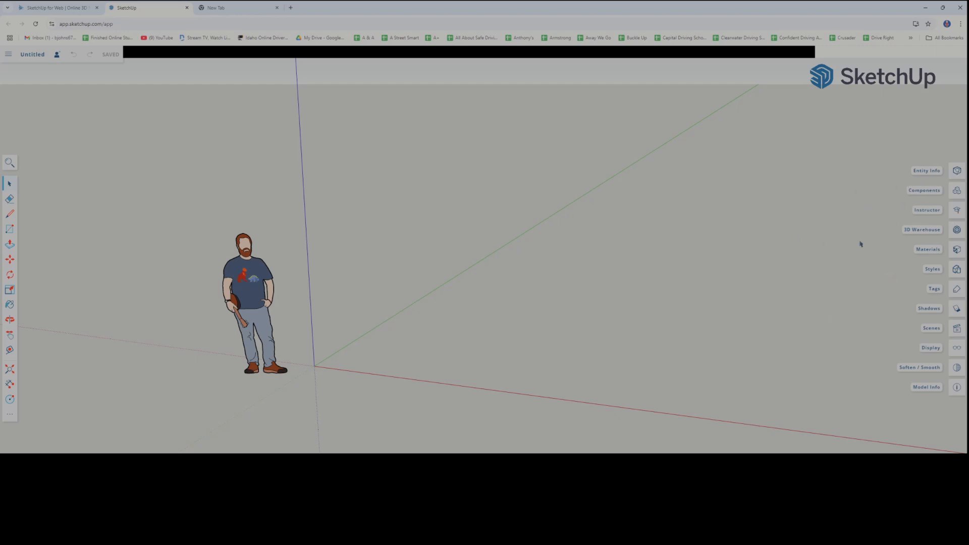
Open 3D Warehouse and search its models for "soccer ball"
{"action": "left_click", "coordinate": [957, 230]}
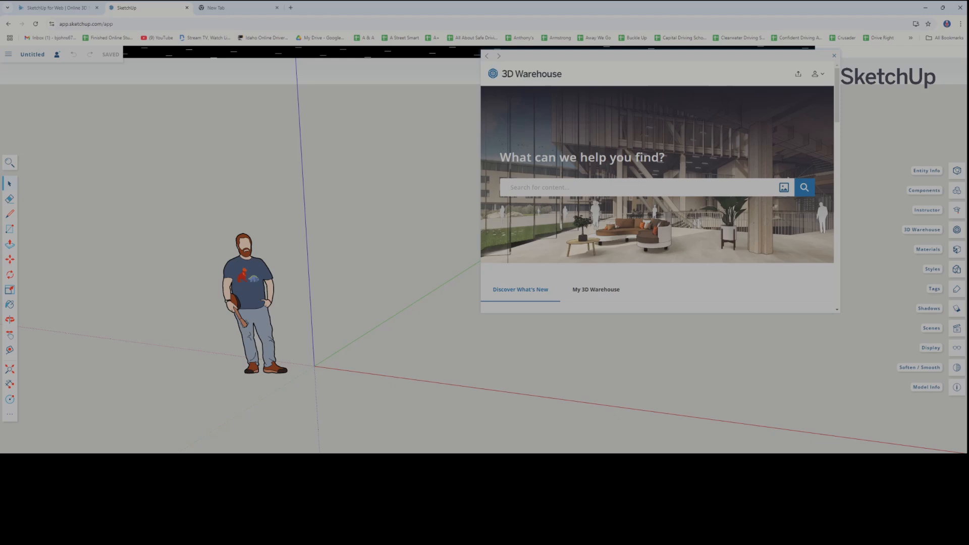
{"action": "type", "text": "soccer ball"}
{"action": "key", "text": "Return"}
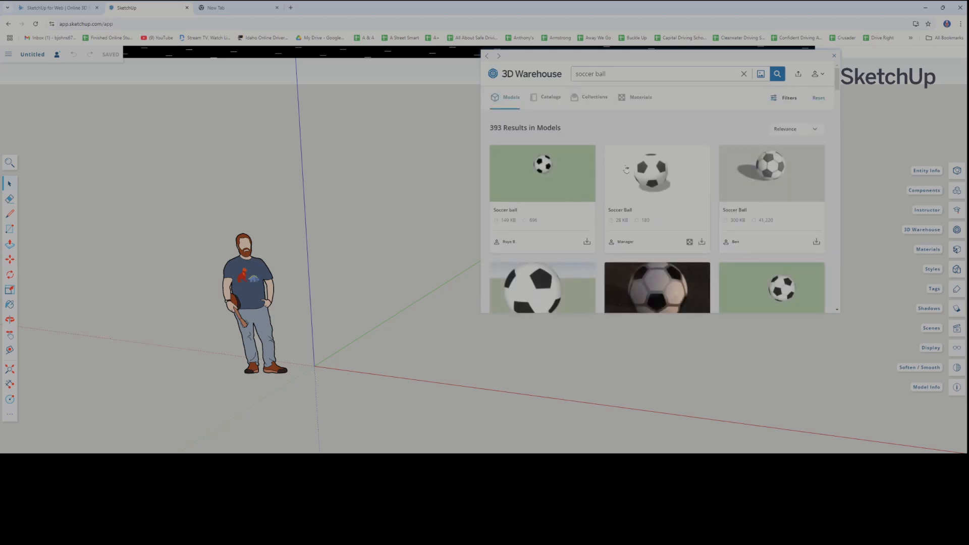
Import the blue-and-white Soccer Ball model (13 MB) from the search results, accepting the large-model import and suppressing its future warnings
{"action": "scroll", "coordinate": [722, 185], "scroll_direction": "down", "scroll_amount": 2}
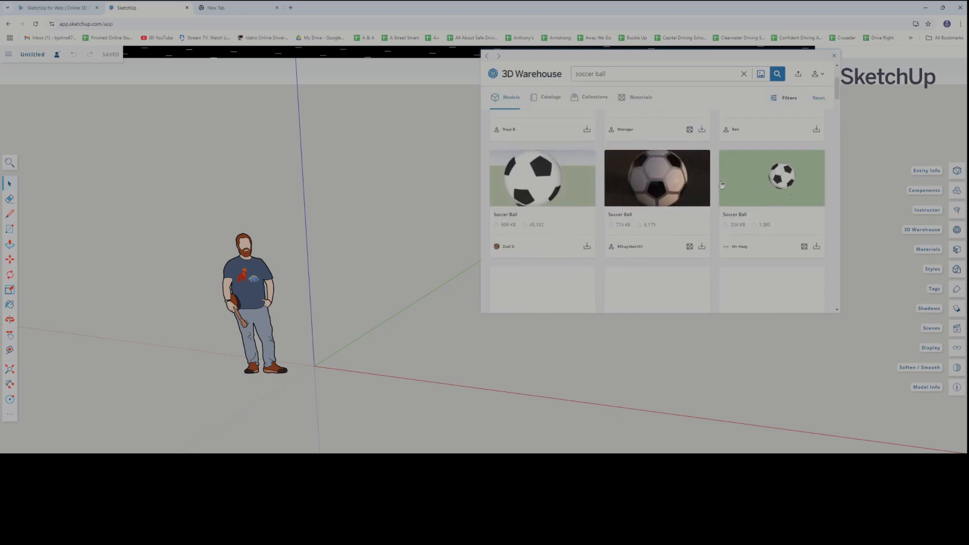
{"action": "scroll", "coordinate": [722, 185], "scroll_direction": "up", "scroll_amount": 2}
{"action": "scroll", "coordinate": [722, 186], "scroll_direction": "down", "scroll_amount": 2}
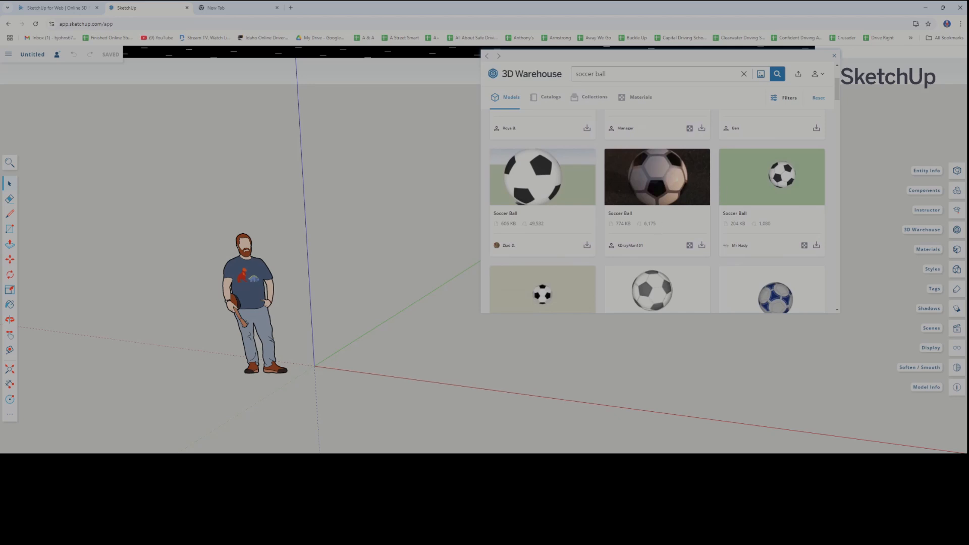
{"action": "scroll", "coordinate": [656, 223], "scroll_direction": "down", "scroll_amount": 2}
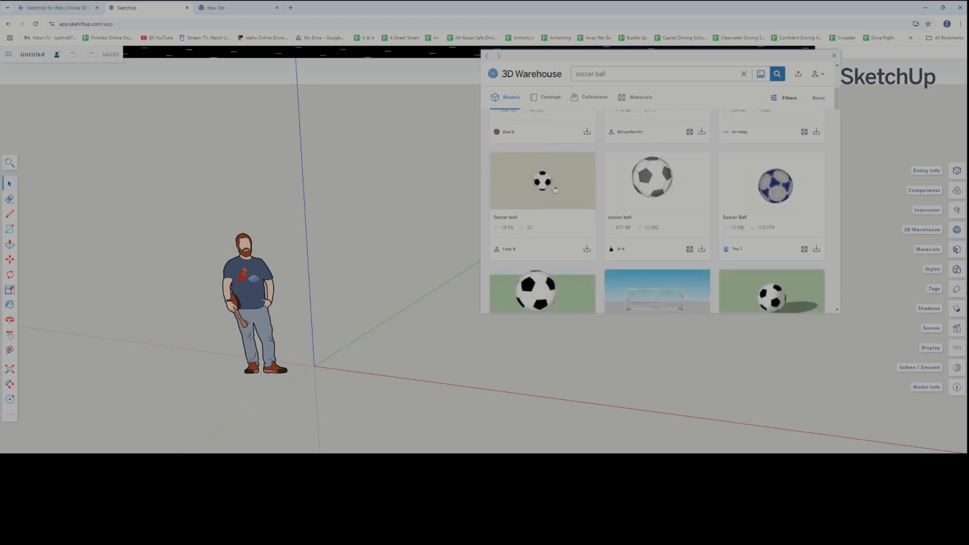
{"action": "scroll", "coordinate": [530, 217], "scroll_direction": "down", "scroll_amount": 2}
{"action": "scroll", "coordinate": [529, 218], "scroll_direction": "down", "scroll_amount": 3}
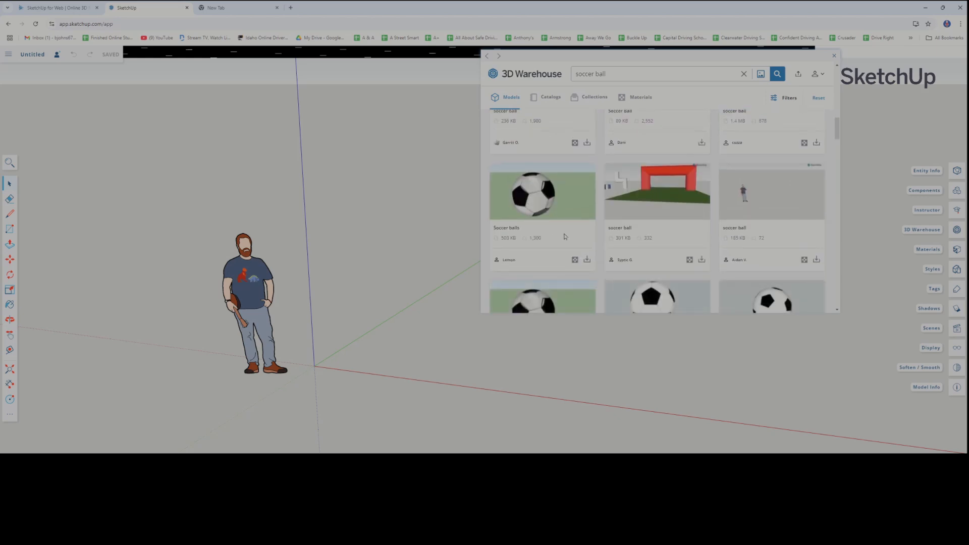
{"action": "scroll", "coordinate": [529, 218], "scroll_direction": "down", "scroll_amount": 1}
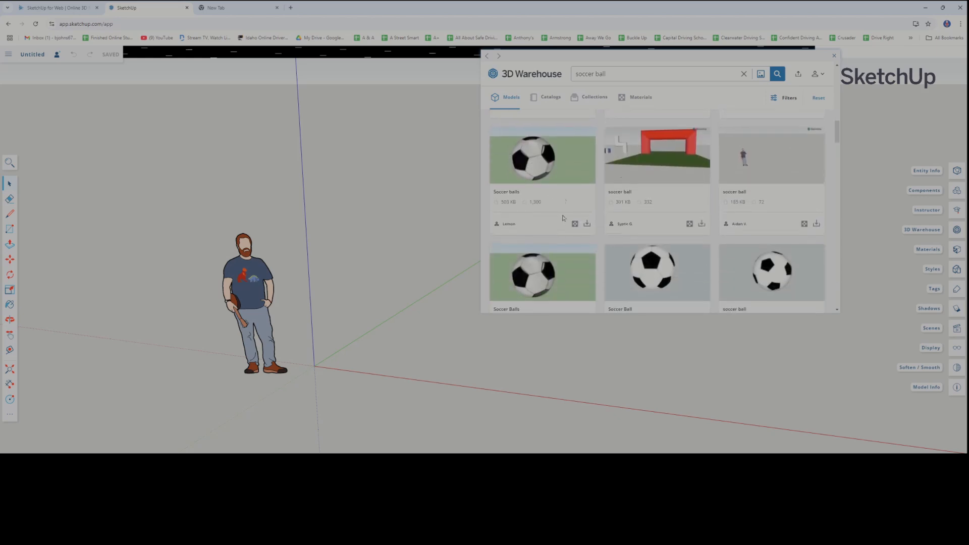
{"action": "scroll", "coordinate": [615, 220], "scroll_direction": "down", "scroll_amount": 5}
{"action": "scroll", "coordinate": [763, 238], "scroll_direction": "down", "scroll_amount": 1}
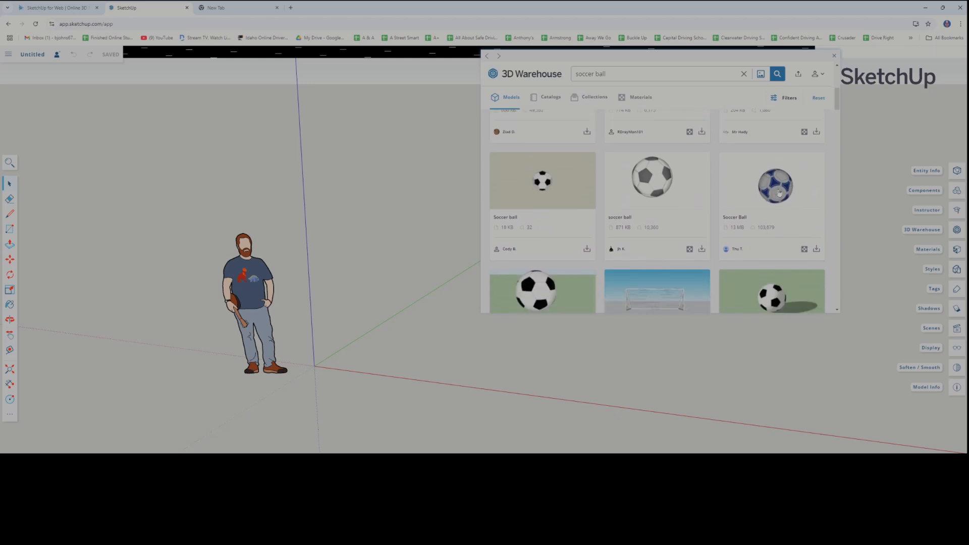
{"action": "left_click", "coordinate": [817, 250]}
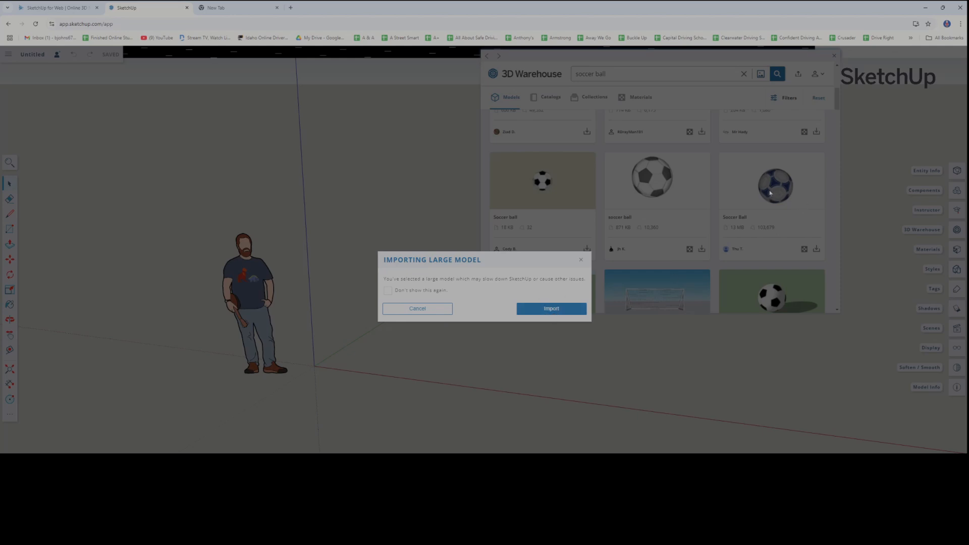
{"action": "left_click", "coordinate": [387, 291]}
{"action": "left_click", "coordinate": [552, 310]}
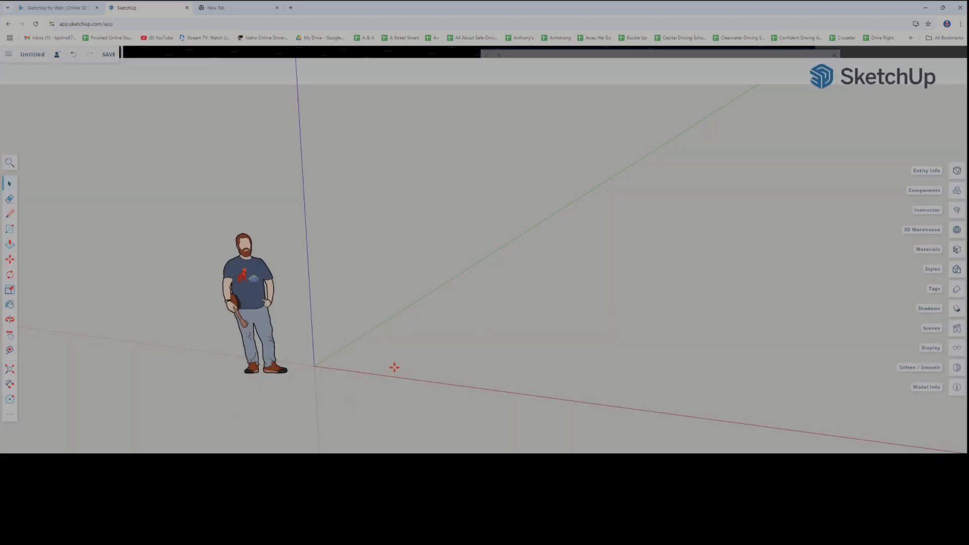
Place the imported soccer ball in open space near the scale figure, letting the unresponsive page keep running
{"action": "scroll", "coordinate": [394, 367], "scroll_direction": "down", "scroll_amount": 3}
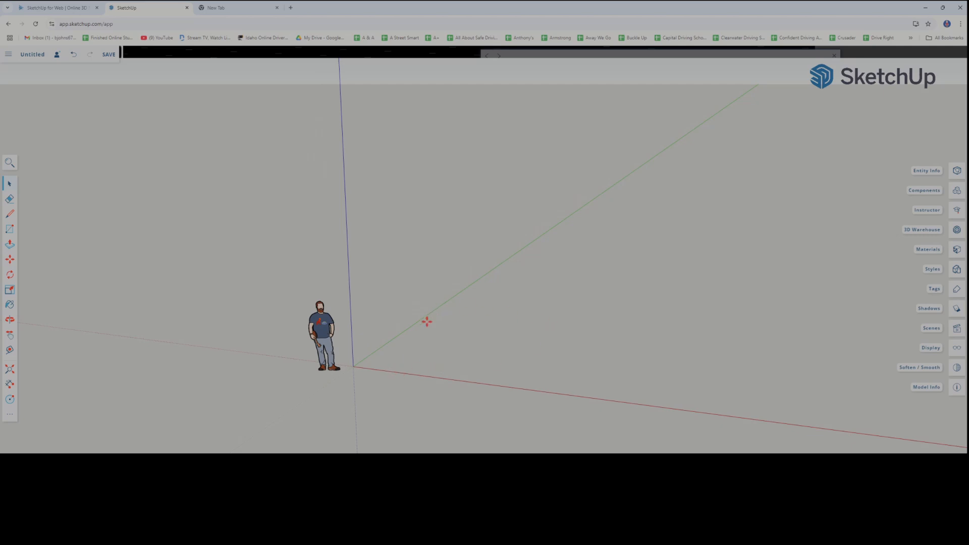
{"action": "scroll", "coordinate": [412, 354], "scroll_direction": "down", "scroll_amount": 5}
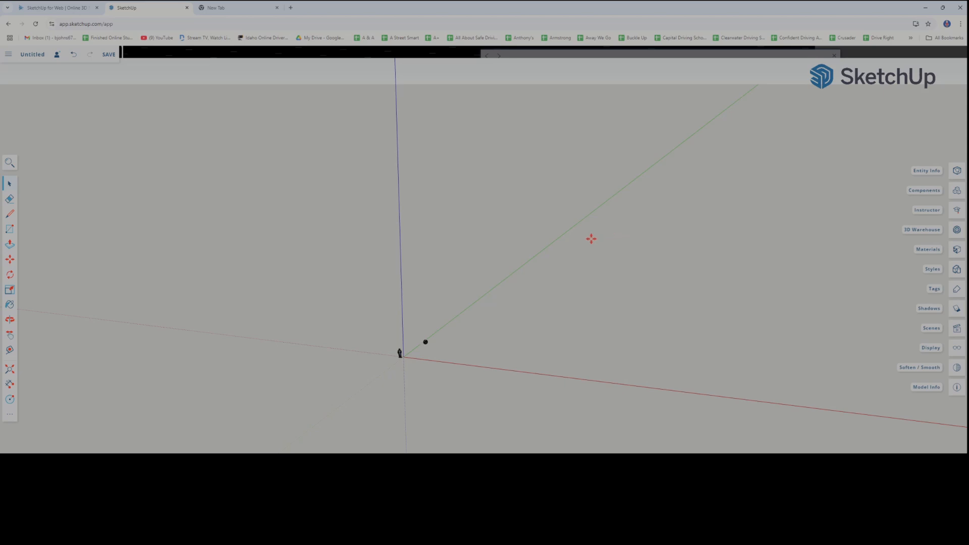
{"action": "scroll", "coordinate": [452, 354], "scroll_direction": "up", "scroll_amount": 5}
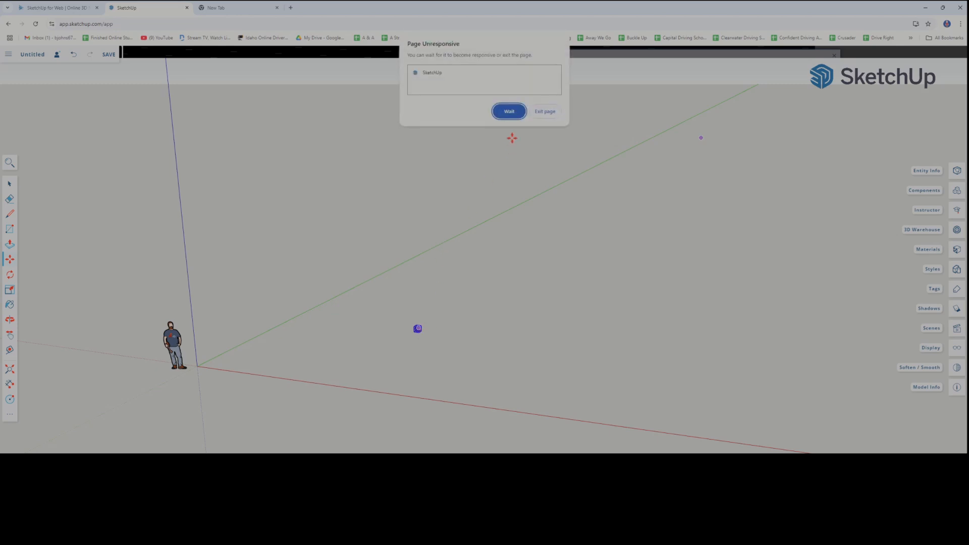
{"action": "left_click", "coordinate": [510, 111]}
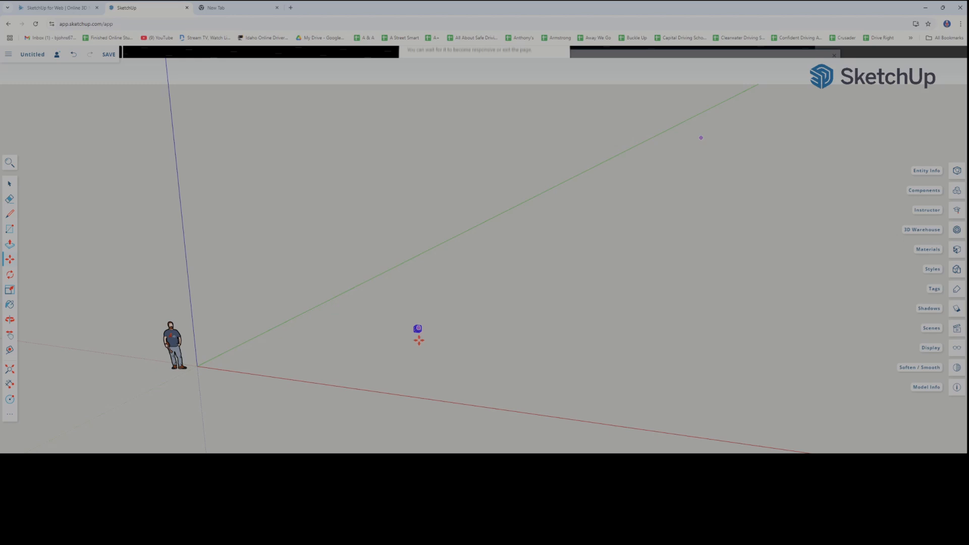
Move the soccer ball away from the scale figure in the direction of the red axis
{"action": "left_click", "coordinate": [419, 340]}
{"action": "scroll", "coordinate": [418, 341], "scroll_direction": "up", "scroll_amount": 10}
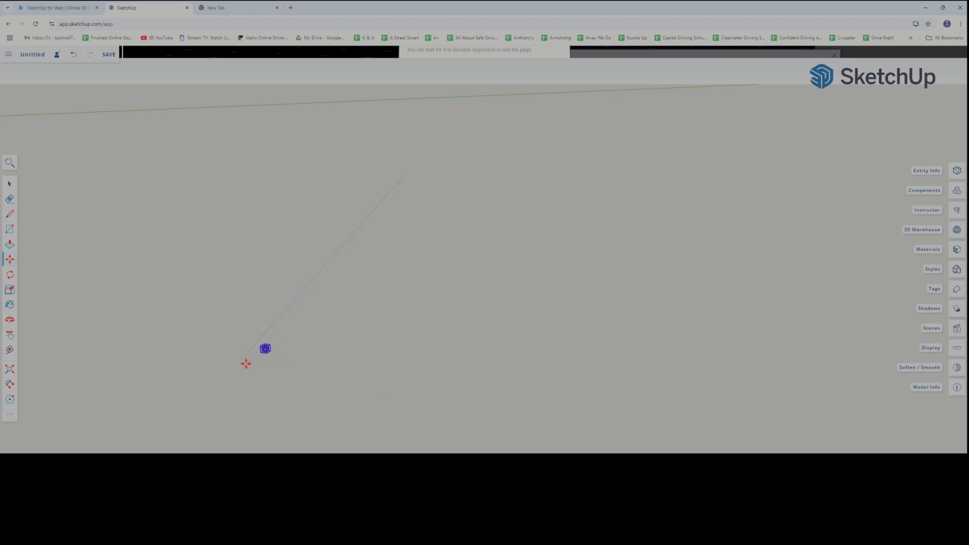
{"action": "middle_click_drag", "start_coordinate": [206, 368], "coordinate": [261, 374]}
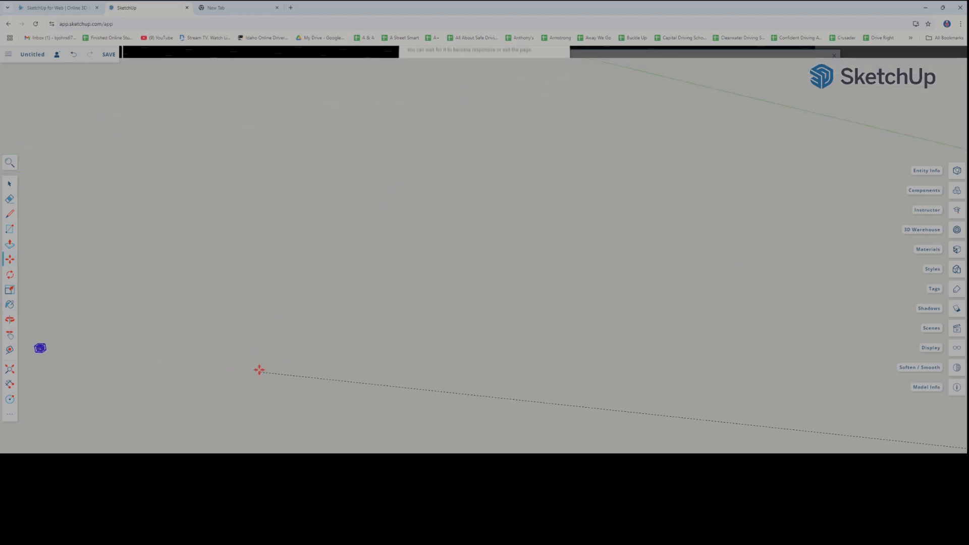
{"action": "scroll", "coordinate": [260, 370], "scroll_direction": "down", "scroll_amount": 10}
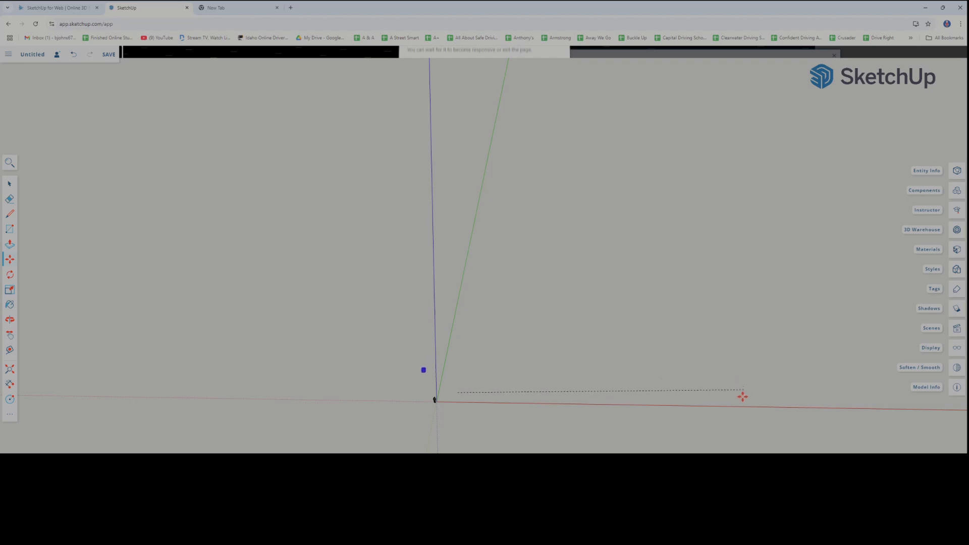
{"action": "left_click", "coordinate": [814, 401]}
{"action": "scroll", "coordinate": [465, 404], "scroll_direction": "up", "scroll_amount": 8}
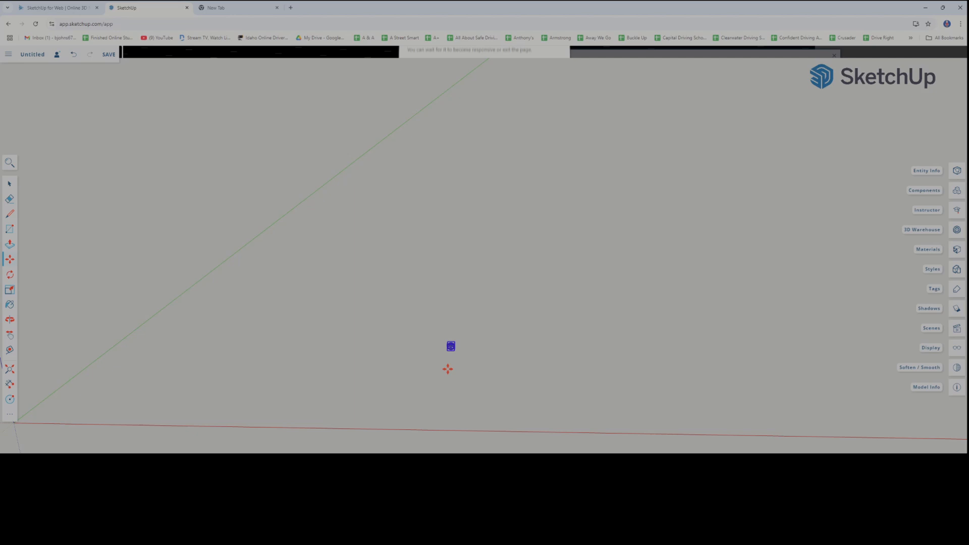
{"action": "scroll", "coordinate": [448, 369], "scroll_direction": "up", "scroll_amount": 5}
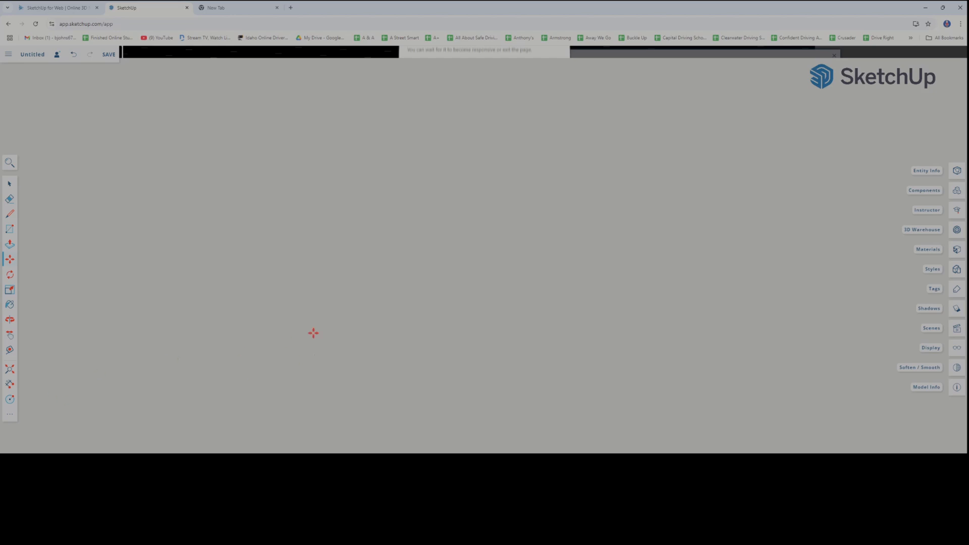
Fit the whole model in view and examine where the soccer ball sits relative to the scale figure and origin
{"action": "left_click", "coordinate": [10, 371]}
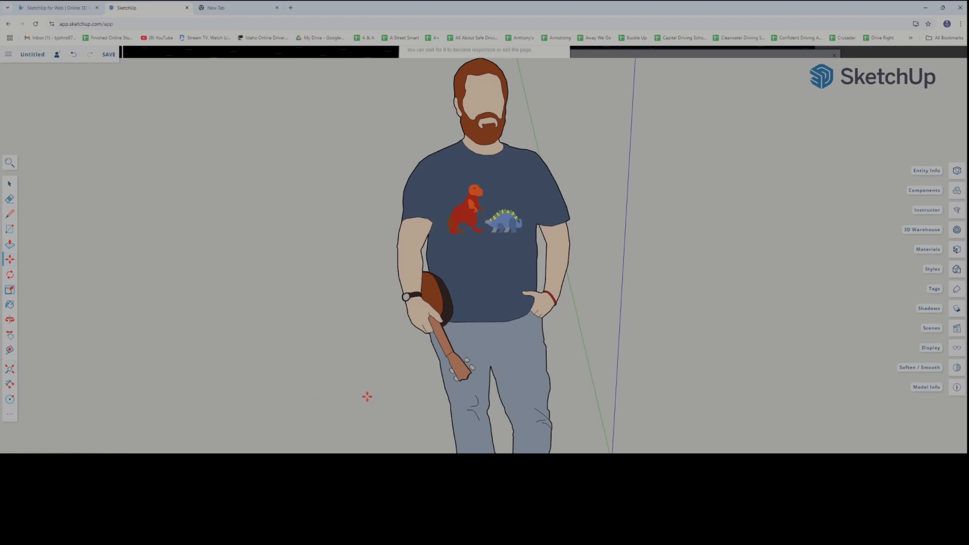
{"action": "scroll", "coordinate": [368, 396], "scroll_direction": "down", "scroll_amount": 6}
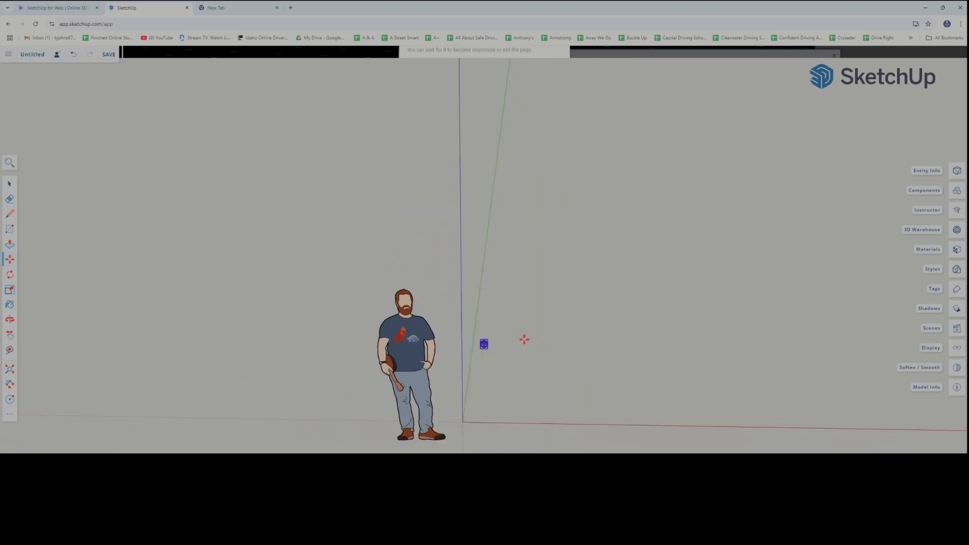
{"action": "scroll", "coordinate": [520, 380], "scroll_direction": "up", "scroll_amount": 3}
{"action": "scroll", "coordinate": [519, 380], "scroll_direction": "down", "scroll_amount": 3}
{"action": "key", "text": "o"}
{"action": "mouse_move", "coordinate": [519, 381]}
{"action": "left_mouse_down"}
{"action": "mouse_move", "coordinate": [403, 386]}
{"action": "mouse_move", "coordinate": [548, 373]}
{"action": "mouse_move", "coordinate": [530, 389]}
{"action": "mouse_move", "coordinate": [501, 385]}
{"action": "left_mouse_up"}
{"action": "key", "text": "m"}
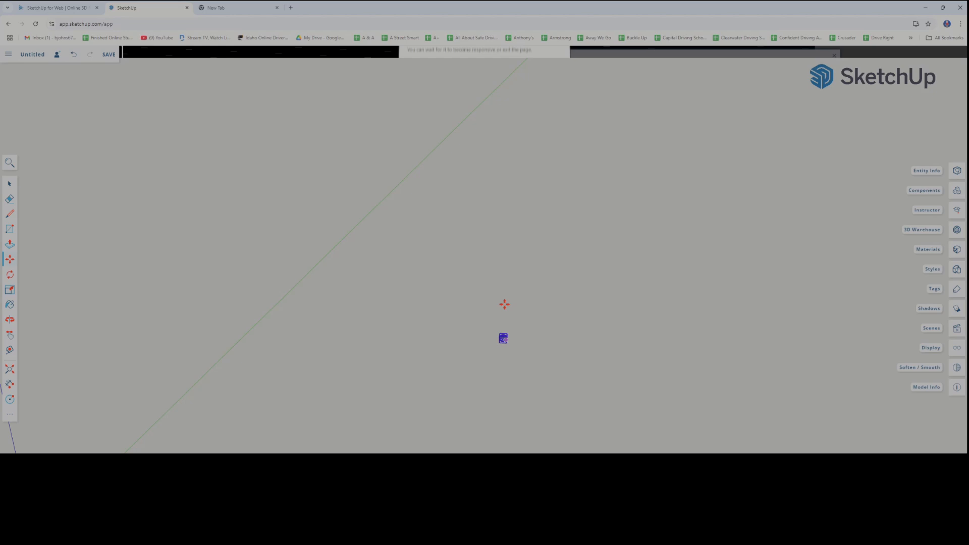
{"action": "scroll", "coordinate": [504, 305], "scroll_direction": "down", "scroll_amount": 5}
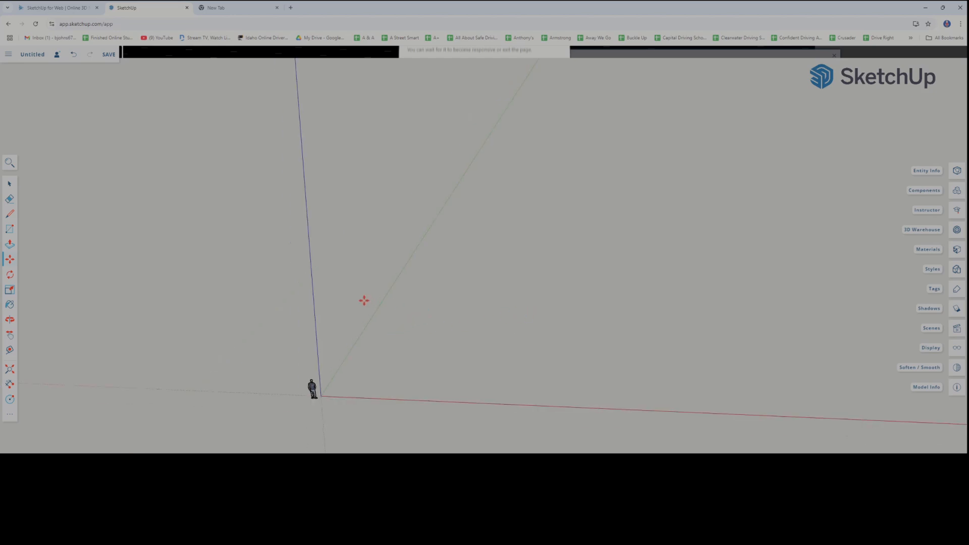
{"action": "middle_click_drag", "start_coordinate": [364, 301], "coordinate": [523, 287]}
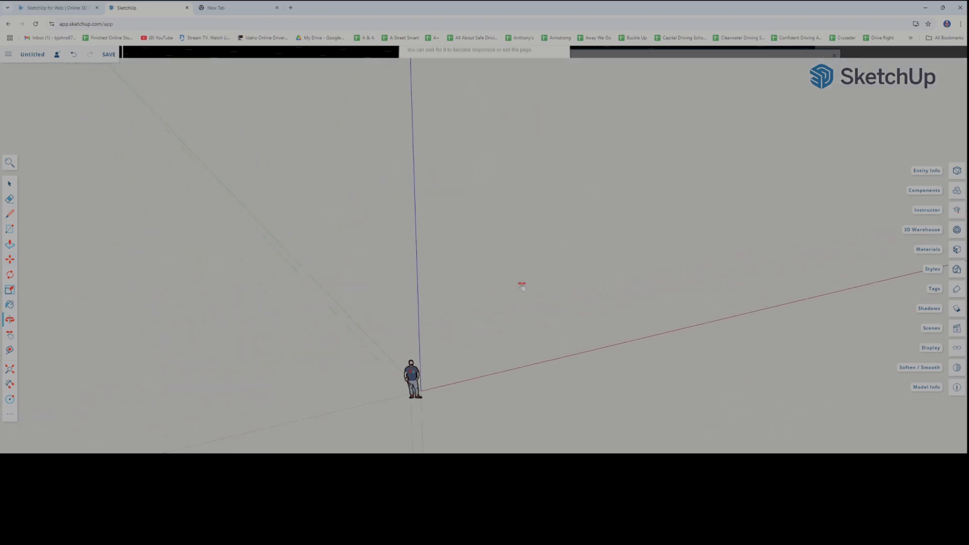
{"action": "left_click_drag", "start_coordinate": [522, 287], "coordinate": [535, 281], "text": "shift"}
{"action": "scroll", "coordinate": [443, 355], "scroll_direction": "up", "scroll_amount": 3}
{"action": "scroll", "coordinate": [468, 389], "scroll_direction": "up", "scroll_amount": 2}
{"action": "middle_click_drag", "start_coordinate": [459, 378], "coordinate": [466, 304], "text": "shift"}
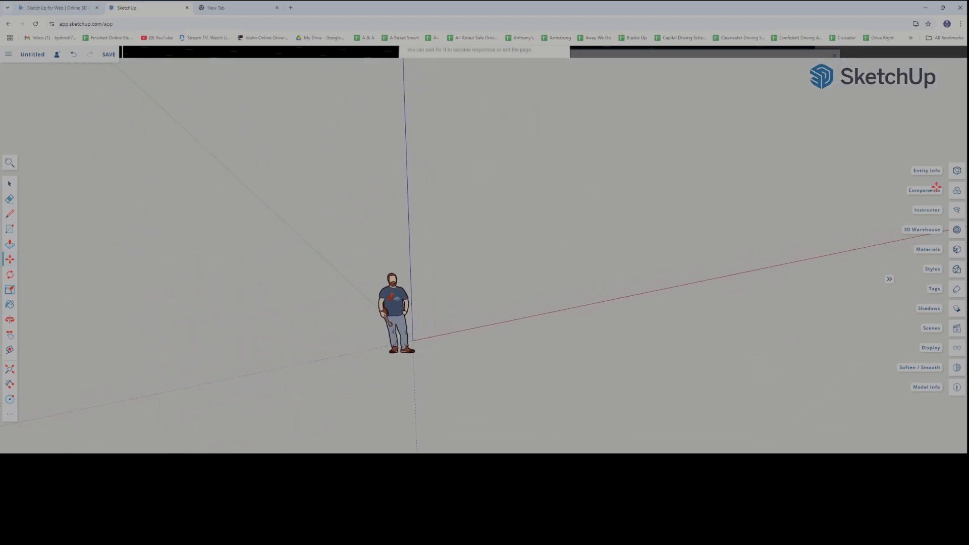
Reopen 3D Warehouse and search its models for "doorknob"
{"action": "left_click", "coordinate": [958, 230]}
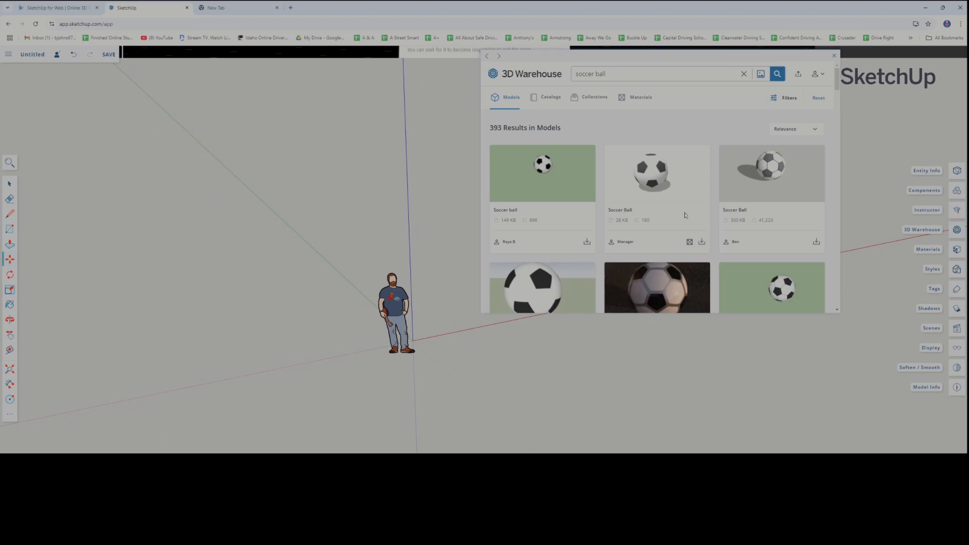
{"action": "left_click_drag", "start_coordinate": [613, 74], "coordinate": [574, 74]}
{"action": "type", "text": "doorknob"}
{"action": "key", "text": "Return"}
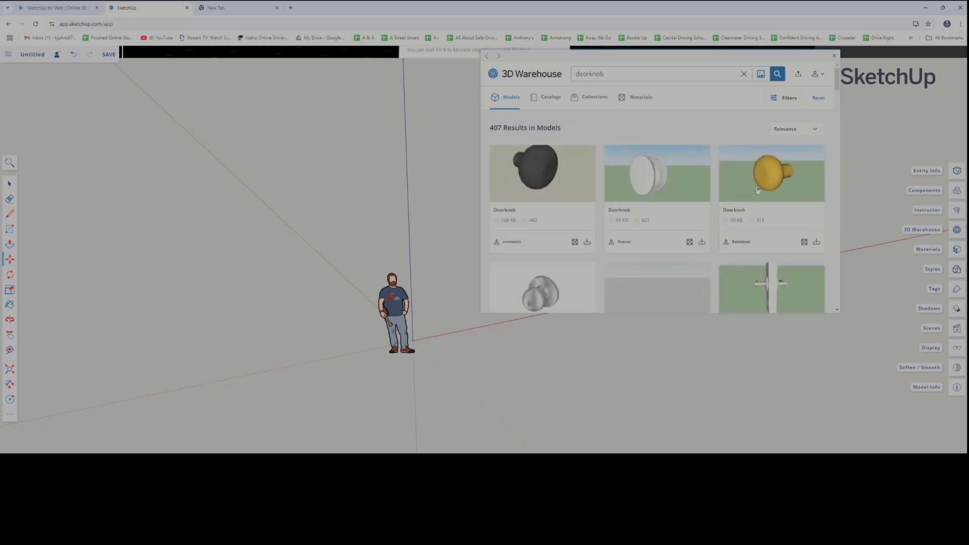
Import the gray round DOORKNOB model (870 KB) from the search results and place it beside the scale figure
{"action": "scroll", "coordinate": [758, 190], "scroll_direction": "down", "scroll_amount": 5}
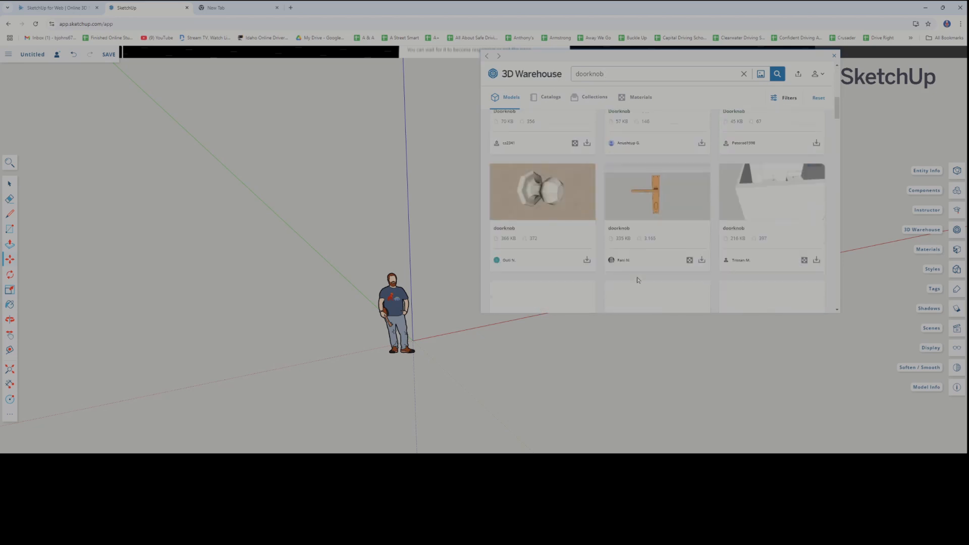
{"action": "scroll", "coordinate": [646, 228], "scroll_direction": "down", "scroll_amount": 3}
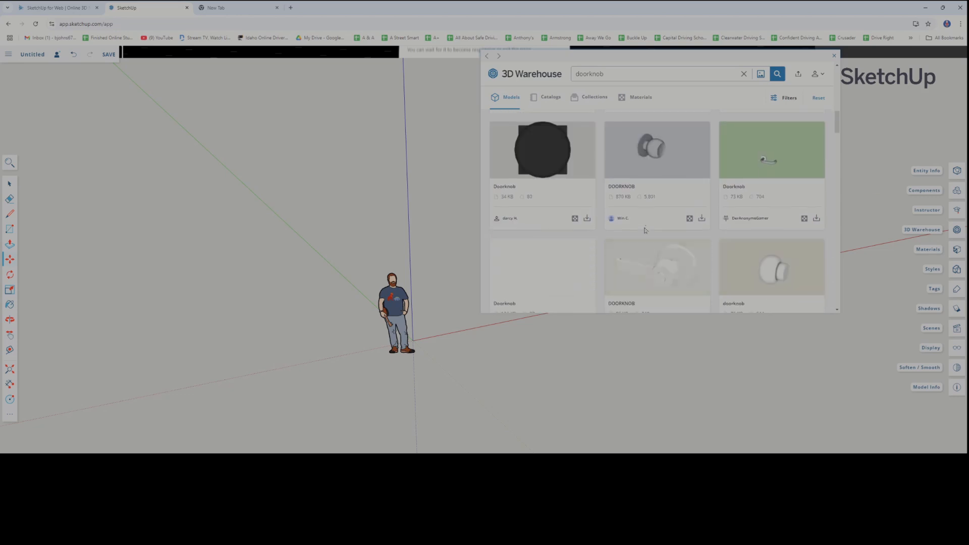
{"action": "left_click", "coordinate": [702, 219]}
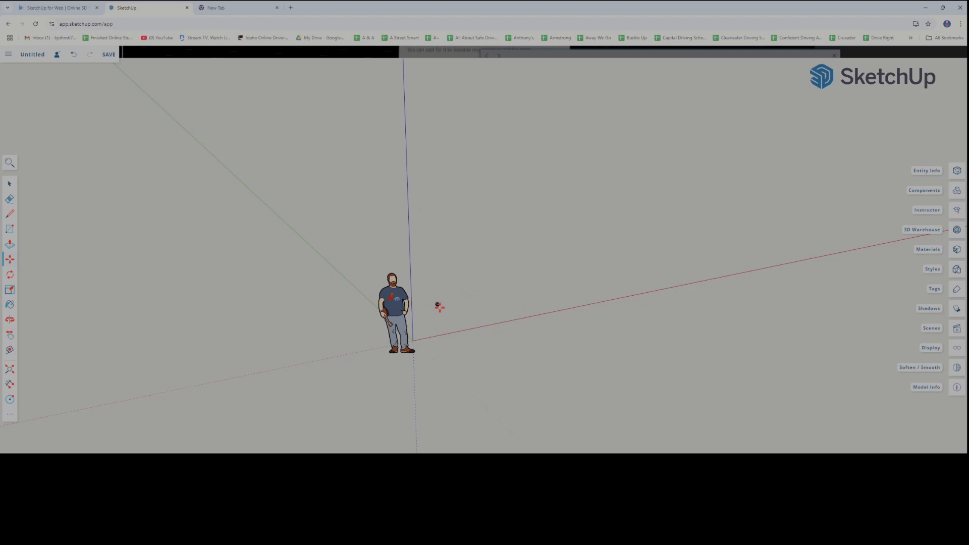
{"action": "scroll", "coordinate": [435, 320], "scroll_direction": "up", "scroll_amount": 1}
{"action": "scroll", "coordinate": [434, 319], "scroll_direction": "up", "scroll_amount": 5}
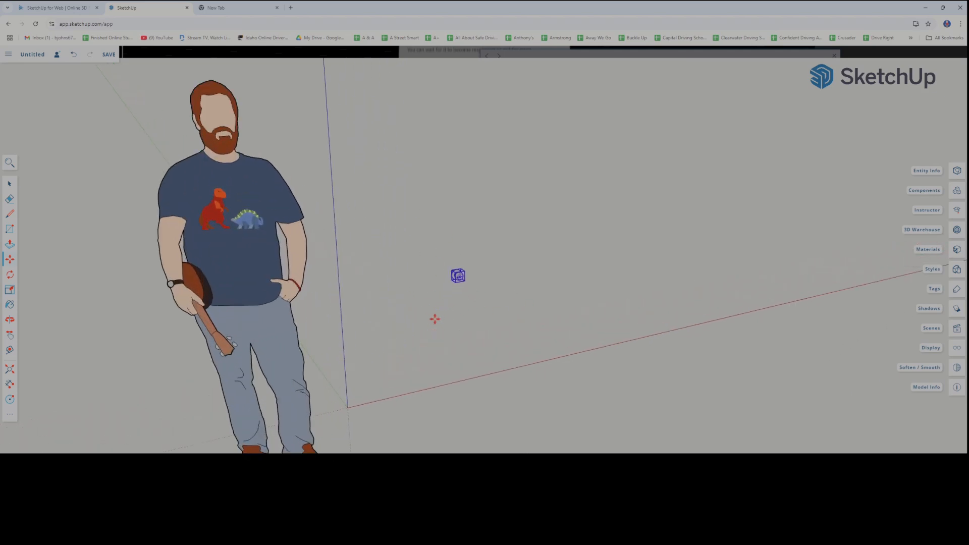
Examine the imported doorknob up close from several angles, including its backplate, neck and rounded knob
{"action": "scroll", "coordinate": [474, 299], "scroll_direction": "up", "scroll_amount": 5}
{"action": "middle_click_drag", "start_coordinate": [445, 293], "coordinate": [541, 302]}
{"action": "scroll", "coordinate": [404, 293], "scroll_direction": "up", "scroll_amount": 4}
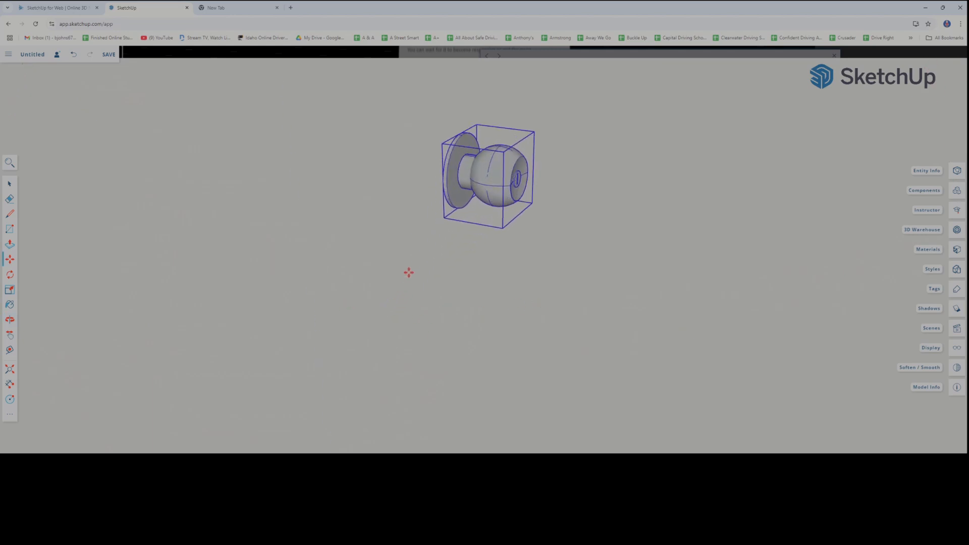
{"action": "middle_click_drag", "start_coordinate": [414, 267], "coordinate": [315, 388]}
{"action": "scroll", "coordinate": [414, 260], "scroll_direction": "up", "scroll_amount": 6}
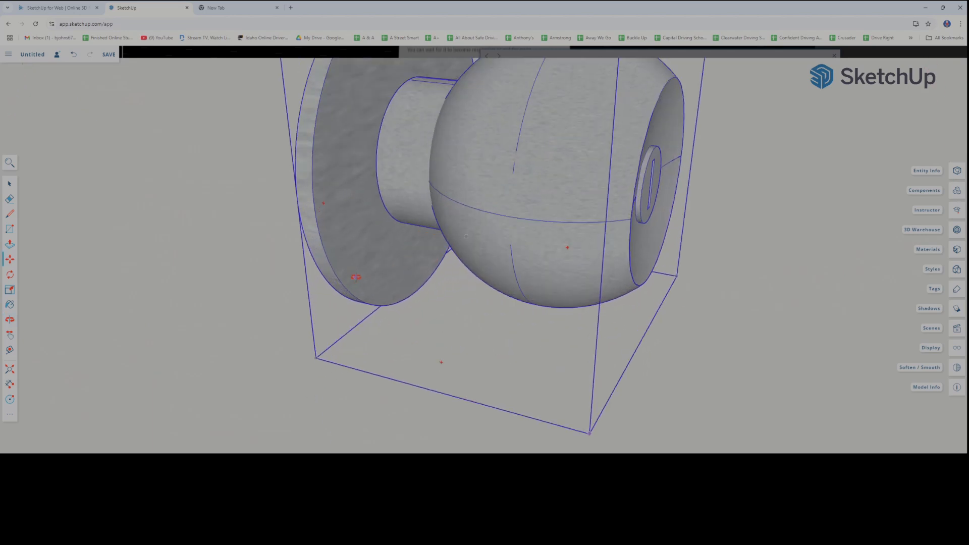
{"action": "middle_click_drag", "start_coordinate": [357, 277], "coordinate": [349, 295]}
{"action": "scroll", "coordinate": [411, 277], "scroll_direction": "down", "scroll_amount": 2}
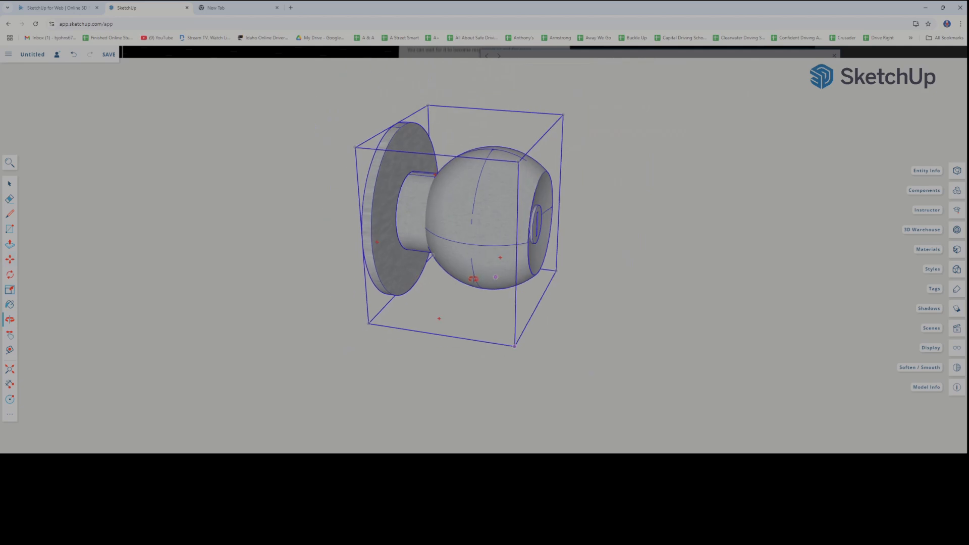
{"action": "middle_click_drag", "start_coordinate": [474, 279], "coordinate": [429, 277]}
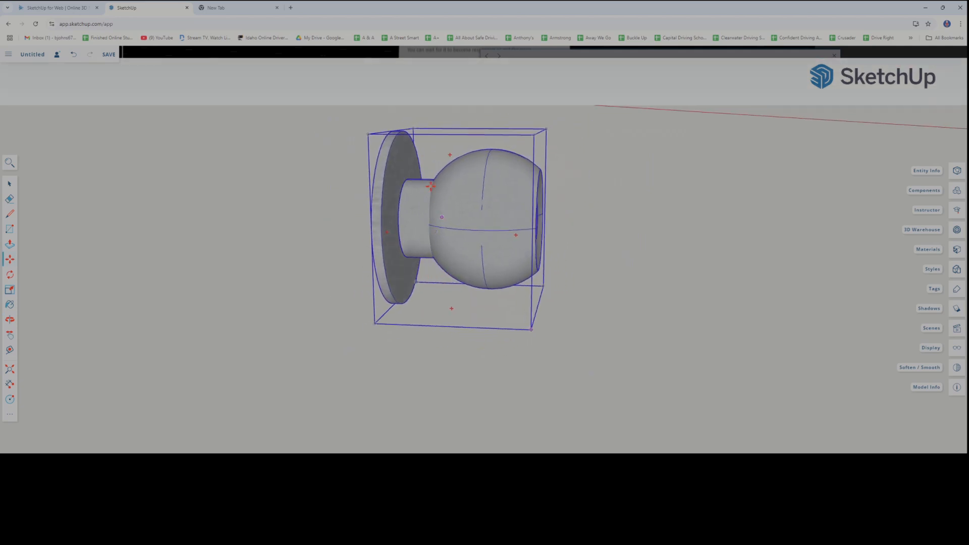
Reopen 3D Warehouse and search its models for "cabin"
{"action": "middle_click_drag", "start_coordinate": [531, 186], "coordinate": [528, 262]}
{"action": "scroll", "coordinate": [410, 248], "scroll_direction": "down", "scroll_amount": 2}
{"action": "middle_click_drag", "start_coordinate": [363, 258], "coordinate": [489, 269]}
{"action": "middle_click_drag", "start_coordinate": [270, 282], "coordinate": [289, 293], "text": "shift"}
{"action": "scroll", "coordinate": [412, 273], "scroll_direction": "down", "scroll_amount": 8}
{"action": "scroll", "coordinate": [374, 278], "scroll_direction": "down", "scroll_amount": 5}
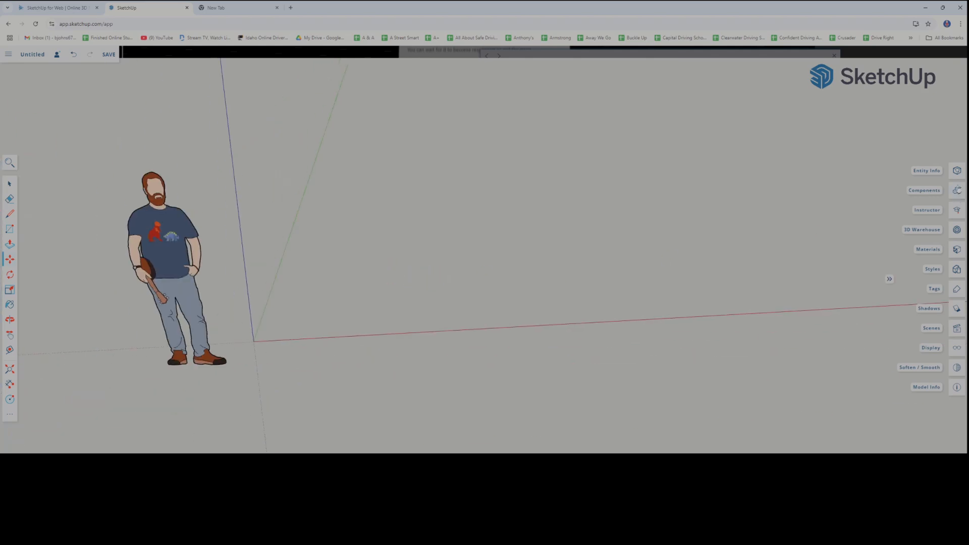
{"action": "left_click", "coordinate": [958, 234]}
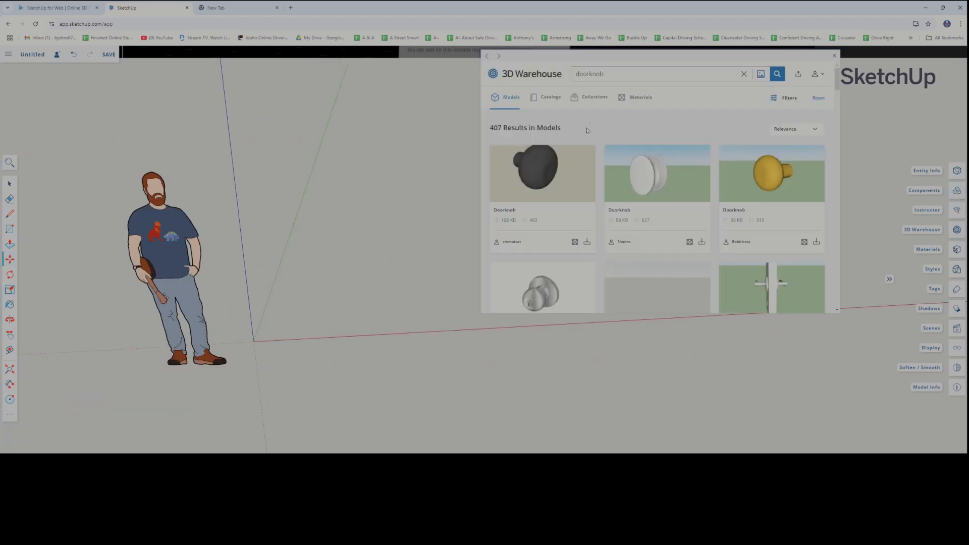
{"action": "key", "text": "ctrl+a"}
{"action": "type", "text": "d"}
{"action": "key", "text": "Return"}
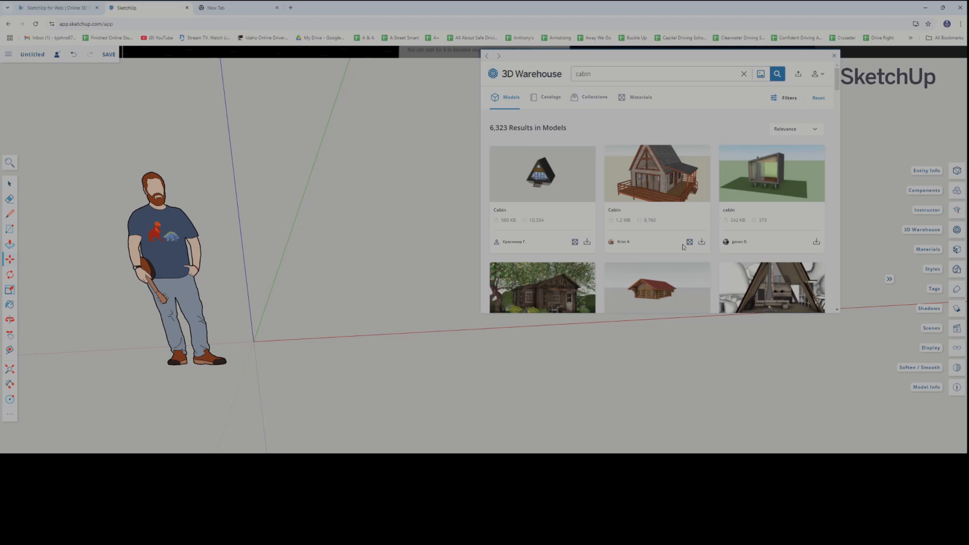
Browse the cabin search results, comparing the models' preview images and file sizes to choose one for import
{"action": "scroll", "coordinate": [673, 234], "scroll_direction": "down", "scroll_amount": 2}
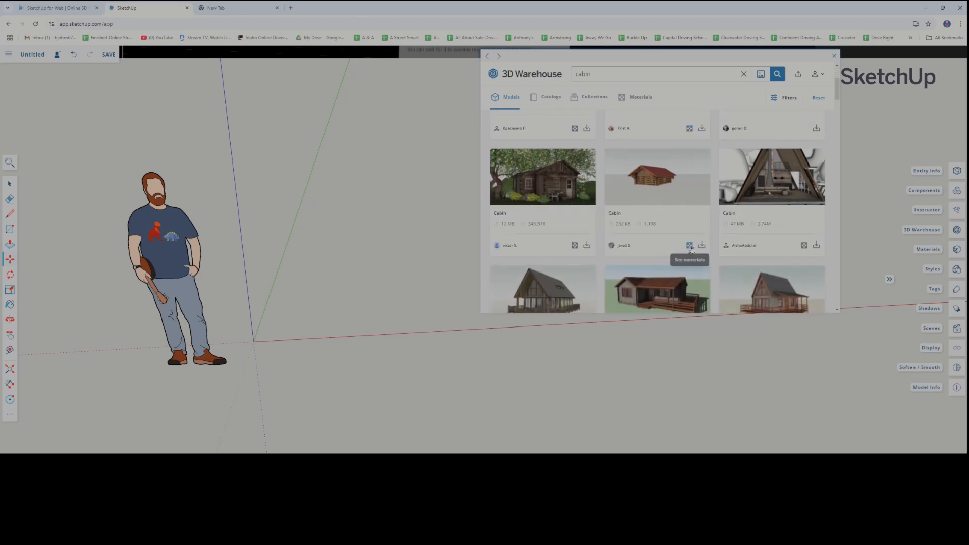
{"action": "scroll", "coordinate": [691, 246], "scroll_direction": "down", "scroll_amount": 3}
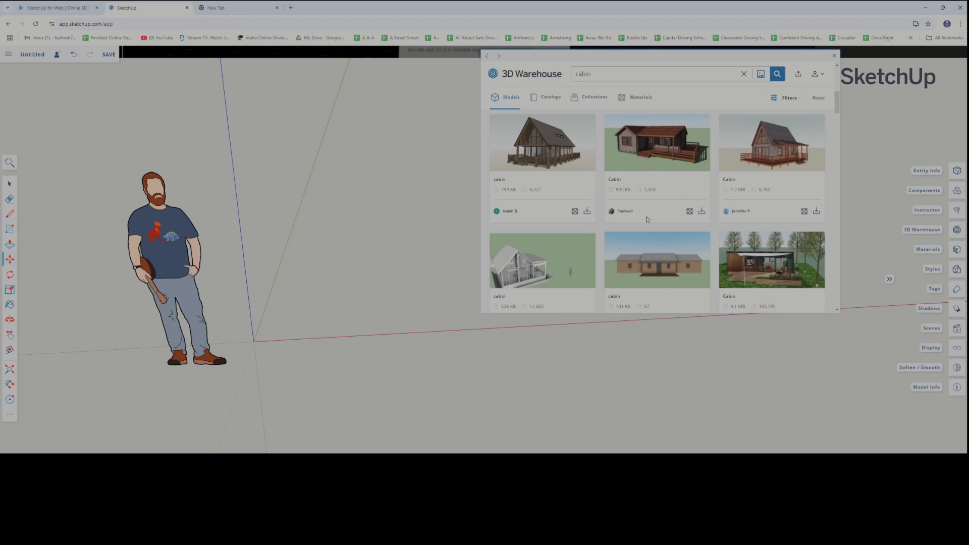
{"action": "scroll", "coordinate": [648, 219], "scroll_direction": "down", "scroll_amount": 4}
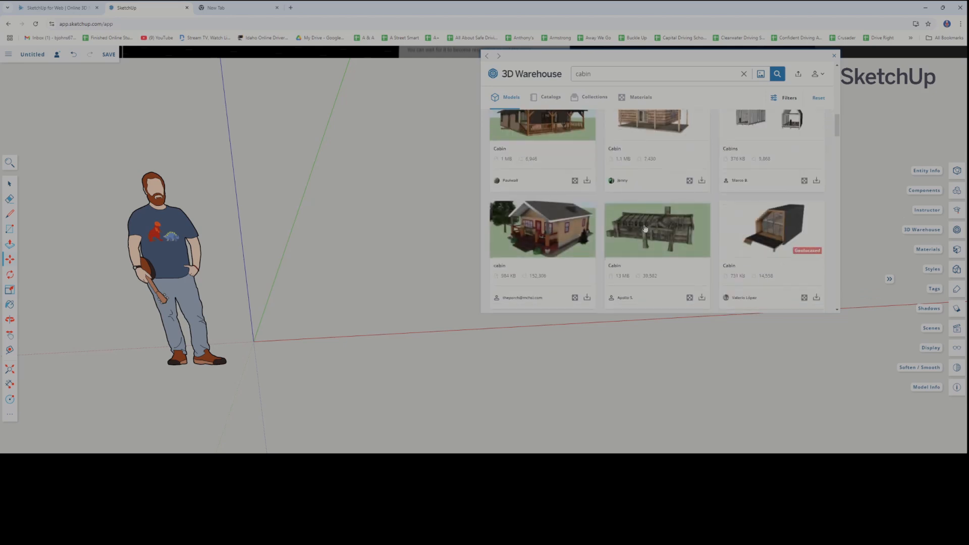
{"action": "scroll", "coordinate": [646, 228], "scroll_direction": "down", "scroll_amount": 3}
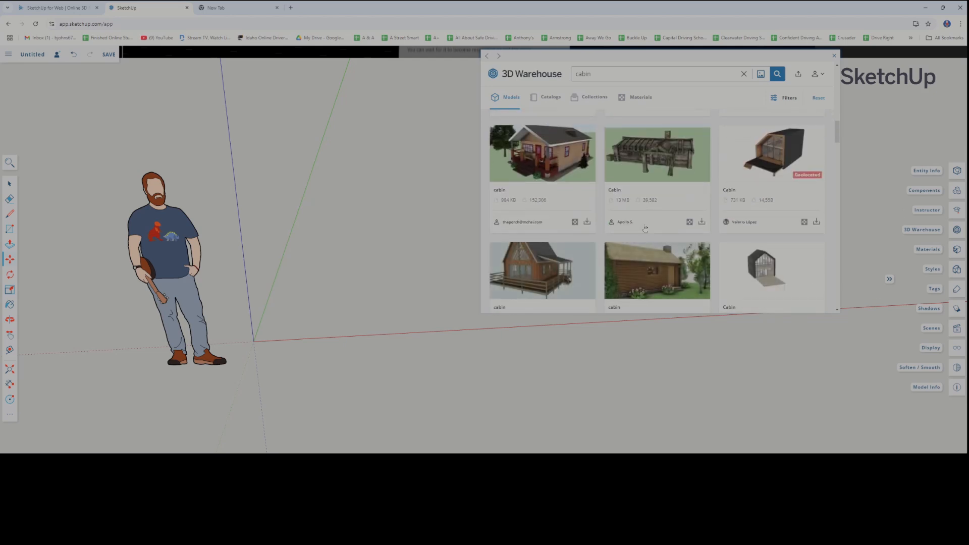
{"action": "scroll", "coordinate": [646, 229], "scroll_direction": "down", "scroll_amount": 5}
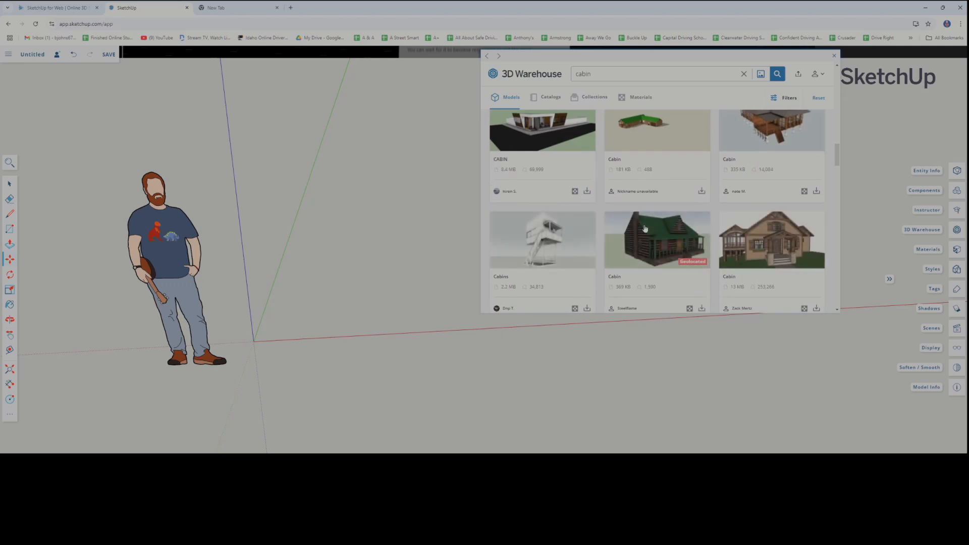
{"action": "scroll", "coordinate": [646, 229], "scroll_direction": "down", "scroll_amount": 3}
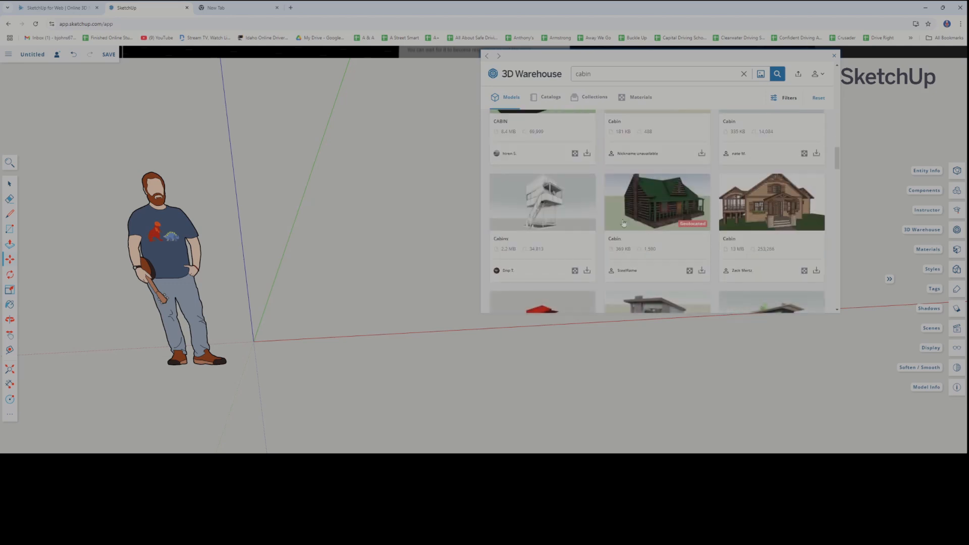
{"action": "scroll", "coordinate": [624, 224], "scroll_direction": "down", "scroll_amount": 5}
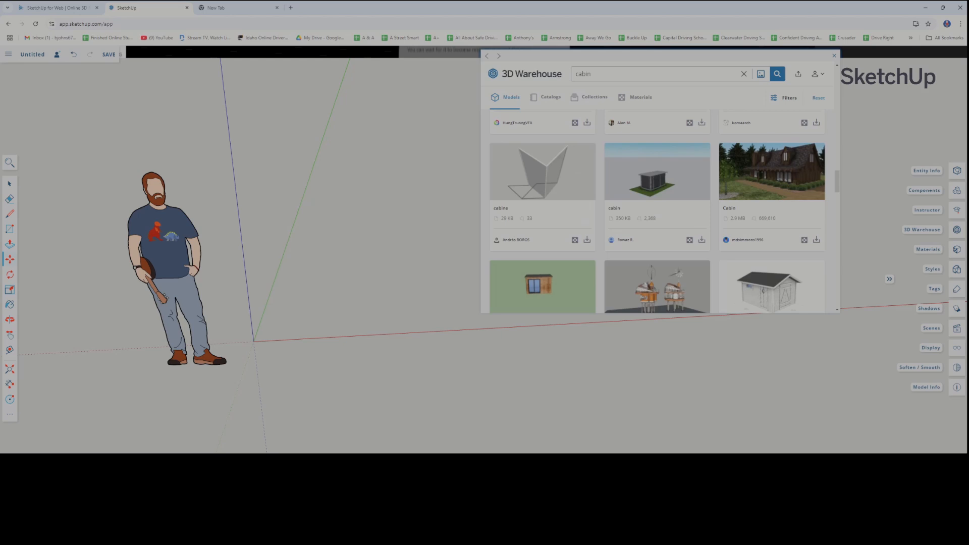
{"action": "scroll", "coordinate": [624, 223], "scroll_direction": "down", "scroll_amount": 6}
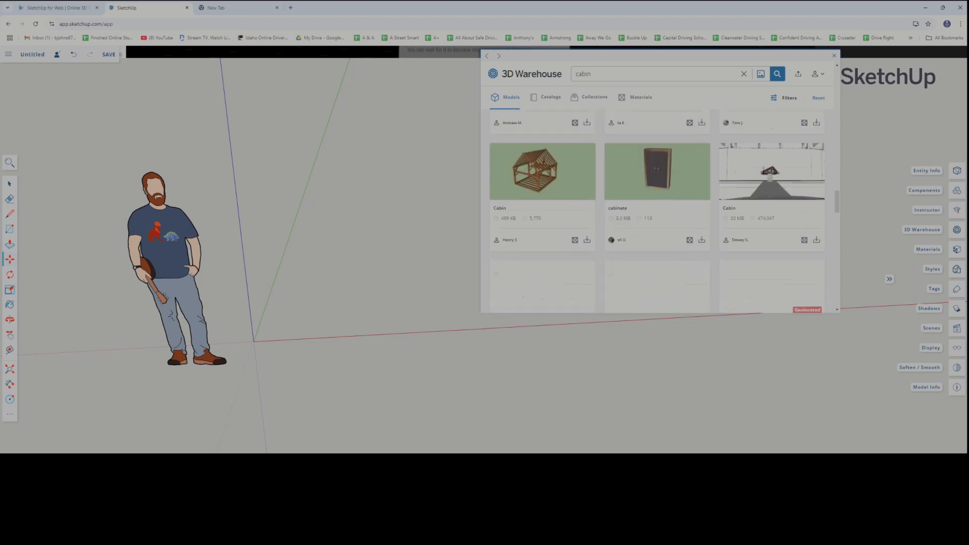
{"action": "scroll", "coordinate": [624, 224], "scroll_direction": "down", "scroll_amount": 4}
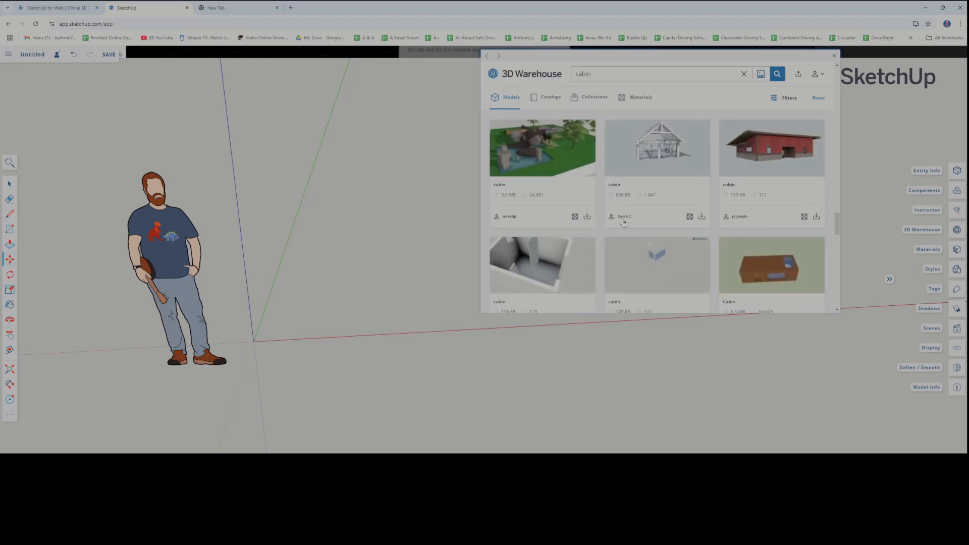
{"action": "scroll", "coordinate": [624, 224], "scroll_direction": "up", "scroll_amount": 15}
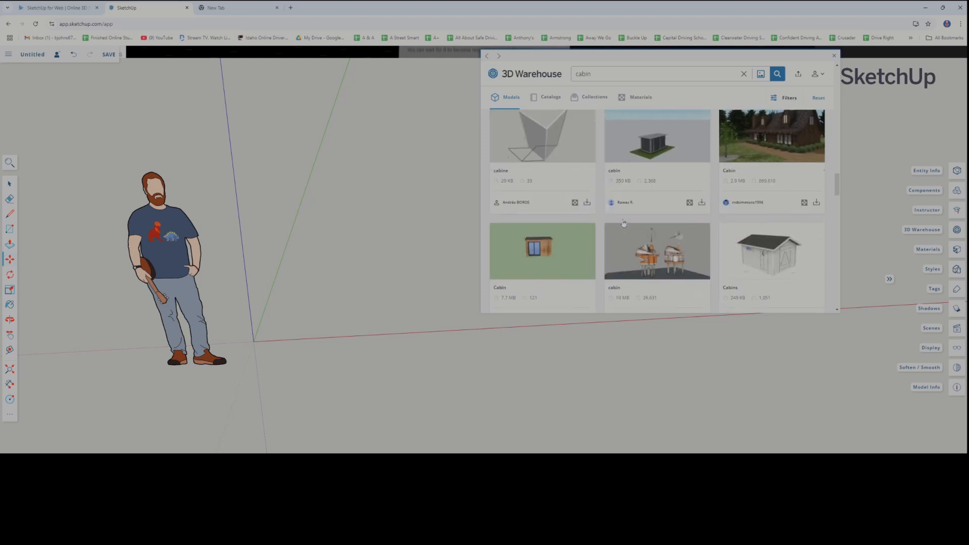
{"action": "scroll", "coordinate": [623, 219], "scroll_direction": "up", "scroll_amount": 3}
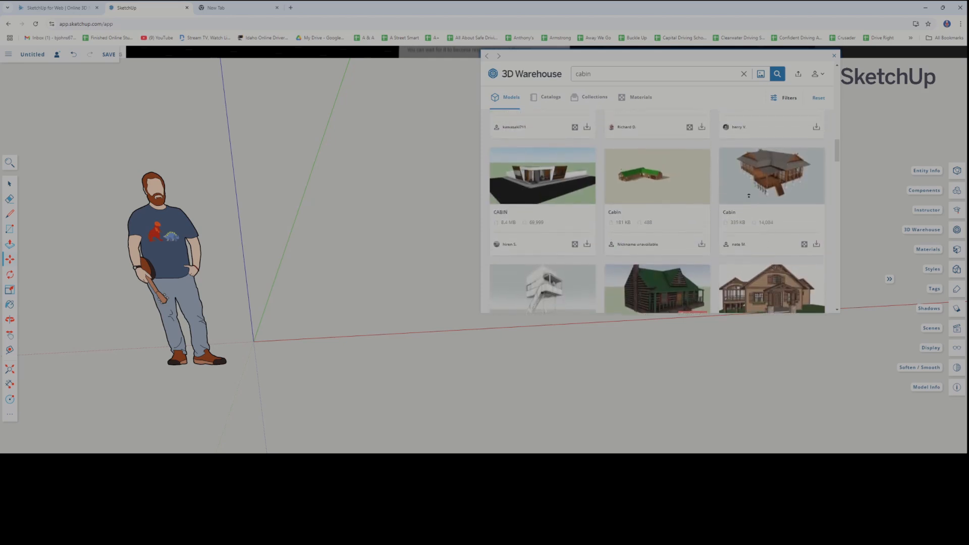
{"action": "scroll", "coordinate": [739, 199], "scroll_direction": "up", "scroll_amount": 8}
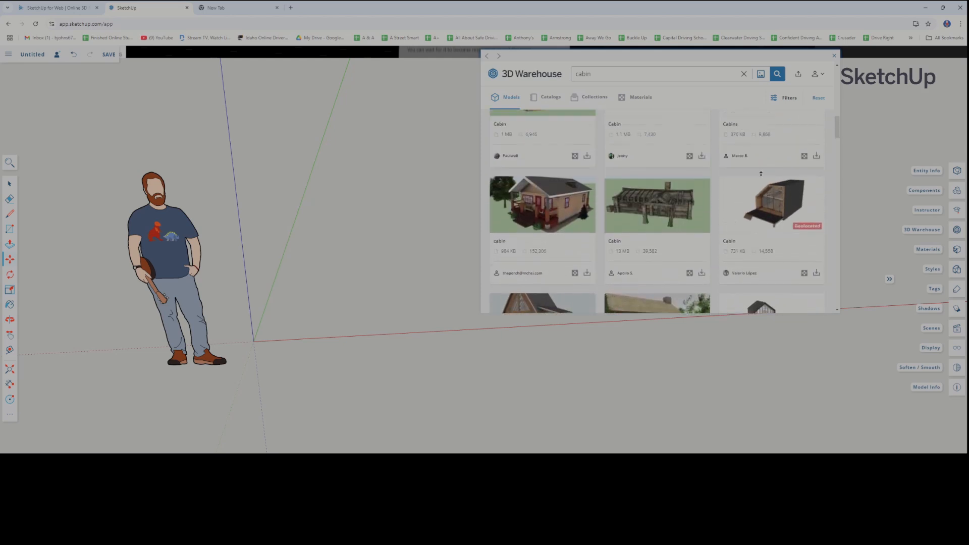
{"action": "scroll", "coordinate": [752, 181], "scroll_direction": "up", "scroll_amount": 2}
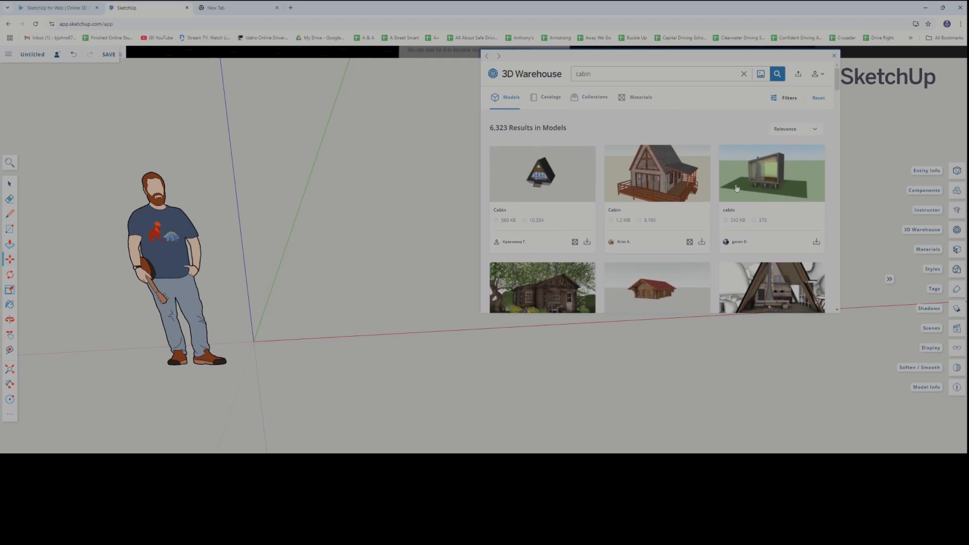
{"action": "scroll", "coordinate": [723, 198], "scroll_direction": "down", "scroll_amount": 3}
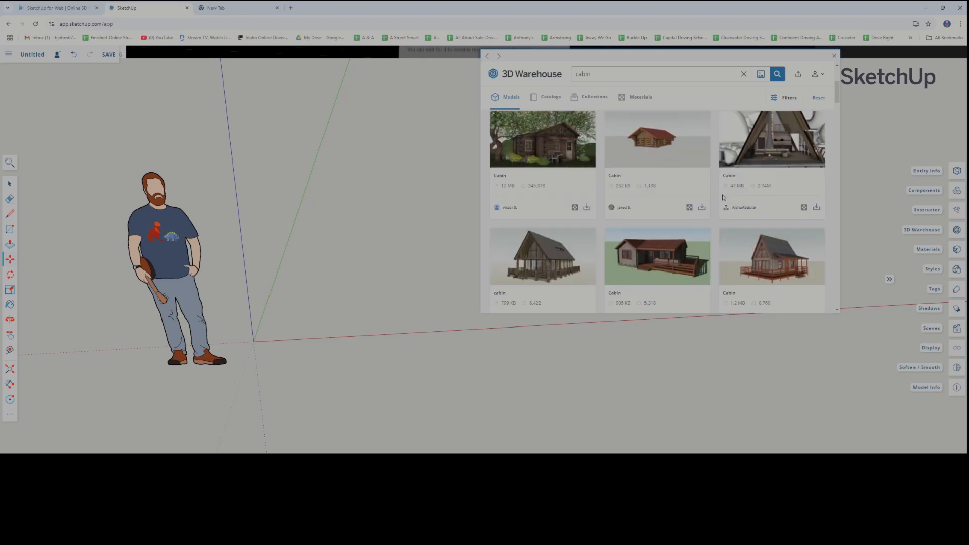
{"action": "scroll", "coordinate": [723, 197], "scroll_direction": "down", "scroll_amount": 3}
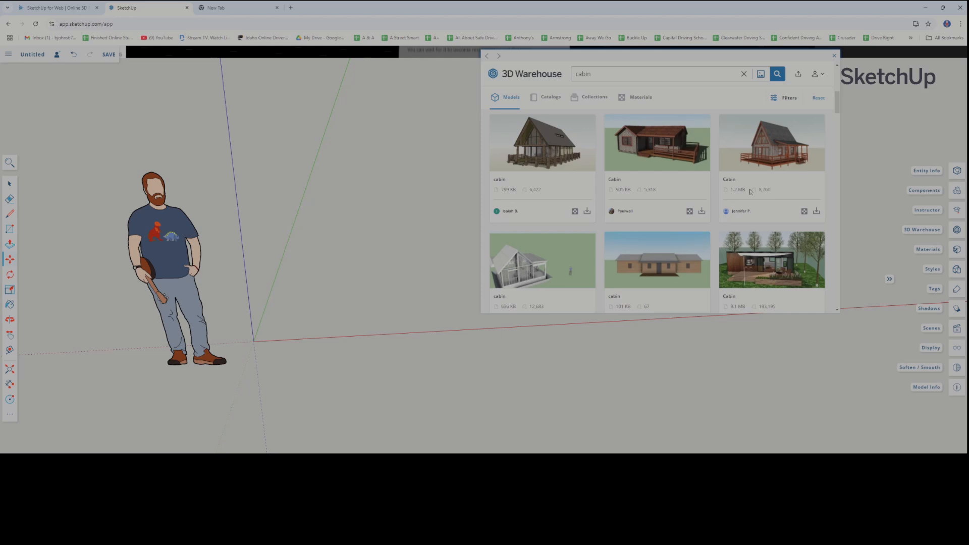
{"action": "scroll", "coordinate": [741, 209], "scroll_direction": "down", "scroll_amount": 2}
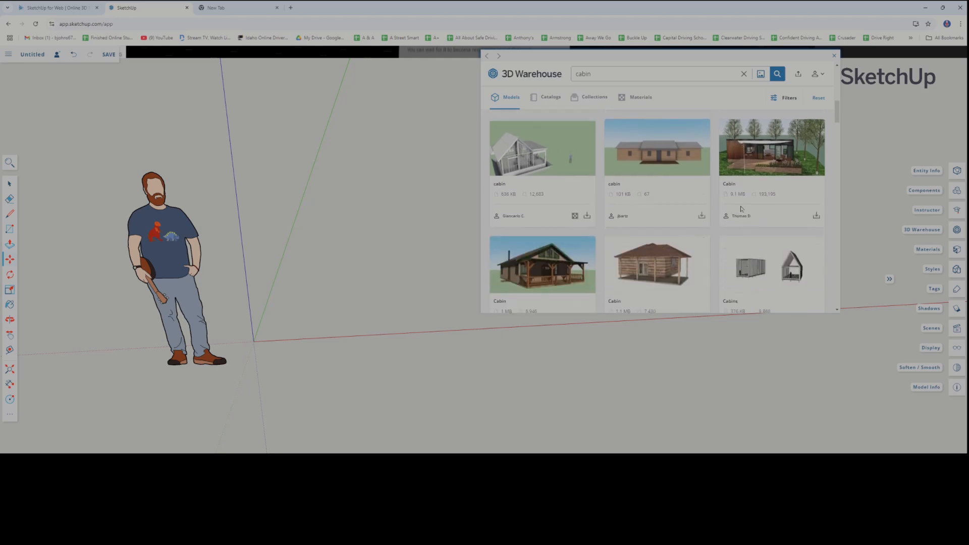
{"action": "scroll", "coordinate": [743, 238], "scroll_direction": "down", "scroll_amount": 4}
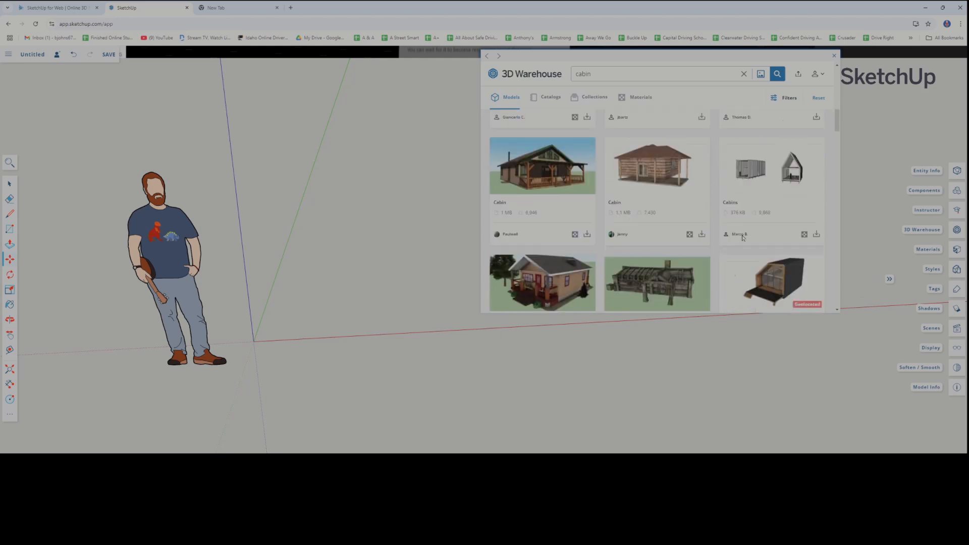
{"action": "scroll", "coordinate": [743, 237], "scroll_direction": "up", "scroll_amount": 4}
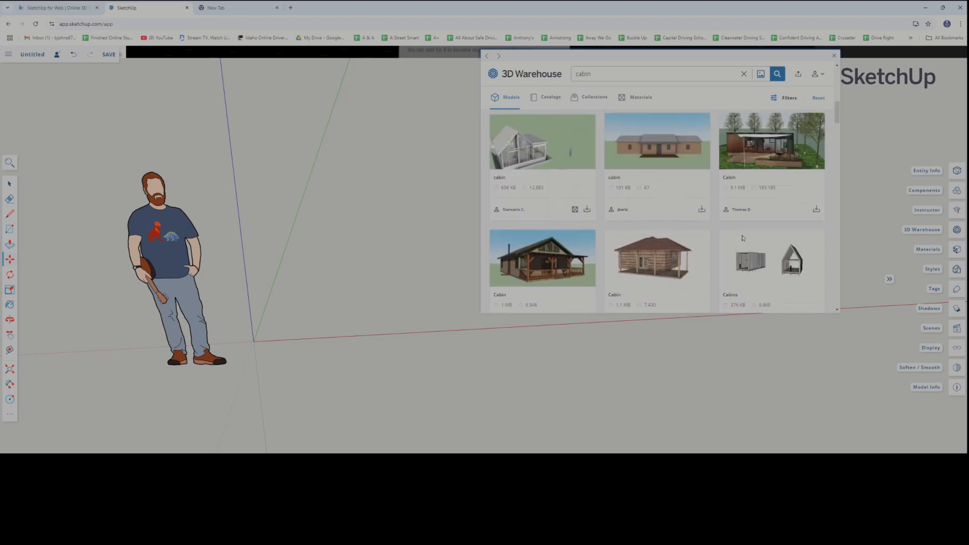
{"action": "scroll", "coordinate": [742, 238], "scroll_direction": "down", "scroll_amount": 3}
{"action": "scroll", "coordinate": [637, 220], "scroll_direction": "up", "scroll_amount": 3}
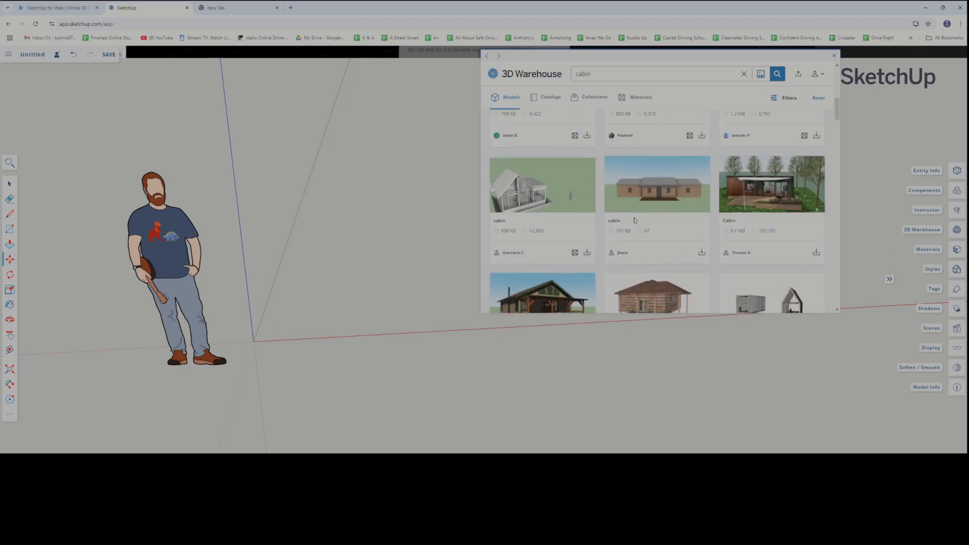
Import the A-frame cabin with the railed deck (799 KB) and place it on the red axis beside the scale figure
{"action": "scroll", "coordinate": [545, 199], "scroll_direction": "down", "scroll_amount": 6}
{"action": "scroll", "coordinate": [576, 222], "scroll_direction": "down", "scroll_amount": 1}
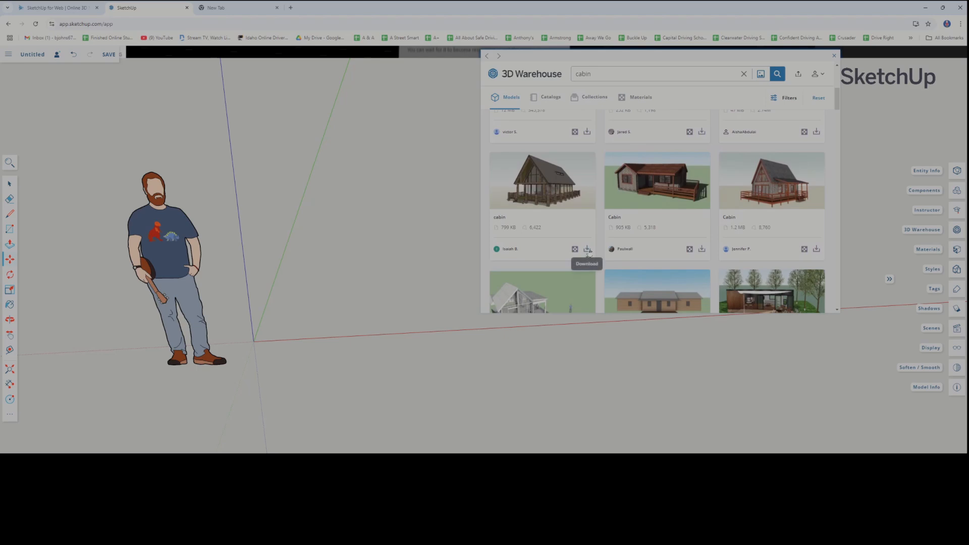
{"action": "left_click", "coordinate": [587, 249]}
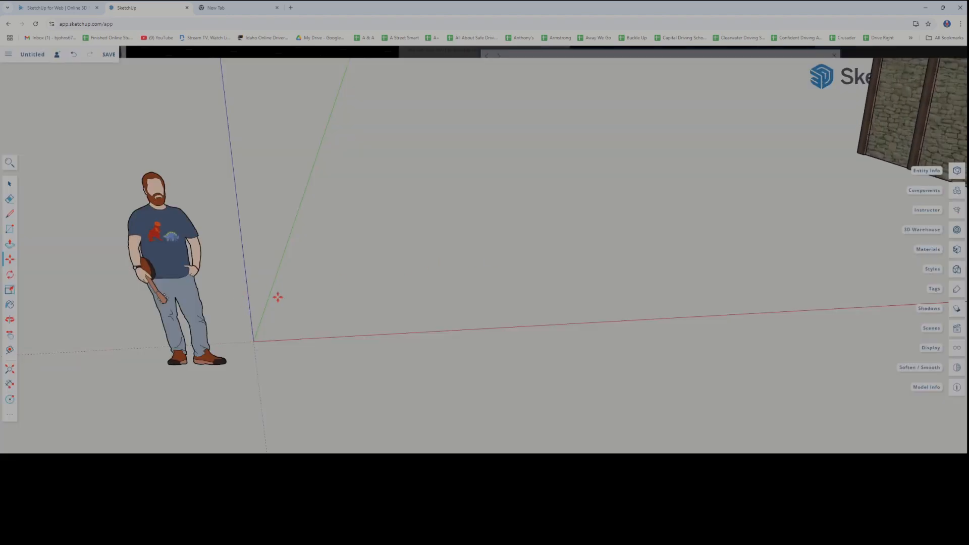
{"action": "scroll", "coordinate": [101, 281], "scroll_direction": "down", "scroll_amount": 5}
{"action": "scroll", "coordinate": [105, 282], "scroll_direction": "down", "scroll_amount": 6}
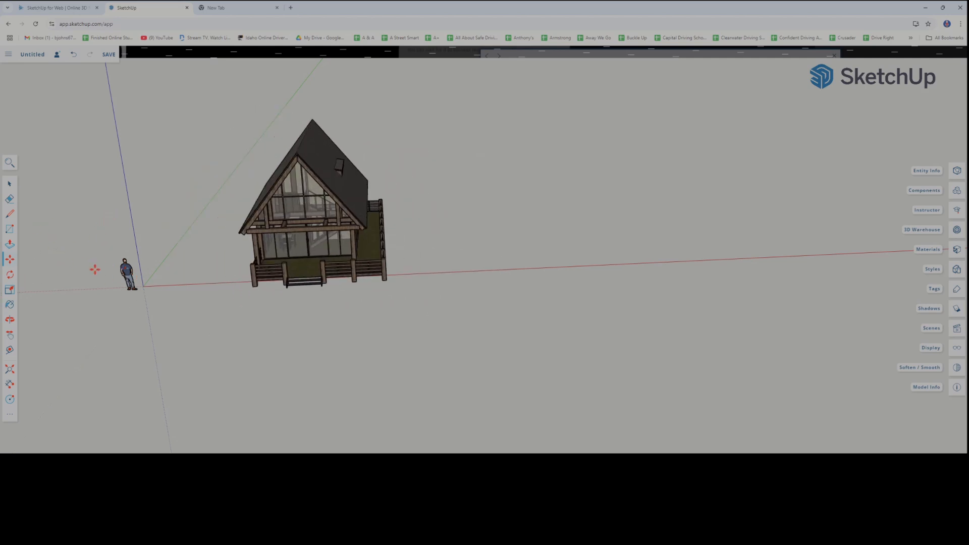
{"action": "left_click", "coordinate": [40, 254]}
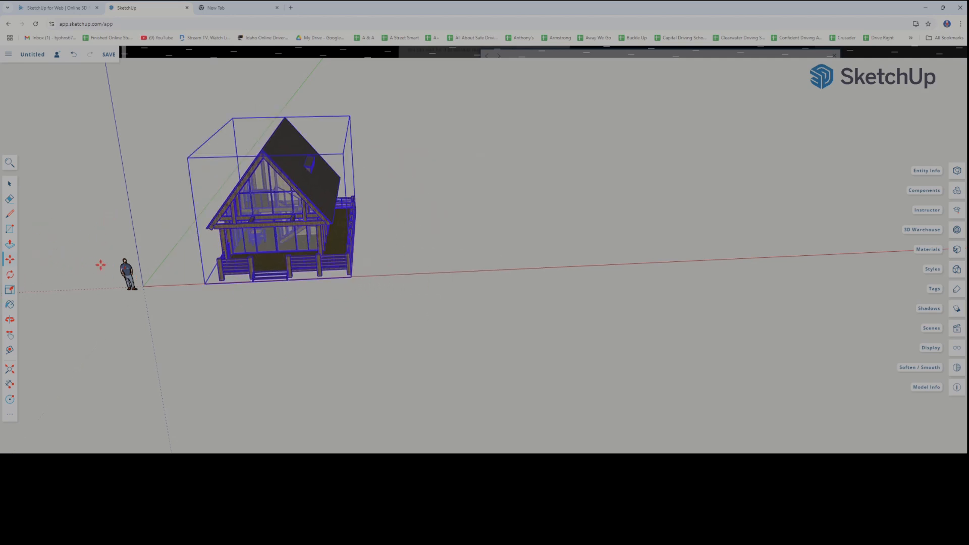
Examine the imported cabin from outside and inside, including its deck, glazed front, dining furniture and staircase
{"action": "middle_click_drag", "start_coordinate": [213, 314], "coordinate": [104, 226]}
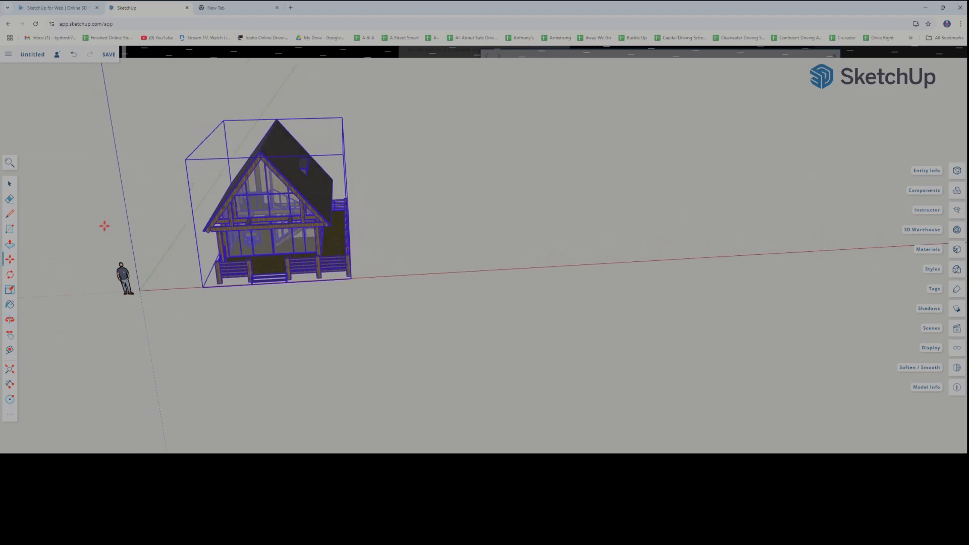
{"action": "middle_click_drag", "start_coordinate": [239, 321], "coordinate": [305, 254]}
{"action": "scroll", "coordinate": [306, 254], "scroll_direction": "up", "scroll_amount": 6}
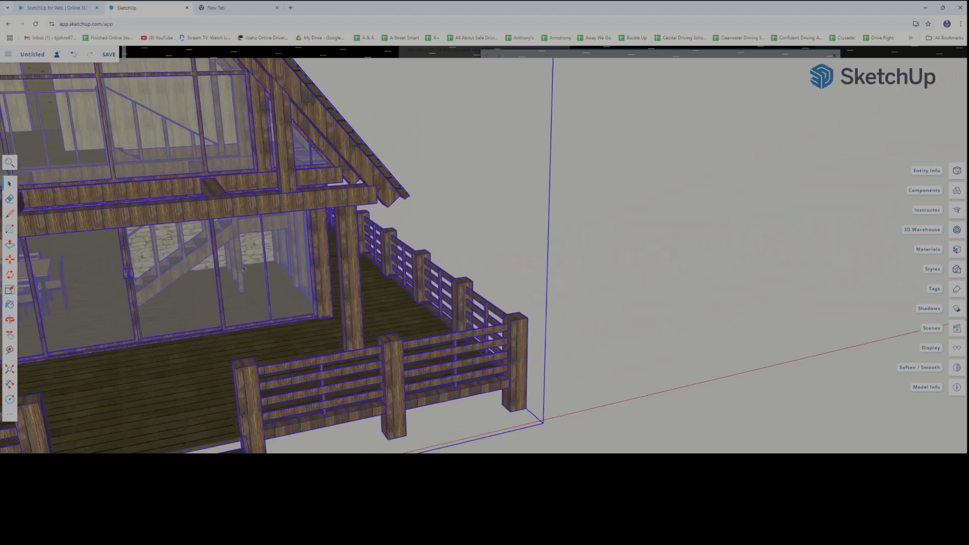
{"action": "scroll", "coordinate": [192, 277], "scroll_direction": "down", "scroll_amount": 10}
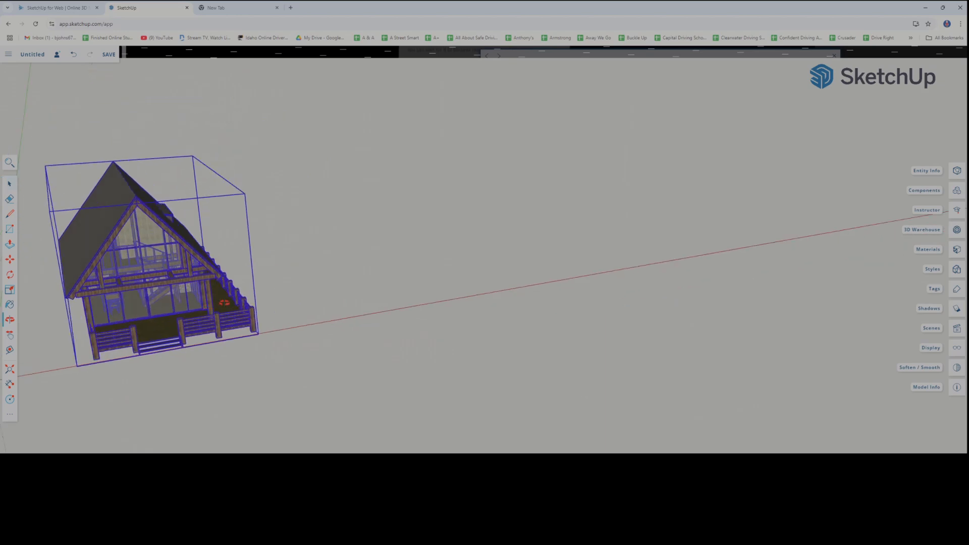
{"action": "middle_click_drag", "start_coordinate": [96, 325], "coordinate": [281, 336], "text": "shift"}
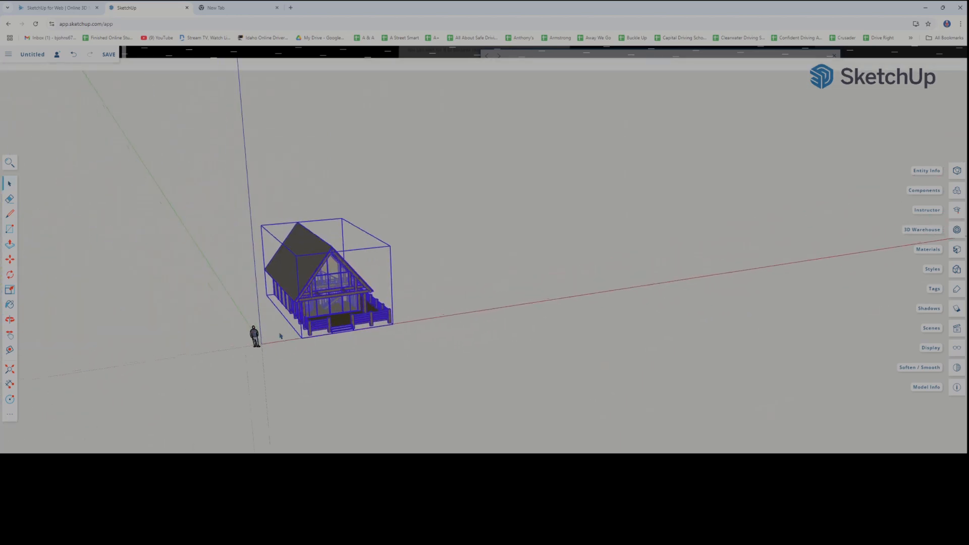
{"action": "scroll", "coordinate": [268, 357], "scroll_direction": "up", "scroll_amount": 10}
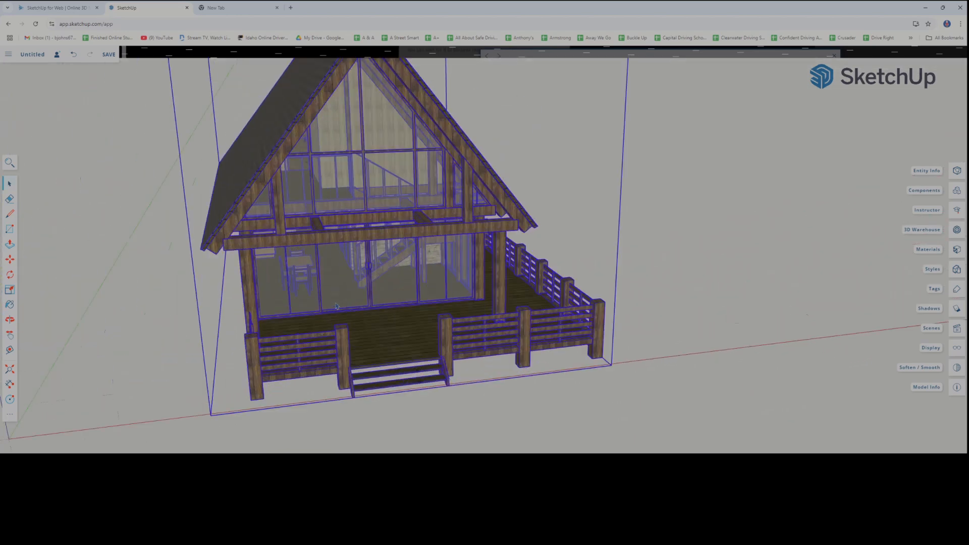
{"action": "scroll", "coordinate": [313, 348], "scroll_direction": "up", "scroll_amount": 10}
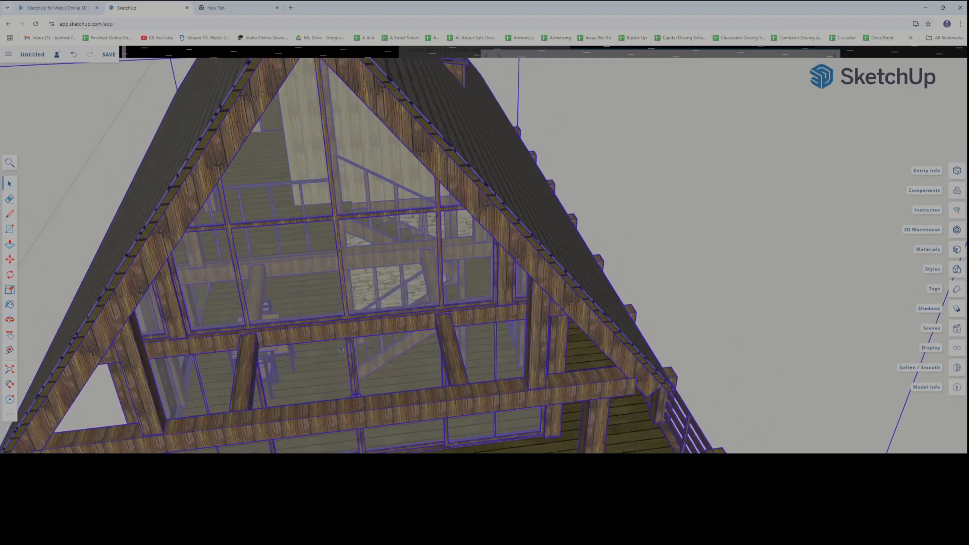
{"action": "scroll", "coordinate": [317, 345], "scroll_direction": "up", "scroll_amount": 10}
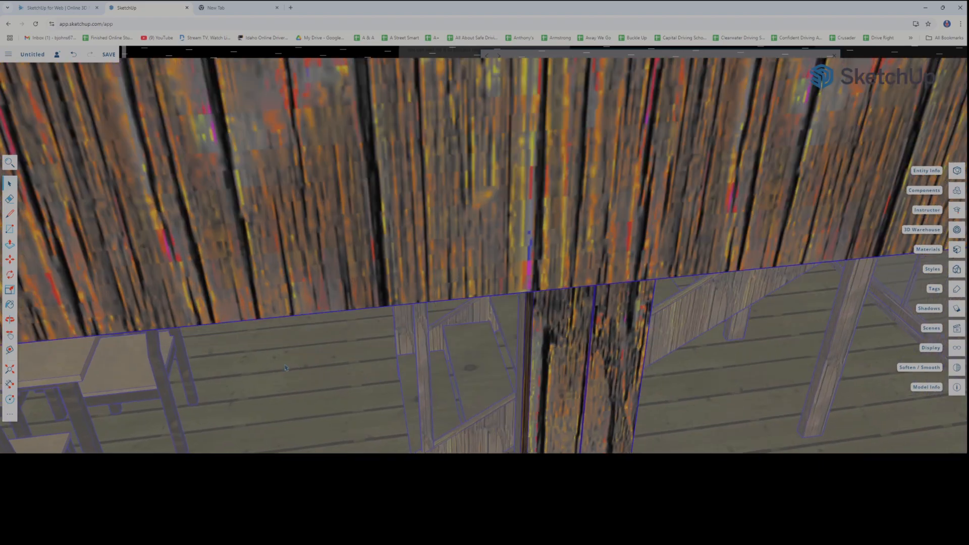
{"action": "scroll", "coordinate": [376, 279], "scroll_direction": "up", "scroll_amount": 10}
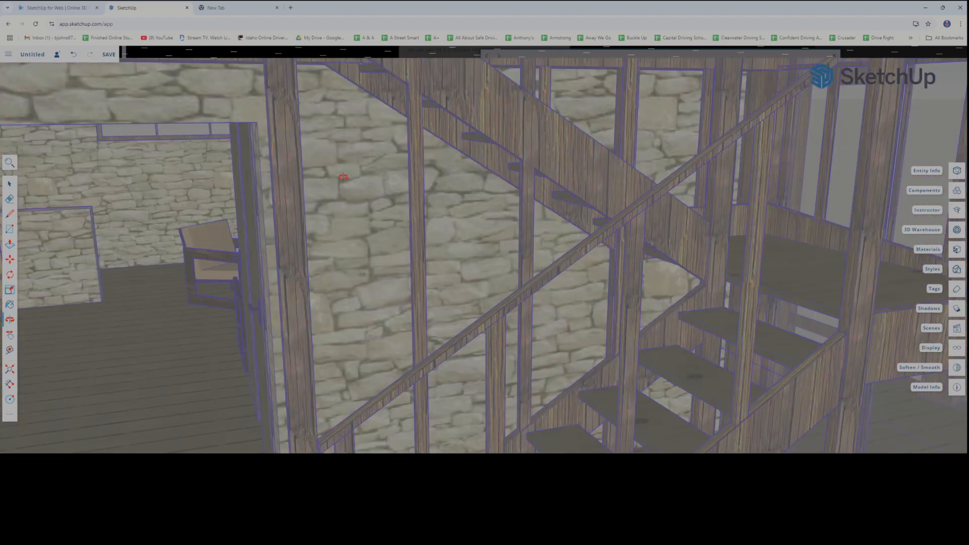
{"action": "middle_click_drag", "start_coordinate": [343, 177], "coordinate": [623, 342]}
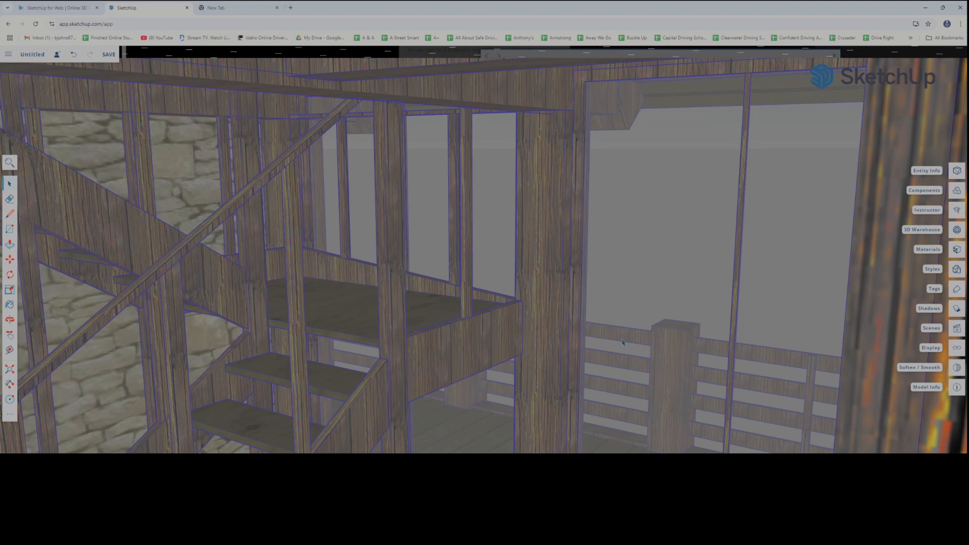
Delete the imported A-frame cabin from the model, keeping the scale figure
{"action": "scroll", "coordinate": [623, 342], "scroll_direction": "down", "scroll_amount": 5}
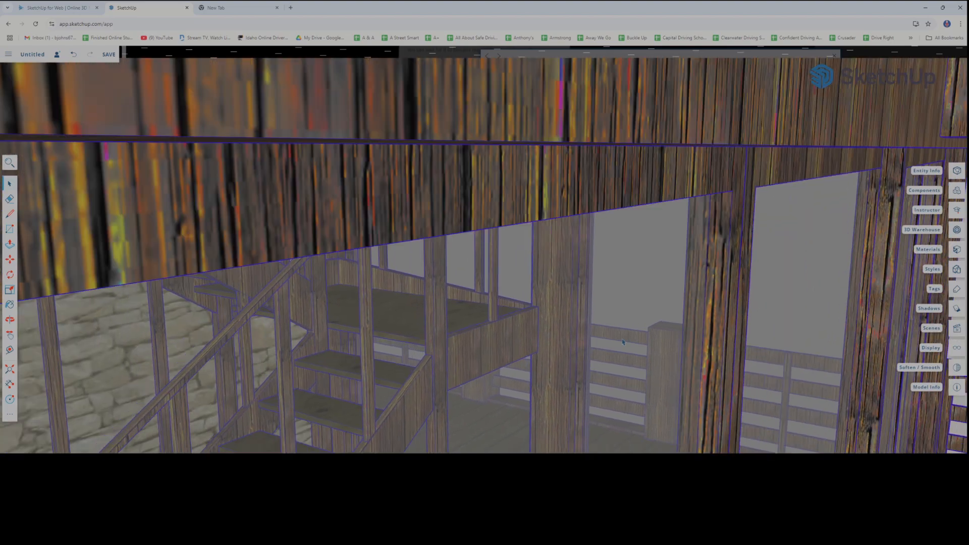
{"action": "scroll", "coordinate": [623, 342], "scroll_direction": "down", "scroll_amount": 8}
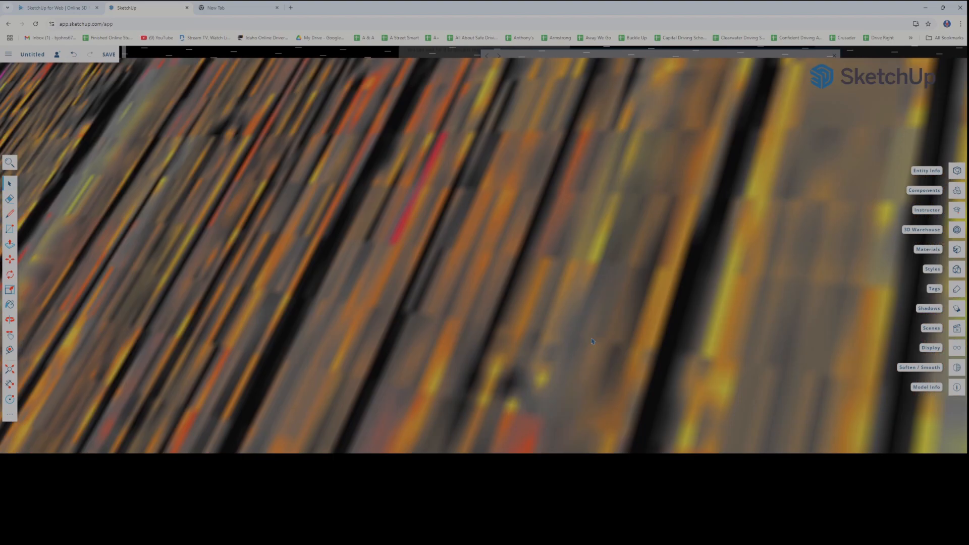
{"action": "scroll", "coordinate": [593, 342], "scroll_direction": "down", "scroll_amount": 8}
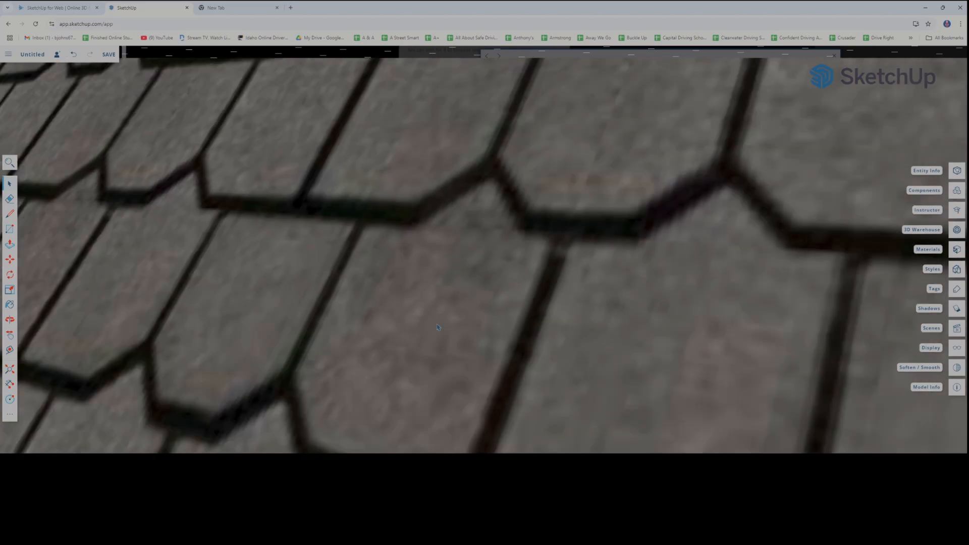
{"action": "scroll", "coordinate": [438, 327], "scroll_direction": "down", "scroll_amount": 10}
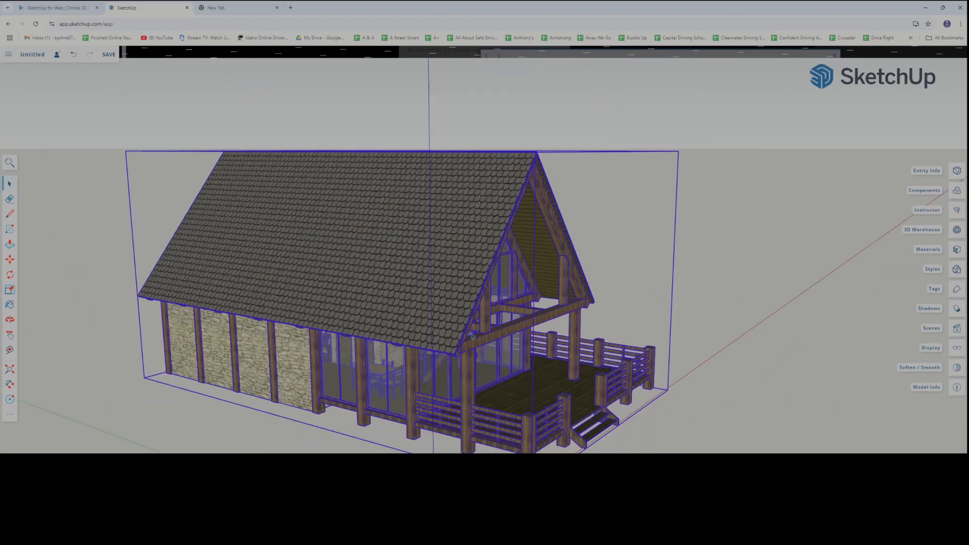
{"action": "mouse_move", "coordinate": [472, 336]}
{"action": "middle_mouse_down"}
{"action": "mouse_move", "coordinate": [444, 343]}
{"action": "mouse_move", "coordinate": [667, 331]}
{"action": "middle_mouse_up"}
{"action": "mouse_move", "coordinate": [283, 349]}
{"action": "middle_mouse_down"}
{"action": "mouse_move", "coordinate": [373, 357]}
{"action": "mouse_move", "coordinate": [536, 331]}
{"action": "mouse_move", "coordinate": [333, 331]}
{"action": "mouse_move", "coordinate": [432, 320]}
{"action": "mouse_move", "coordinate": [291, 295]}
{"action": "mouse_move", "coordinate": [443, 275]}
{"action": "middle_mouse_up"}
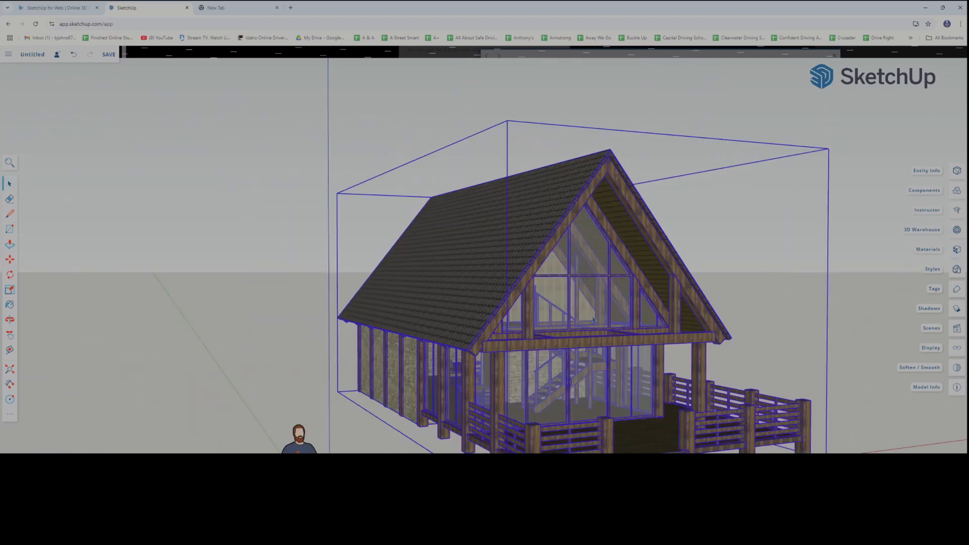
{"action": "key", "text": "Delete"}
{"action": "scroll", "coordinate": [648, 349], "scroll_direction": "down", "scroll_amount": 2}
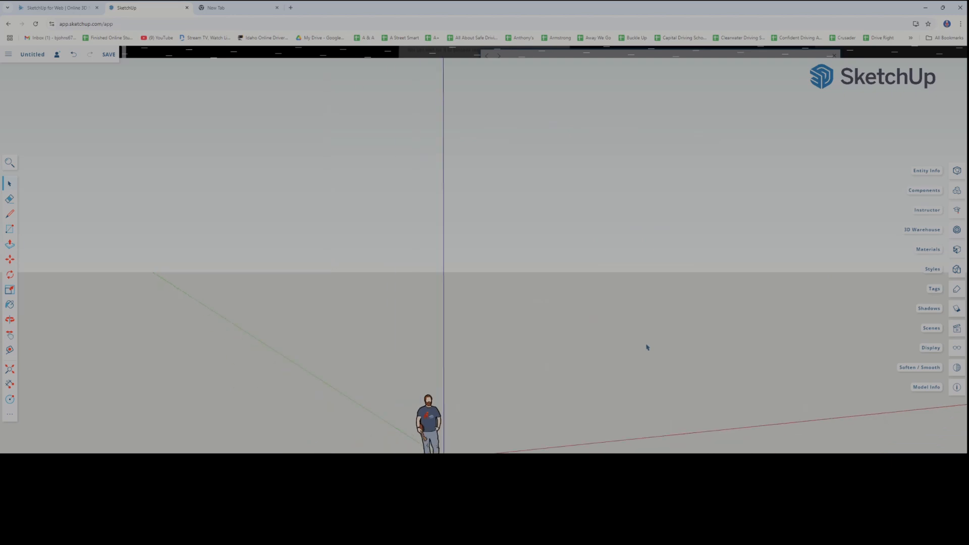
{"action": "mouse_move", "coordinate": [657, 341]}
{"action": "middle_mouse_down", "text": "shift"}
{"action": "mouse_move", "coordinate": [502, 322]}
{"action": "mouse_move", "coordinate": [601, 331]}
{"action": "mouse_move", "coordinate": [612, 281]}
{"action": "mouse_move", "coordinate": [604, 305]}
{"action": "mouse_move", "coordinate": [538, 323]}
{"action": "mouse_move", "coordinate": [547, 333]}
{"action": "mouse_move", "coordinate": [512, 327]}
{"action": "mouse_move", "coordinate": [575, 329]}
{"action": "middle_mouse_up", "text": "shift"}
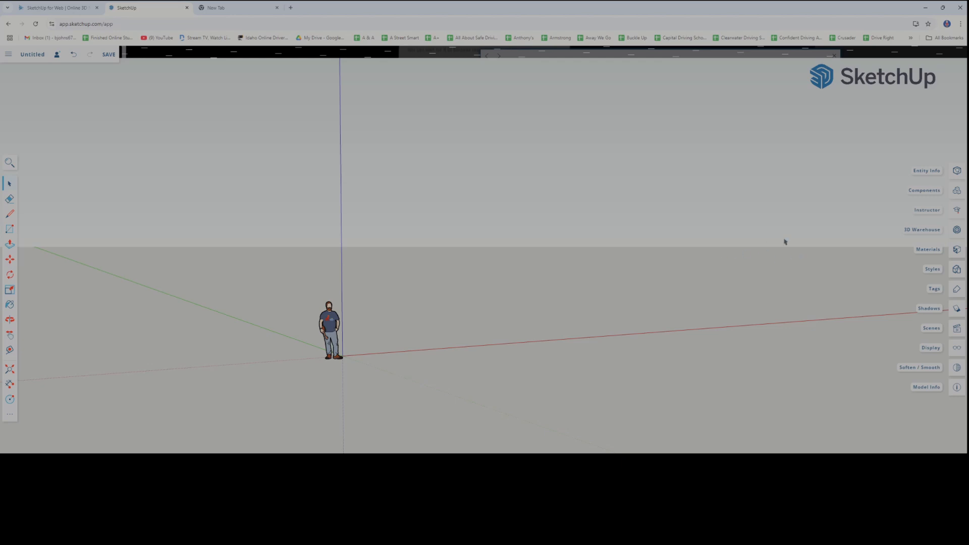
Show the model's materials and choose the blue patterned id2 material for the Paint tool
{"action": "left_click", "coordinate": [957, 250]}
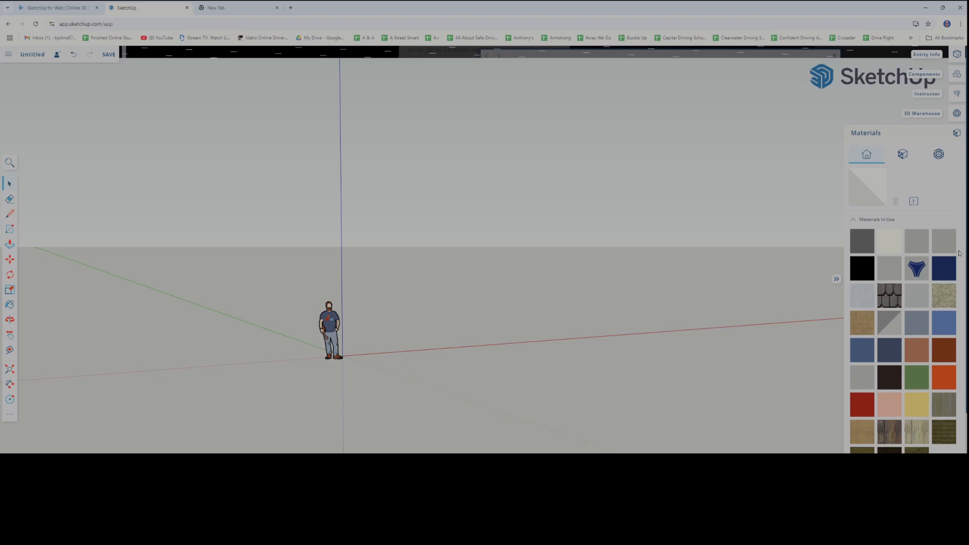
{"action": "left_click", "coordinate": [10, 306]}
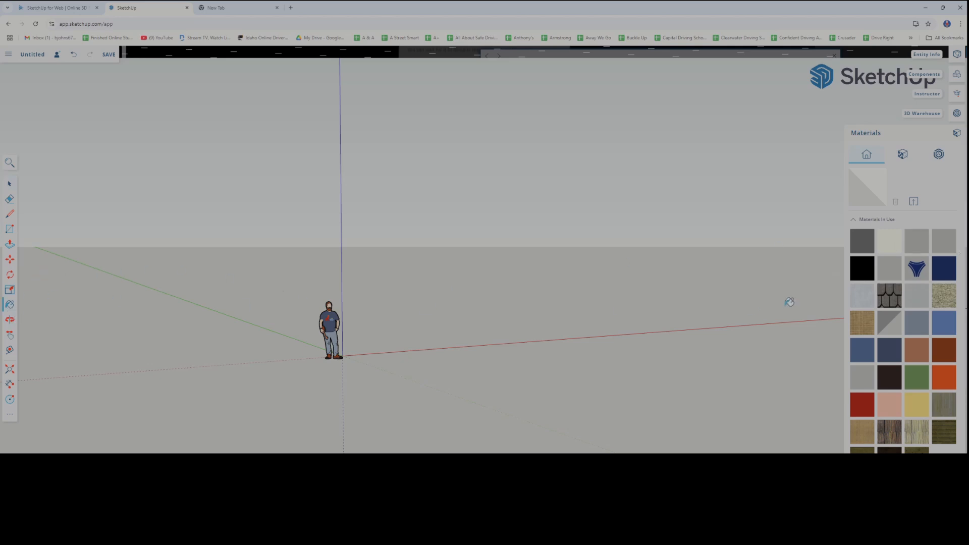
{"action": "left_click", "coordinate": [918, 271]}
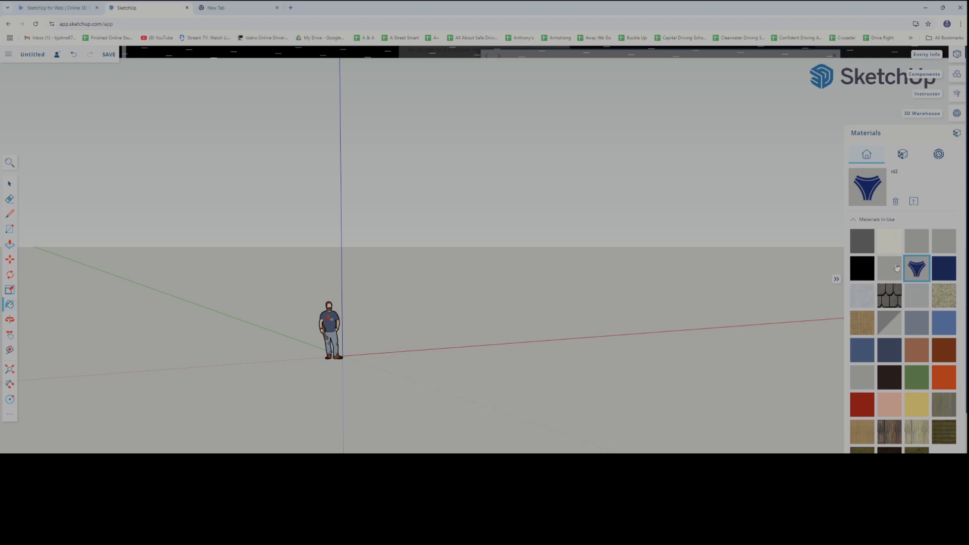
Close and reopen the materials, and look through all the swatches in use in the model
{"action": "left_click", "coordinate": [957, 133]}
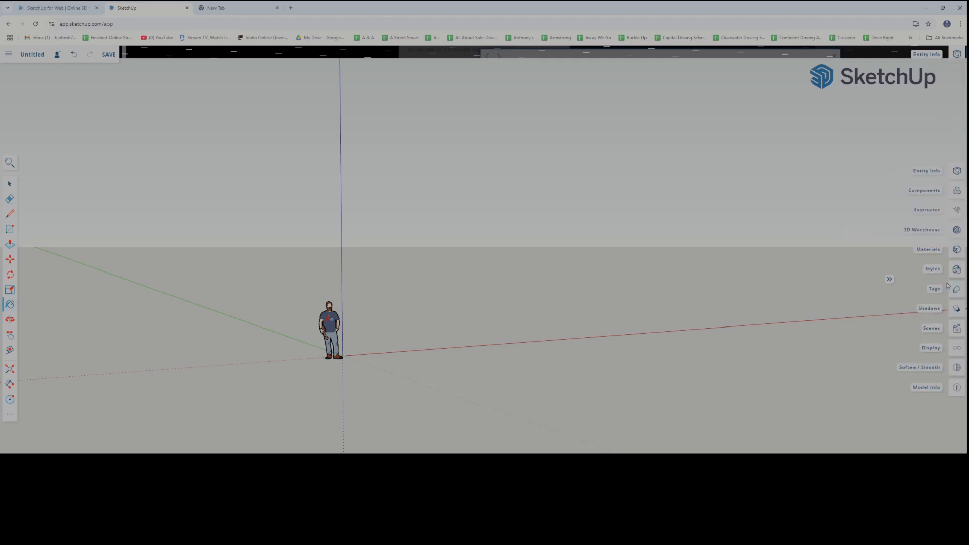
{"action": "left_click", "coordinate": [890, 280]}
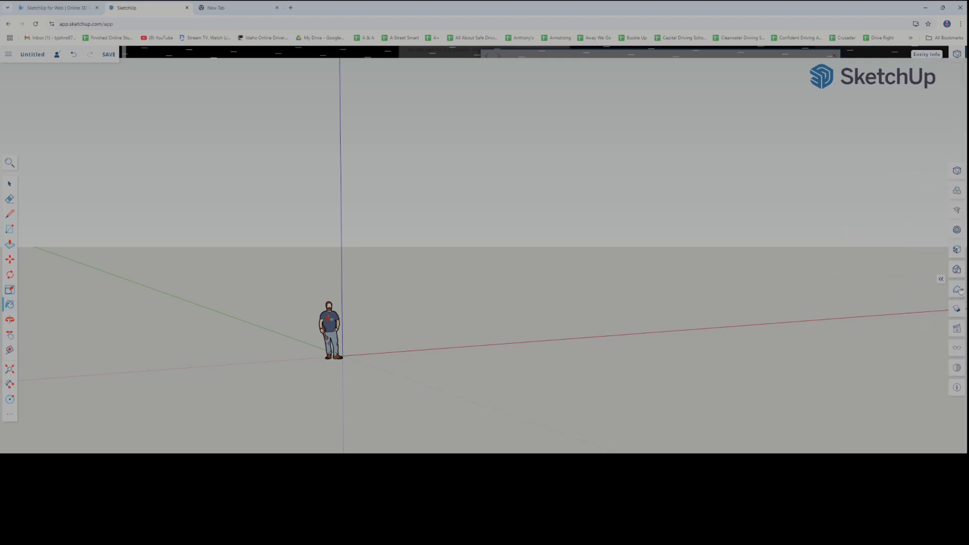
{"action": "left_click", "coordinate": [941, 280]}
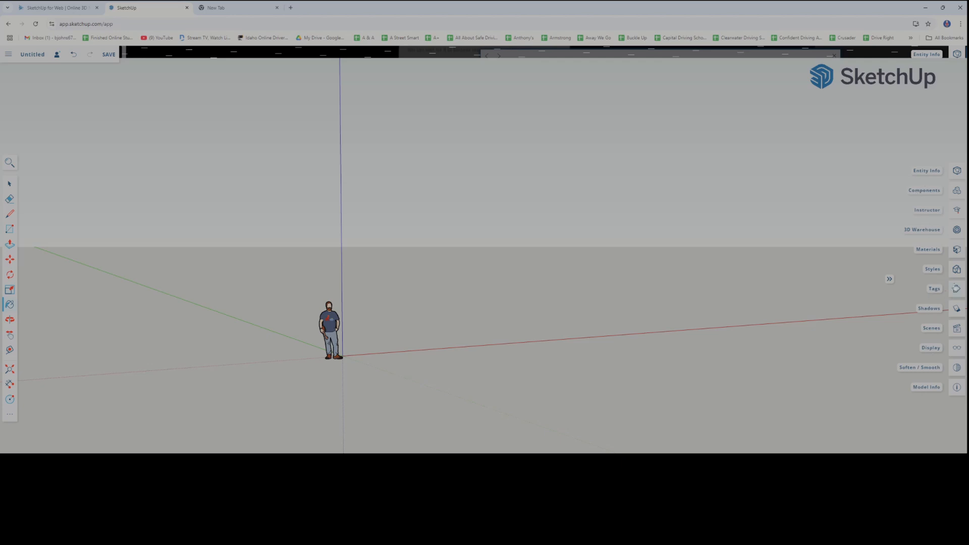
{"action": "left_click", "coordinate": [957, 251]}
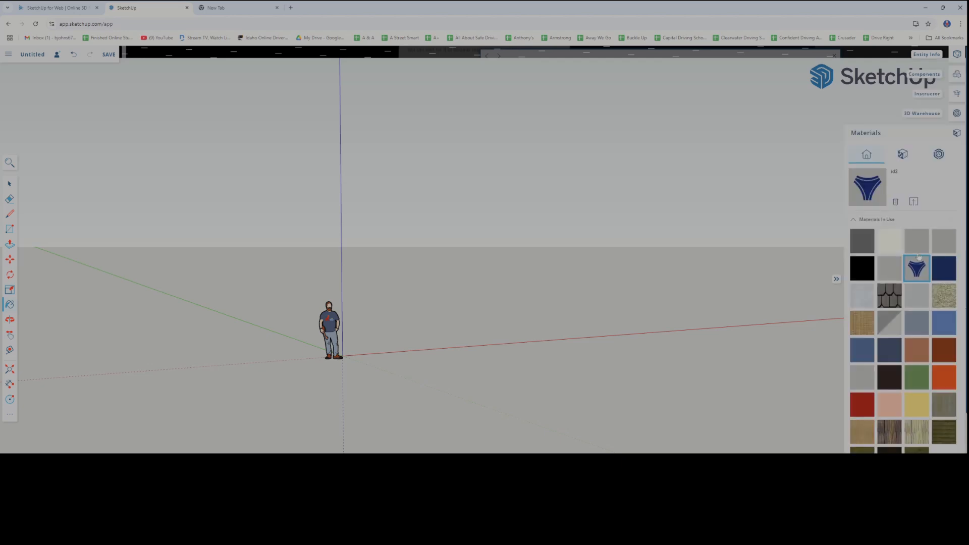
{"action": "scroll", "coordinate": [887, 274], "scroll_direction": "down", "scroll_amount": 3}
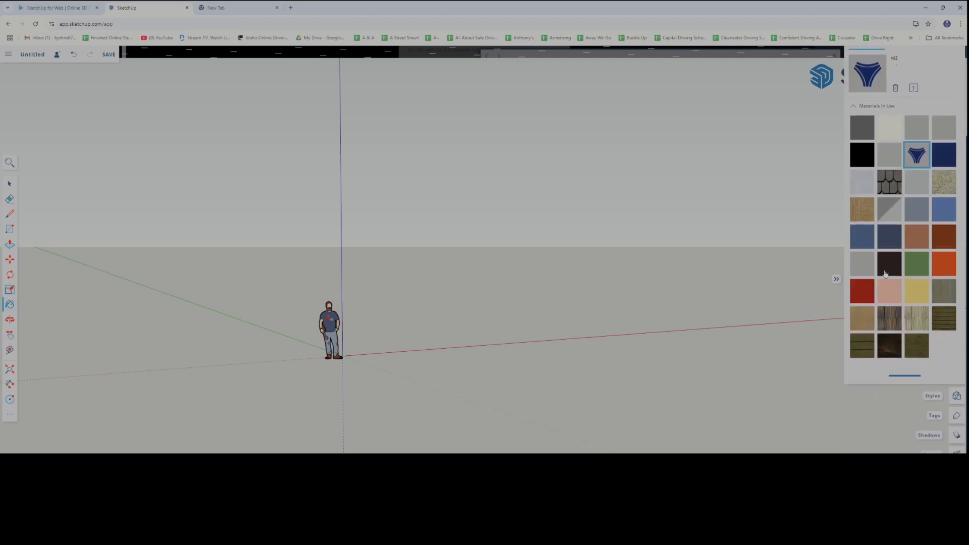
{"action": "scroll", "coordinate": [886, 274], "scroll_direction": "up", "scroll_amount": 3}
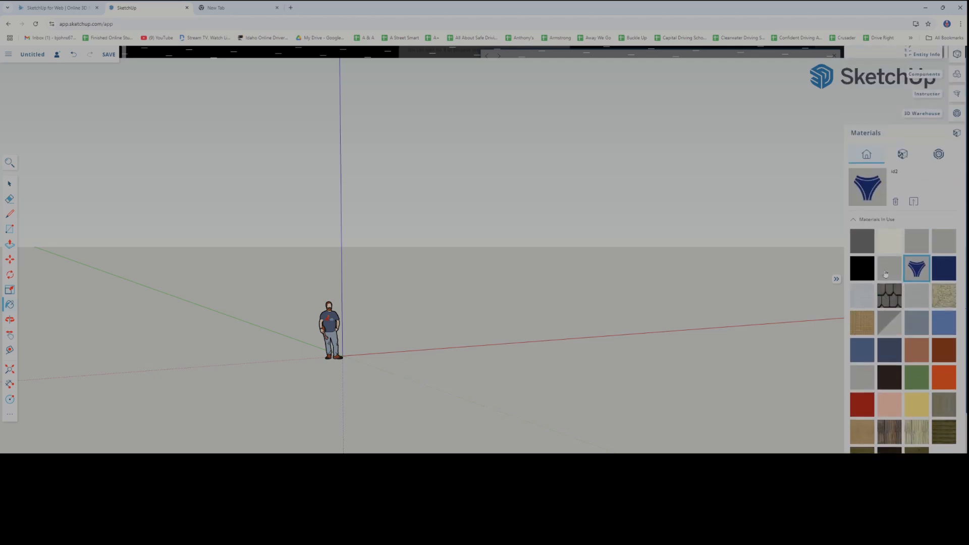
{"action": "left_click", "coordinate": [836, 279]}
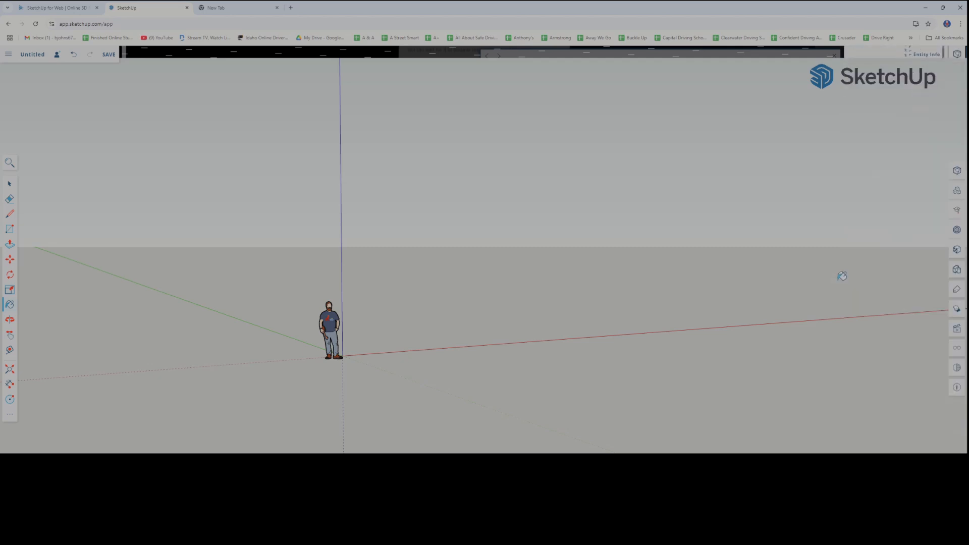
{"action": "left_click", "coordinate": [959, 250]}
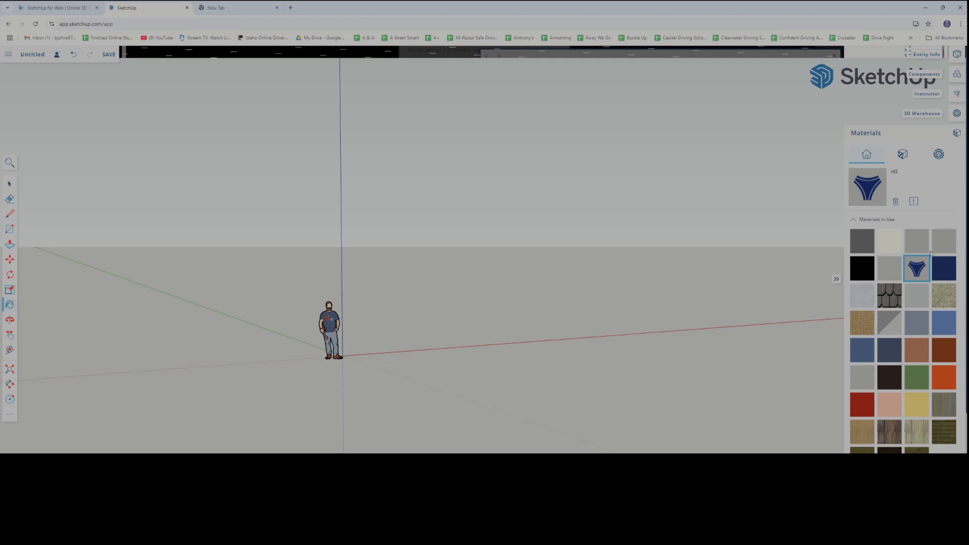
{"action": "scroll", "coordinate": [930, 253], "scroll_direction": "down", "scroll_amount": 3}
{"action": "scroll", "coordinate": [916, 232], "scroll_direction": "up", "scroll_amount": 3}
Browse the built-in material library, looking through its Colors, Metal and Tile collections
{"action": "left_click", "coordinate": [903, 155]}
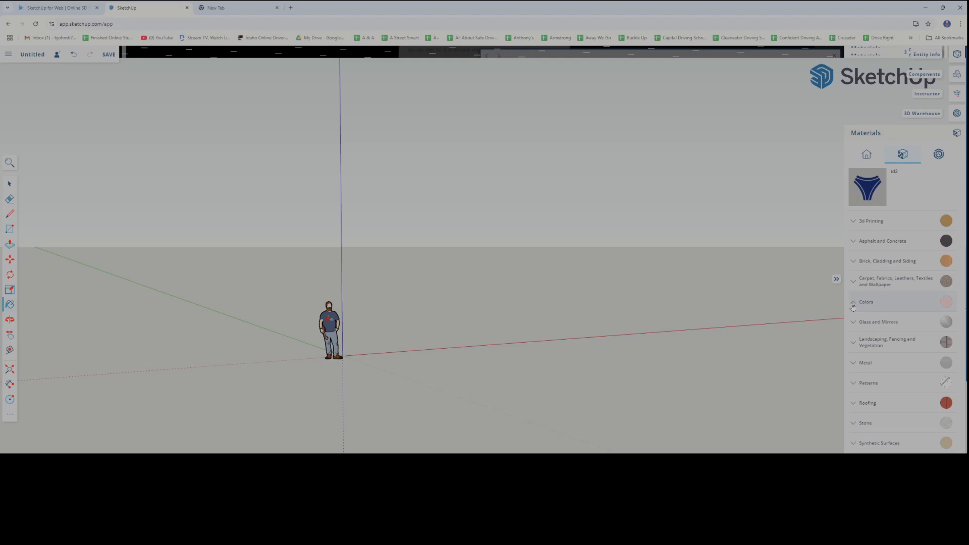
{"action": "left_click", "coordinate": [853, 303]}
{"action": "scroll", "coordinate": [850, 353], "scroll_direction": "down", "scroll_amount": 10}
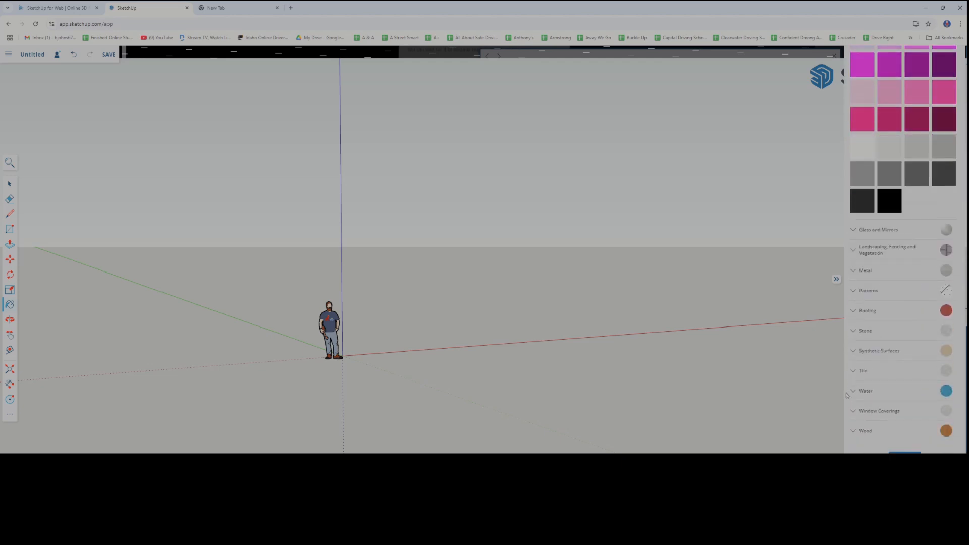
{"action": "left_click", "coordinate": [856, 271]}
{"action": "scroll", "coordinate": [854, 392], "scroll_direction": "down", "scroll_amount": 3}
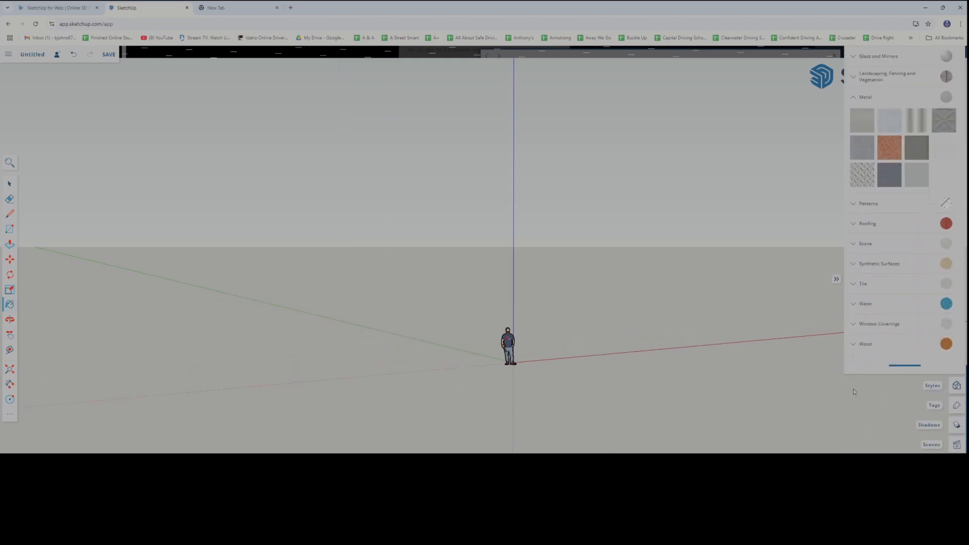
{"action": "left_click", "coordinate": [860, 293]}
{"action": "scroll", "coordinate": [879, 354], "scroll_direction": "down", "scroll_amount": 5}
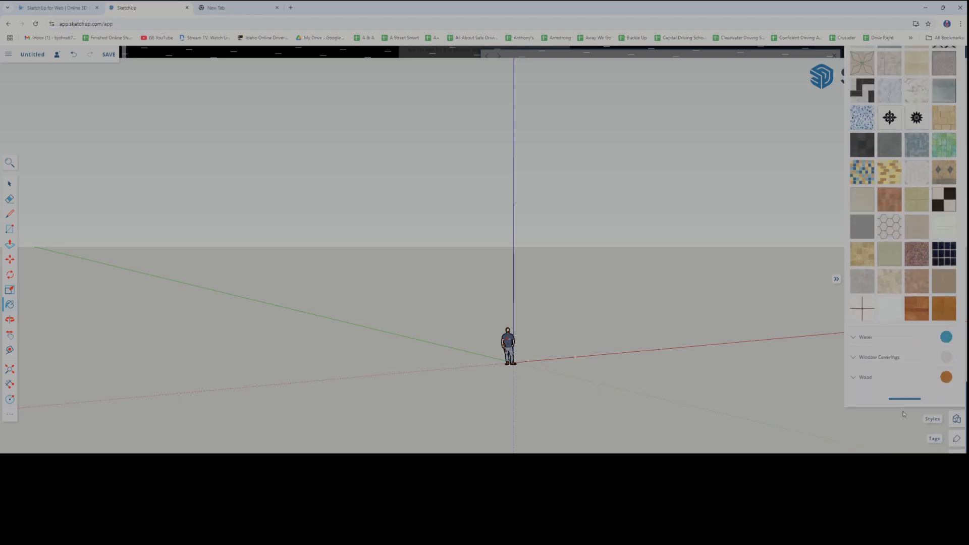
{"action": "scroll", "coordinate": [895, 416], "scroll_direction": "up", "scroll_amount": 9}
{"action": "scroll", "coordinate": [896, 416], "scroll_direction": "up", "scroll_amount": 10}
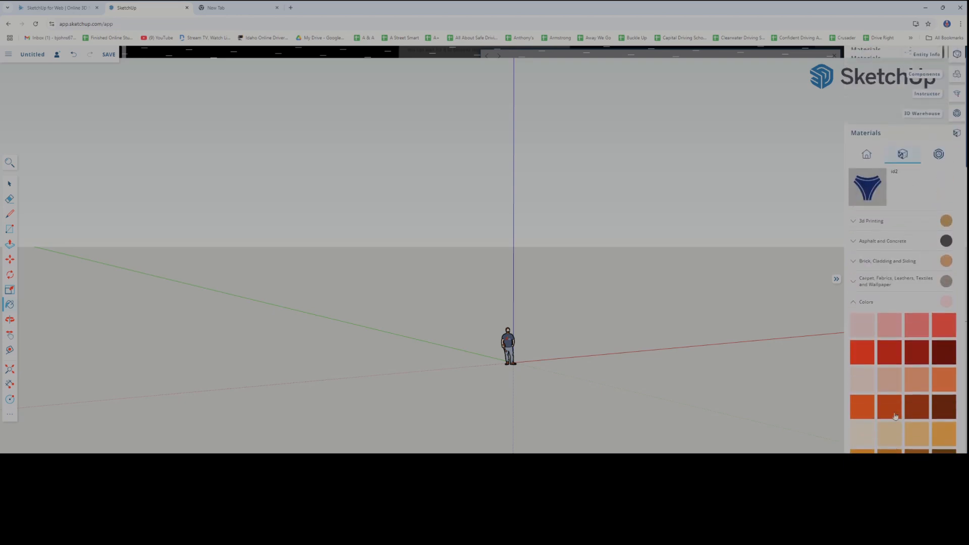
{"action": "scroll", "coordinate": [896, 417], "scroll_direction": "down", "scroll_amount": 2}
{"action": "scroll", "coordinate": [896, 416], "scroll_direction": "down", "scroll_amount": 12}
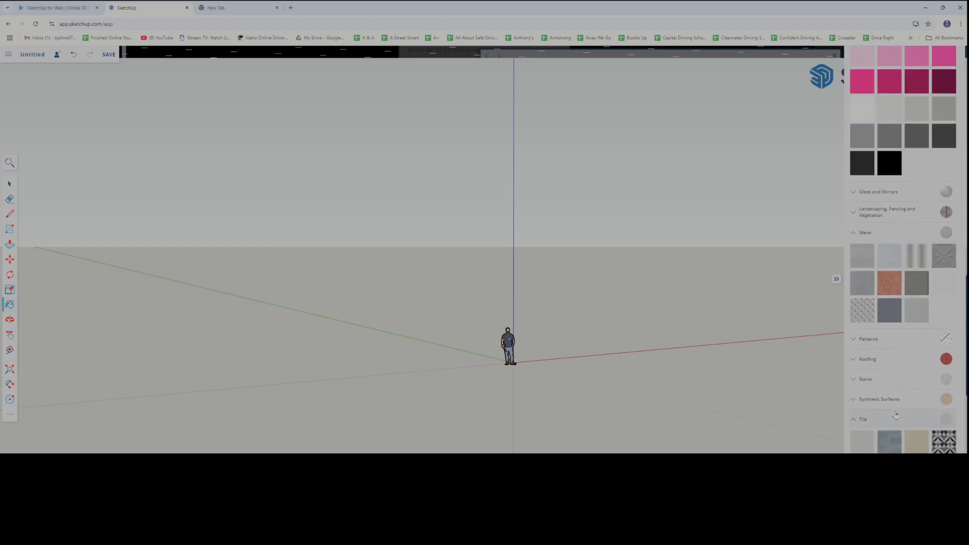
Collapse the expanded Metal, Colors and Tile collections in the material library
{"action": "scroll", "coordinate": [896, 415], "scroll_direction": "up", "scroll_amount": 3}
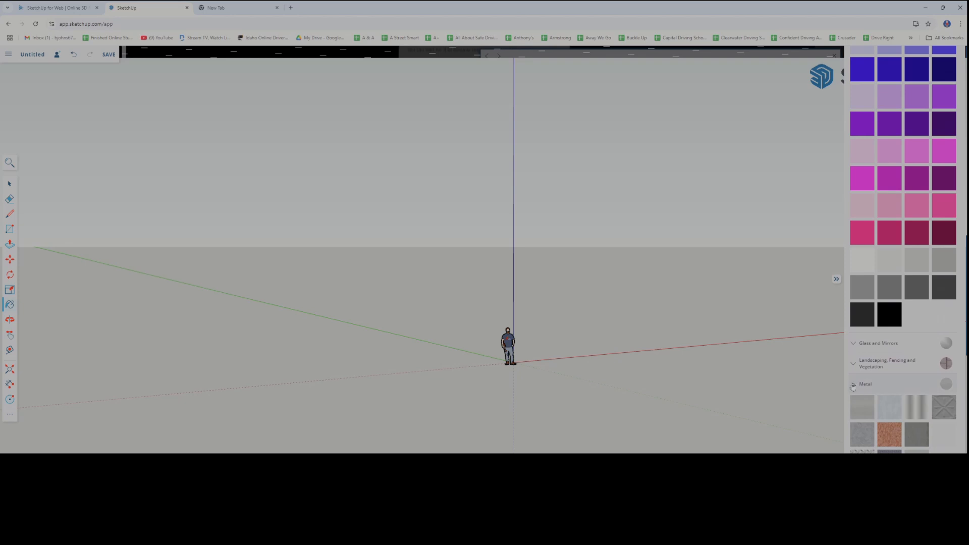
{"action": "left_click", "coordinate": [854, 392]}
{"action": "scroll", "coordinate": [875, 349], "scroll_direction": "up", "scroll_amount": 9}
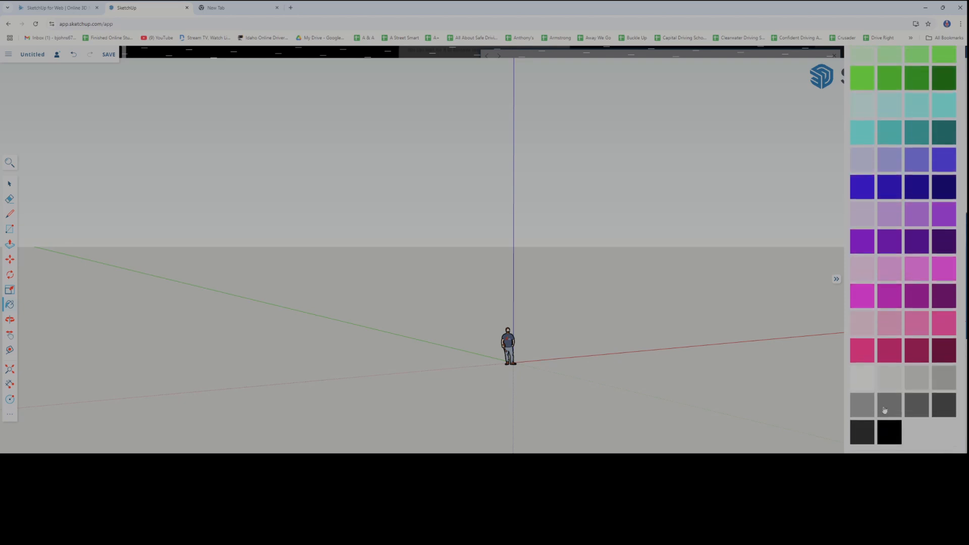
{"action": "scroll", "coordinate": [875, 349], "scroll_direction": "up", "scroll_amount": 5}
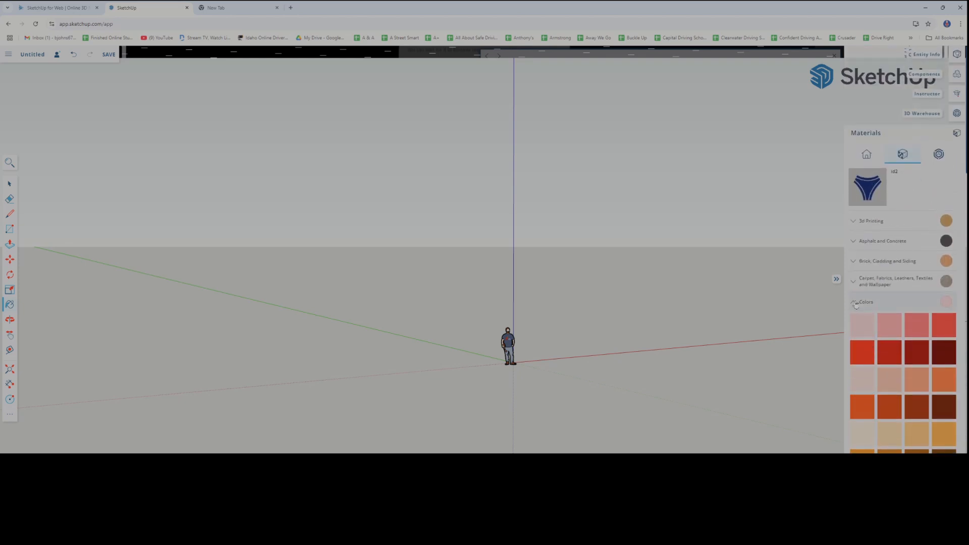
{"action": "left_click", "coordinate": [854, 303]}
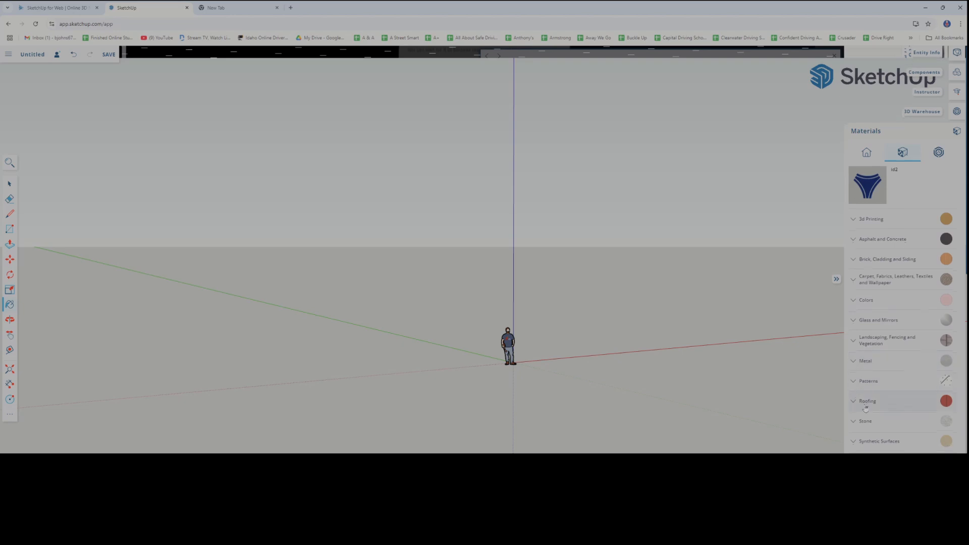
{"action": "scroll", "coordinate": [866, 408], "scroll_direction": "down", "scroll_amount": 3}
{"action": "left_click", "coordinate": [853, 313]}
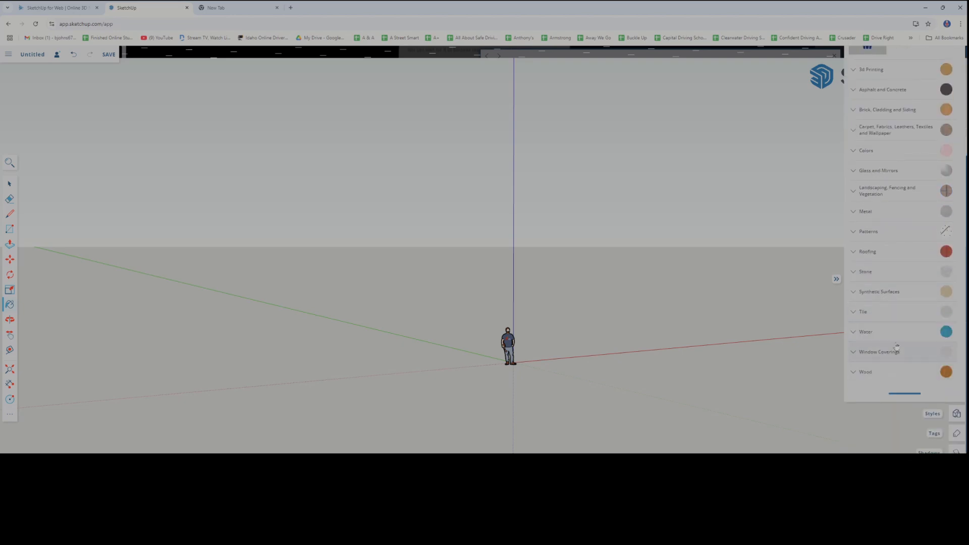
View the materials section of 3D Warehouse and close it without choosing a material
{"action": "scroll", "coordinate": [897, 347], "scroll_direction": "up", "scroll_amount": 3}
{"action": "left_click", "coordinate": [941, 155]}
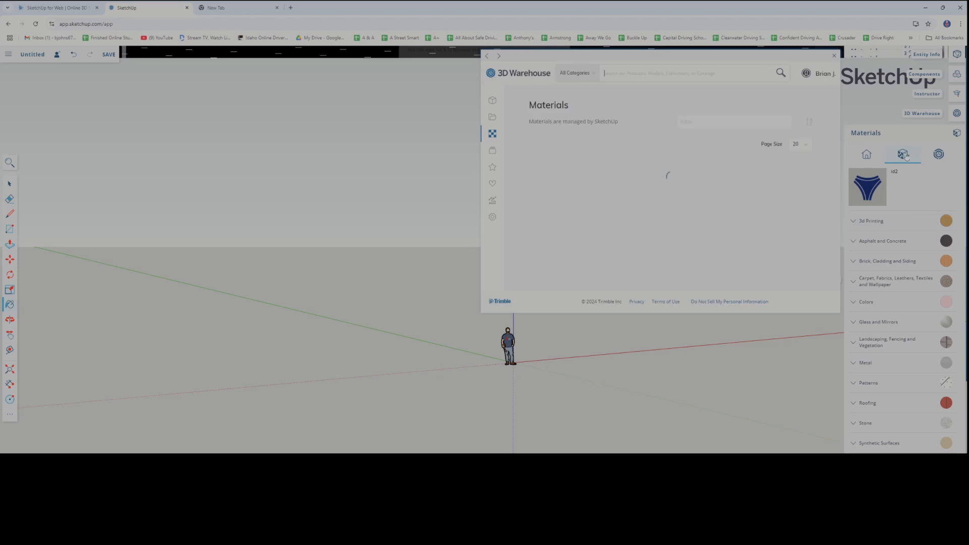
{"action": "left_click", "coordinate": [834, 56]}
Show the model's style settings and close the material library
{"action": "left_click", "coordinate": [836, 279]}
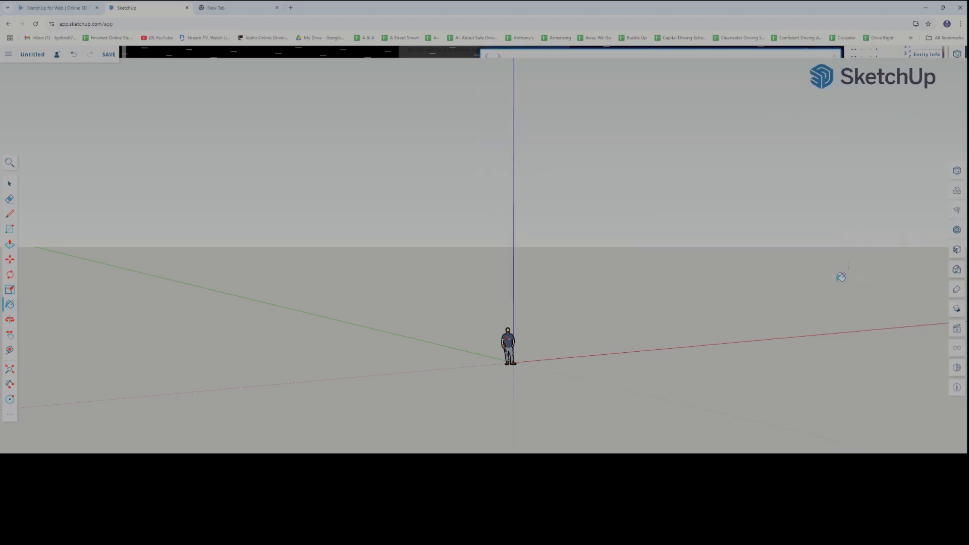
{"action": "left_click", "coordinate": [957, 271]}
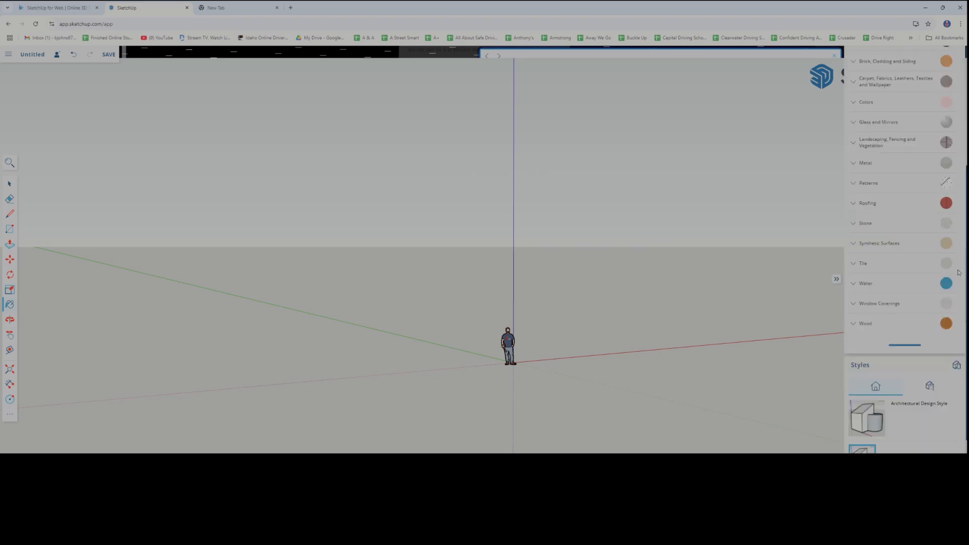
{"action": "scroll", "coordinate": [902, 181], "scroll_direction": "up", "scroll_amount": 5}
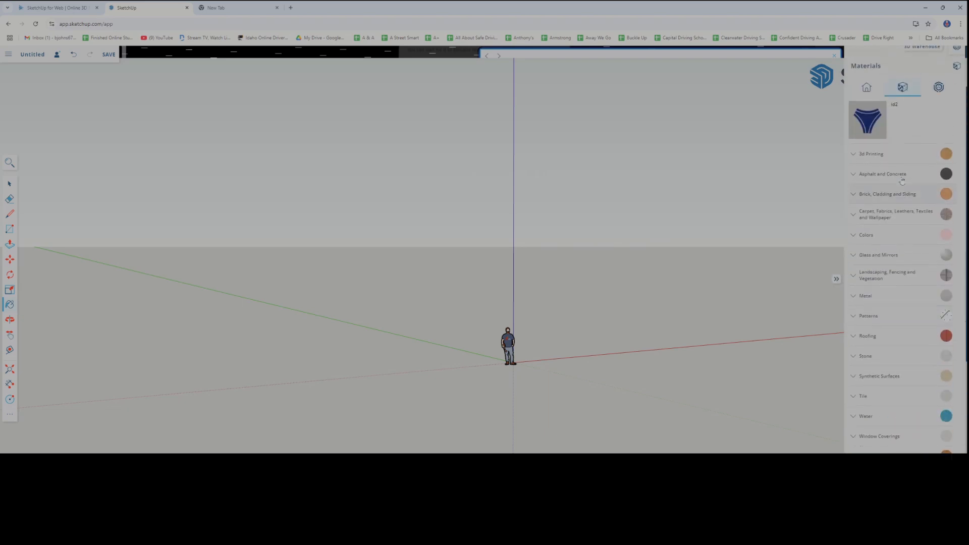
{"action": "left_click", "coordinate": [961, 136]}
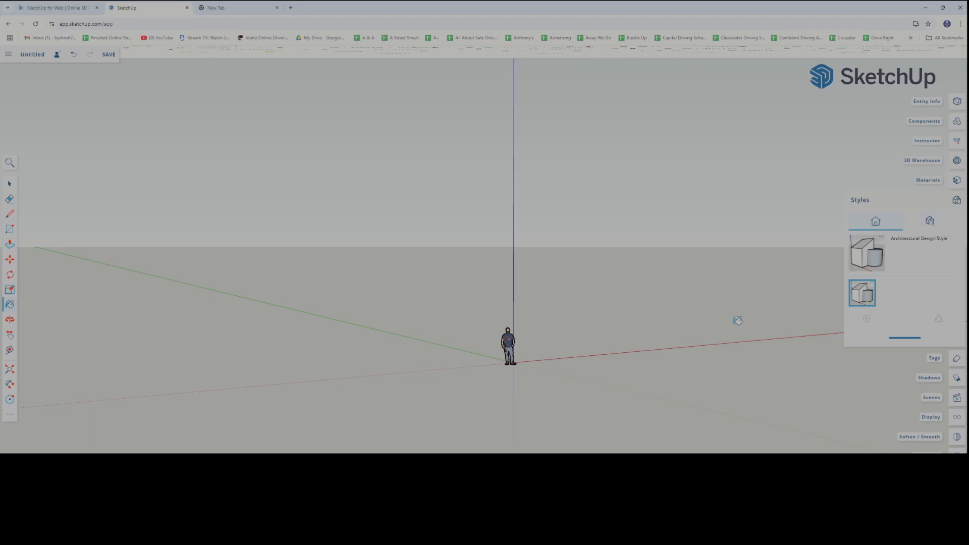
{"action": "left_click_drag", "start_coordinate": [721, 318], "coordinate": [625, 340]}
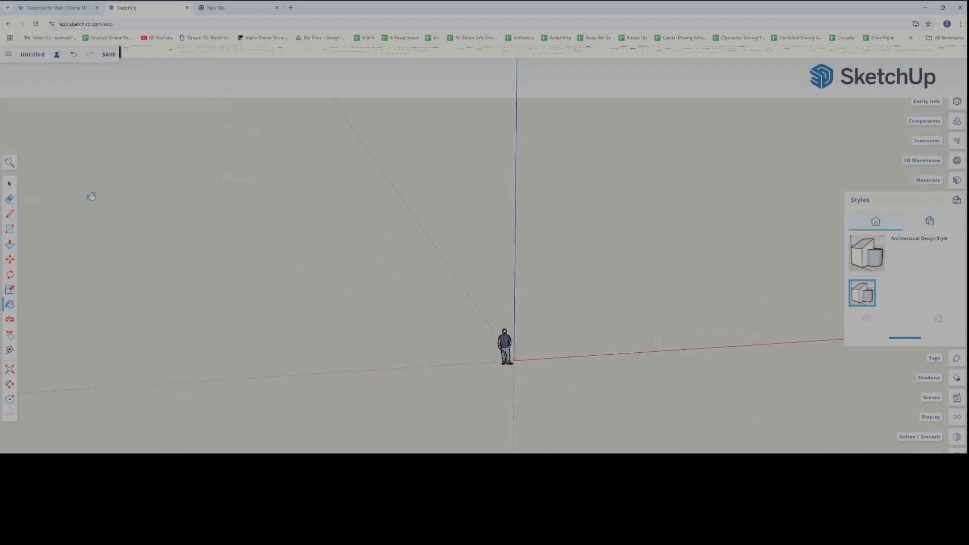
Draw a rectangle on the ground from the origin, extending away from the standing figure
{"action": "left_click", "coordinate": [506, 345]}
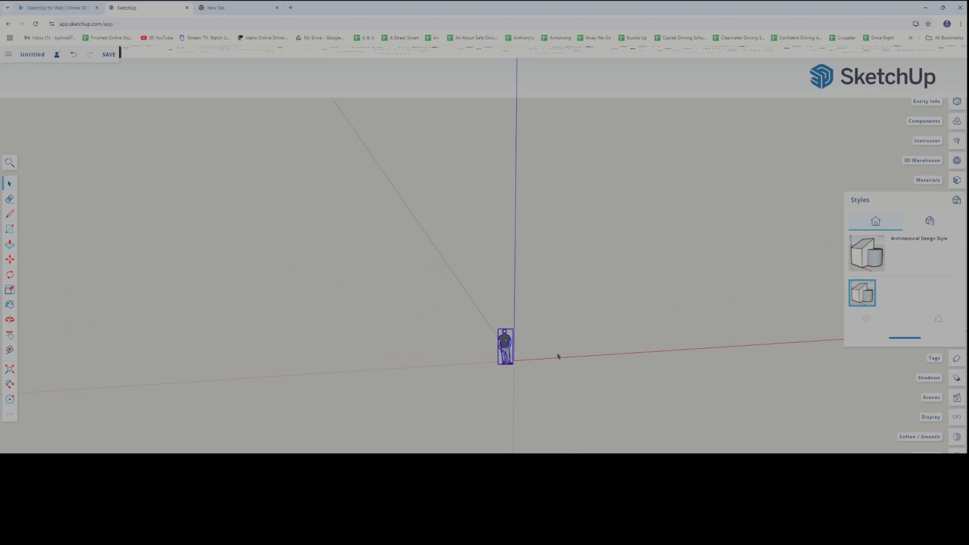
{"action": "middle_click_drag", "start_coordinate": [548, 357], "coordinate": [404, 347]}
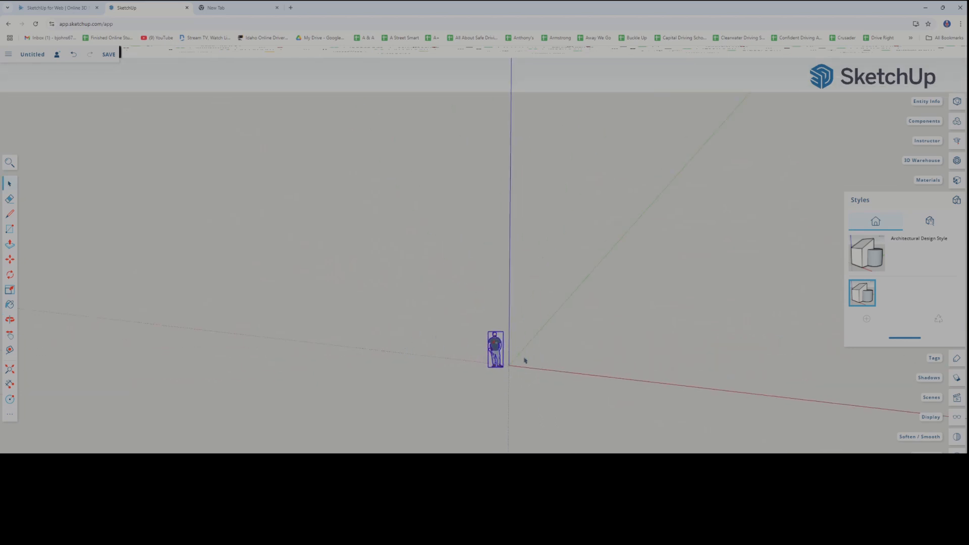
{"action": "left_click", "coordinate": [10, 230]}
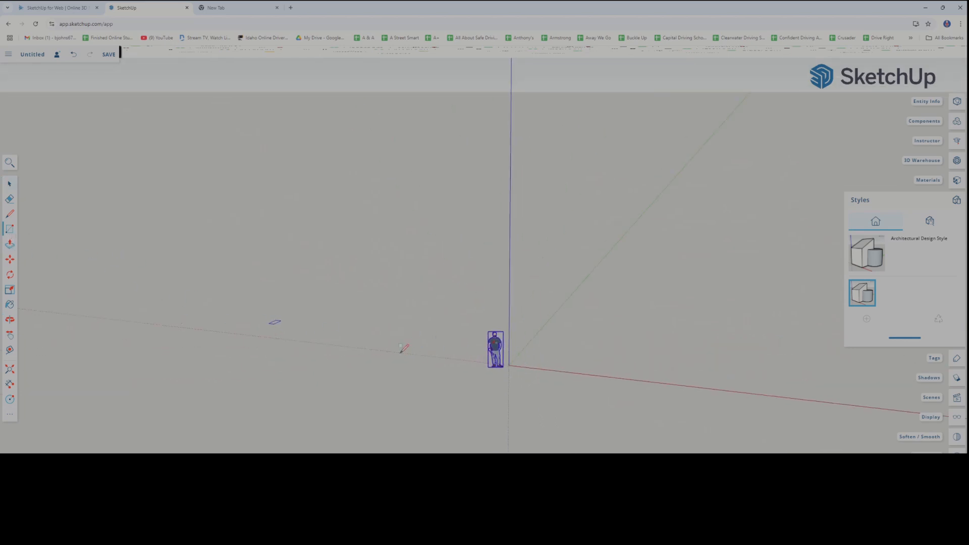
{"action": "left_click", "coordinate": [509, 365]}
{"action": "left_click", "coordinate": [599, 333]}
Pull the ground rectangle up into a box taller than the standing figure
{"action": "left_click", "coordinate": [9, 244]}
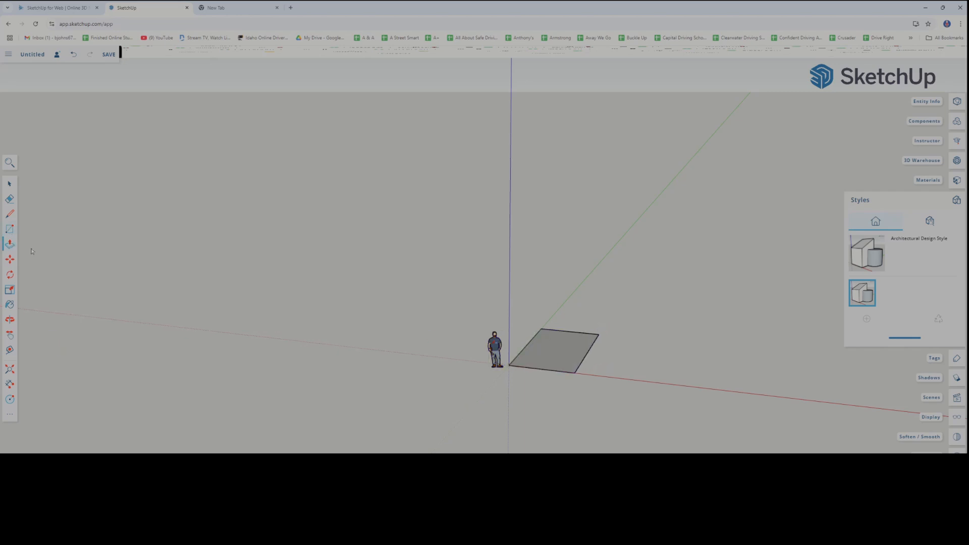
{"action": "left_click_drag", "start_coordinate": [554, 348], "coordinate": [551, 286]}
{"action": "middle_click_drag", "start_coordinate": [591, 441], "coordinate": [554, 404]}
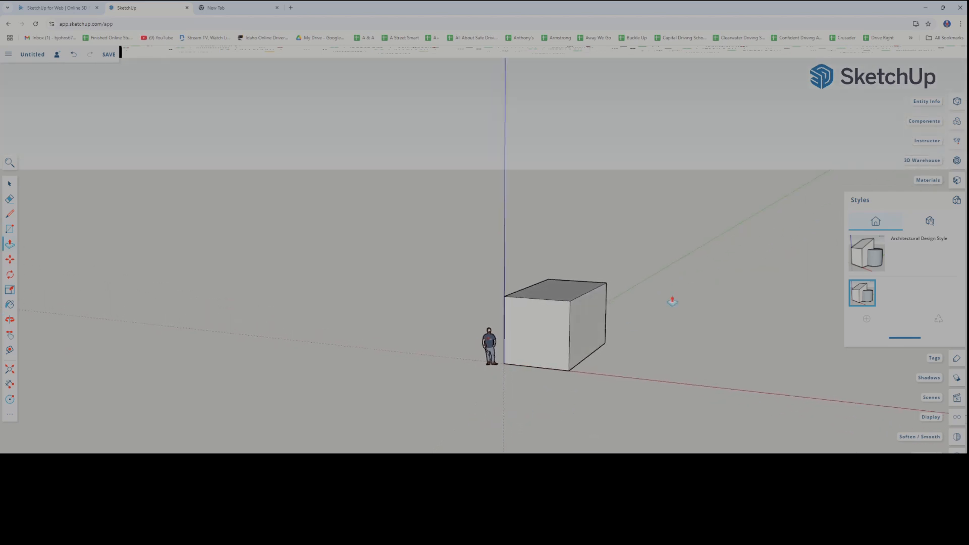
Browse the Assorted Styles collection and try the Generic CAD, Blueprint and Pencil on Tracing Paper styles on the model
{"action": "left_click", "coordinate": [930, 221]}
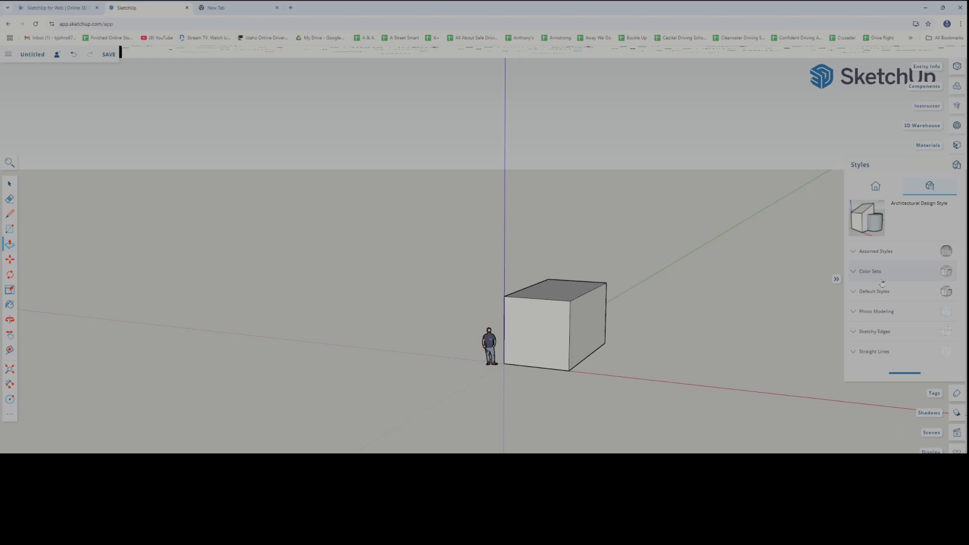
{"action": "left_click", "coordinate": [863, 255]}
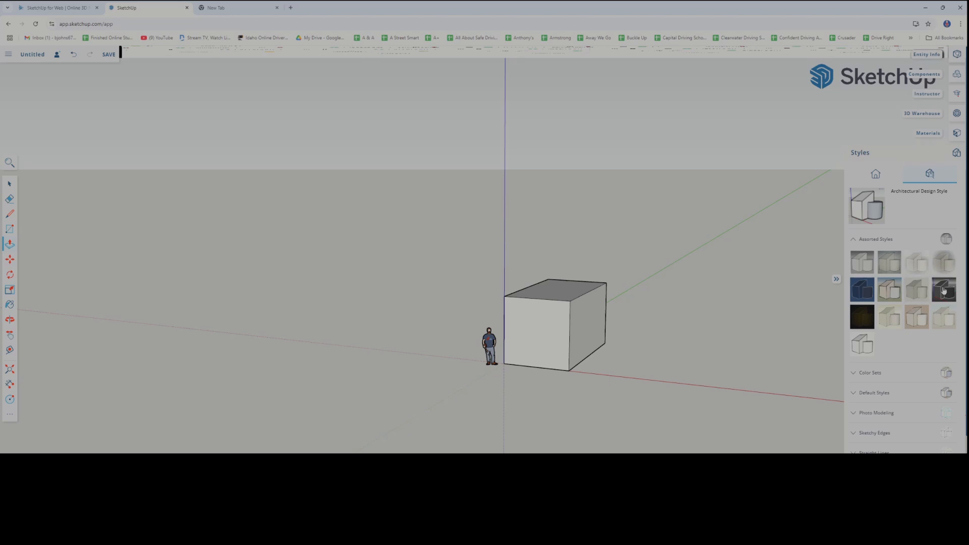
{"action": "left_click", "coordinate": [945, 290]}
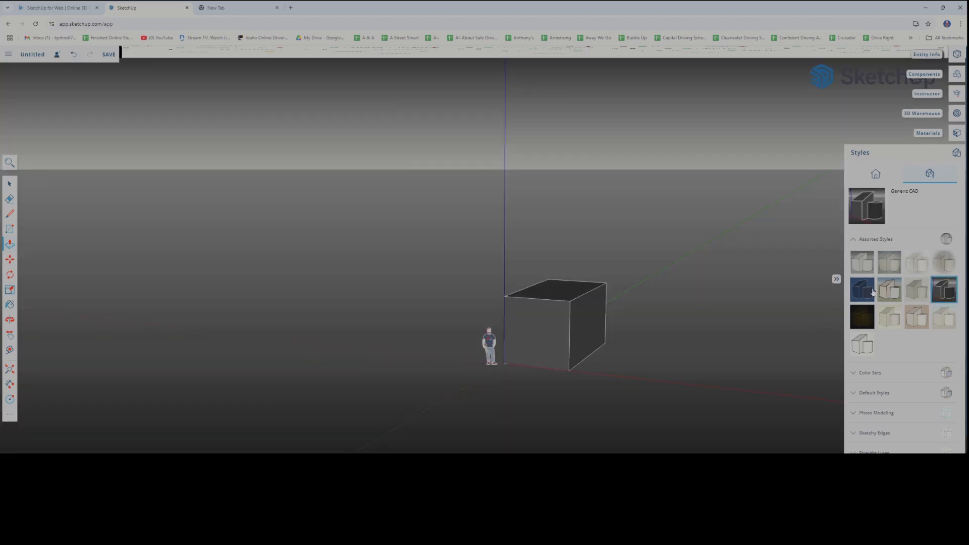
{"action": "left_click", "coordinate": [872, 291]}
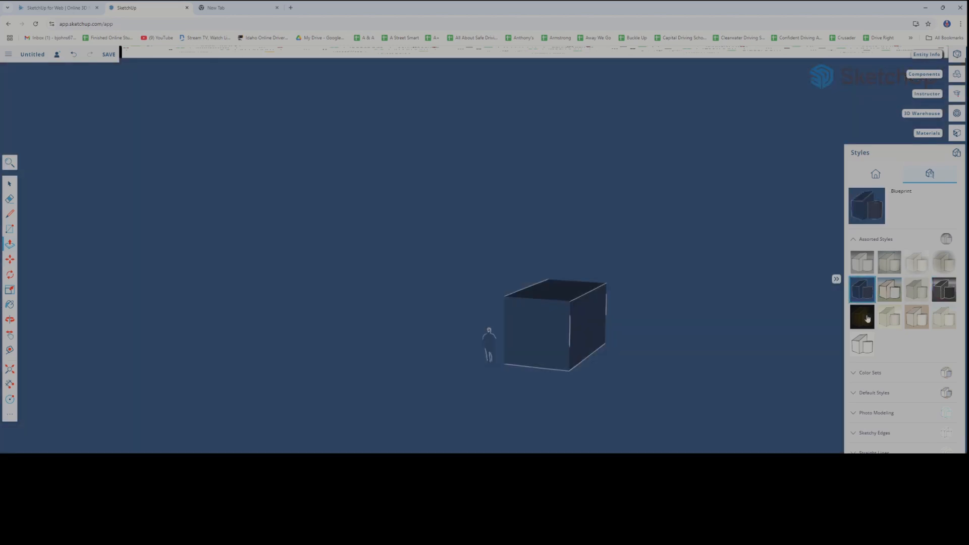
{"action": "left_click", "coordinate": [868, 319]}
{"action": "left_click", "coordinate": [890, 318]}
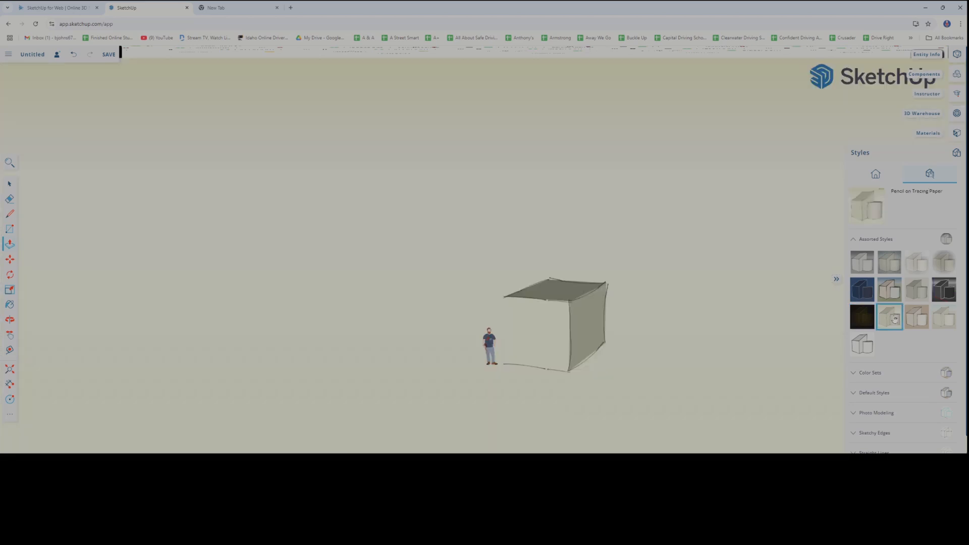
{"action": "middle_click_drag", "start_coordinate": [740, 340], "coordinate": [647, 347]}
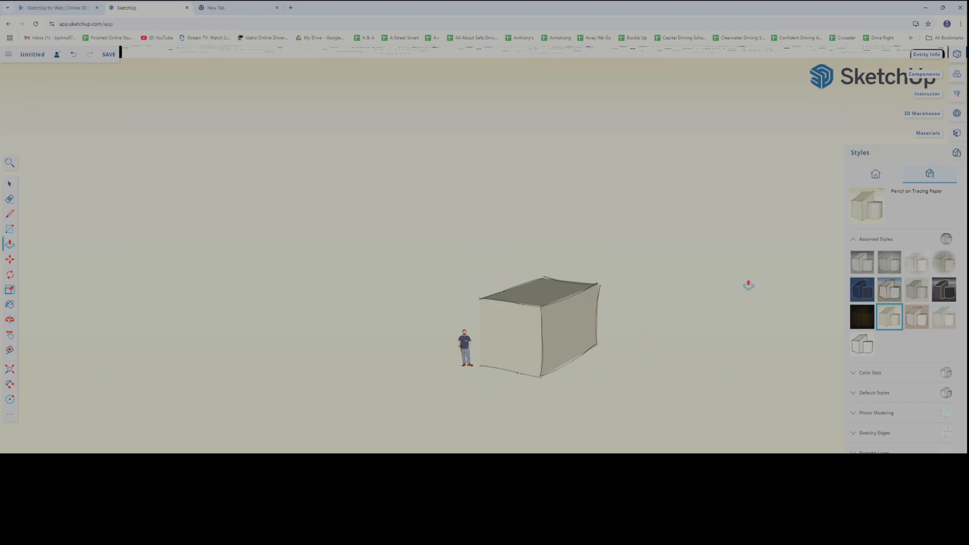
{"action": "left_click", "coordinate": [860, 239]}
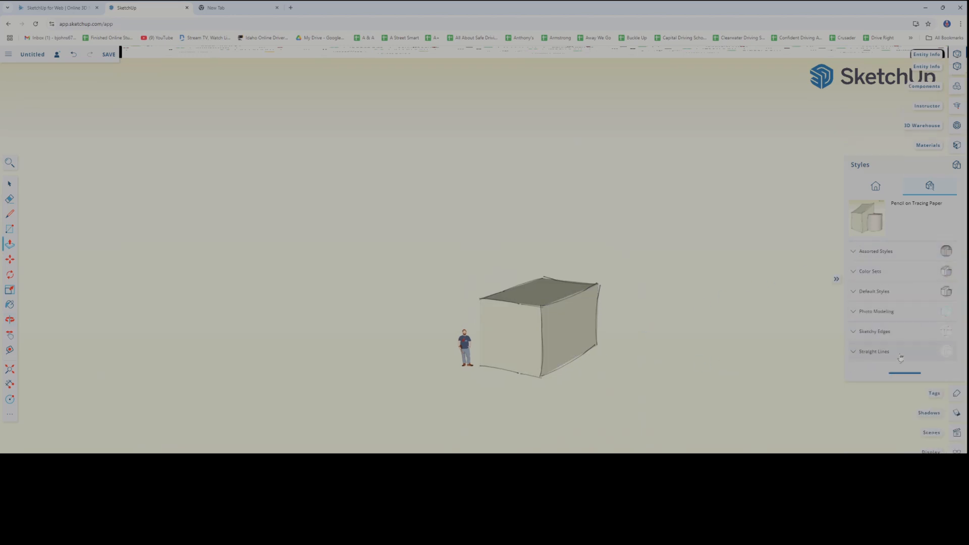
Try the Greens, Red Brick and Redish Brown styles from the Color Sets collection on the box
{"action": "left_click", "coordinate": [858, 274]}
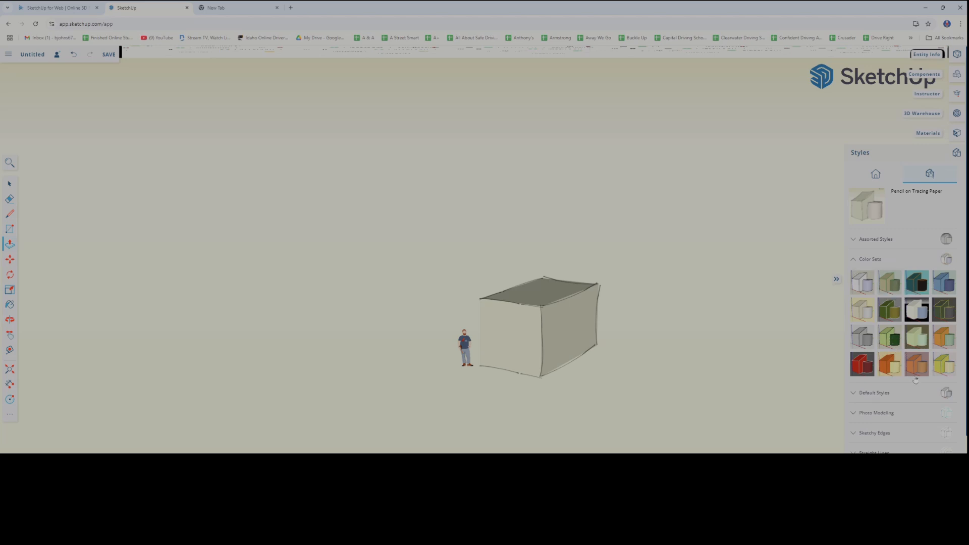
{"action": "left_click", "coordinate": [890, 337]}
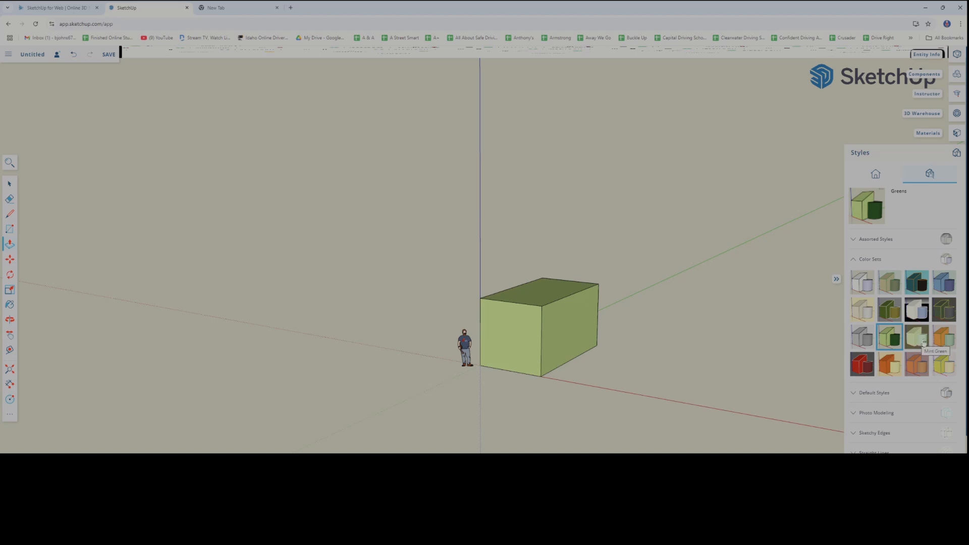
{"action": "middle_click_drag", "start_coordinate": [649, 372], "coordinate": [605, 361]}
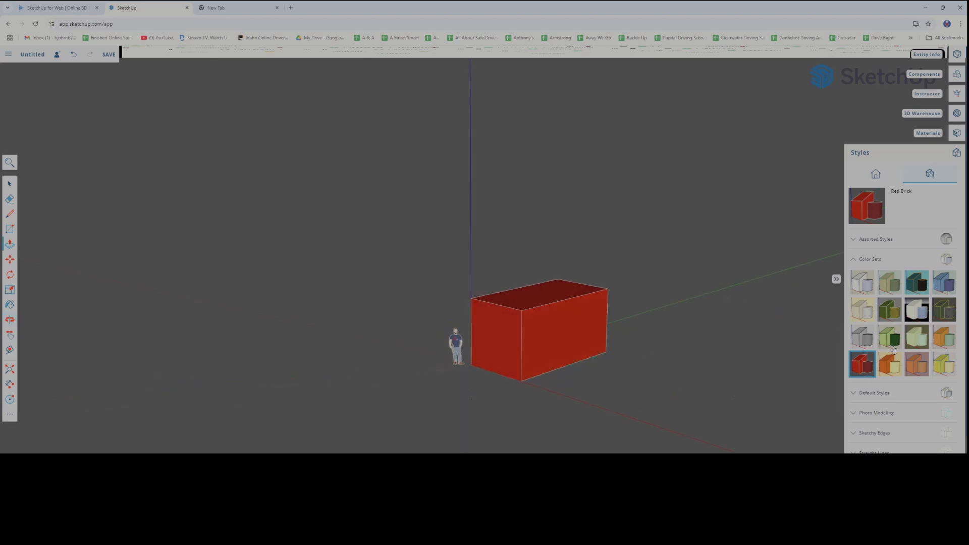
{"action": "left_click", "coordinate": [890, 368]}
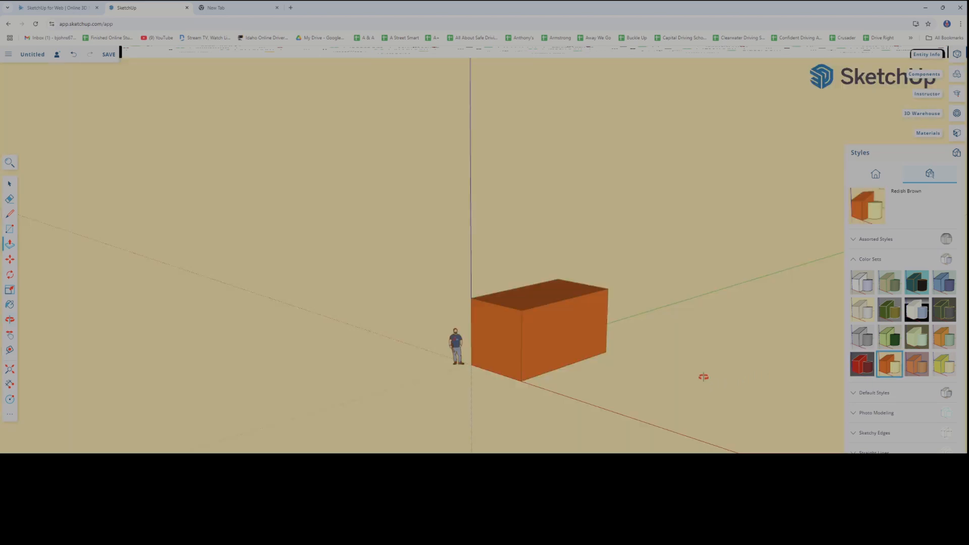
{"action": "middle_click_drag", "start_coordinate": [703, 377], "coordinate": [715, 288]}
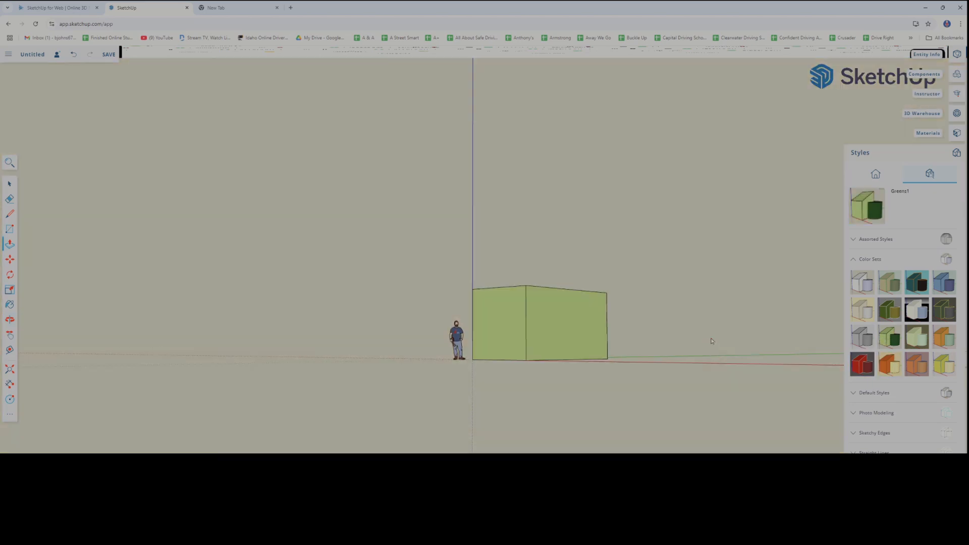
Try the Greens, Beige and Green, Blues, and Yellow and Blue color sets, and collapse the Color Sets collection
{"action": "left_click_drag", "start_coordinate": [709, 339], "coordinate": [670, 379]}
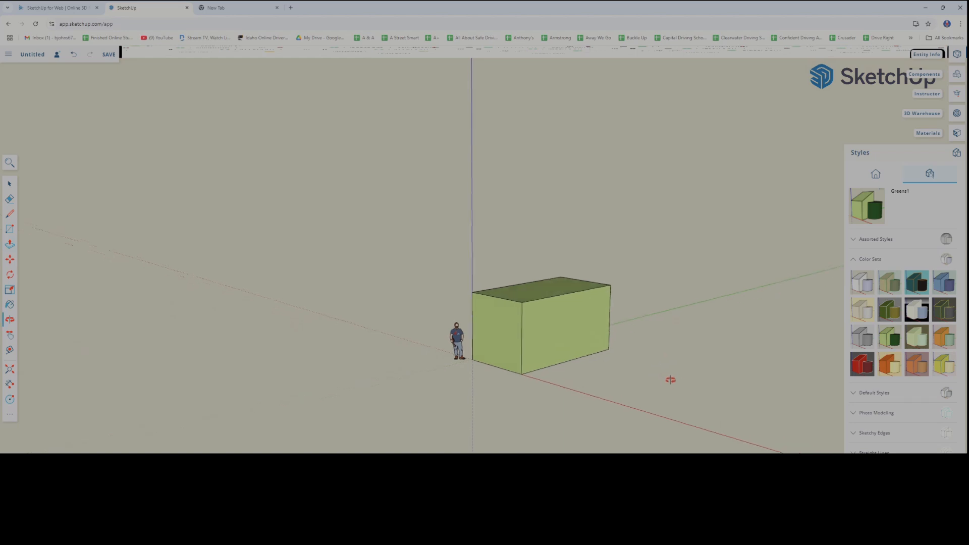
{"action": "middle_click_drag", "start_coordinate": [671, 380], "coordinate": [647, 350]}
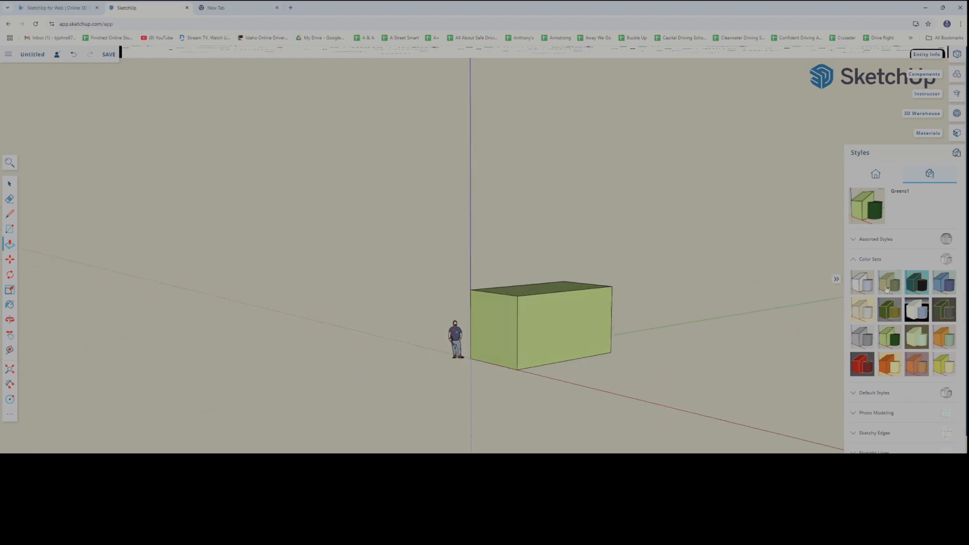
{"action": "left_click", "coordinate": [890, 283]}
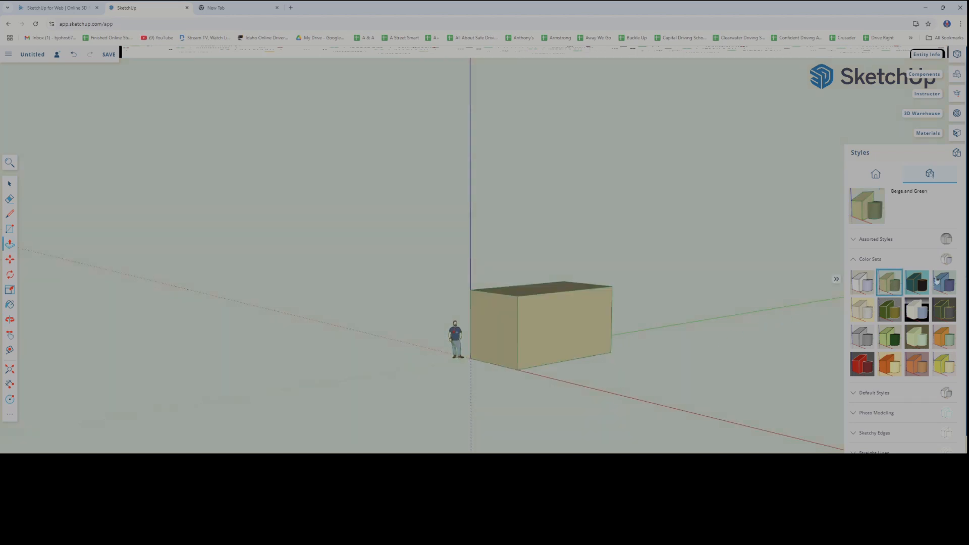
{"action": "middle_click_drag", "start_coordinate": [658, 368], "coordinate": [602, 368]}
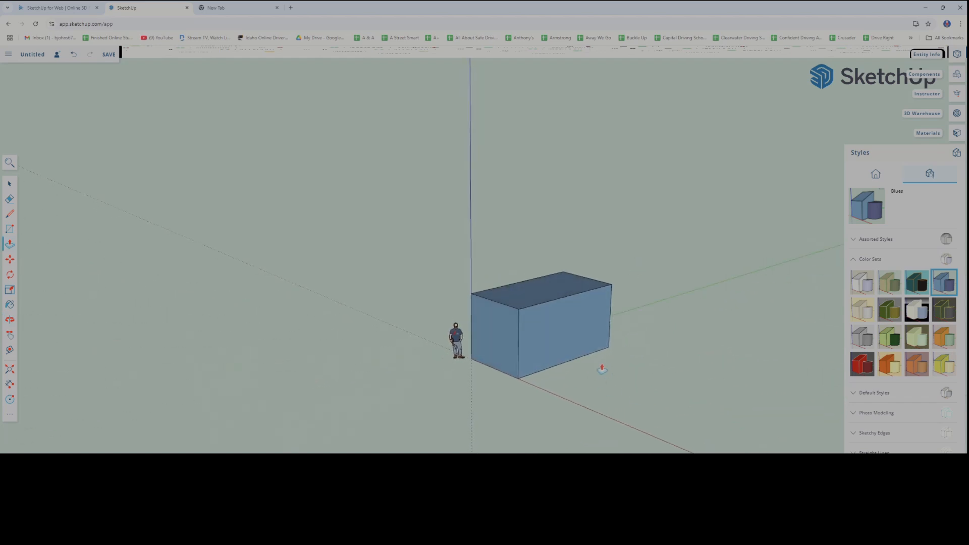
{"action": "middle_click_drag", "start_coordinate": [409, 339], "coordinate": [538, 335]}
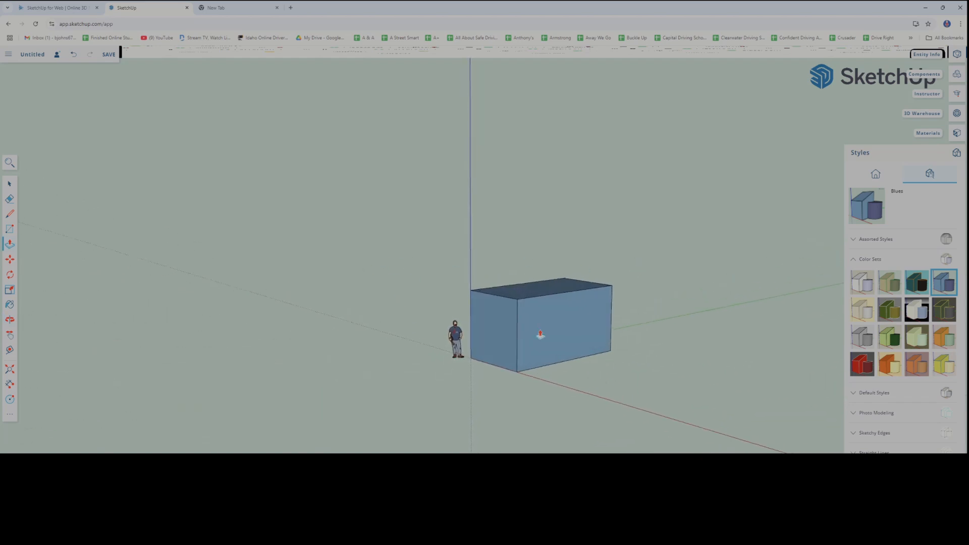
{"action": "left_click", "coordinate": [941, 363]}
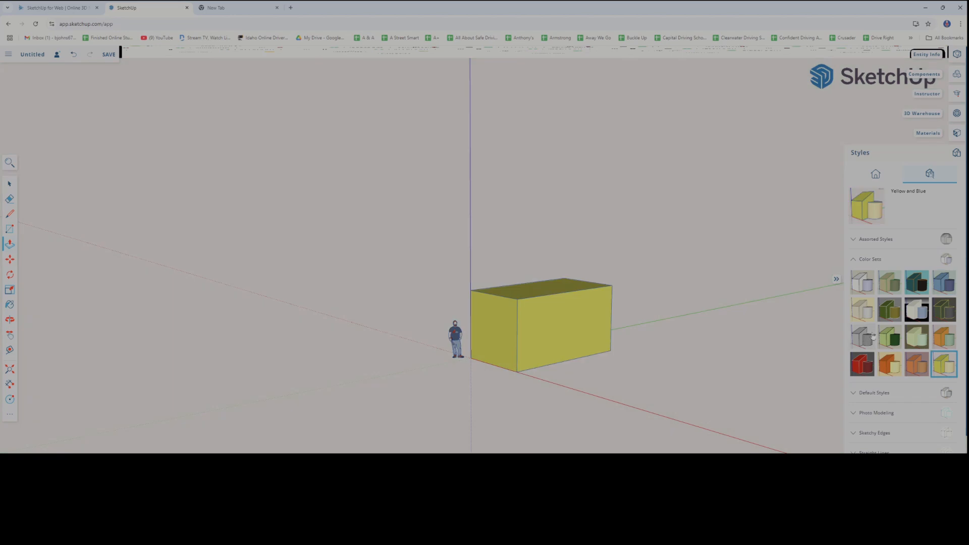
{"action": "middle_click_drag", "start_coordinate": [632, 385], "coordinate": [580, 400]}
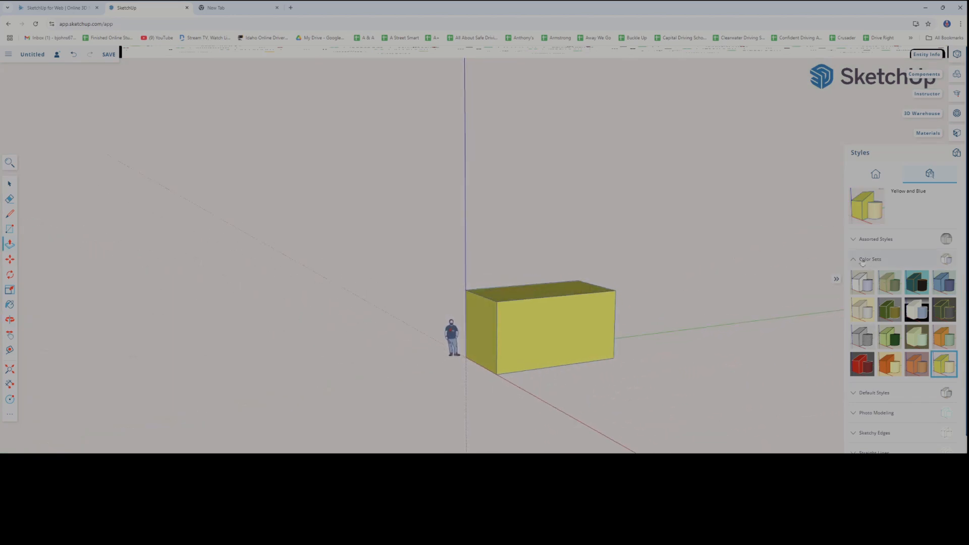
{"action": "left_click", "coordinate": [857, 261]}
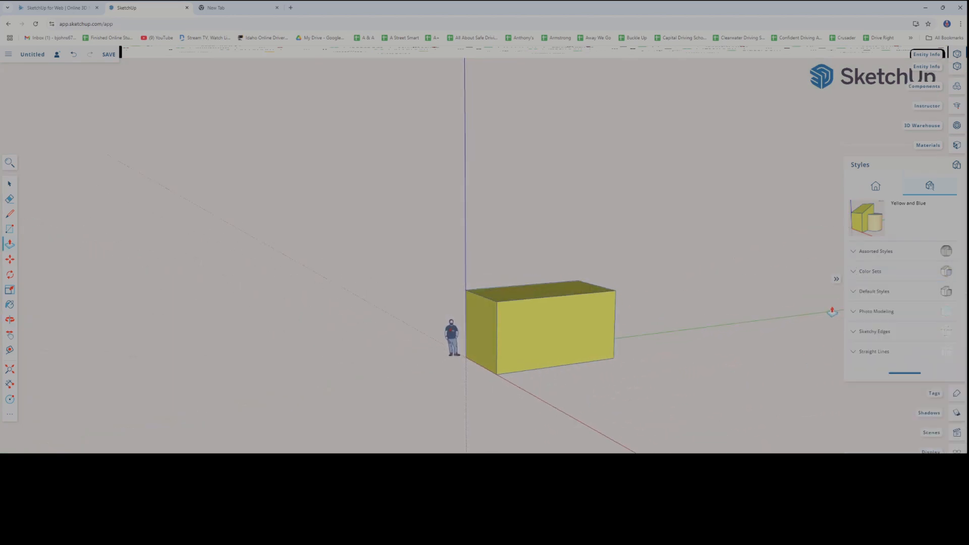
Expand the Default Styles collection and try the Default Style, Wireframe and HiddenLine styles on the box
{"action": "left_click", "coordinate": [856, 293]}
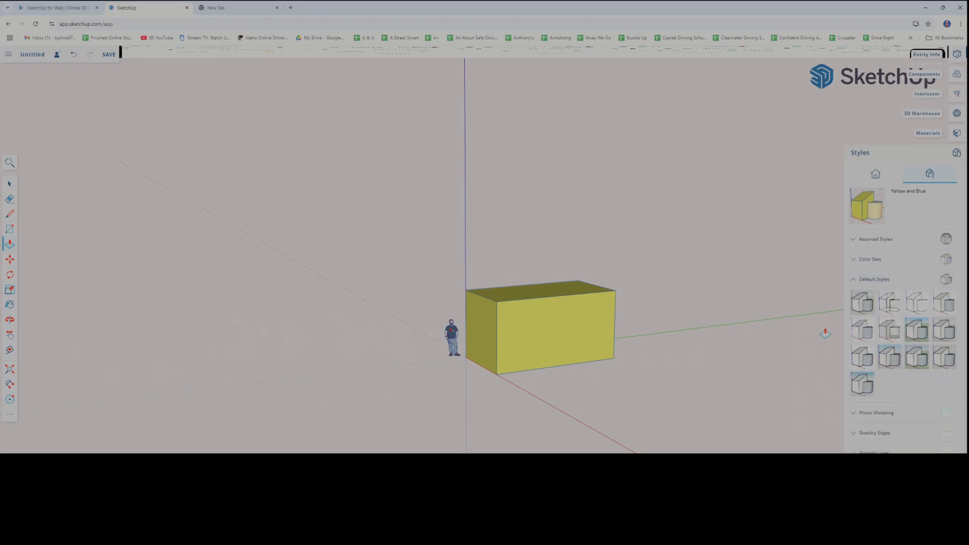
{"action": "left_click", "coordinate": [870, 309]}
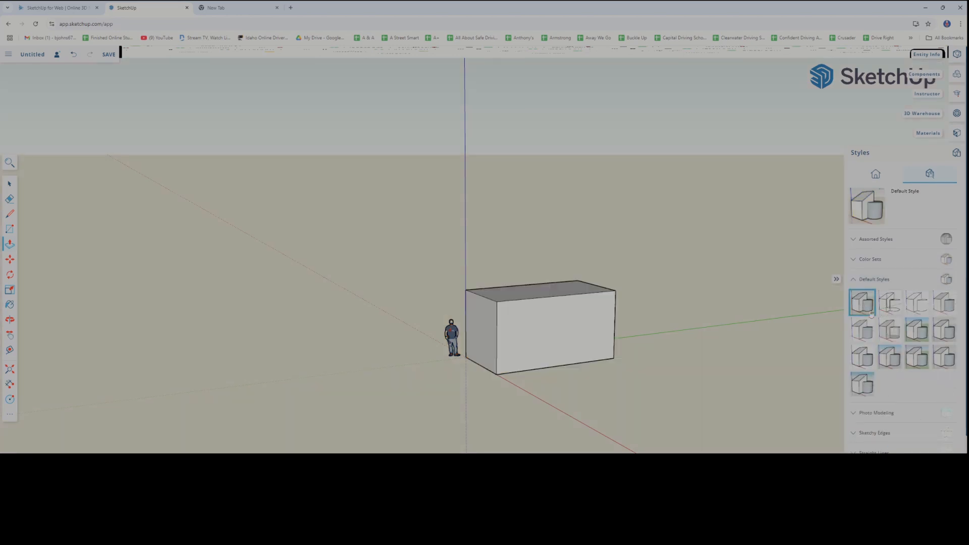
{"action": "mouse_move", "coordinate": [724, 374]}
{"action": "middle_mouse_down"}
{"action": "mouse_move", "coordinate": [742, 362]}
{"action": "mouse_move", "coordinate": [742, 379]}
{"action": "middle_mouse_up"}
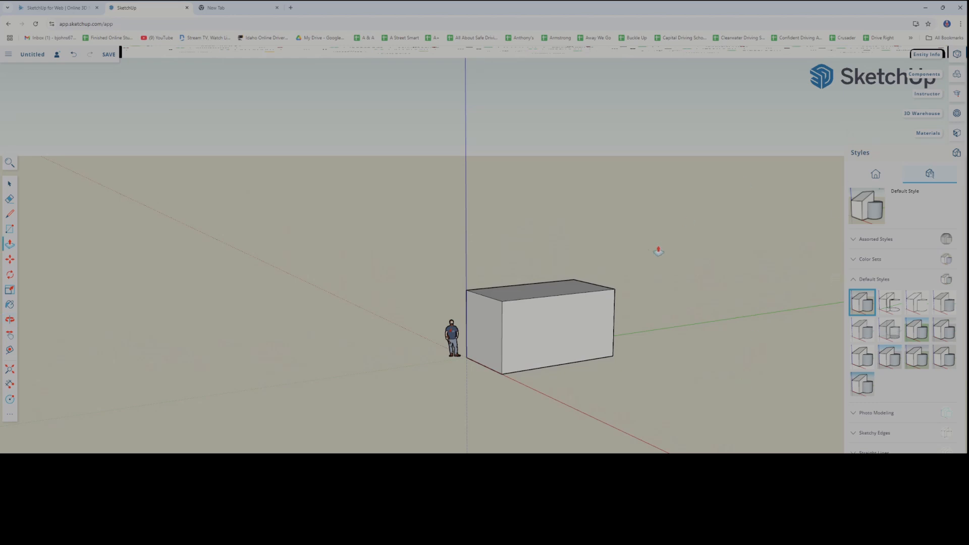
{"action": "left_click", "coordinate": [897, 307]}
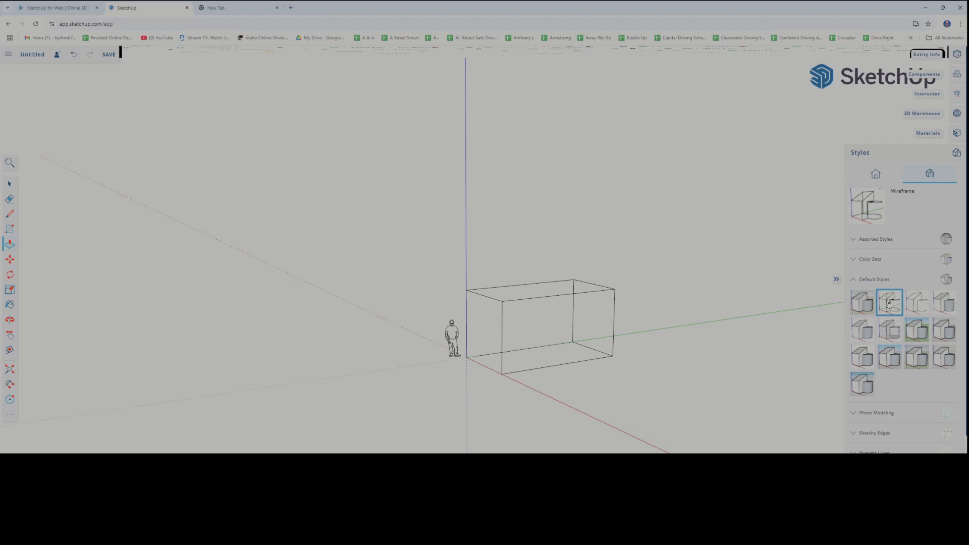
{"action": "left_click", "coordinate": [931, 306]}
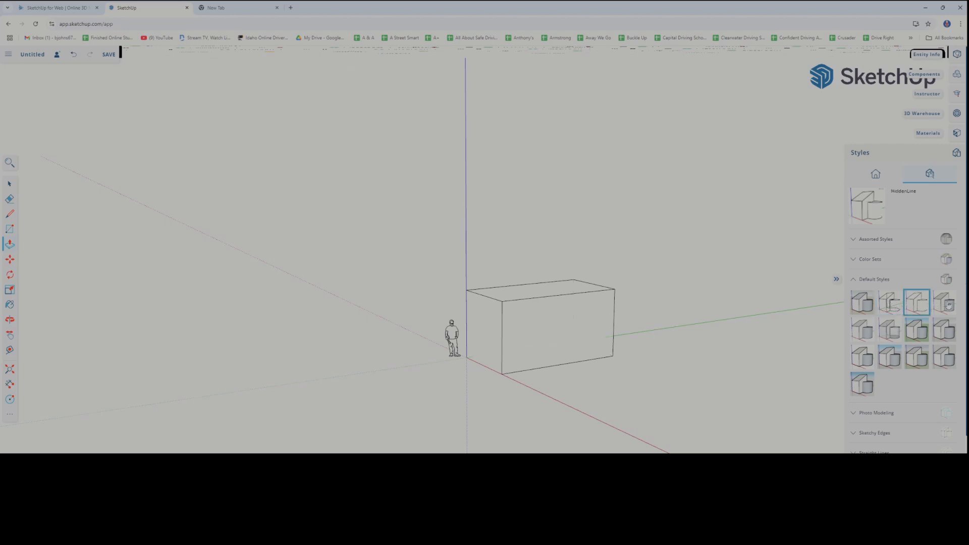
Apply the X-ray style, inspect the box from several angles, and switch the model to Shaded with textures
{"action": "left_click", "coordinate": [893, 334]}
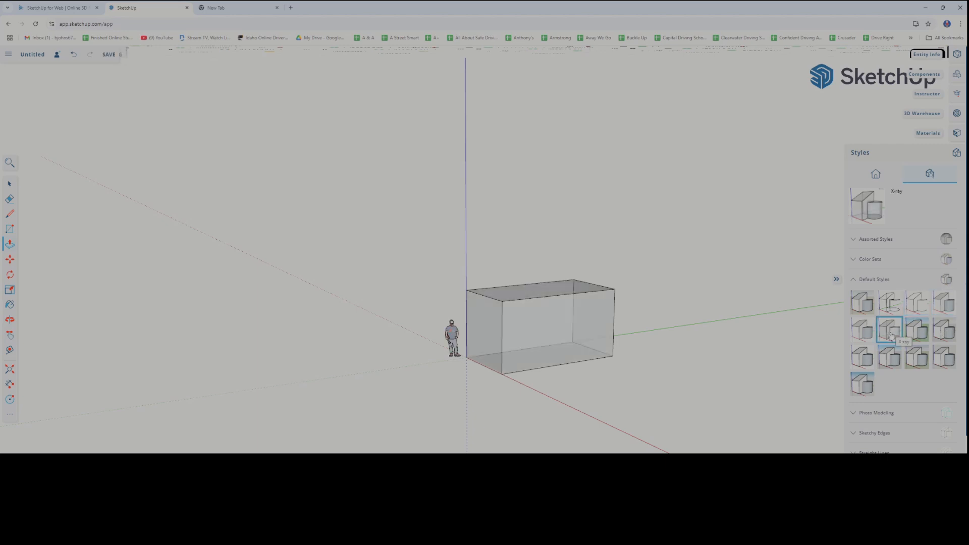
{"action": "scroll", "coordinate": [533, 358], "scroll_direction": "up", "scroll_amount": 8}
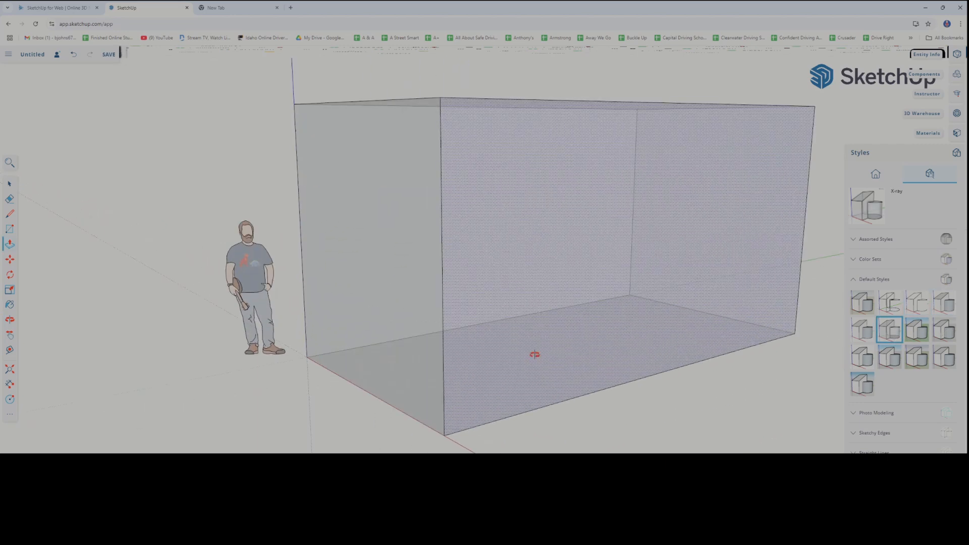
{"action": "scroll", "coordinate": [553, 401], "scroll_direction": "down", "scroll_amount": 5}
{"action": "middle_click_drag", "start_coordinate": [566, 398], "coordinate": [581, 417]}
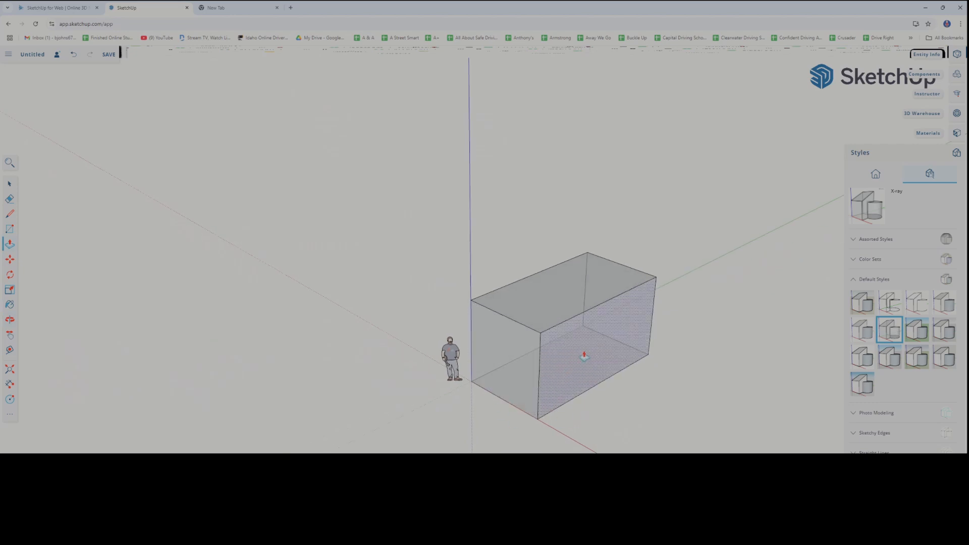
{"action": "scroll", "coordinate": [580, 399], "scroll_direction": "up", "scroll_amount": 3}
{"action": "scroll", "coordinate": [539, 392], "scroll_direction": "down", "scroll_amount": 2}
{"action": "middle_click_drag", "start_coordinate": [501, 393], "coordinate": [530, 422]}
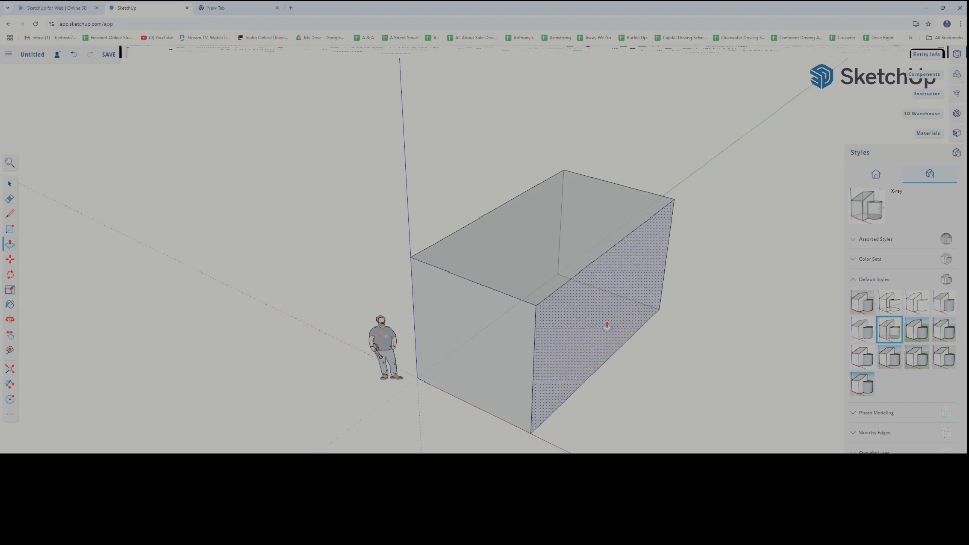
{"action": "middle_click_drag", "start_coordinate": [605, 325], "coordinate": [585, 327]}
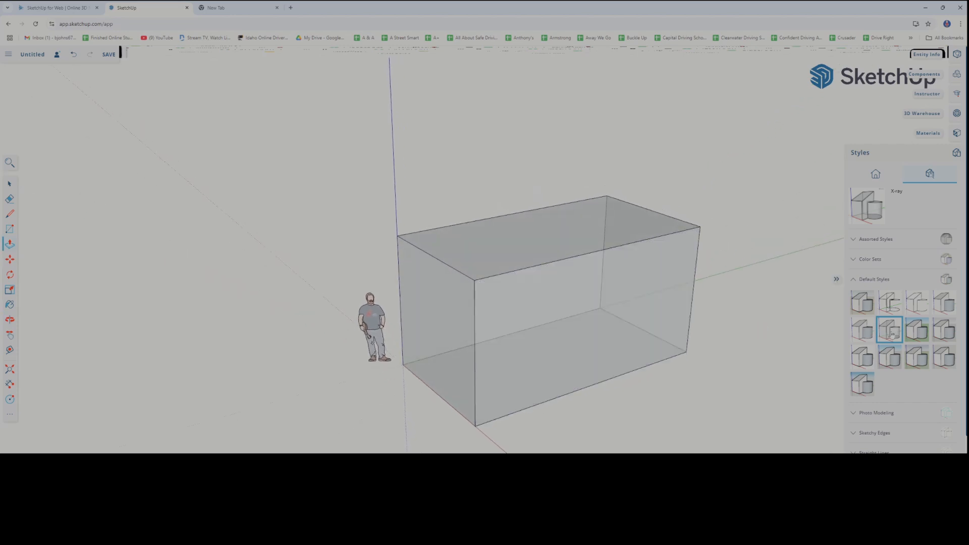
{"action": "left_click", "coordinate": [866, 334]}
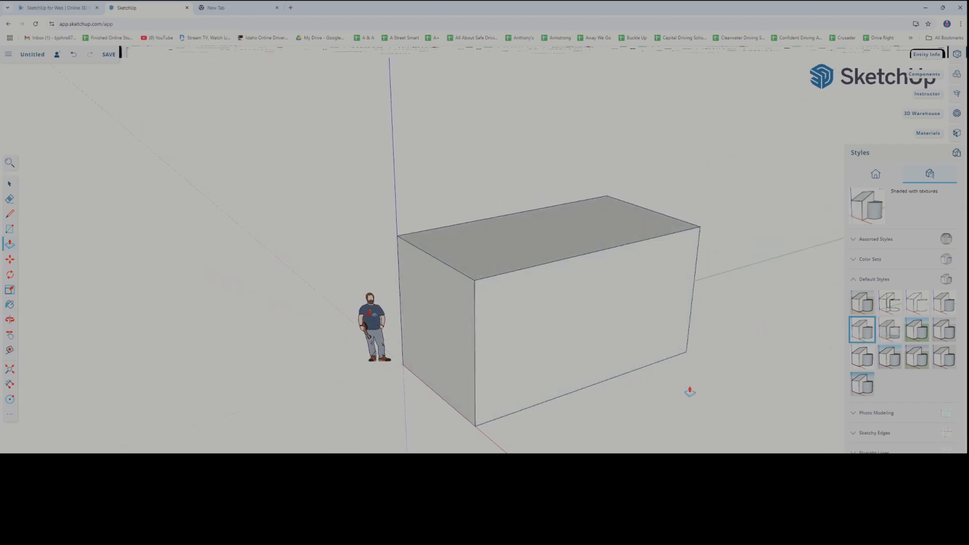
Try the Simple Style from the Default Styles collection and inspect the box against the sky and ground from a lower angle
{"action": "middle_click_drag", "start_coordinate": [684, 390], "coordinate": [704, 389]}
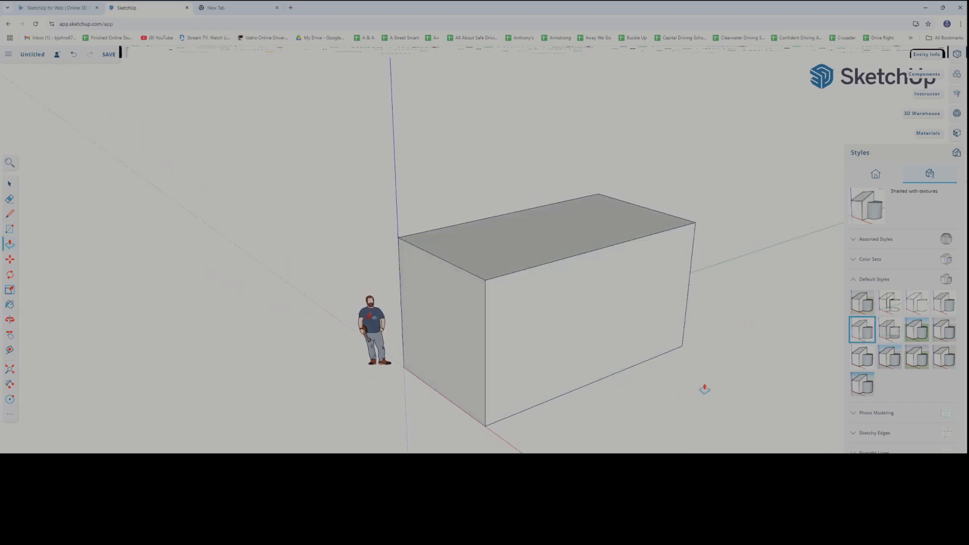
{"action": "left_click", "coordinate": [923, 332]}
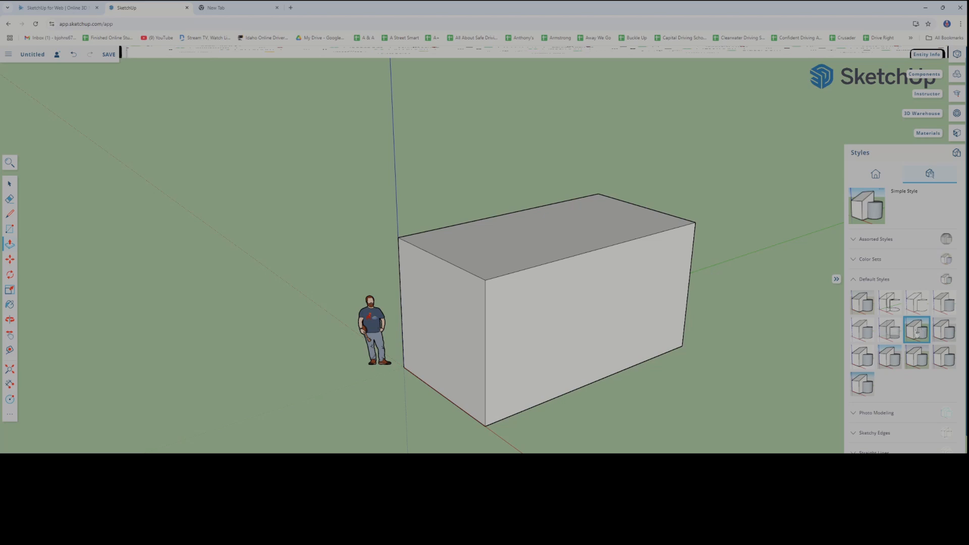
{"action": "middle_click_drag", "start_coordinate": [807, 330], "coordinate": [643, 277]}
{"action": "scroll", "coordinate": [798, 357], "scroll_direction": "up", "scroll_amount": 5}
{"action": "key", "text": "p"}
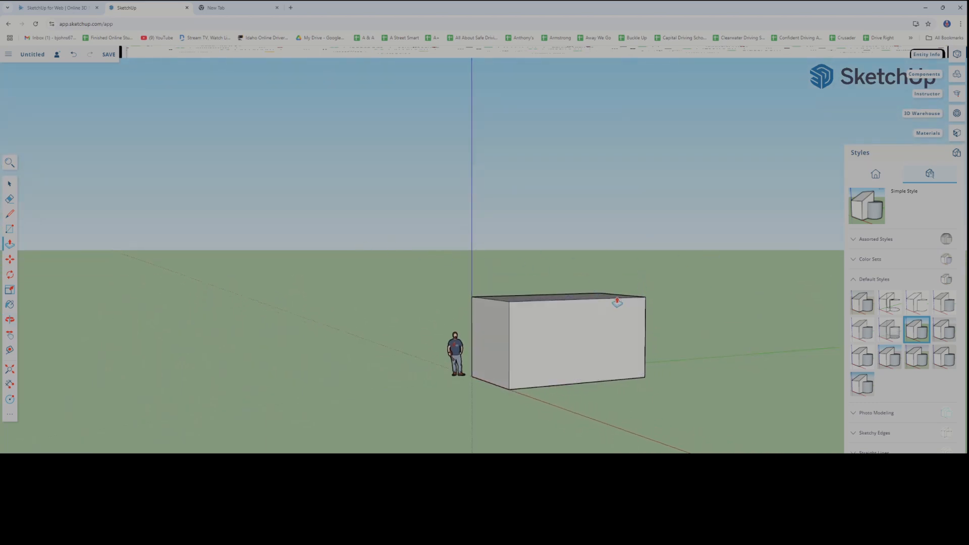
{"action": "middle_click_drag", "start_coordinate": [617, 302], "coordinate": [587, 320]}
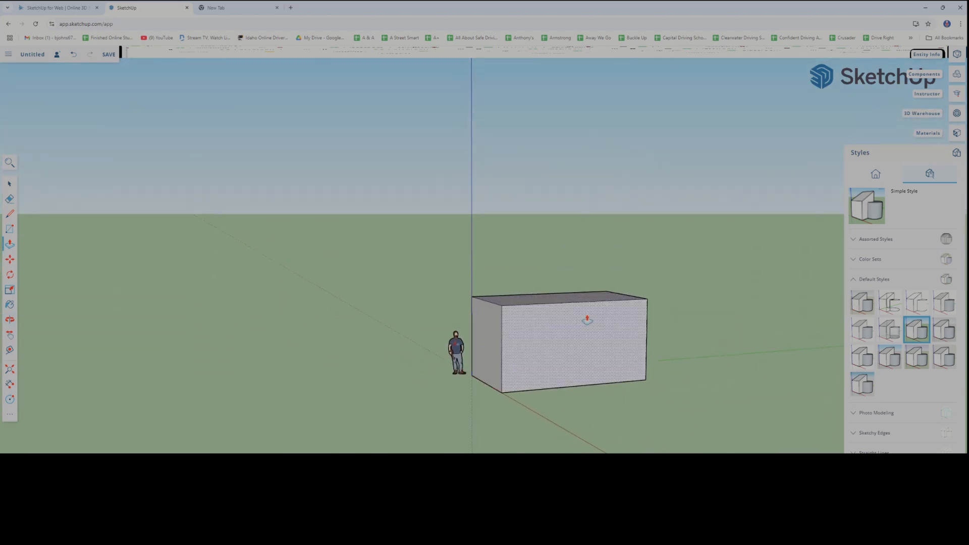
Try the Woodworking, Landscape Architecture and 3D Printing styles on the box, and collapse the Default Styles collection
{"action": "left_click", "coordinate": [951, 359]}
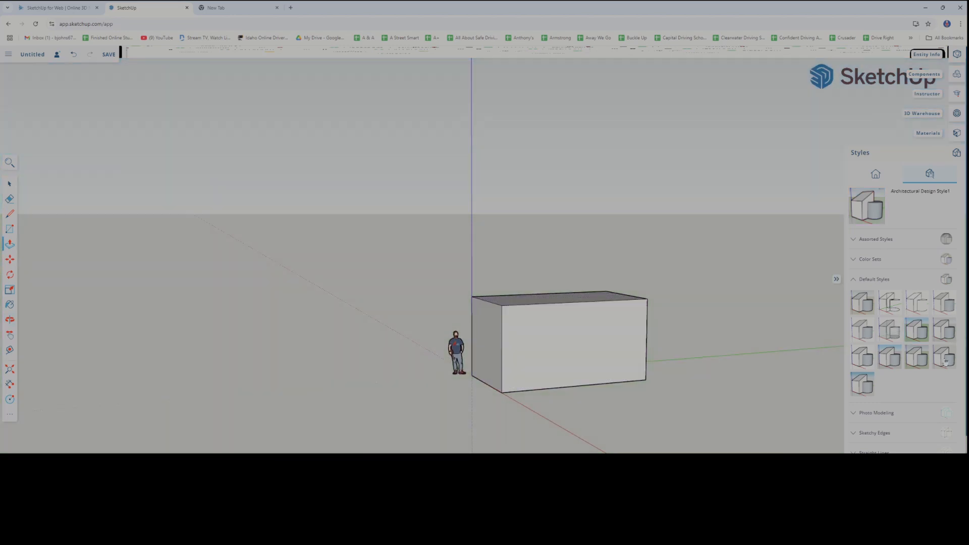
{"action": "left_click", "coordinate": [916, 361]}
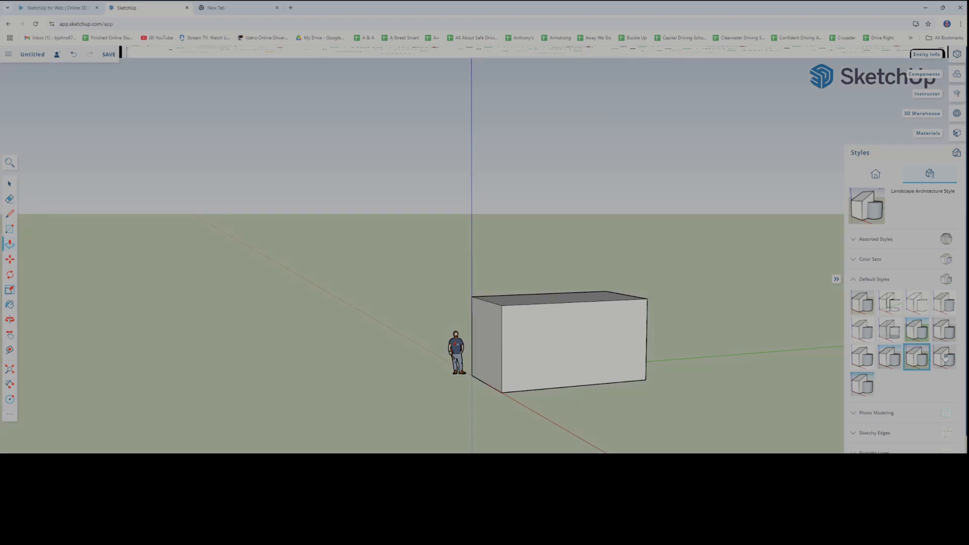
{"action": "left_click", "coordinate": [918, 362]}
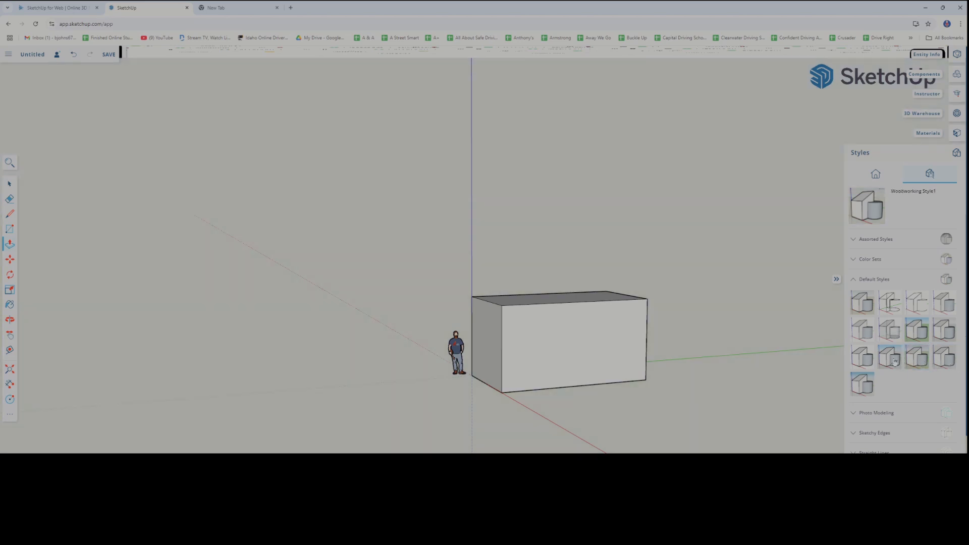
{"action": "left_click", "coordinate": [896, 362]}
{"action": "key", "text": "o"}
{"action": "mouse_move", "coordinate": [704, 396]}
{"action": "left_mouse_down"}
{"action": "mouse_move", "coordinate": [716, 389]}
{"action": "mouse_move", "coordinate": [697, 399]}
{"action": "left_mouse_up"}
{"action": "middle_click_drag", "start_coordinate": [698, 399], "coordinate": [698, 397]}
{"action": "scroll", "coordinate": [699, 397], "scroll_direction": "down", "scroll_amount": 1}
{"action": "left_click", "coordinate": [861, 359]}
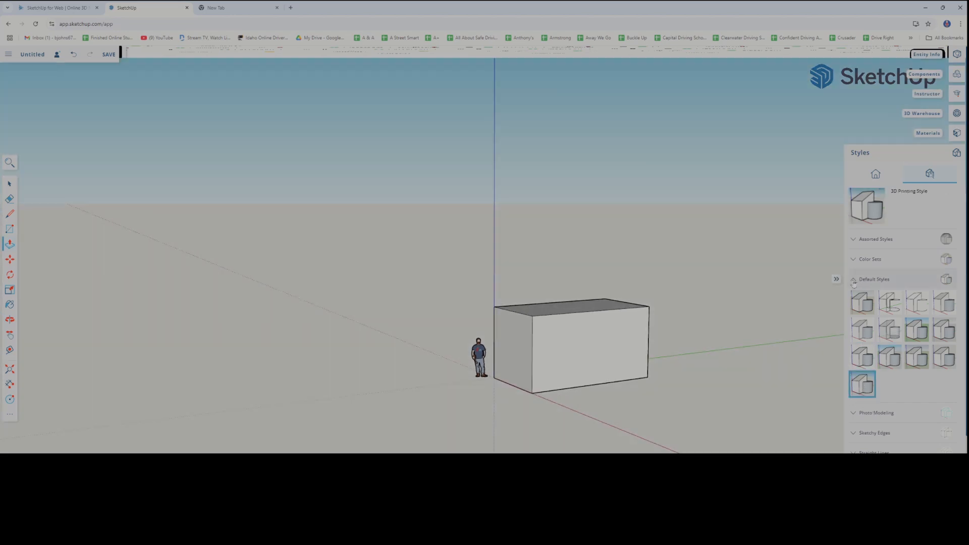
{"action": "left_click", "coordinate": [854, 280]}
Try the Photo Modeling Dashed and Reversed Photo Modeling styles from the Photo Modeling collection, and collapse it
{"action": "left_click", "coordinate": [855, 313]}
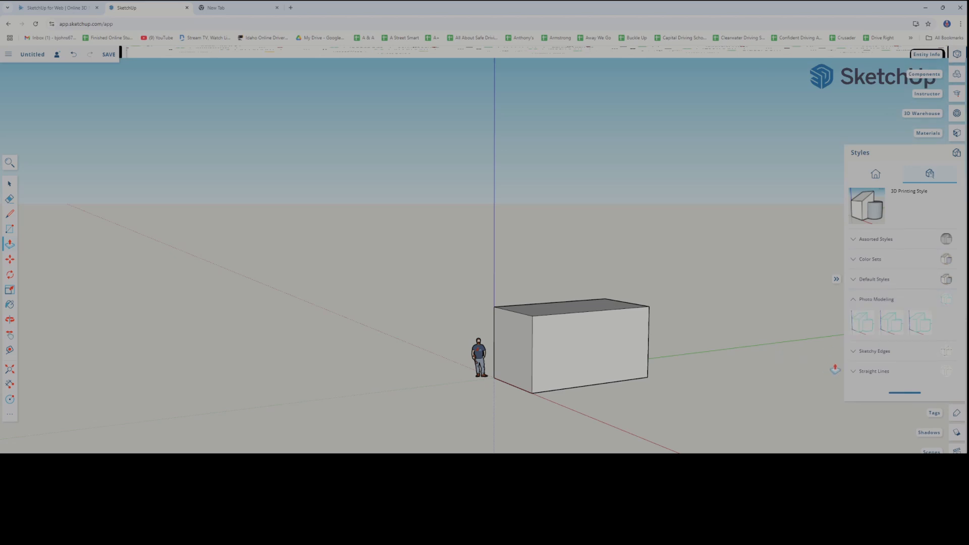
{"action": "left_click", "coordinate": [862, 331]}
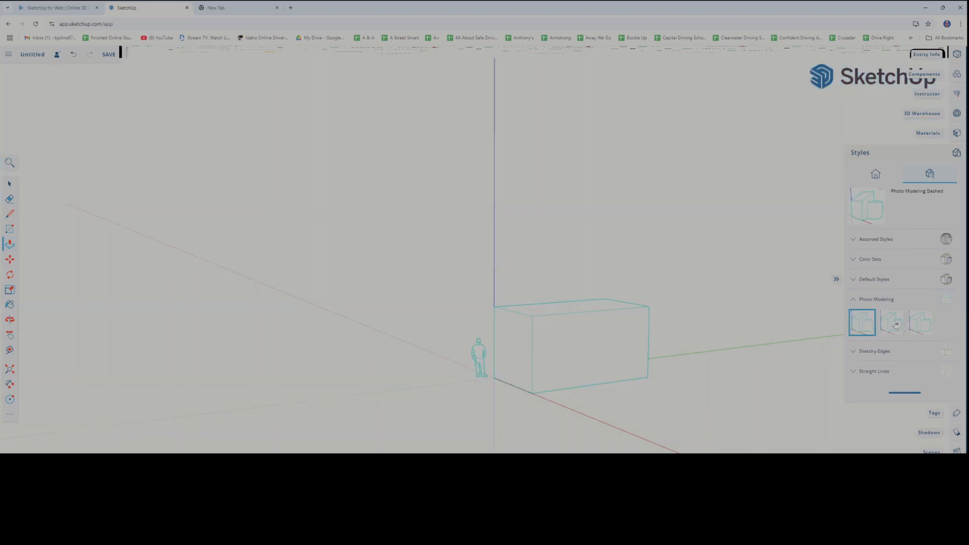
{"action": "left_click", "coordinate": [896, 326]}
{"action": "left_click", "coordinate": [854, 301]}
Try the Marker Thin, Dry Erase Marker Wide and Chalk on Greenboard styles from the Sketchy Edges collection, and collapse it
{"action": "left_click", "coordinate": [855, 320]}
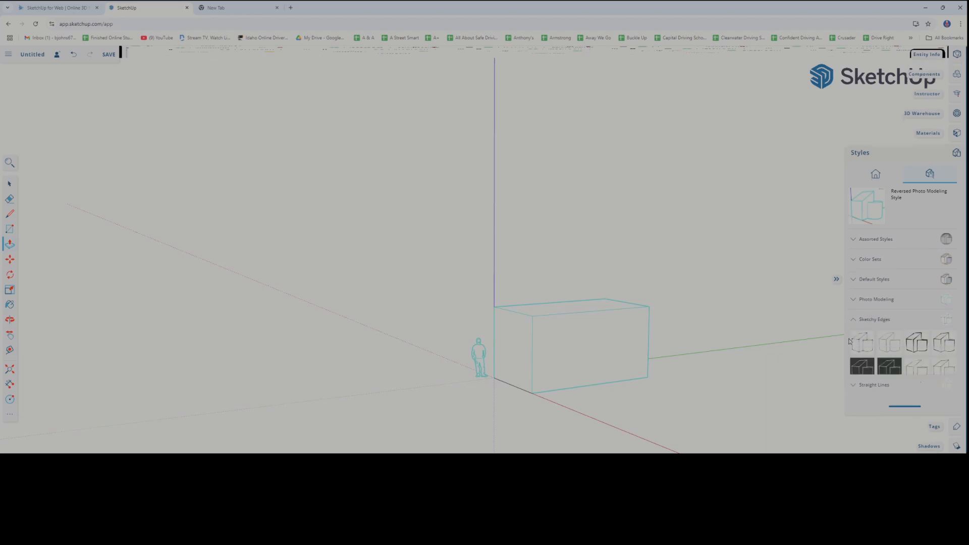
{"action": "scroll", "coordinate": [919, 368], "scroll_direction": "down", "scroll_amount": 2}
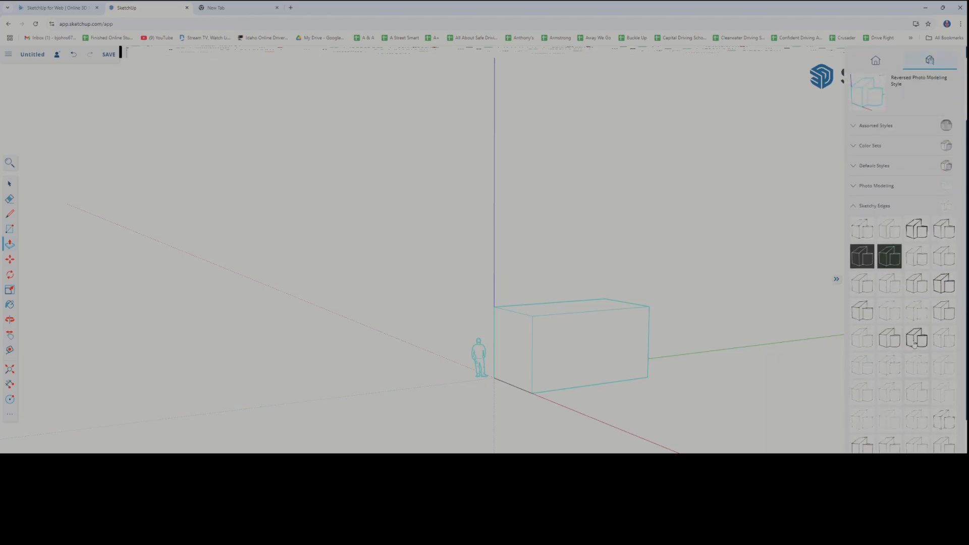
{"action": "left_click", "coordinate": [887, 337]}
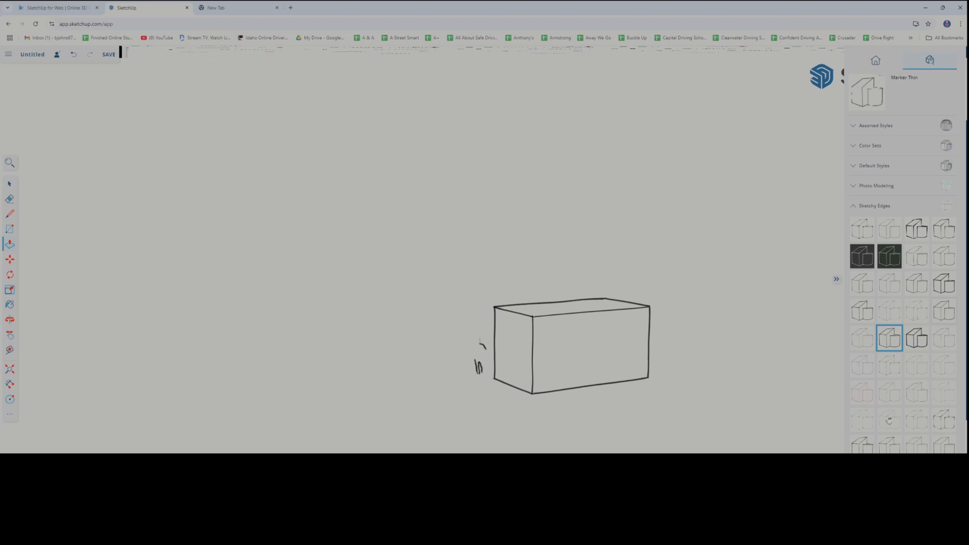
{"action": "left_click", "coordinate": [943, 309]}
{"action": "left_click", "coordinate": [947, 287]}
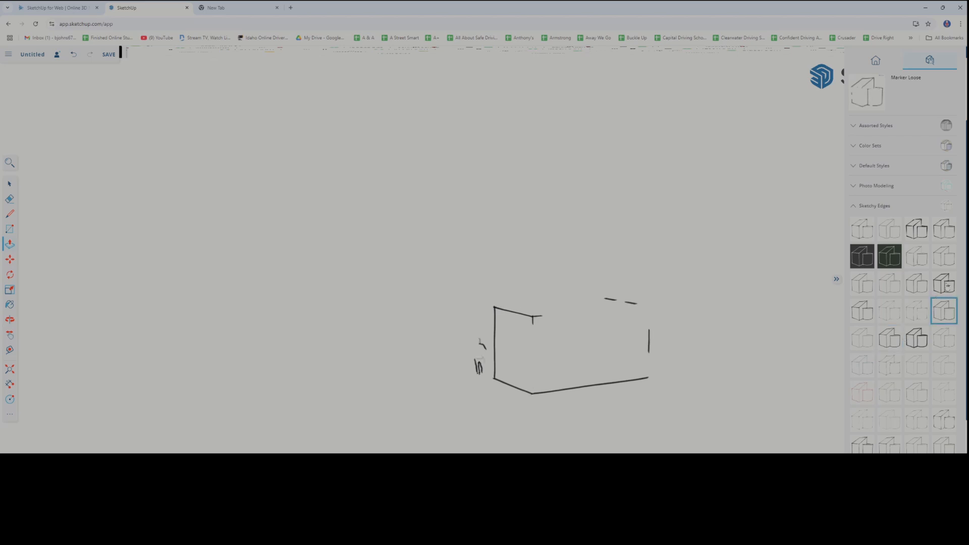
{"action": "left_click", "coordinate": [897, 260]}
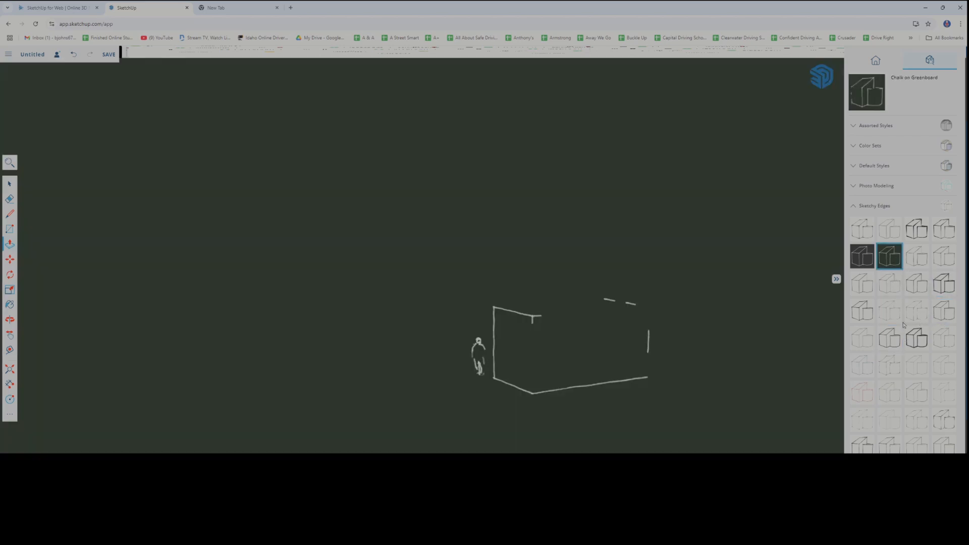
{"action": "middle_click_drag", "start_coordinate": [808, 341], "coordinate": [612, 358]}
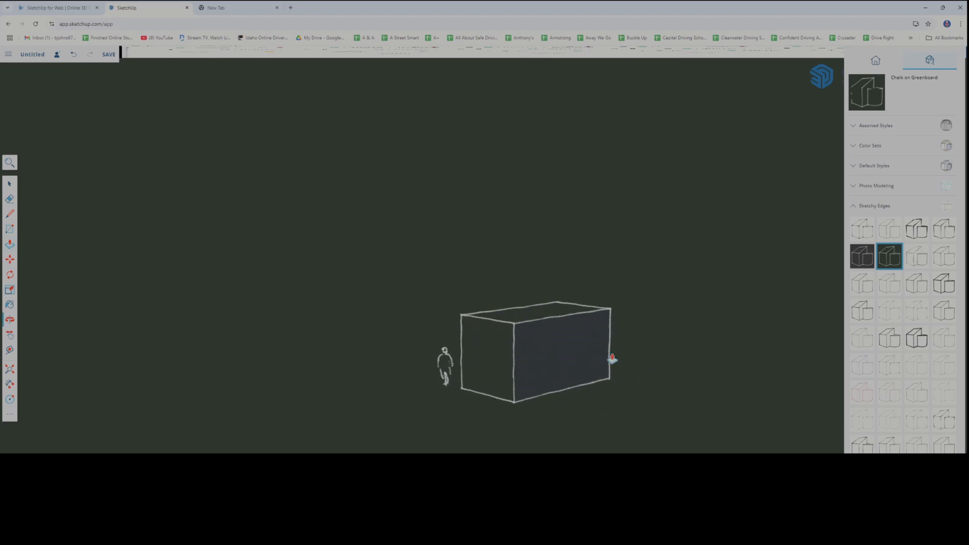
{"action": "left_click", "coordinate": [851, 208]}
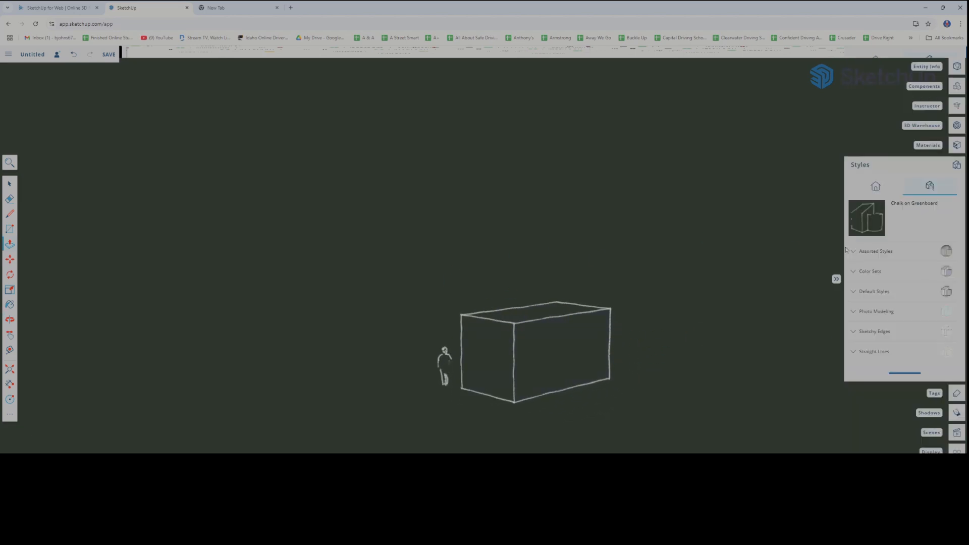
Expand the Straight Lines collection and try several line thicknesses on the box, including 07pix, 08pix and 02pix
{"action": "left_click", "coordinate": [854, 353]}
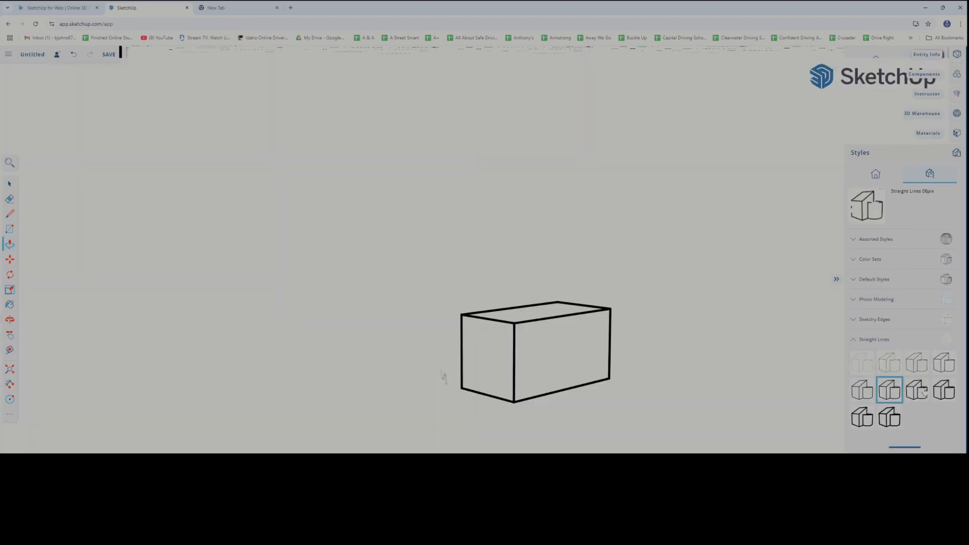
{"action": "left_click", "coordinate": [922, 392]}
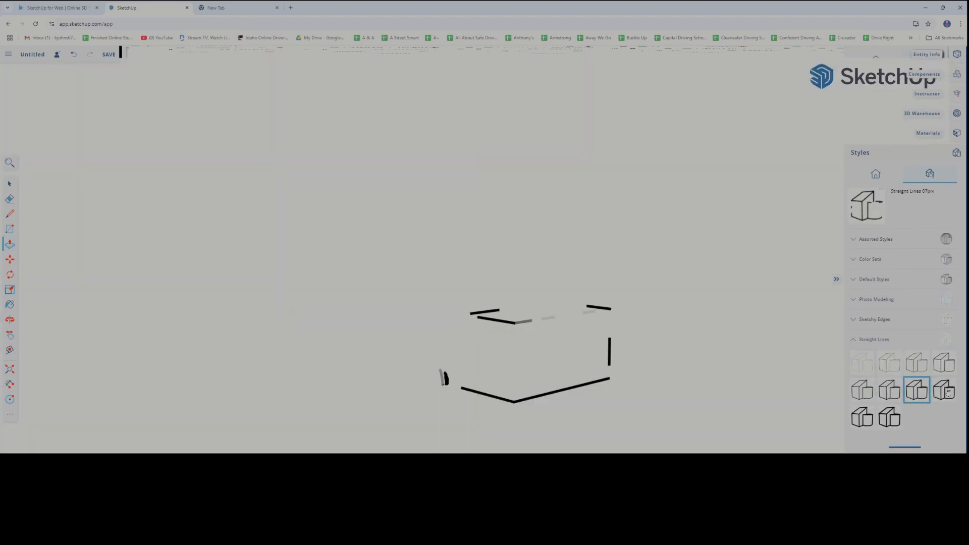
{"action": "left_click", "coordinate": [944, 391]}
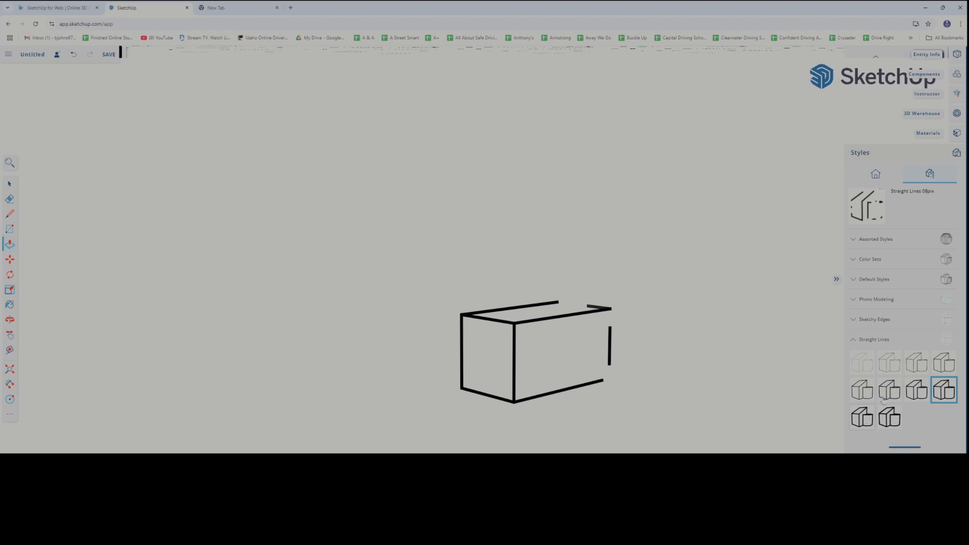
{"action": "left_click", "coordinate": [862, 417]}
{"action": "left_click", "coordinate": [889, 365]}
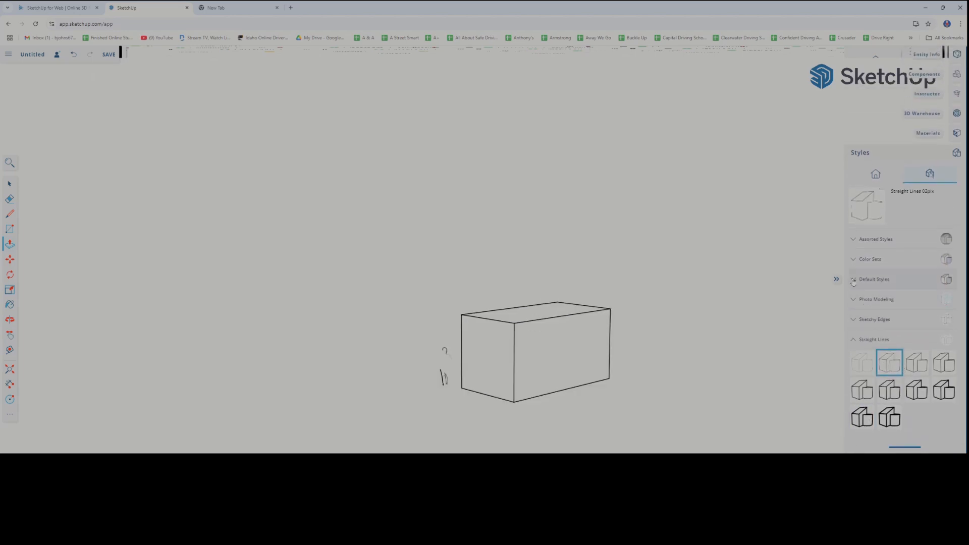
Apply the Simple Style from the Default Styles collection to the model and close the style settings
{"action": "left_click", "coordinate": [874, 279]}
{"action": "left_click", "coordinate": [917, 331]}
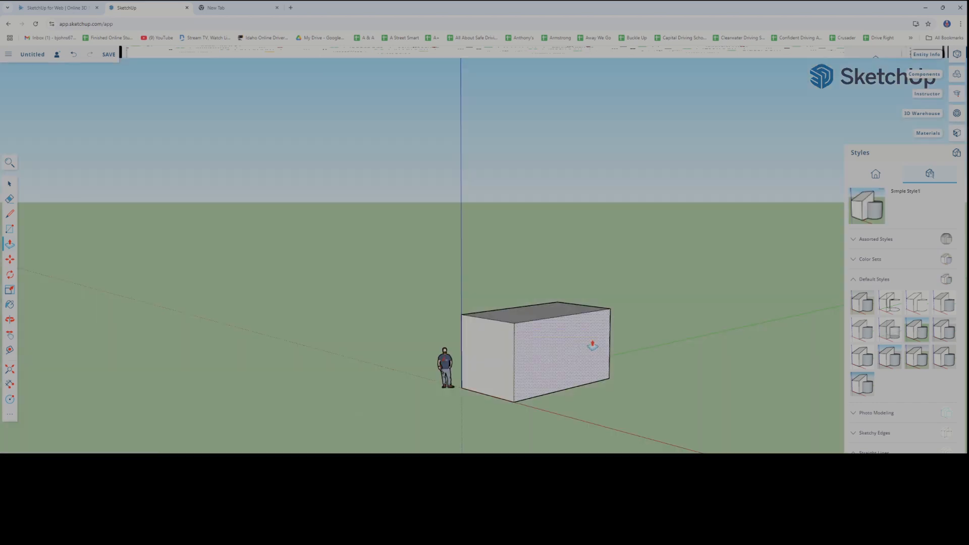
{"action": "middle_click_drag", "start_coordinate": [641, 348], "coordinate": [666, 360]}
{"action": "left_click", "coordinate": [957, 153]}
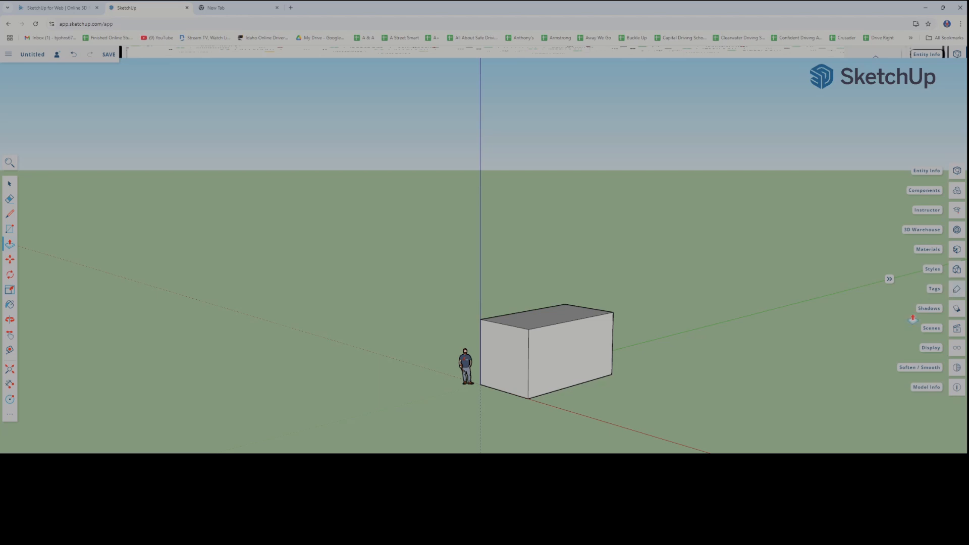
Open the shadow settings, view the box from several sides, and turn shadows on
{"action": "left_click", "coordinate": [957, 310]}
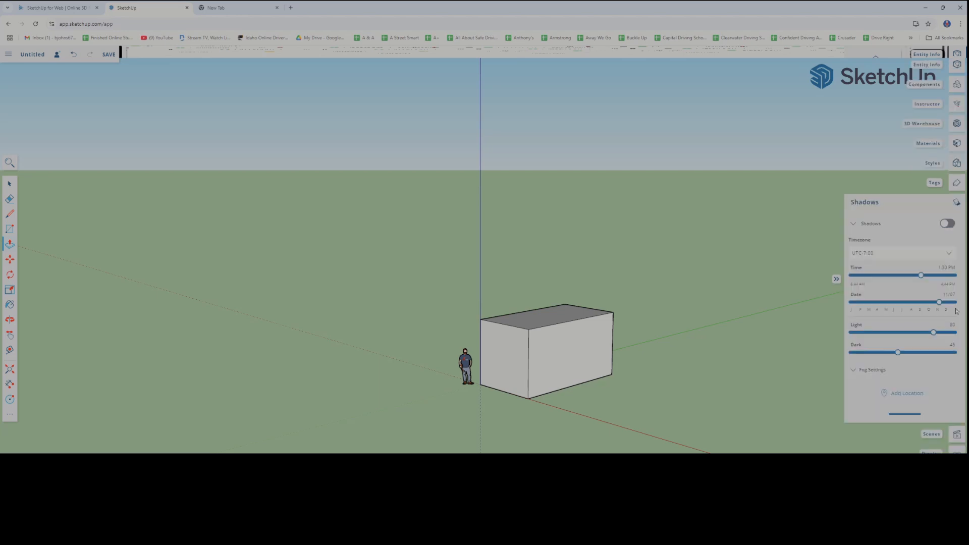
{"action": "middle_click_drag", "start_coordinate": [477, 355], "coordinate": [419, 376]}
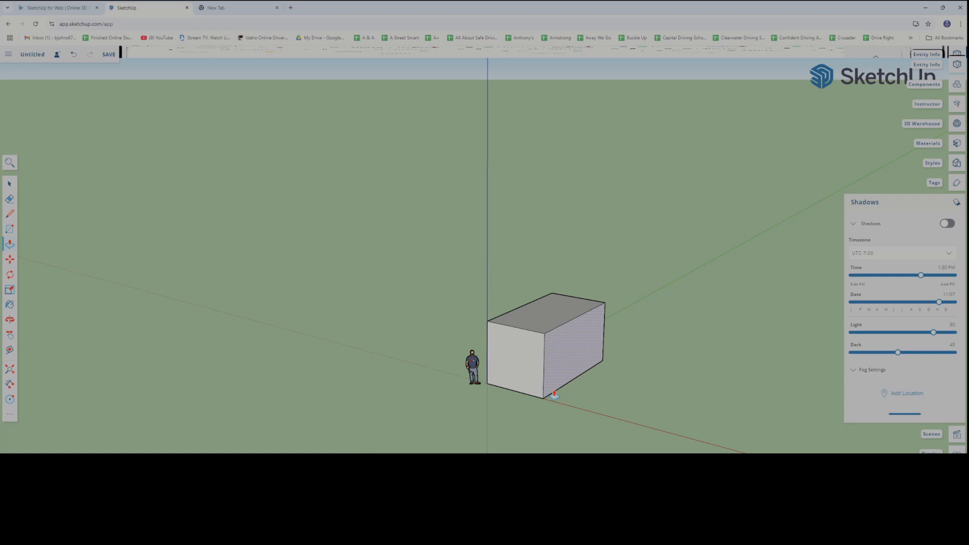
{"action": "middle_click_drag", "start_coordinate": [574, 392], "coordinate": [363, 385]}
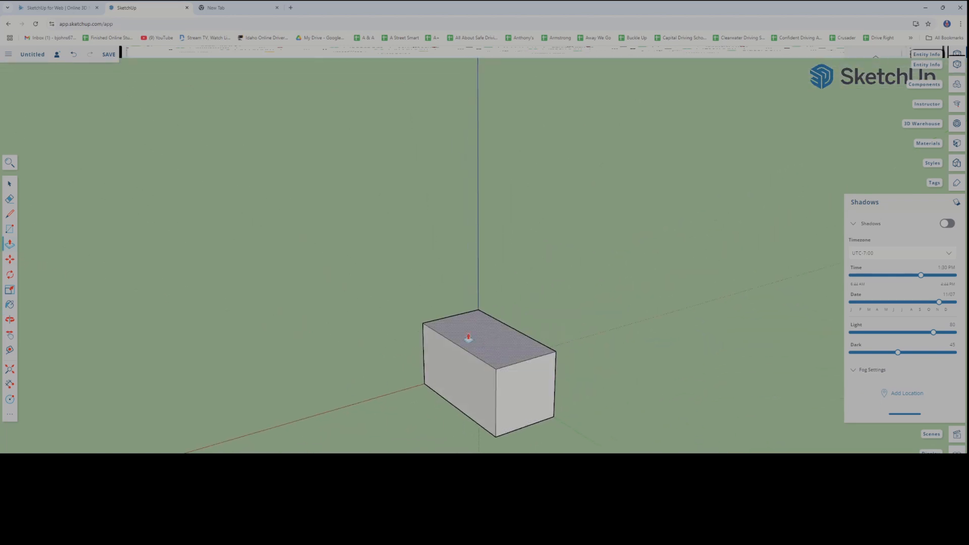
{"action": "middle_click_drag", "start_coordinate": [476, 375], "coordinate": [350, 377]}
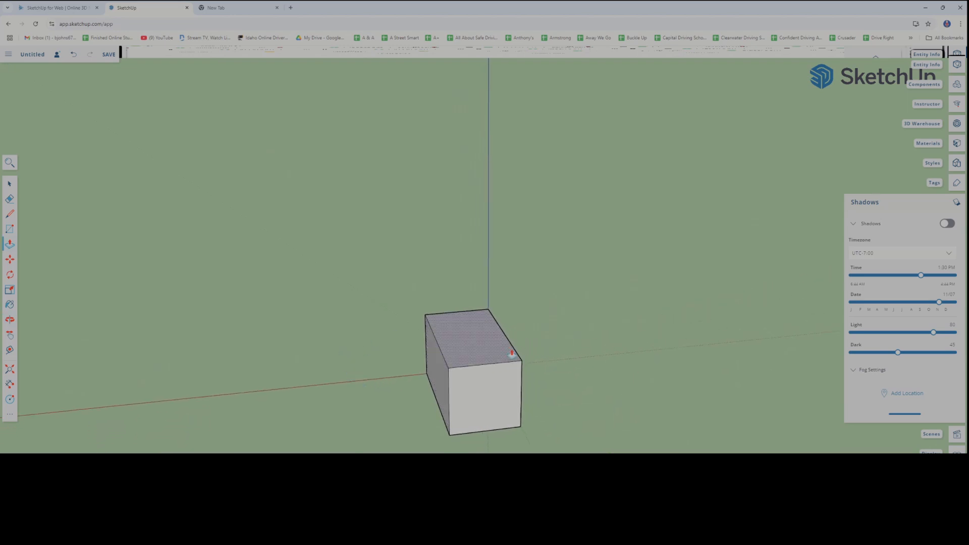
{"action": "middle_click_drag", "start_coordinate": [471, 355], "coordinate": [447, 378]}
{"action": "middle_click_drag", "start_coordinate": [511, 367], "coordinate": [548, 360]}
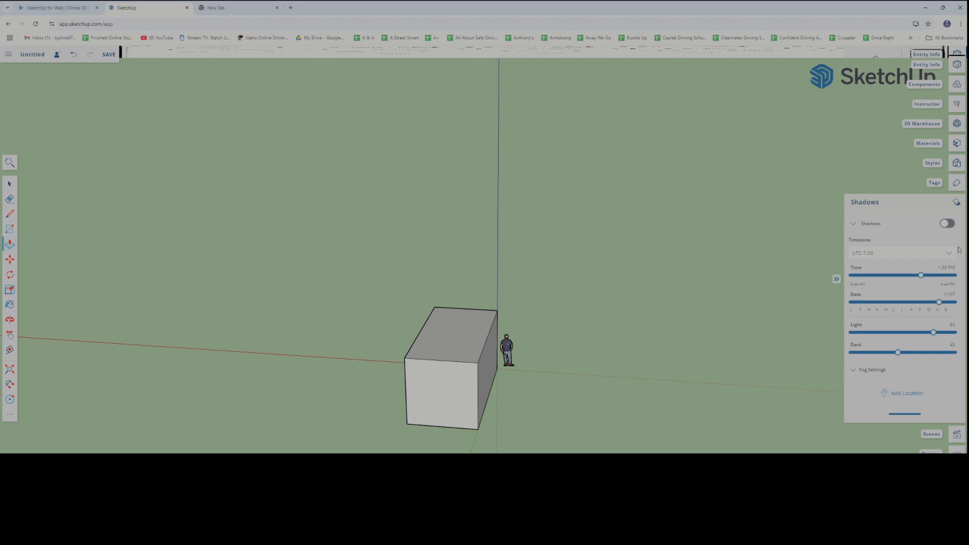
{"action": "left_click", "coordinate": [948, 223]}
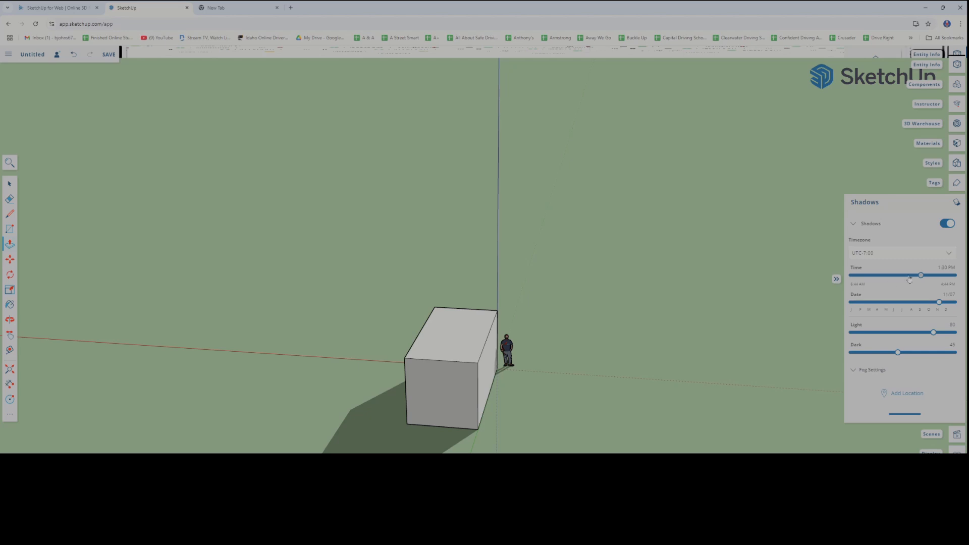
Set the shadow timezone to UTC-4:00
{"action": "left_click", "coordinate": [949, 255]}
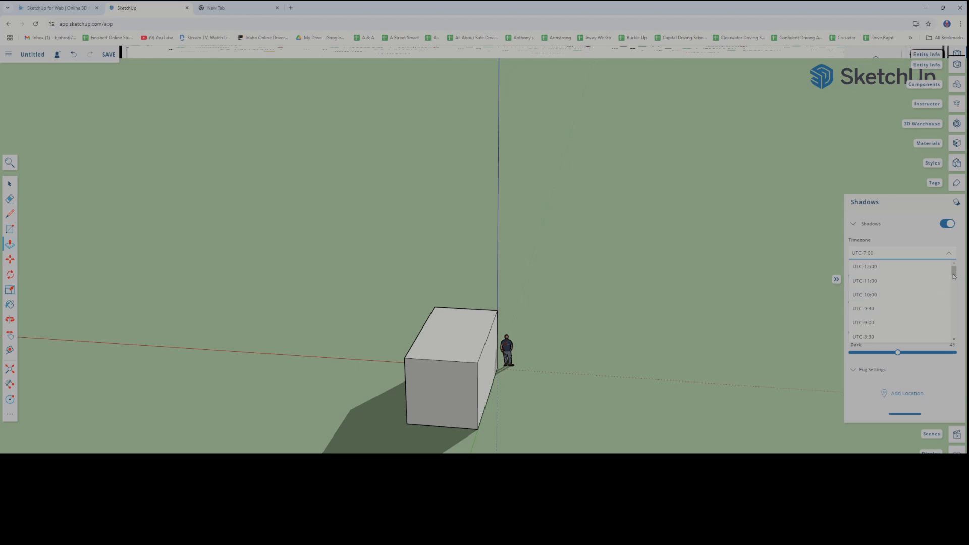
{"action": "left_click_drag", "start_coordinate": [955, 274], "coordinate": [957, 273]}
{"action": "left_click_drag", "start_coordinate": [955, 273], "coordinate": [953, 285]}
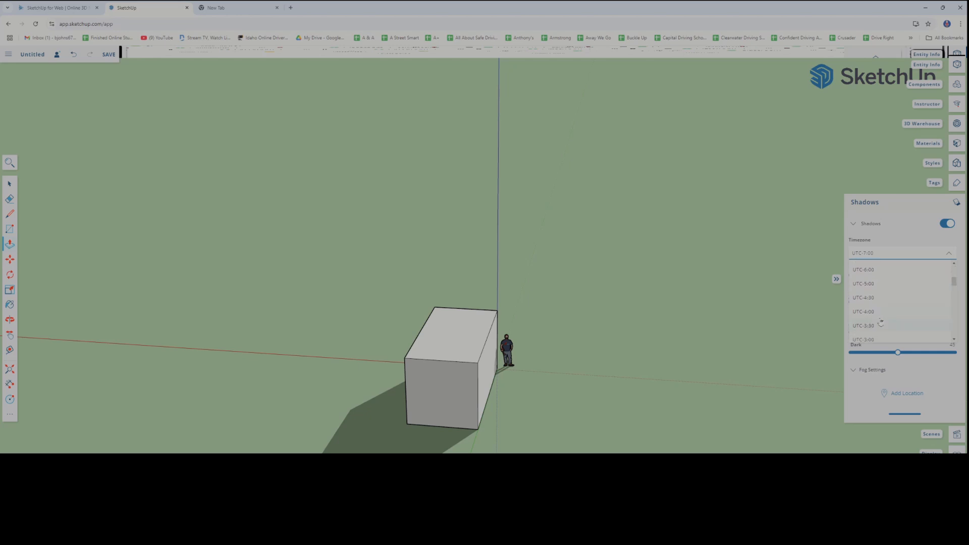
{"action": "left_click", "coordinate": [865, 312]}
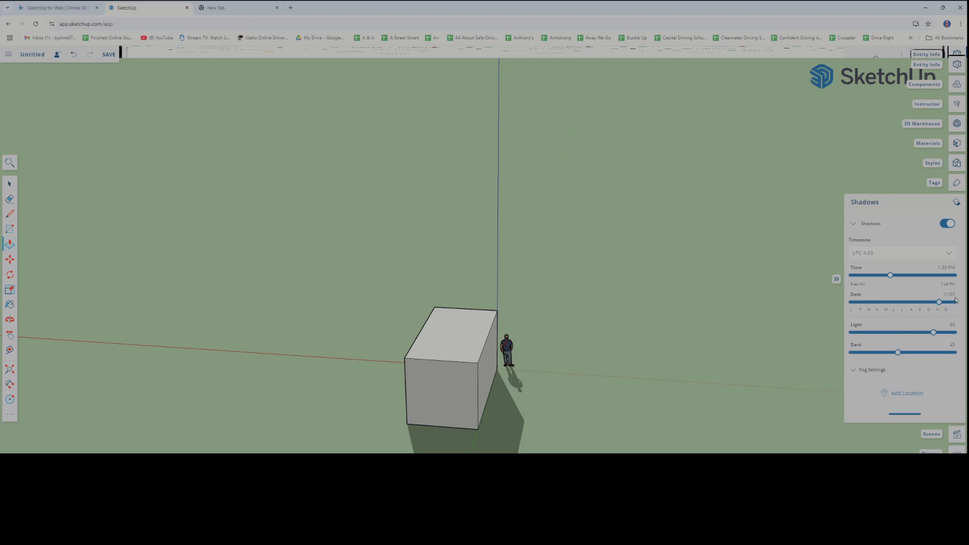
Set the shadow timezone to UTC+4:00 and check the shading on the box
{"action": "left_click", "coordinate": [945, 260]}
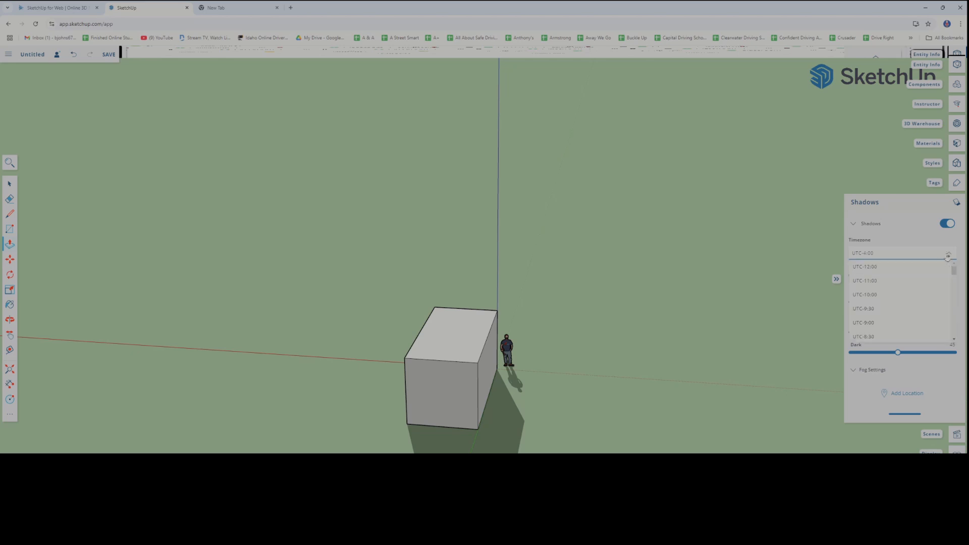
{"action": "left_click_drag", "start_coordinate": [954, 274], "coordinate": [954, 301]}
{"action": "left_click", "coordinate": [874, 309]}
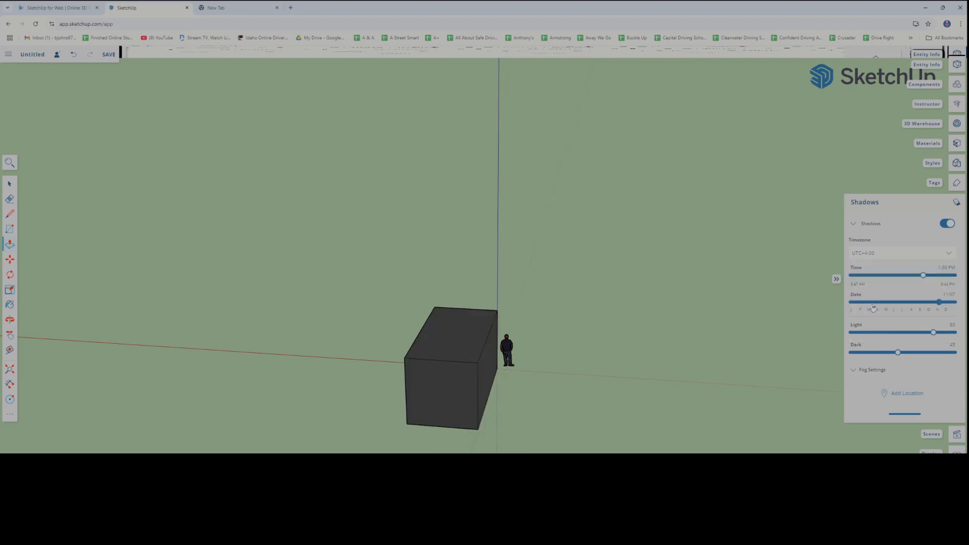
{"action": "middle_click_drag", "start_coordinate": [673, 342], "coordinate": [627, 335]}
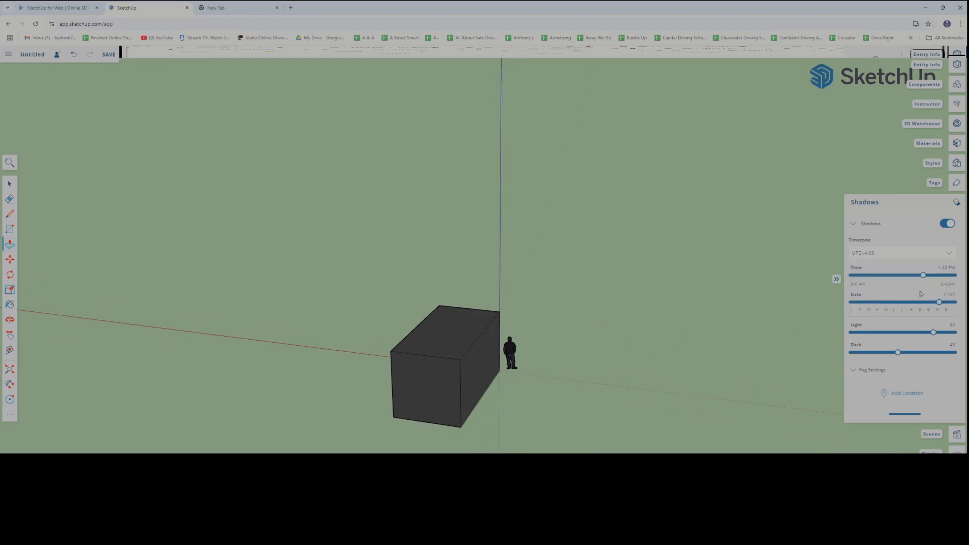
Set the shadow timezone to UTC-4:00, move the shadow date back to late October, and check the box's shadow
{"action": "left_click", "coordinate": [949, 257]}
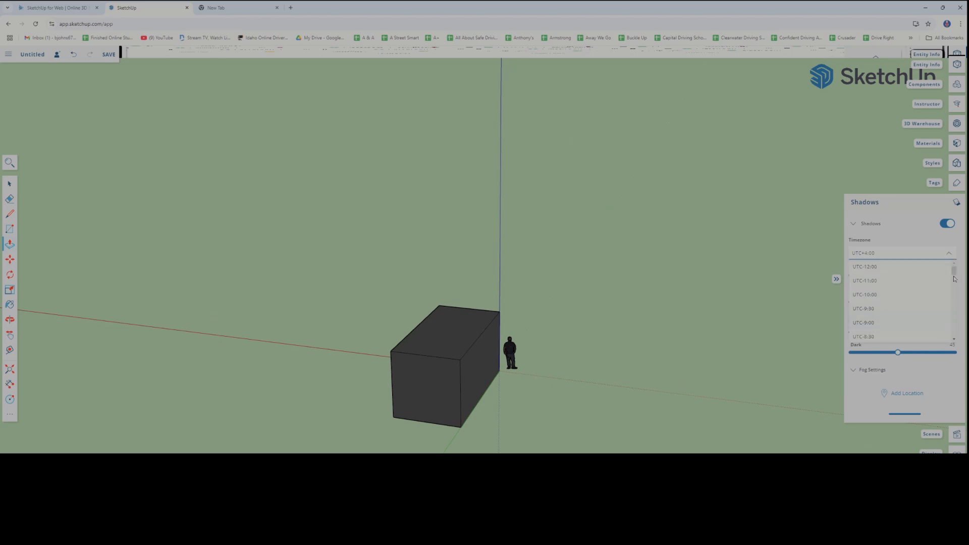
{"action": "scroll", "coordinate": [946, 293], "scroll_direction": "down", "scroll_amount": 4}
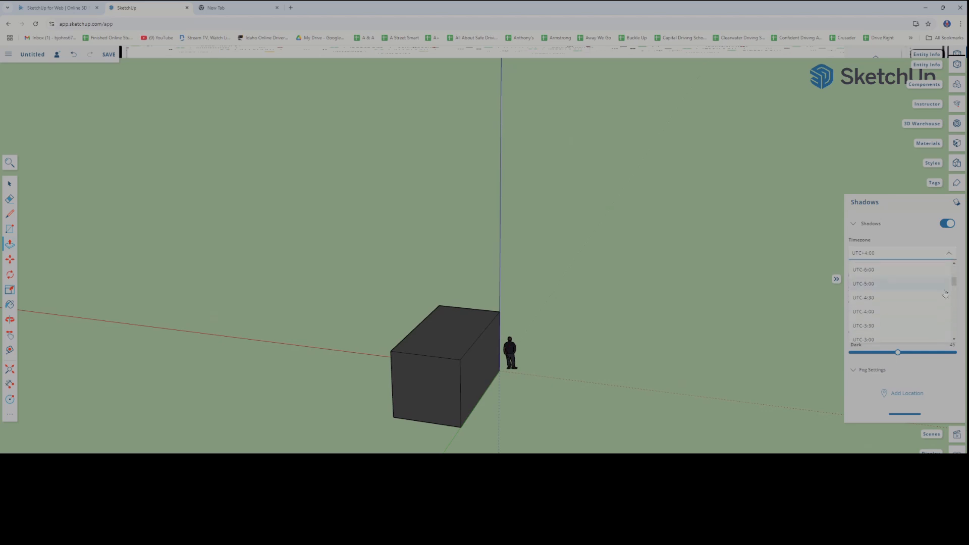
{"action": "left_click", "coordinate": [878, 312]}
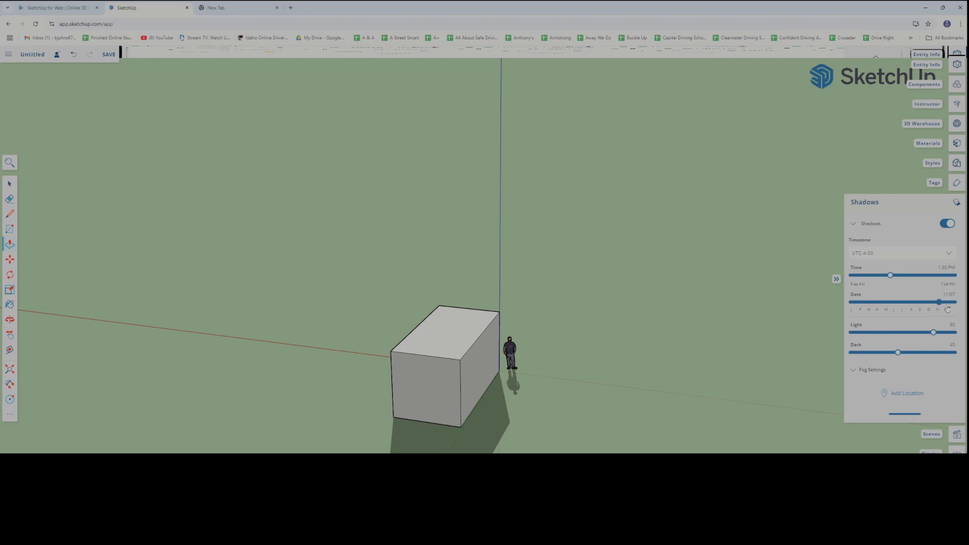
{"action": "mouse_move", "coordinate": [940, 304]}
{"action": "left_mouse_down"}
{"action": "mouse_move", "coordinate": [928, 304]}
{"action": "mouse_move", "coordinate": [938, 310]}
{"action": "left_mouse_up"}
{"action": "left_click_drag", "start_coordinate": [938, 309], "coordinate": [937, 309]}
{"action": "middle_click_drag", "start_coordinate": [689, 374], "coordinate": [612, 388]}
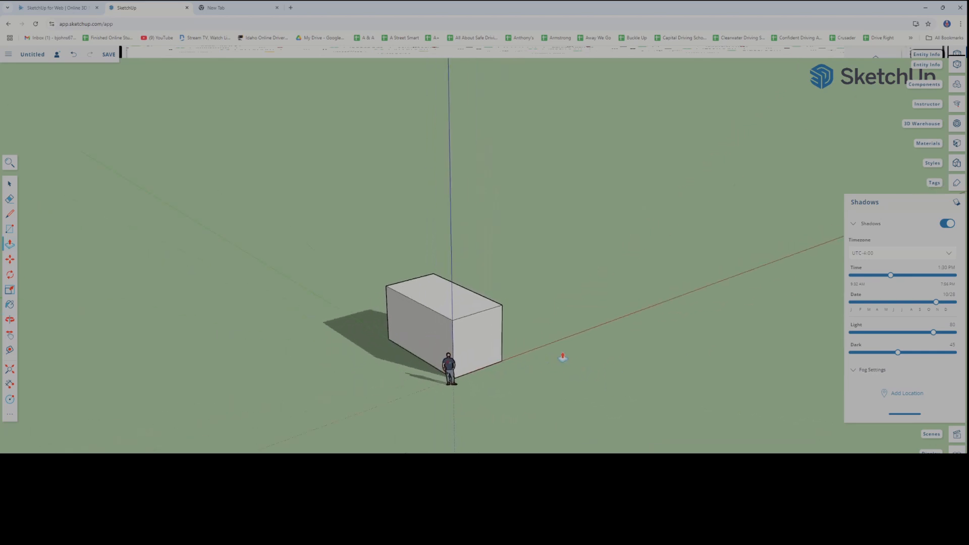
Delete the human scale figure beside the box
{"action": "scroll", "coordinate": [216, 291], "scroll_direction": "down", "scroll_amount": 2}
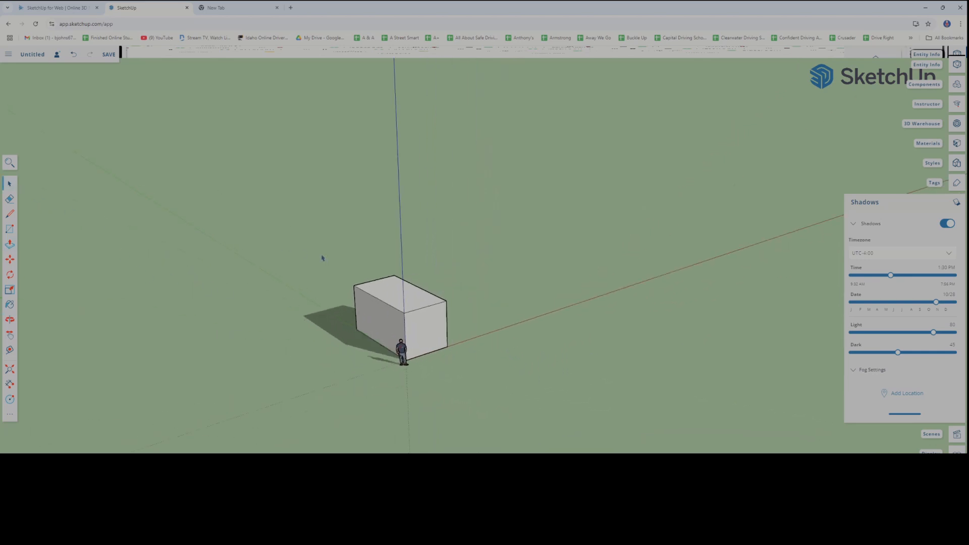
{"action": "left_click_drag", "start_coordinate": [322, 258], "coordinate": [473, 361]}
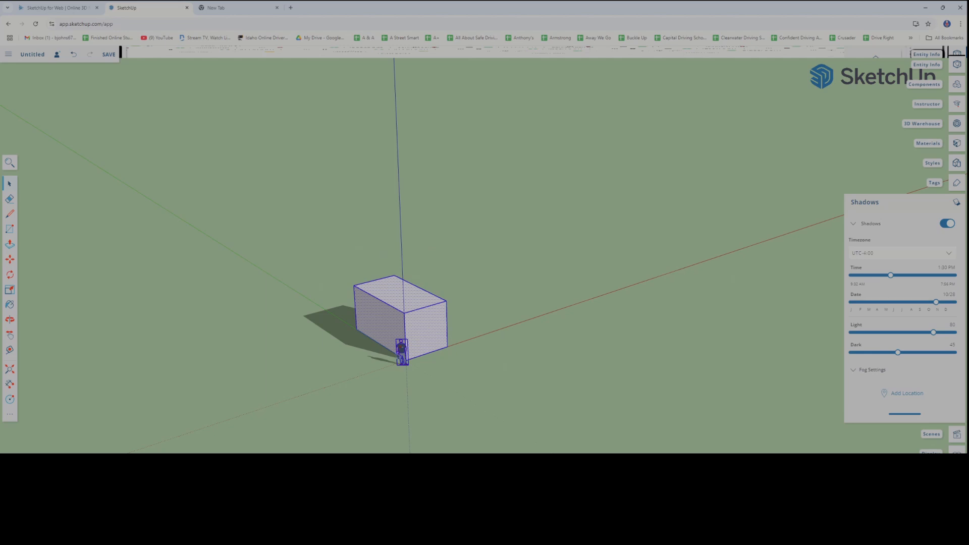
{"action": "left_click", "coordinate": [401, 355]}
{"action": "key", "text": "Delete"}
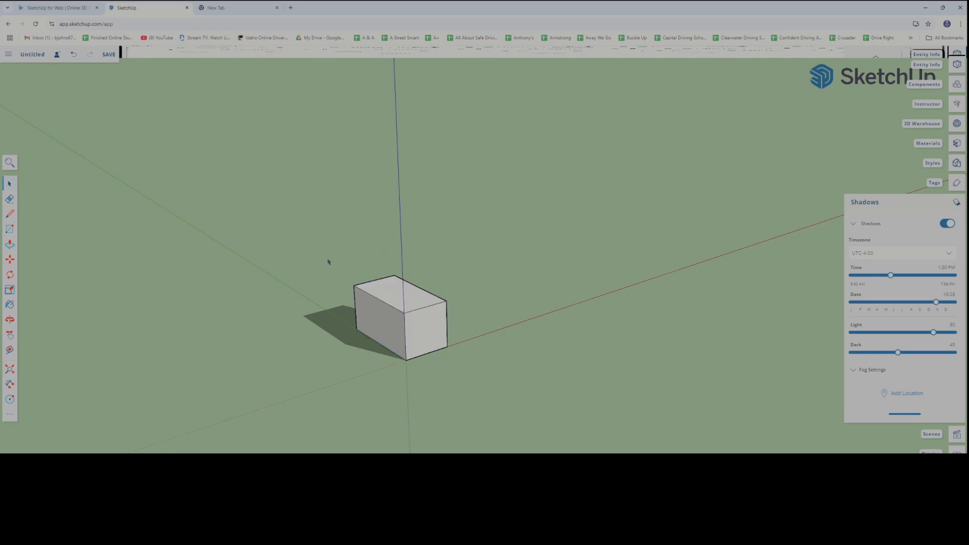
Select all of the box's geometry and make it a group
{"action": "left_click_drag", "start_coordinate": [329, 257], "coordinate": [498, 419]}
{"action": "right_click", "coordinate": [432, 353]}
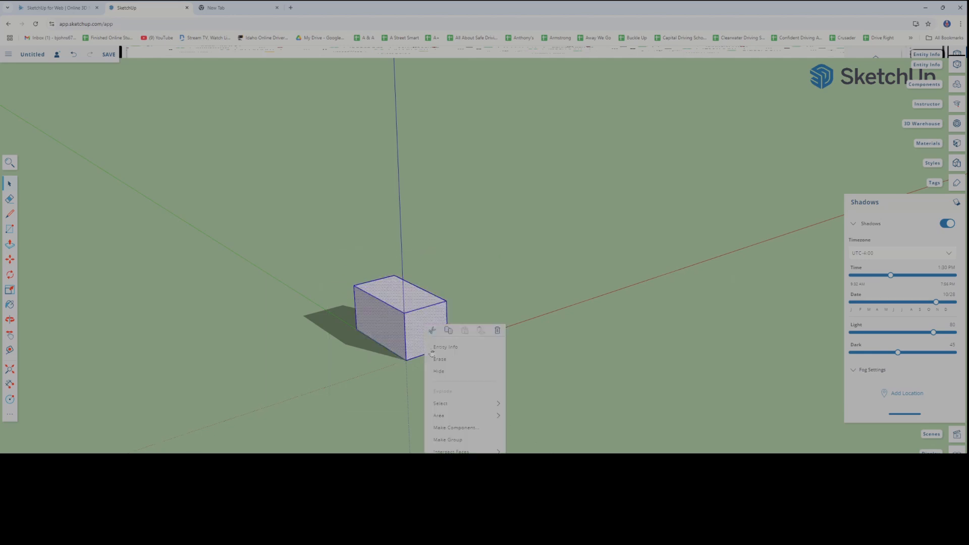
{"action": "left_click", "coordinate": [462, 438]}
Rotate the box group horizontally about a point on its top face to see the shadow change
{"action": "middle_click_drag", "start_coordinate": [451, 403], "coordinate": [228, 366]}
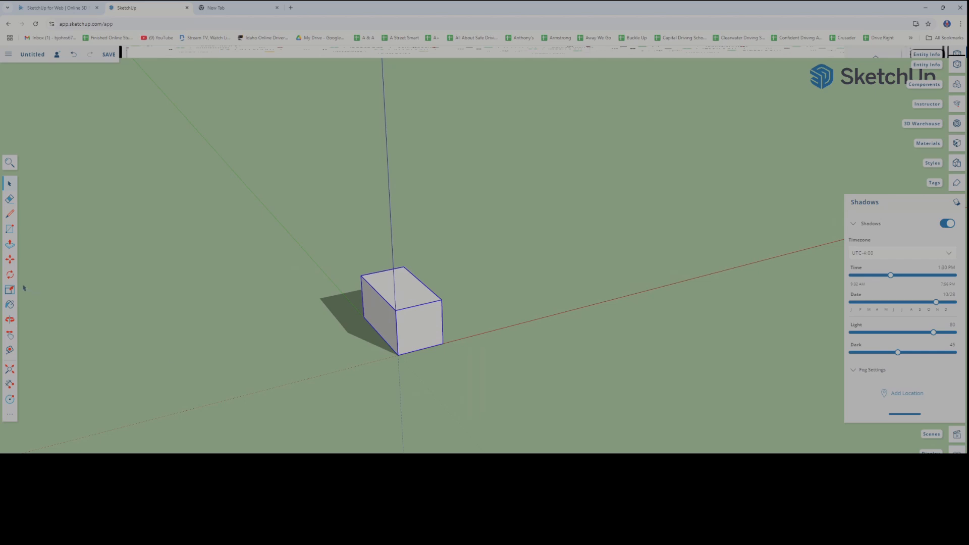
{"action": "key", "text": "q"}
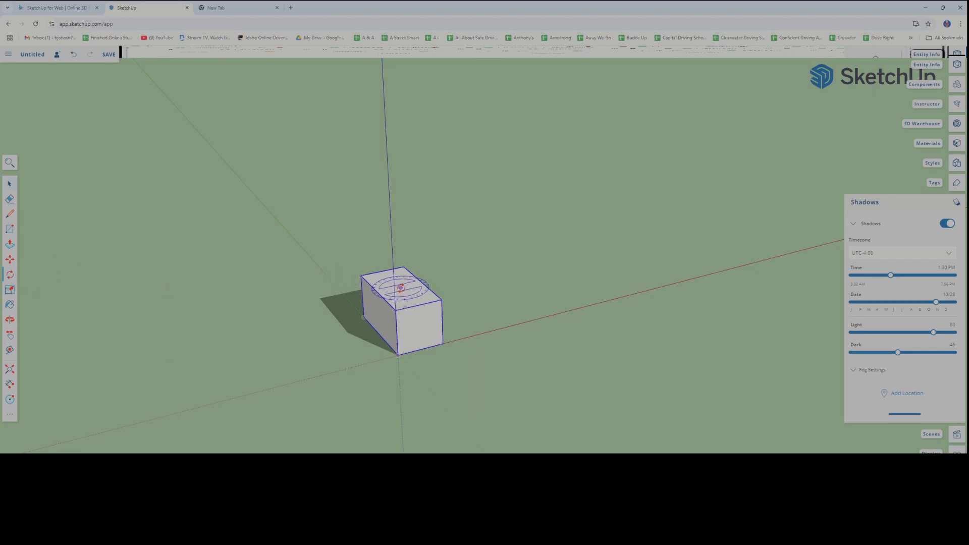
{"action": "left_click", "coordinate": [407, 308]}
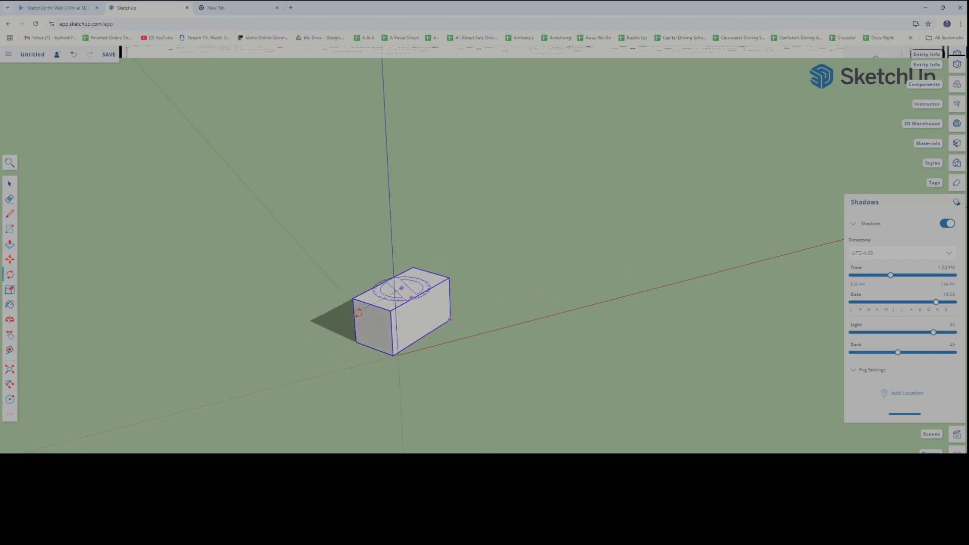
{"action": "middle_click_drag", "start_coordinate": [357, 303], "coordinate": [312, 357]}
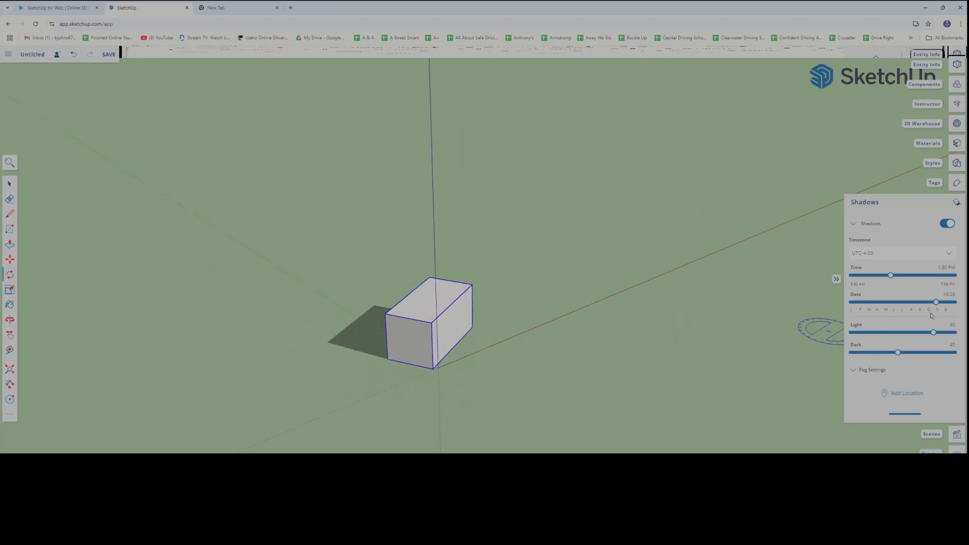
Set the shadow date to 08/07 and the shadow time to 6:01 PM
{"action": "left_click_drag", "start_coordinate": [936, 307], "coordinate": [914, 312]}
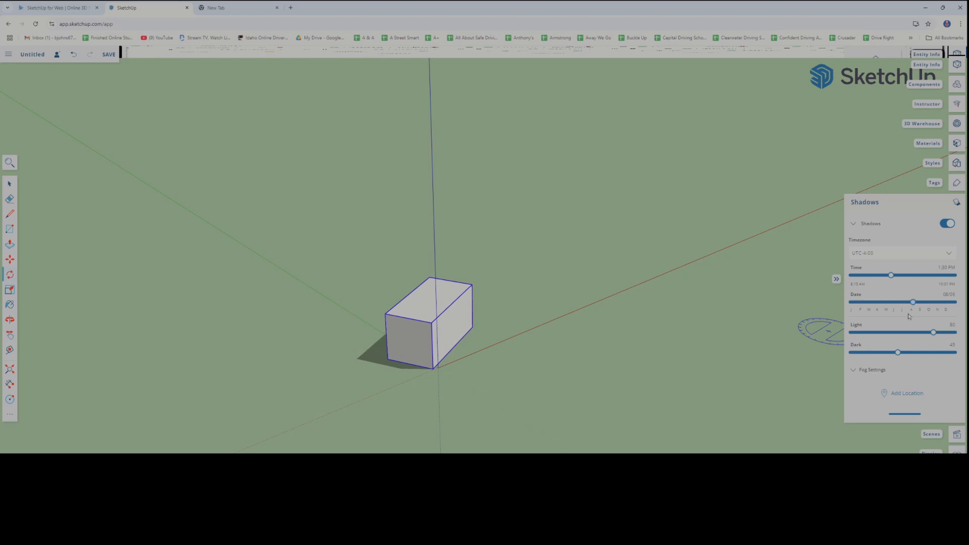
{"action": "left_click_drag", "start_coordinate": [894, 281], "coordinate": [926, 283]}
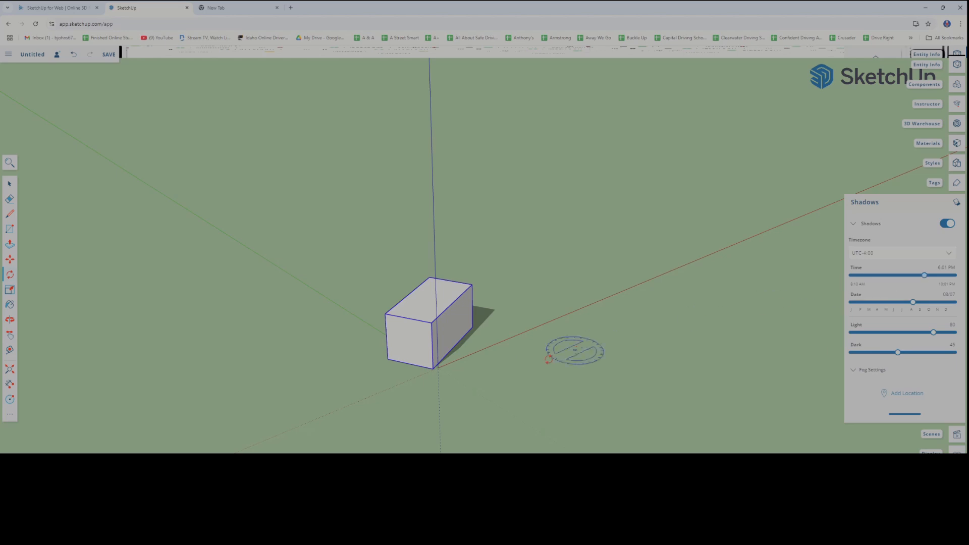
Rotate the box group again on the ground plane, using a point on its top face as the centre
{"action": "middle_click_drag", "start_coordinate": [358, 388], "coordinate": [705, 389]}
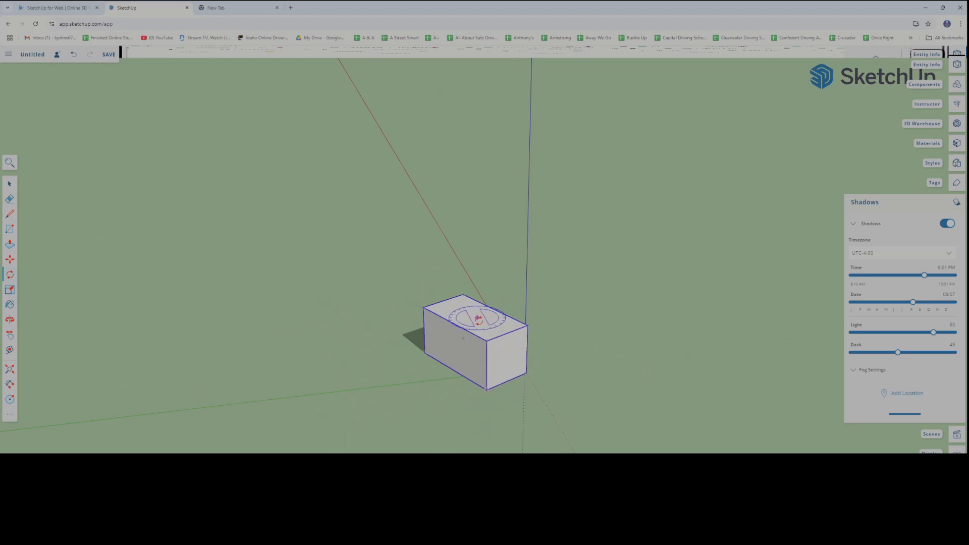
{"action": "left_click", "coordinate": [491, 324]}
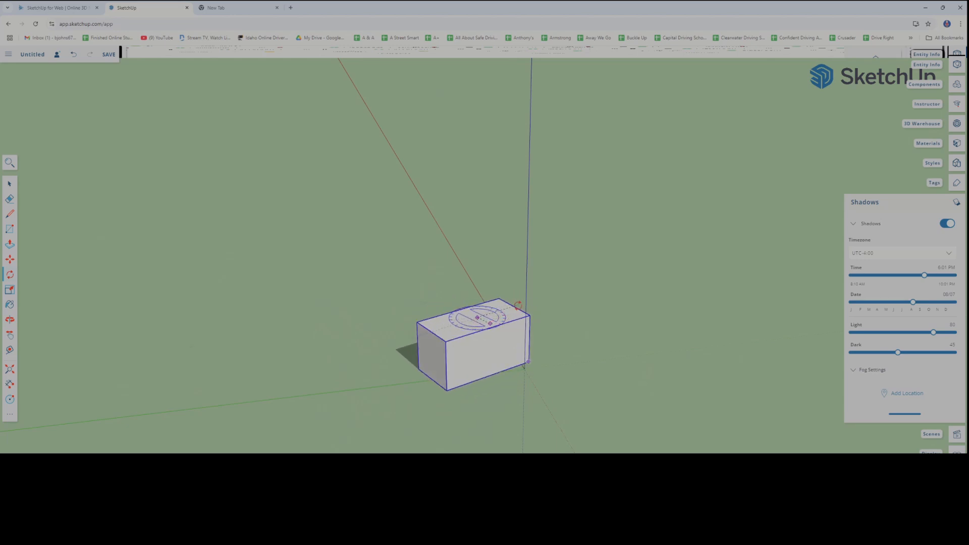
{"action": "middle_click_drag", "start_coordinate": [520, 306], "coordinate": [580, 320]}
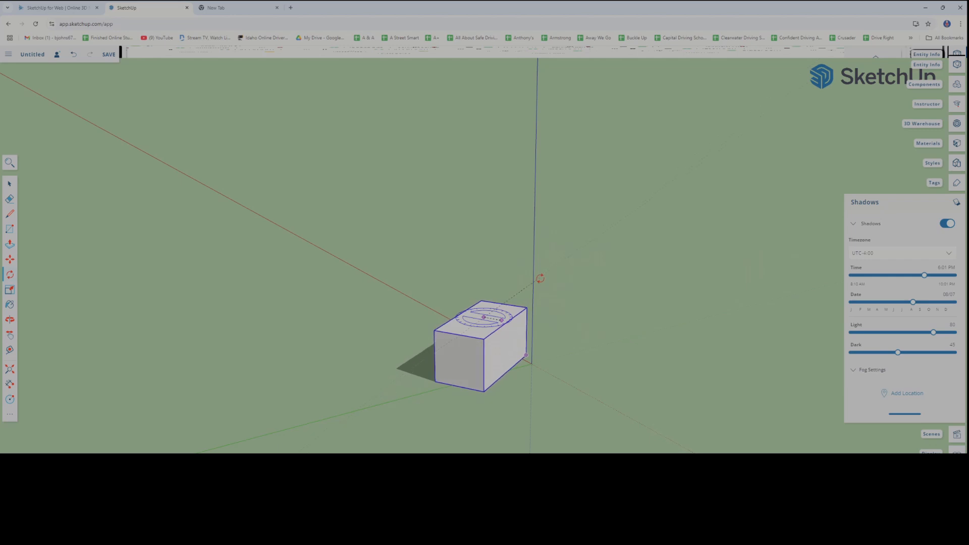
{"action": "middle_click_drag", "start_coordinate": [542, 281], "coordinate": [586, 397]}
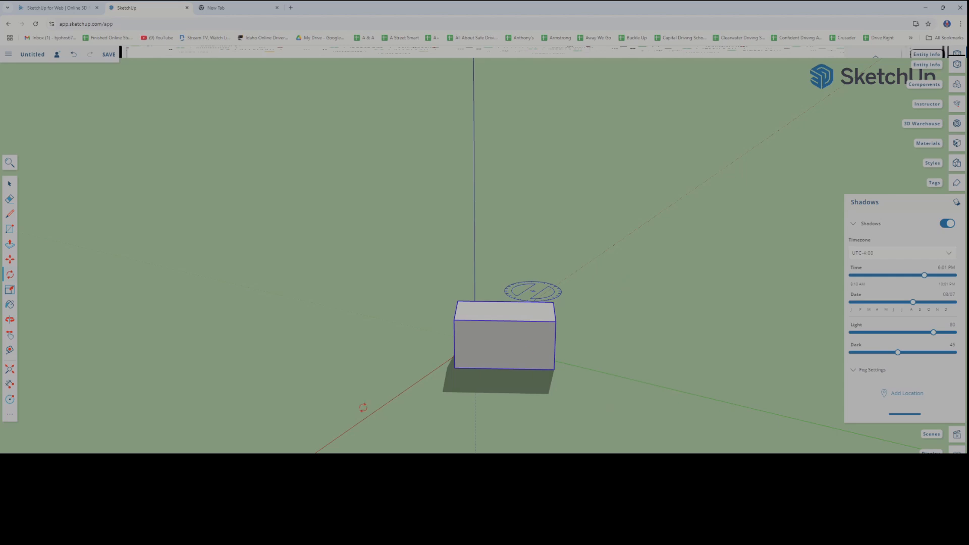
Examine the rotated box and its evening shadow from several sides and distances
{"action": "middle_click_drag", "start_coordinate": [532, 292], "coordinate": [454, 399]}
{"action": "scroll", "coordinate": [414, 387], "scroll_direction": "up", "scroll_amount": 7}
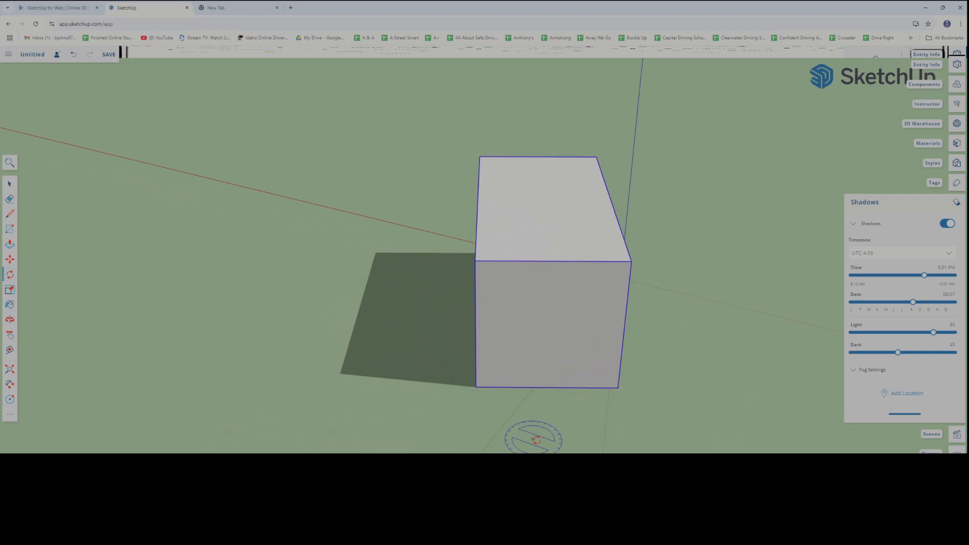
{"action": "scroll", "coordinate": [433, 402], "scroll_direction": "down", "scroll_amount": 6}
{"action": "middle_click_drag", "start_coordinate": [476, 415], "coordinate": [414, 401]}
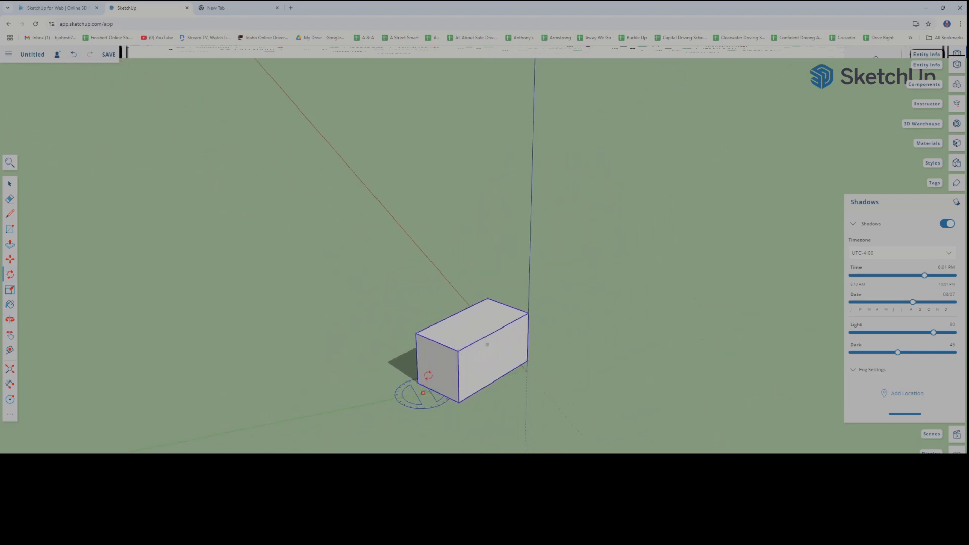
{"action": "scroll", "coordinate": [481, 388], "scroll_direction": "down", "scroll_amount": 4}
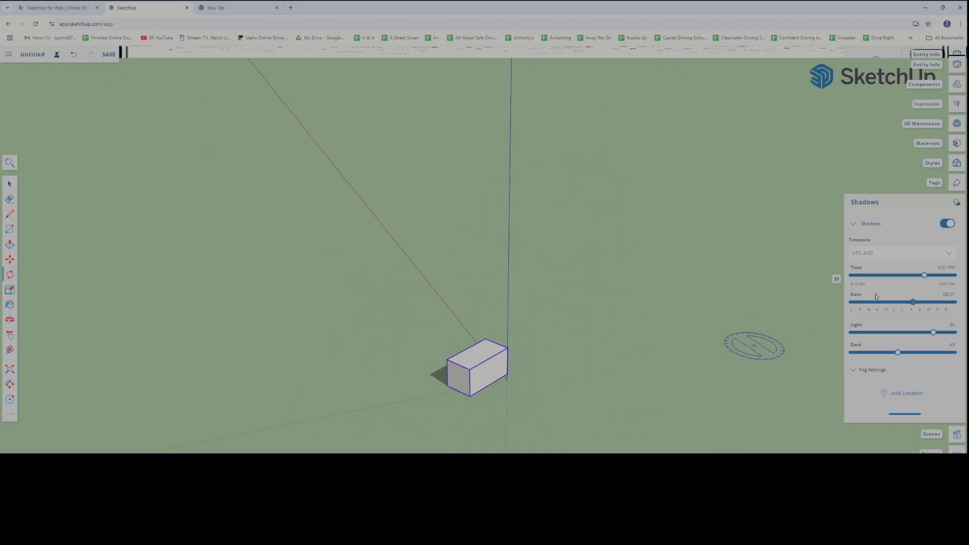
{"action": "middle_click_drag", "start_coordinate": [644, 350], "coordinate": [483, 328]}
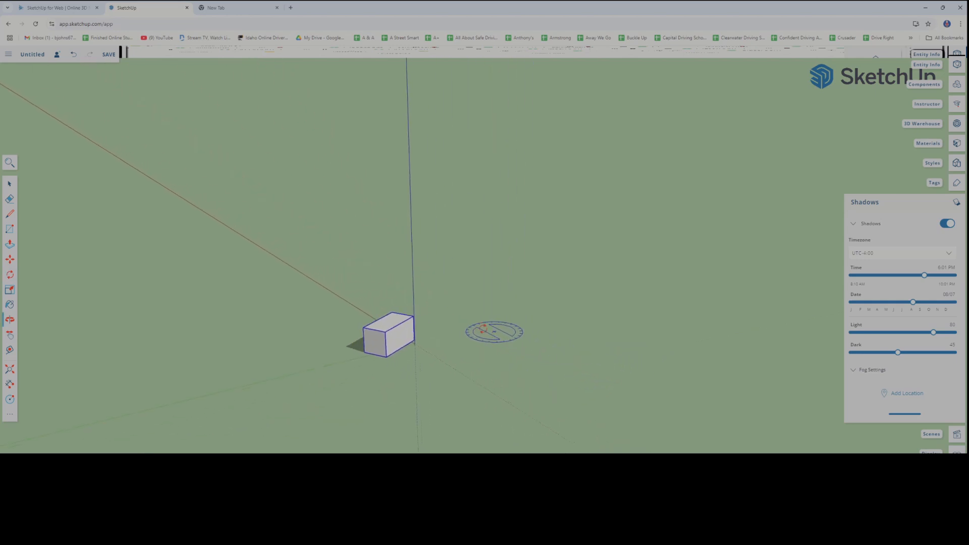
{"action": "scroll", "coordinate": [423, 353], "scroll_direction": "up", "scroll_amount": 3}
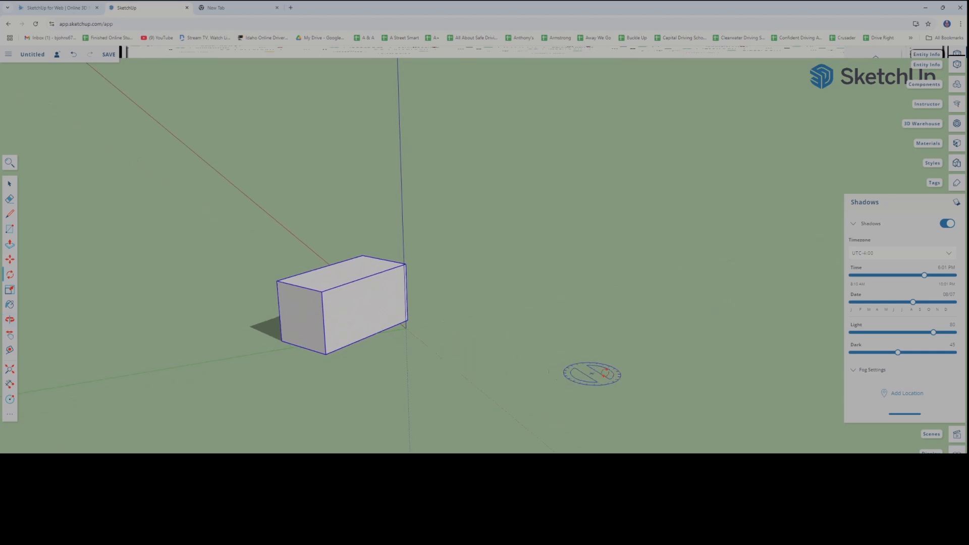
{"action": "scroll", "coordinate": [592, 374], "scroll_direction": "down", "scroll_amount": 1}
Show fog in the model, try different near and far fog distances, and turn the fog off again
{"action": "left_click", "coordinate": [857, 371]}
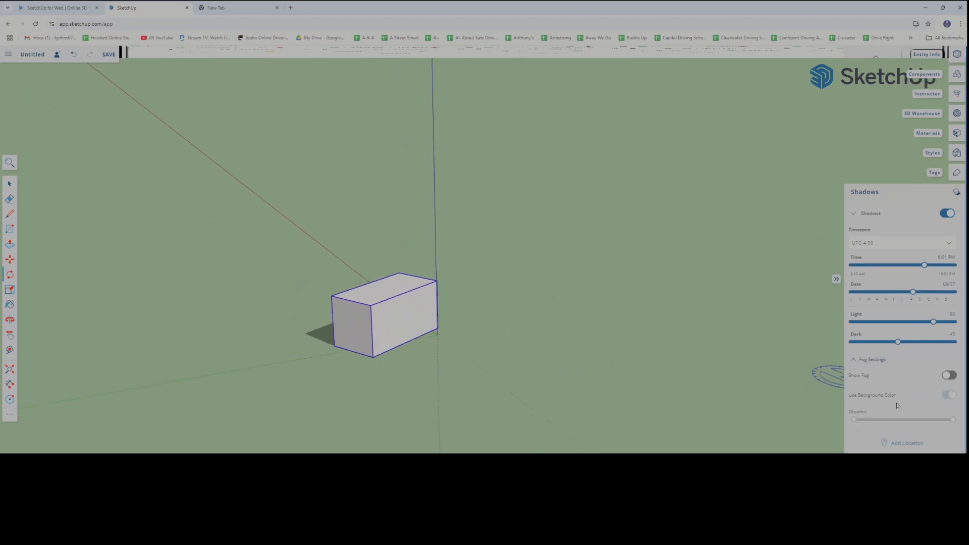
{"action": "left_click", "coordinate": [952, 376]}
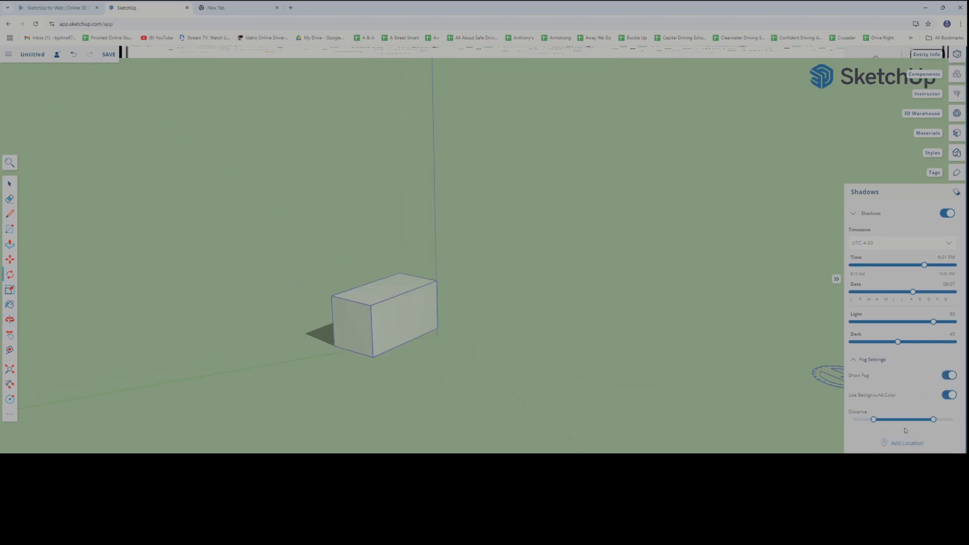
{"action": "mouse_move", "coordinate": [878, 421]}
{"action": "left_mouse_down"}
{"action": "mouse_move", "coordinate": [952, 421]}
{"action": "mouse_move", "coordinate": [864, 426]}
{"action": "left_mouse_up"}
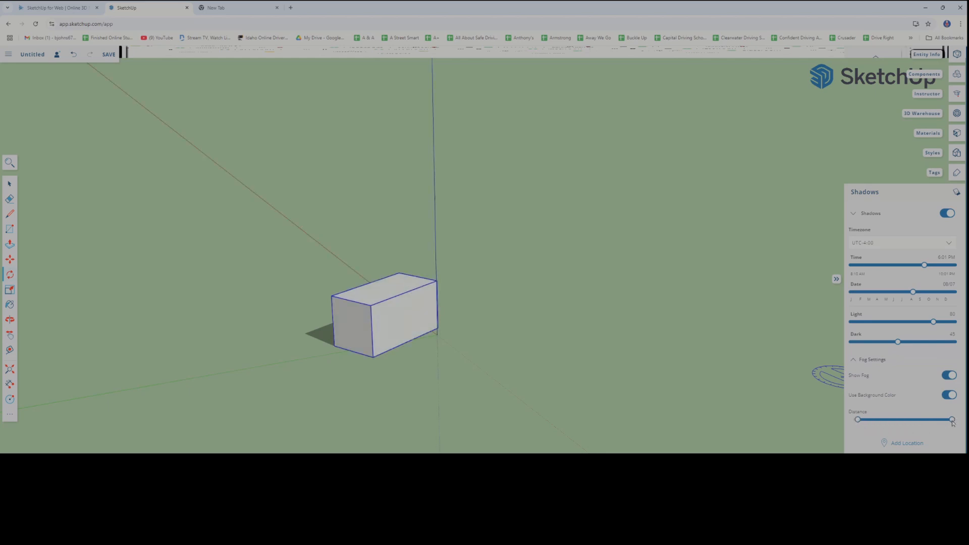
{"action": "left_click_drag", "start_coordinate": [953, 423], "coordinate": [932, 422]}
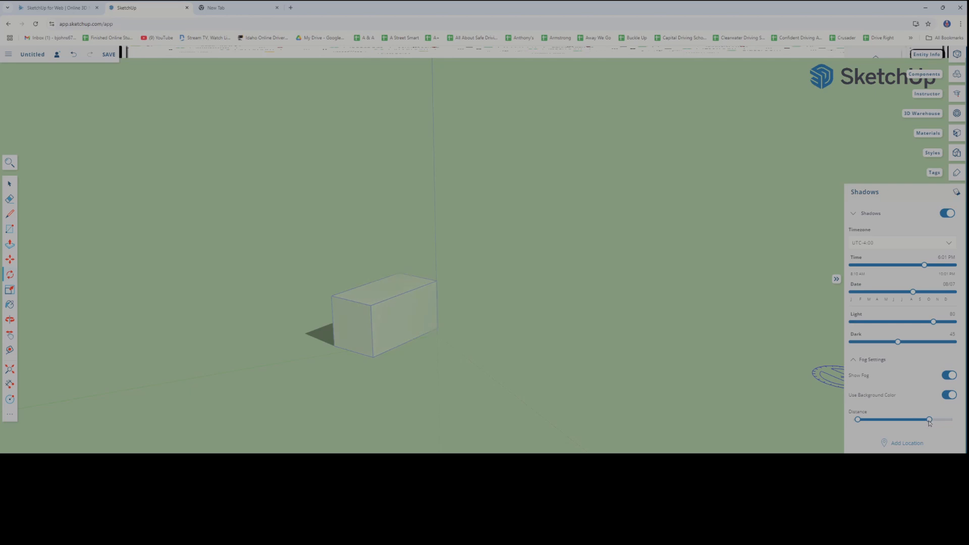
{"action": "middle_click_drag", "start_coordinate": [508, 425], "coordinate": [481, 434]}
{"action": "left_click_drag", "start_coordinate": [934, 422], "coordinate": [954, 421]}
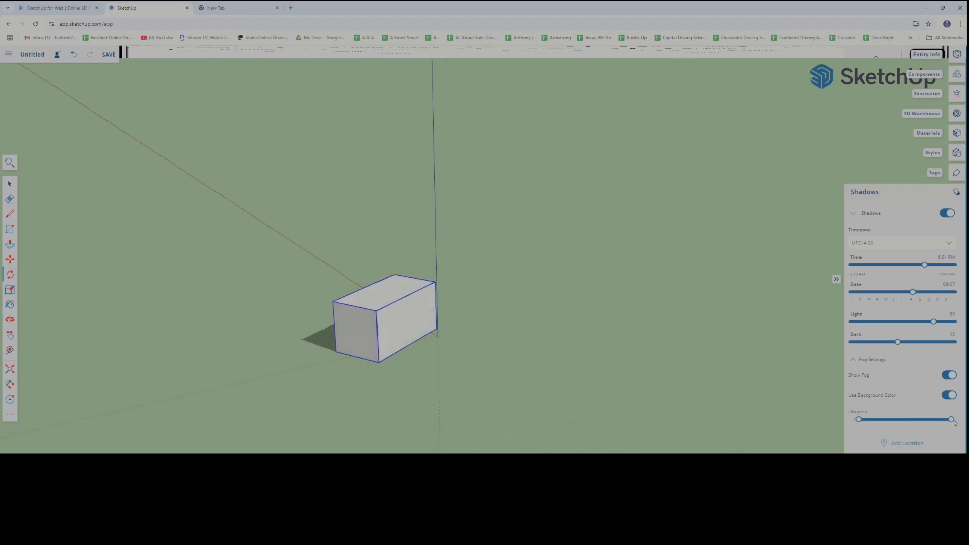
{"action": "left_click", "coordinate": [947, 377]}
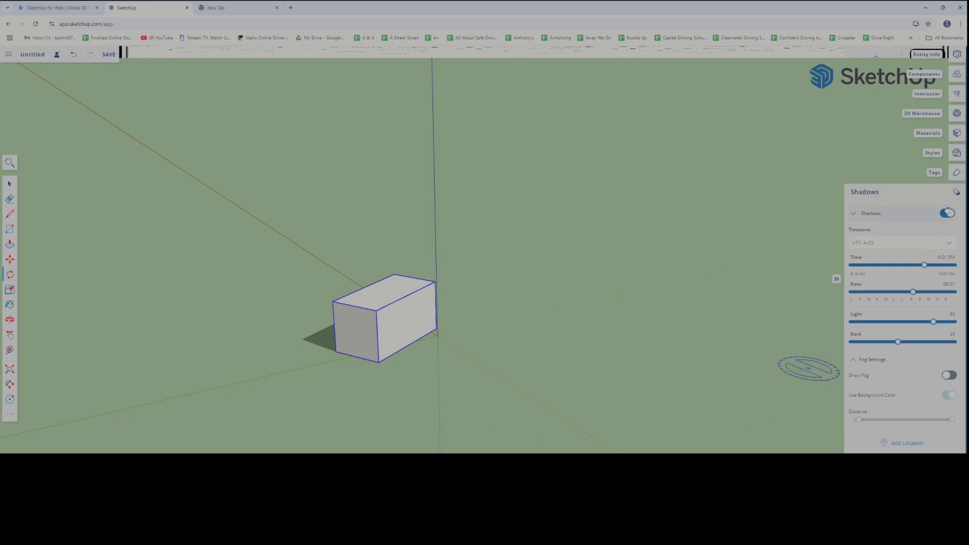
Close the shadow settings, open the scene camera options, and switch the camera to Parallel Projection
{"action": "left_click", "coordinate": [956, 193]}
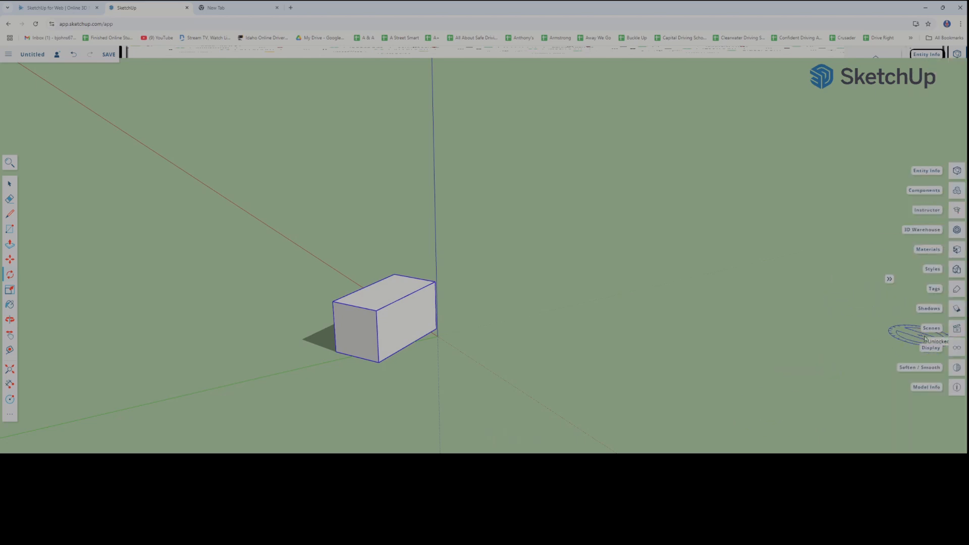
{"action": "left_click", "coordinate": [958, 328]}
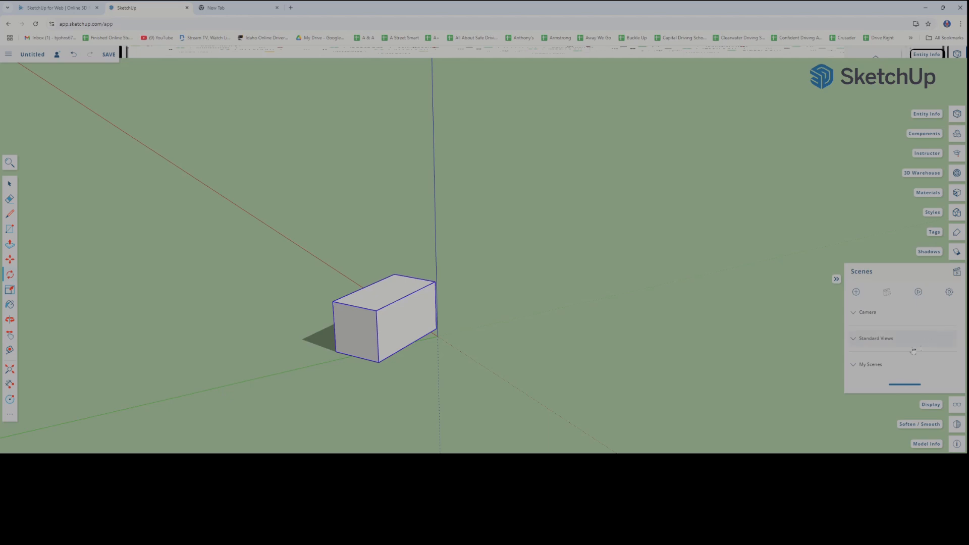
{"action": "left_click", "coordinate": [854, 314]}
{"action": "left_click", "coordinate": [904, 312]}
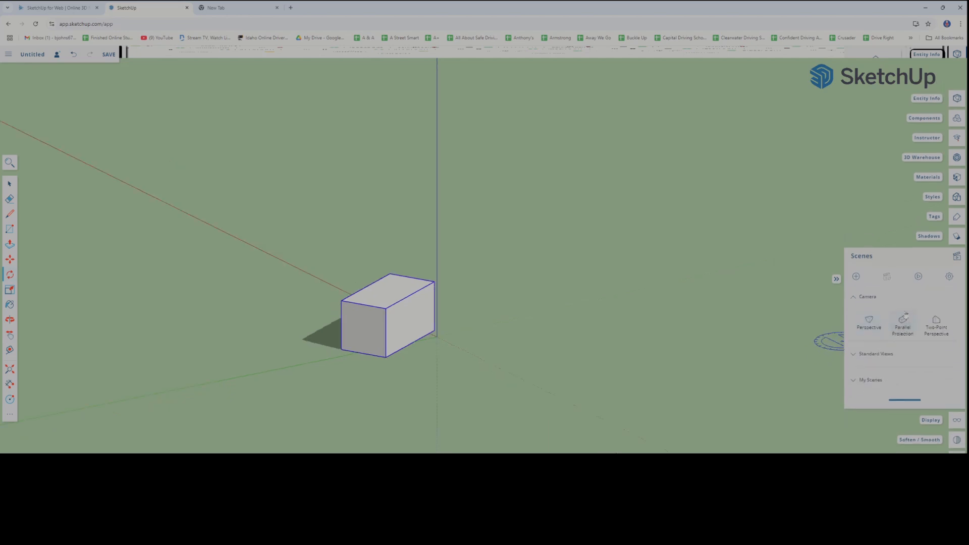
Try the Two-Point Perspective camera and shift the view to look for the box
{"action": "left_click", "coordinate": [933, 328]}
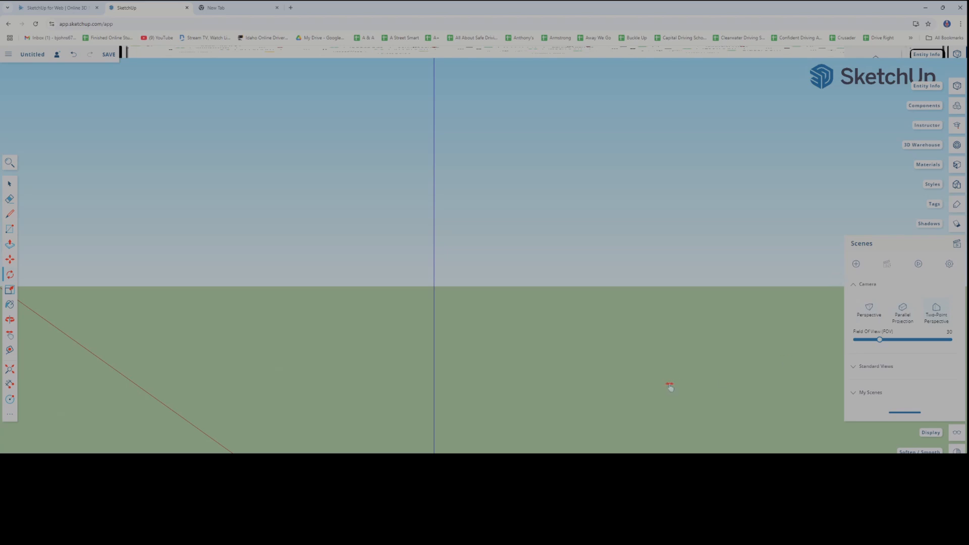
{"action": "scroll", "coordinate": [664, 388], "scroll_direction": "down", "scroll_amount": 3}
{"action": "middle_click_drag", "start_coordinate": [658, 405], "coordinate": [719, 412]}
Return the camera to Parallel Projection and bring the box back into close view
{"action": "left_click", "coordinate": [902, 310]}
{"action": "middle_click_drag", "start_coordinate": [640, 453], "coordinate": [536, 461]}
{"action": "scroll", "coordinate": [780, 403], "scroll_direction": "down", "scroll_amount": 1}
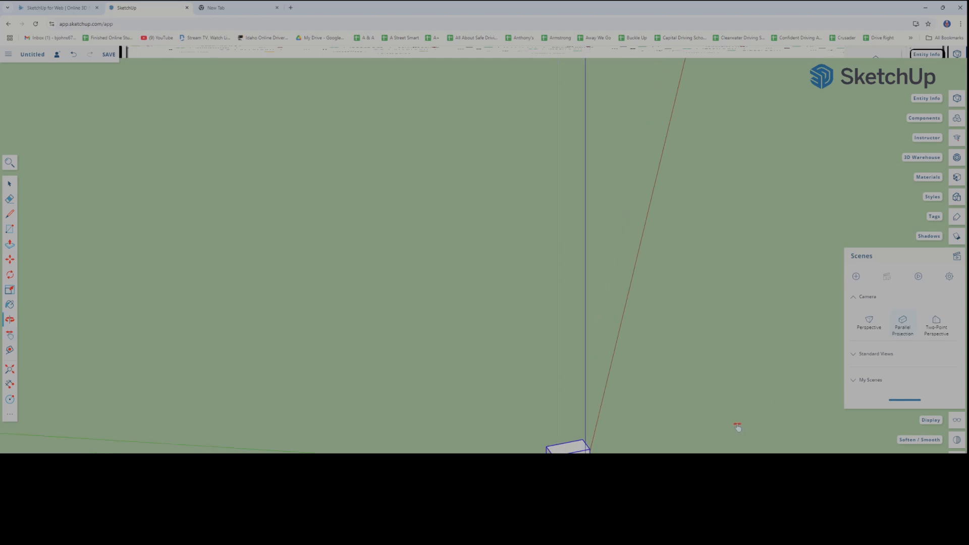
{"action": "middle_click_drag", "start_coordinate": [737, 427], "coordinate": [714, 331], "text": "shift"}
{"action": "scroll", "coordinate": [561, 356], "scroll_direction": "up", "scroll_amount": 4}
{"action": "scroll", "coordinate": [548, 358], "scroll_direction": "up", "scroll_amount": 3}
{"action": "middle_click_drag", "start_coordinate": [541, 362], "coordinate": [635, 373], "text": "shift"}
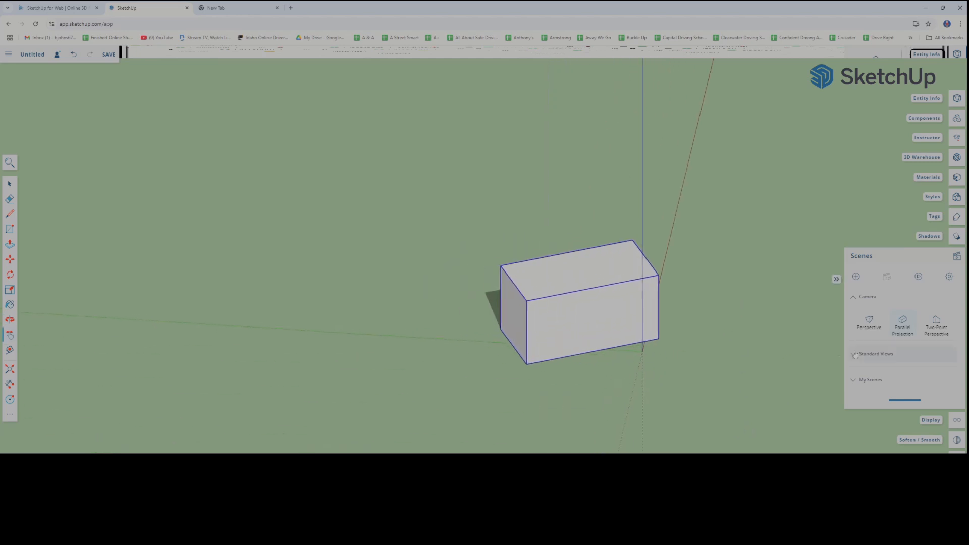
Open the standard views and look at the box in Plan View (Top), returning to that view after orbiting away
{"action": "left_click", "coordinate": [853, 355]}
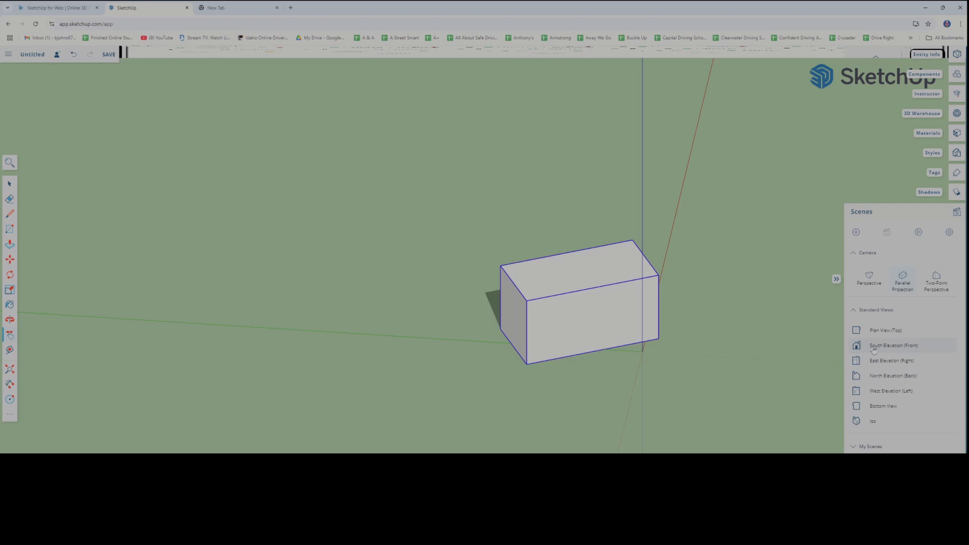
{"action": "left_click", "coordinate": [880, 331]}
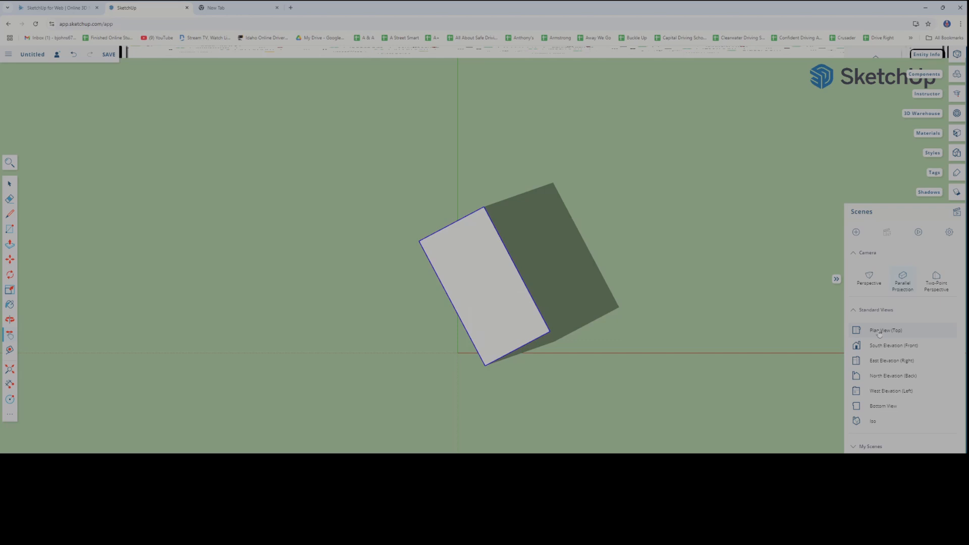
{"action": "middle_click_drag", "start_coordinate": [547, 383], "coordinate": [415, 271]}
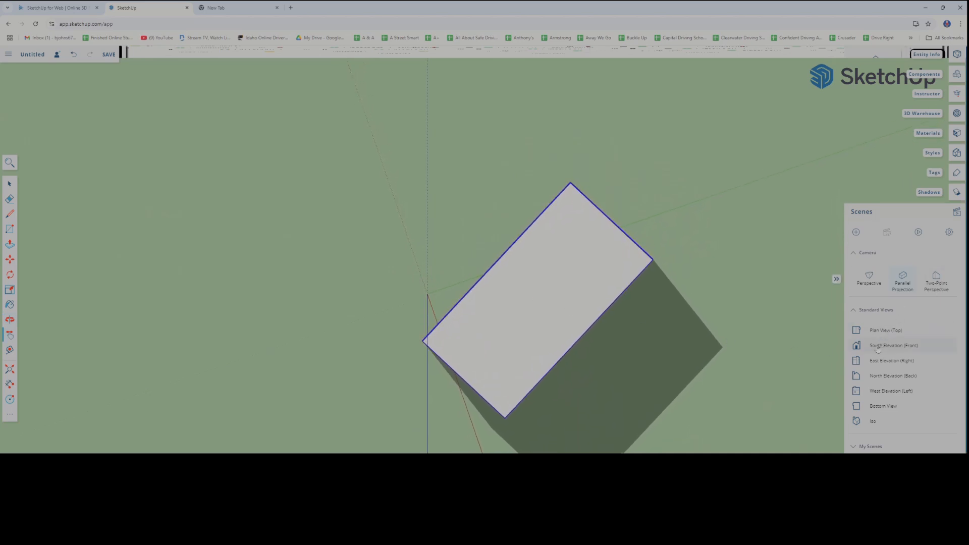
{"action": "left_click", "coordinate": [879, 331]}
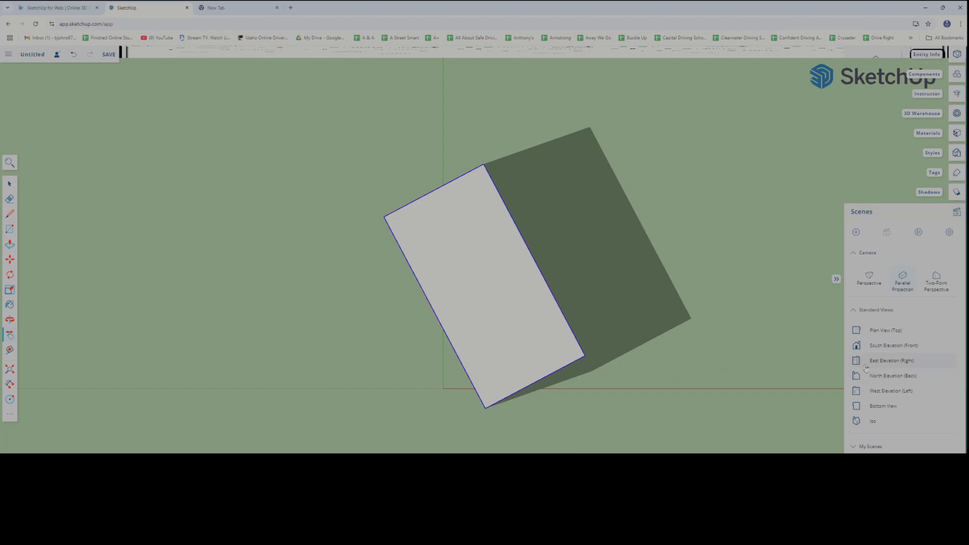
View the box from the South, East and West Elevations, the Bottom View and Iso, and collapse the standard views
{"action": "left_click", "coordinate": [873, 347]}
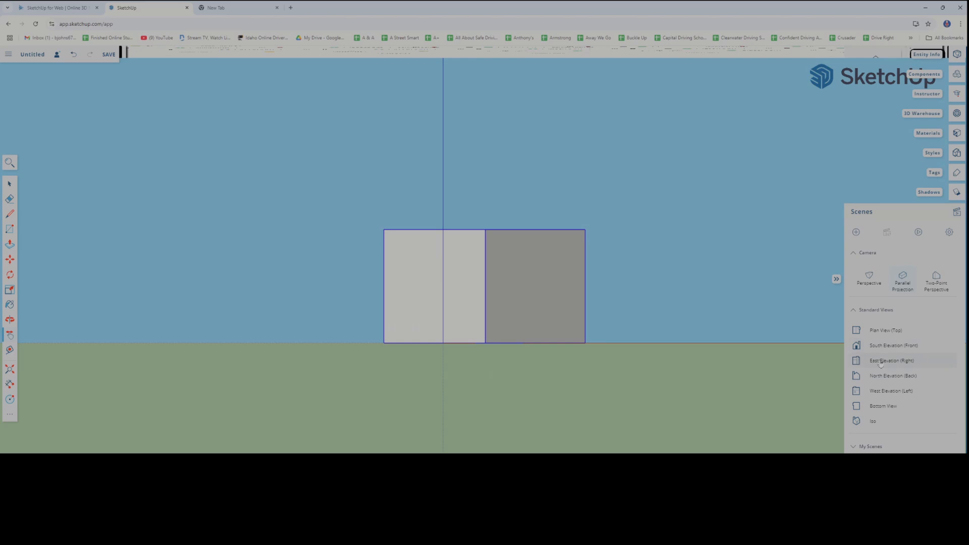
{"action": "left_click", "coordinate": [881, 361]}
{"action": "left_click", "coordinate": [880, 396]}
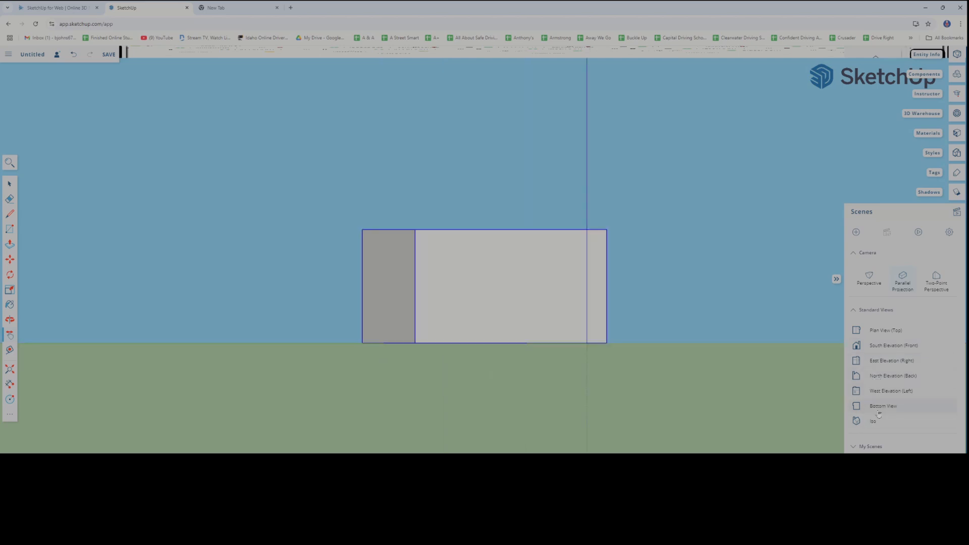
{"action": "left_click", "coordinate": [880, 408]}
{"action": "left_click", "coordinate": [874, 422]}
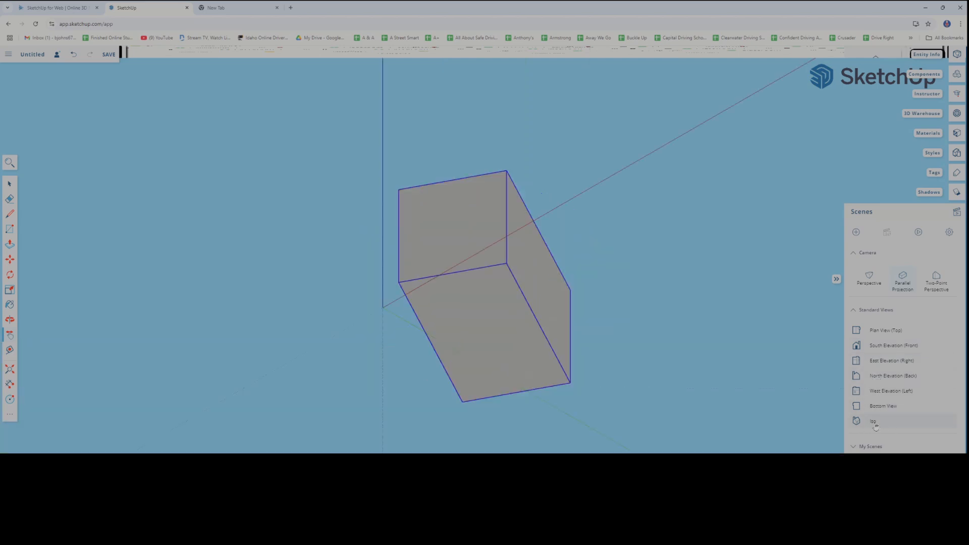
{"action": "left_click", "coordinate": [855, 310]}
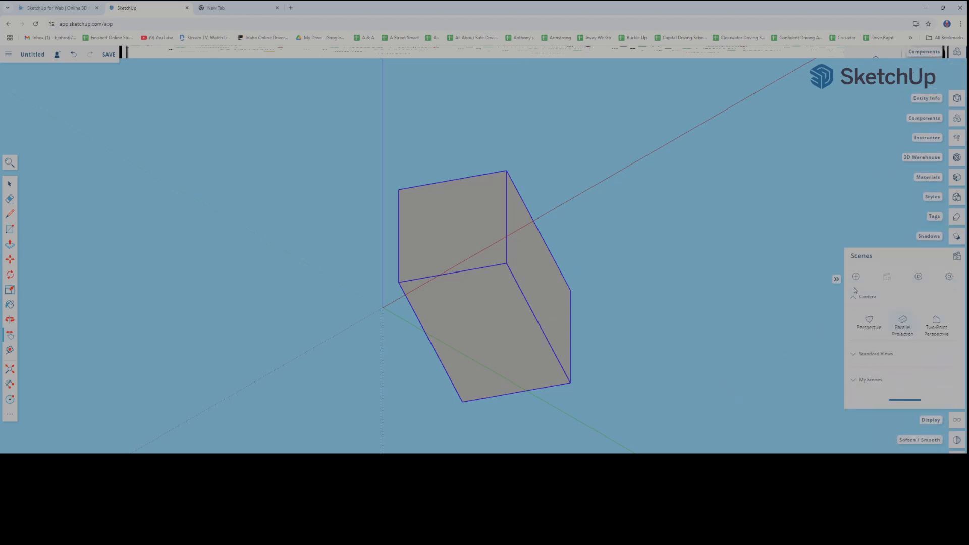
Try the Perspective and Parallel Projection cameras, switch to Two-Point Perspective, and orbit the box back into view
{"action": "left_click", "coordinate": [873, 334]}
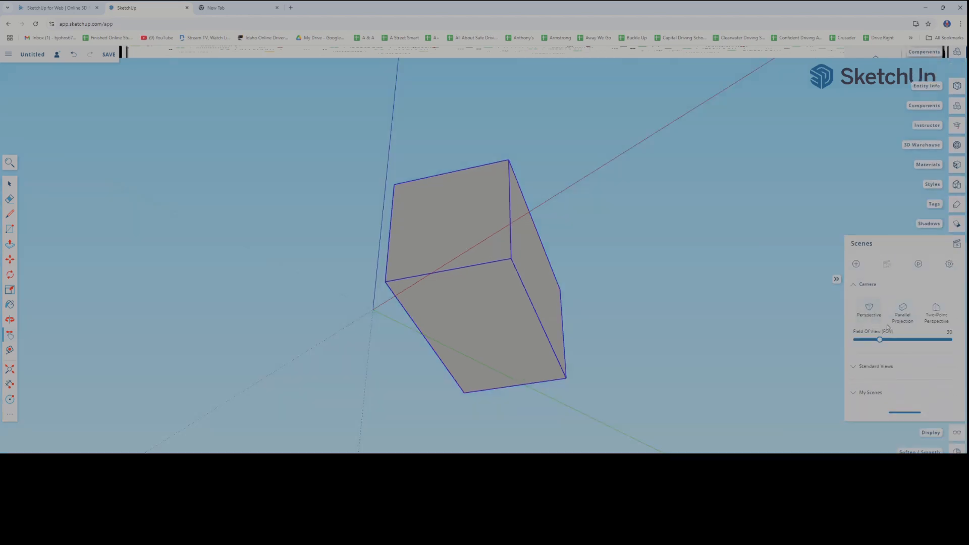
{"action": "left_click", "coordinate": [901, 317]}
{"action": "left_click", "coordinate": [933, 327]}
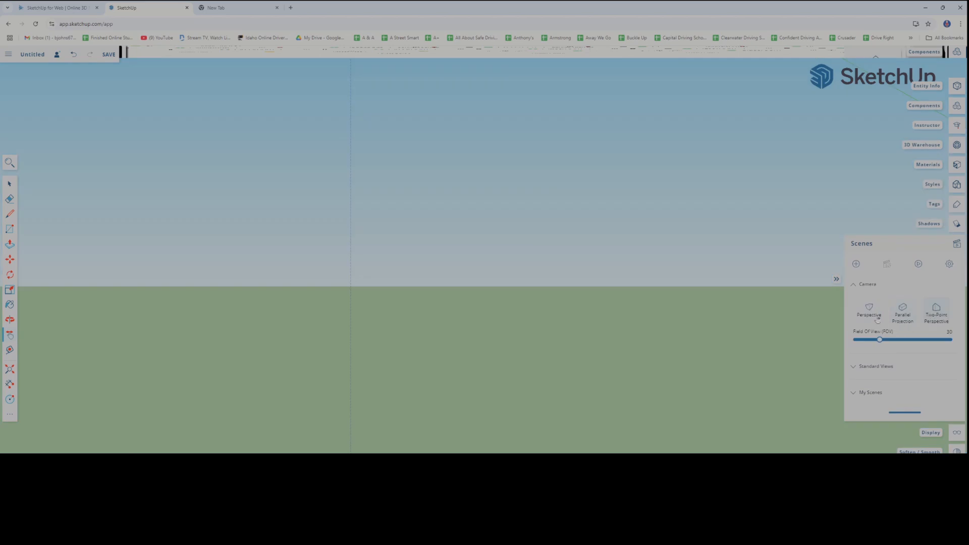
{"action": "left_click_drag", "start_coordinate": [791, 325], "coordinate": [497, 386]}
{"action": "middle_click_drag", "start_coordinate": [530, 388], "coordinate": [534, 386]}
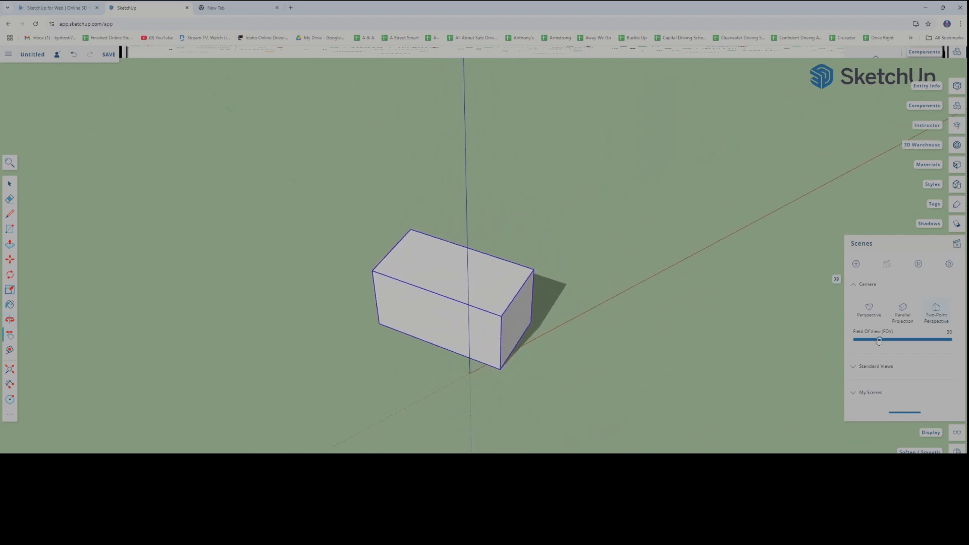
Set the camera's field of view to 60, orbit around the box, and close the scene settings
{"action": "left_click_drag", "start_coordinate": [880, 339], "coordinate": [903, 344]}
{"action": "key", "text": "o"}
{"action": "left_click_drag", "start_coordinate": [709, 355], "coordinate": [672, 342]}
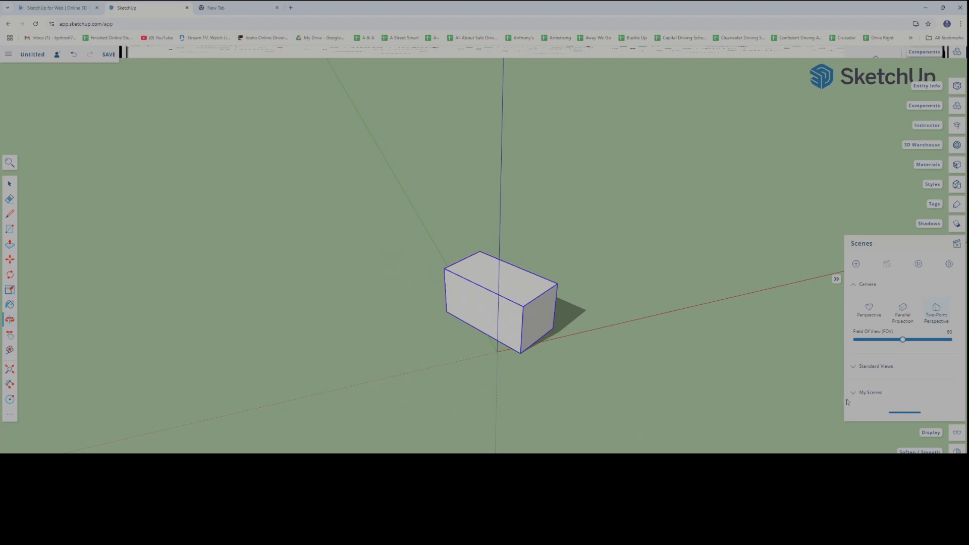
{"action": "scroll", "coordinate": [847, 396], "scroll_direction": "down", "scroll_amount": 1}
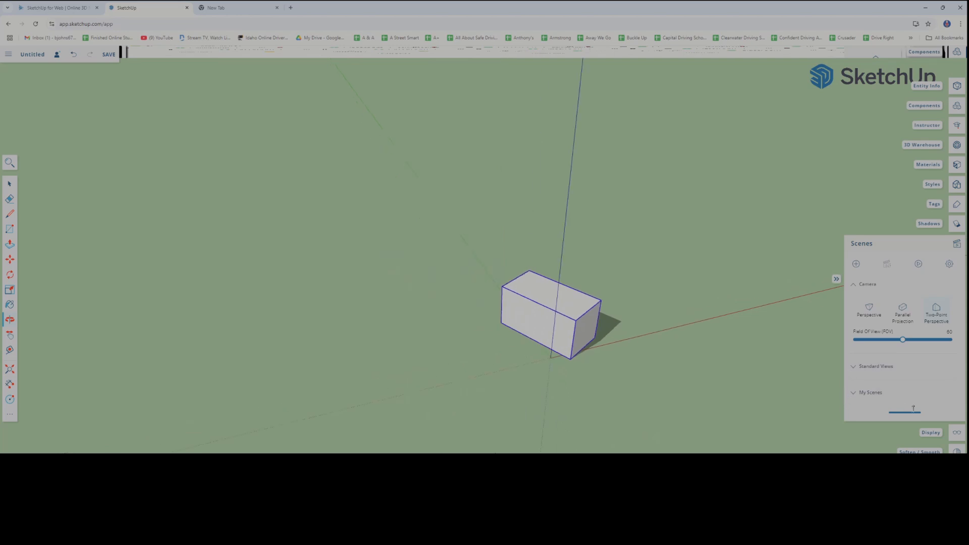
{"action": "left_click", "coordinate": [957, 247]}
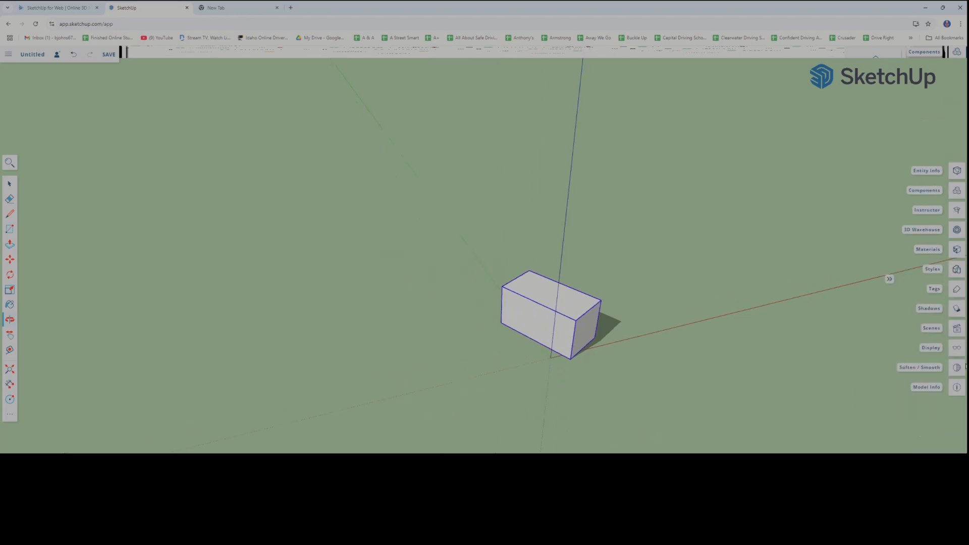
Open the display settings, hide the model axes, inspect the box without them, and show the axes again
{"action": "left_click", "coordinate": [956, 348]}
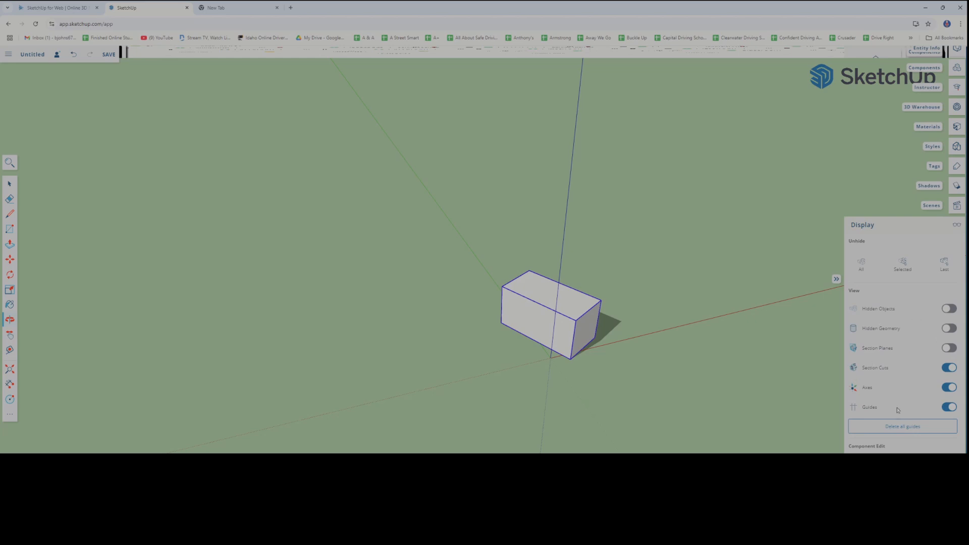
{"action": "left_click", "coordinate": [948, 388]}
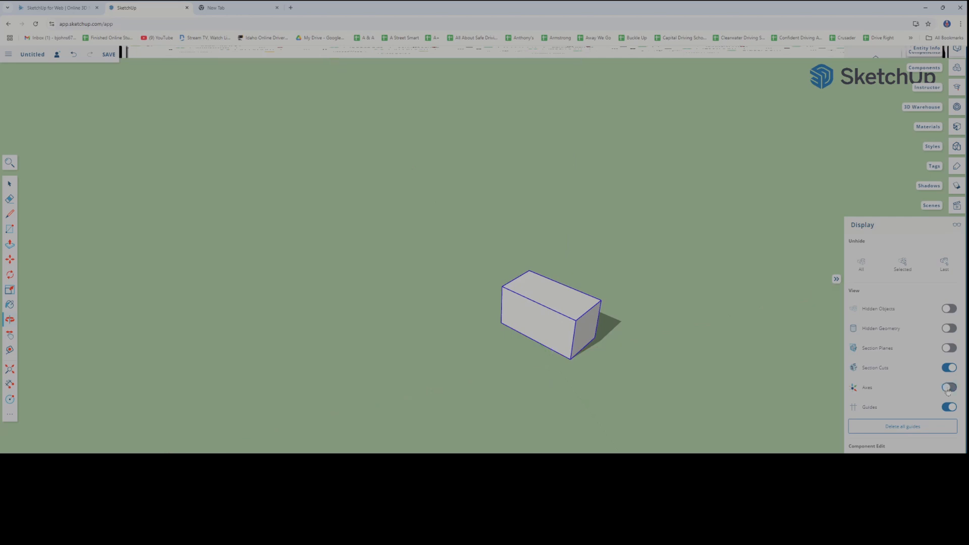
{"action": "left_click_drag", "start_coordinate": [686, 427], "coordinate": [537, 340]}
{"action": "scroll", "coordinate": [586, 347], "scroll_direction": "up", "scroll_amount": 5}
{"action": "scroll", "coordinate": [504, 341], "scroll_direction": "down", "scroll_amount": 3}
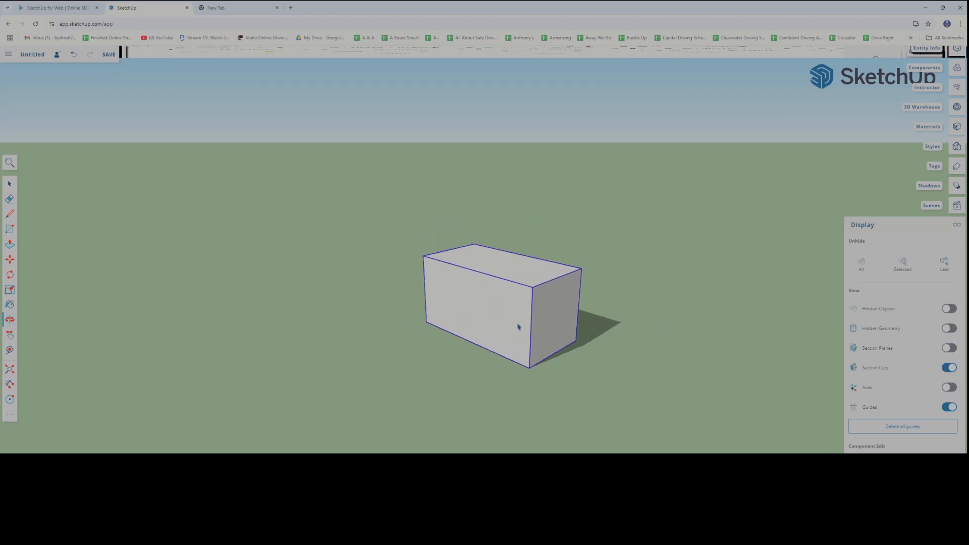
{"action": "left_click", "coordinate": [949, 388]}
{"action": "left_click_drag", "start_coordinate": [688, 392], "coordinate": [649, 396]}
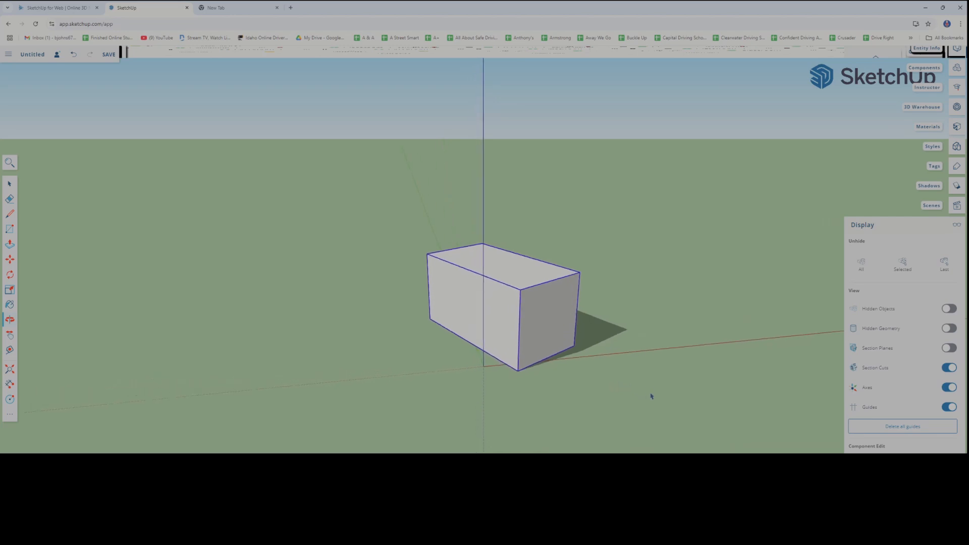
Hide the guides, show them again, look through the remaining display options, and close the display settings
{"action": "left_click", "coordinate": [951, 409]}
{"action": "left_click", "coordinate": [949, 407]}
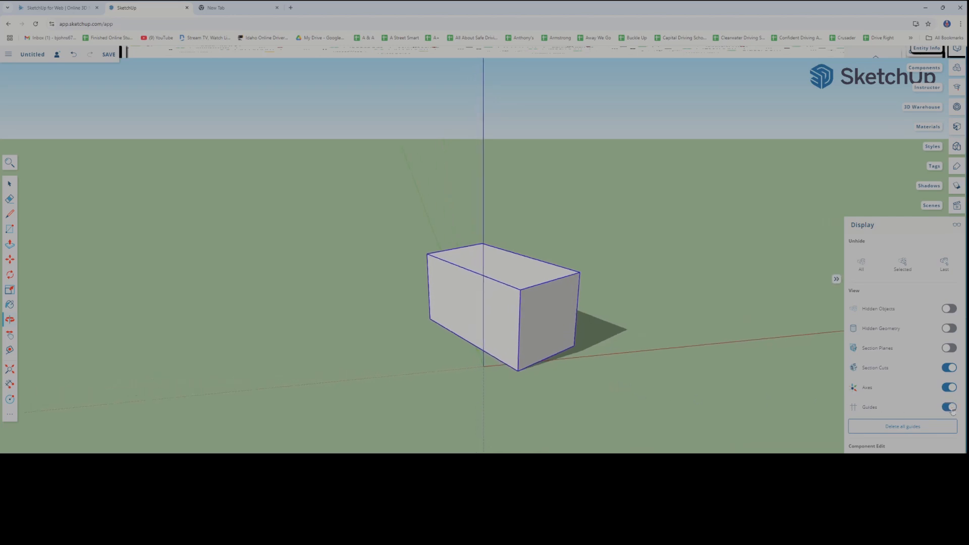
{"action": "left_click_drag", "start_coordinate": [801, 429], "coordinate": [659, 333]}
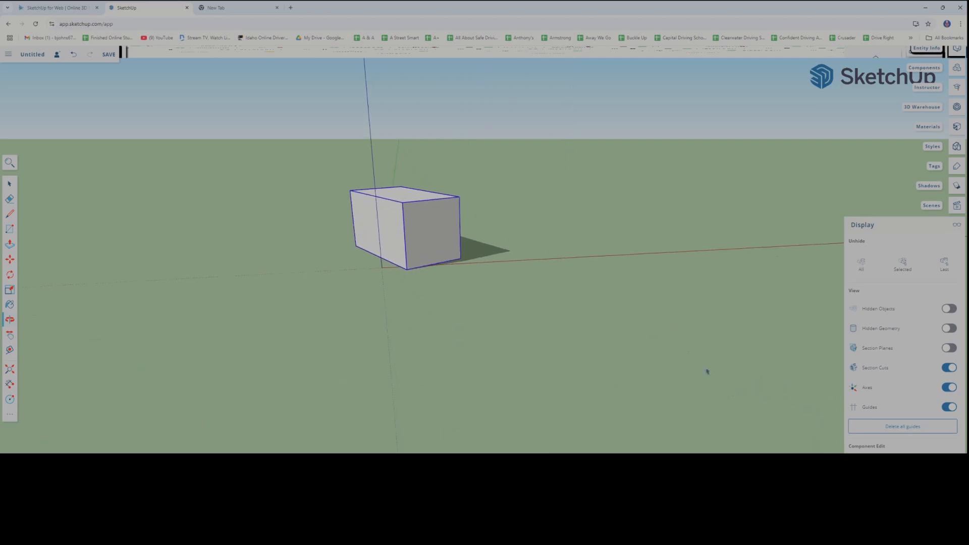
{"action": "scroll", "coordinate": [903, 384], "scroll_direction": "down", "scroll_amount": 1}
{"action": "scroll", "coordinate": [903, 383], "scroll_direction": "up", "scroll_amount": 1}
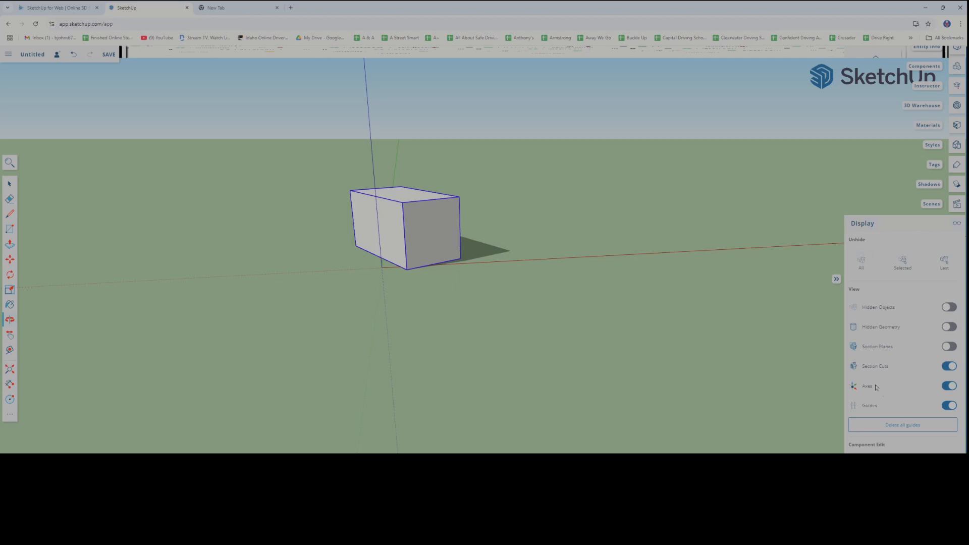
{"action": "left_click", "coordinate": [957, 223]}
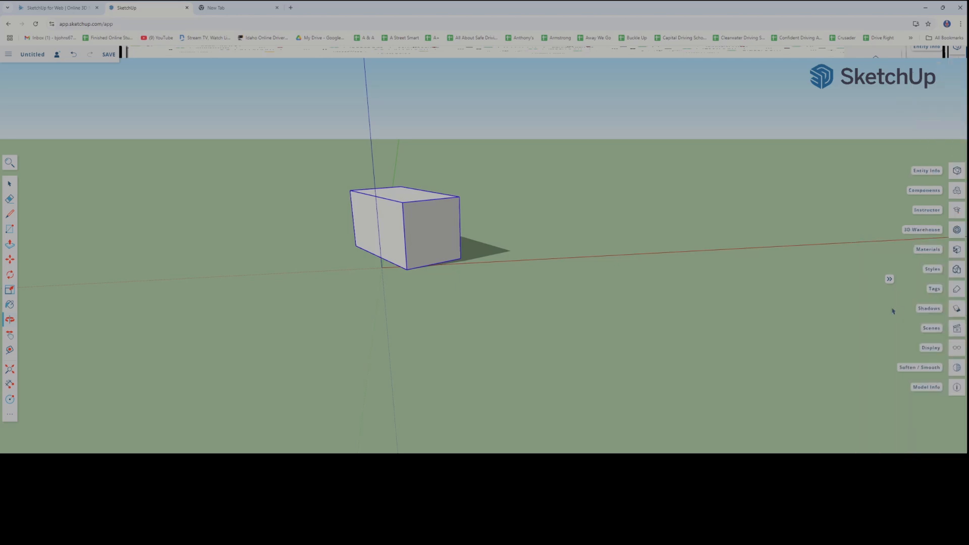
Open the model info settings and adjust the view so the box and its shadow are seen up close
{"action": "left_click", "coordinate": [957, 387]}
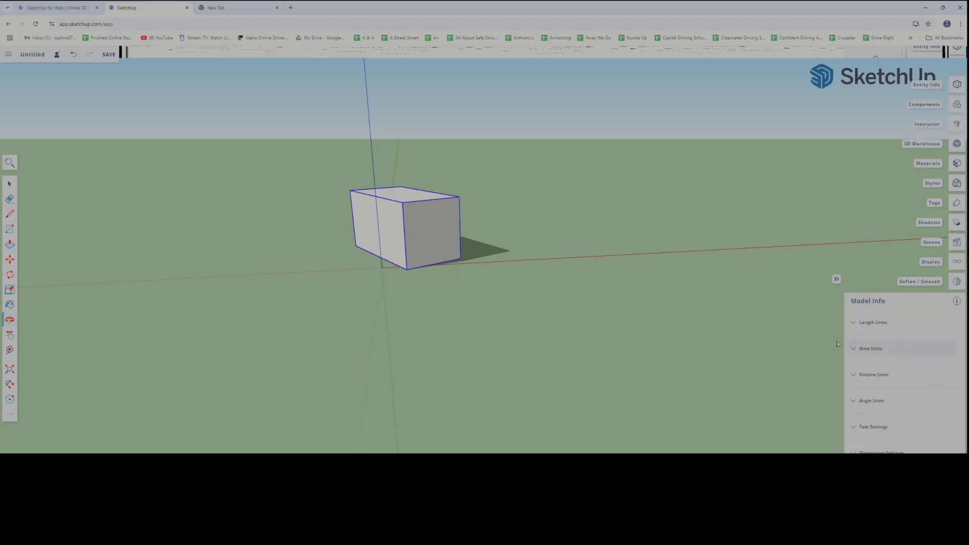
{"action": "left_click_drag", "start_coordinate": [498, 290], "coordinate": [505, 368]}
{"action": "middle_click_drag", "start_coordinate": [505, 368], "coordinate": [497, 392], "text": "shift"}
{"action": "scroll", "coordinate": [483, 318], "scroll_direction": "up", "scroll_amount": 6}
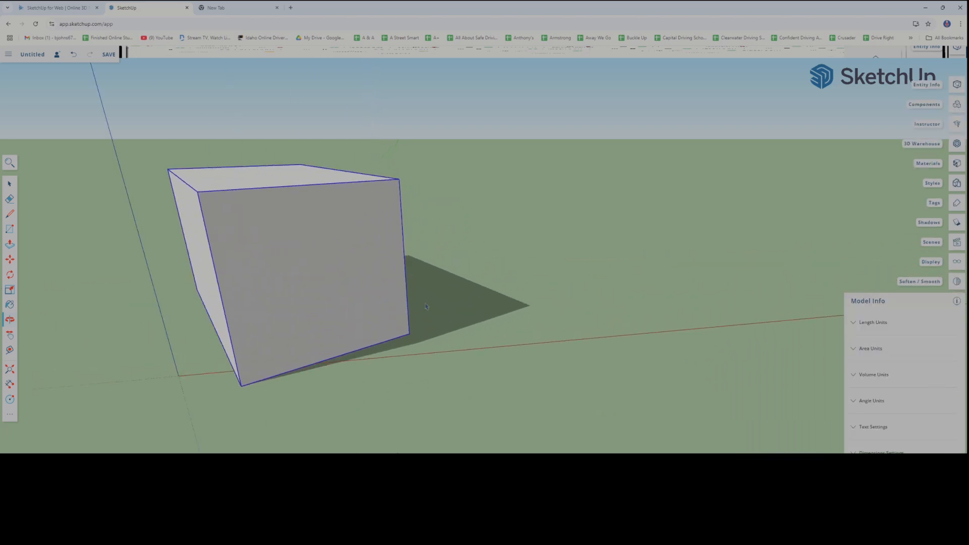
{"action": "middle_click_drag", "start_coordinate": [426, 303], "coordinate": [582, 281], "text": "shift"}
{"action": "scroll", "coordinate": [362, 298], "scroll_direction": "down", "scroll_amount": 3}
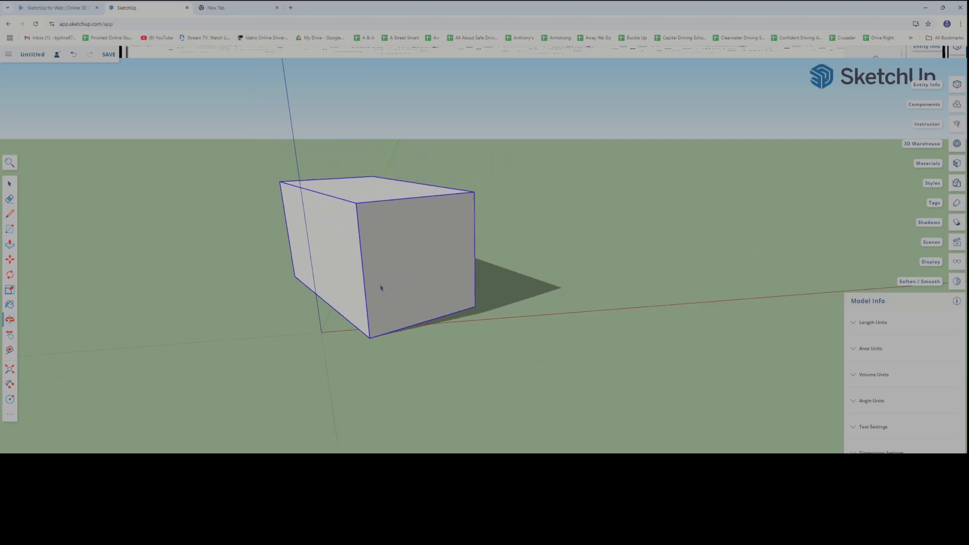
{"action": "scroll", "coordinate": [382, 288], "scroll_direction": "up", "scroll_amount": 3}
{"action": "scroll", "coordinate": [388, 288], "scroll_direction": "down", "scroll_amount": 3}
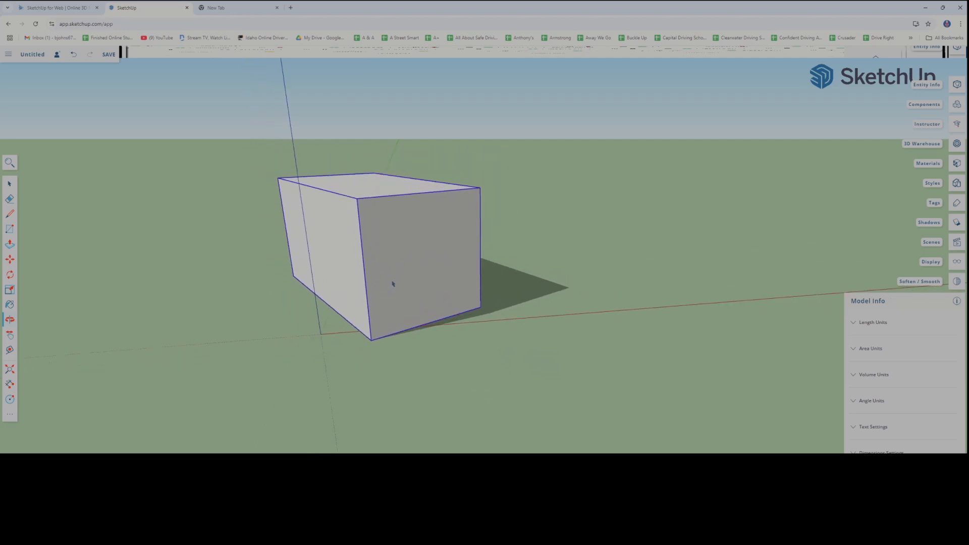
{"action": "middle_click_drag", "start_coordinate": [392, 284], "coordinate": [416, 272], "text": "shift"}
{"action": "scroll", "coordinate": [322, 290], "scroll_direction": "down", "scroll_amount": 2}
{"action": "scroll", "coordinate": [333, 287], "scroll_direction": "up", "scroll_amount": 3}
{"action": "scroll", "coordinate": [333, 281], "scroll_direction": "down", "scroll_amount": 3}
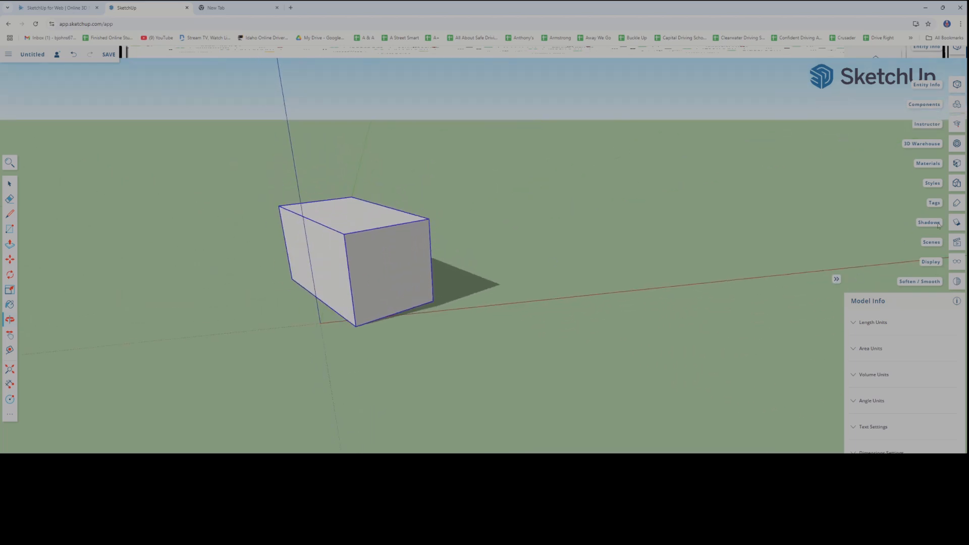
Try the default Wireframe style on the box, switch back to Simple Style, and close the styles
{"action": "left_click", "coordinate": [957, 183]}
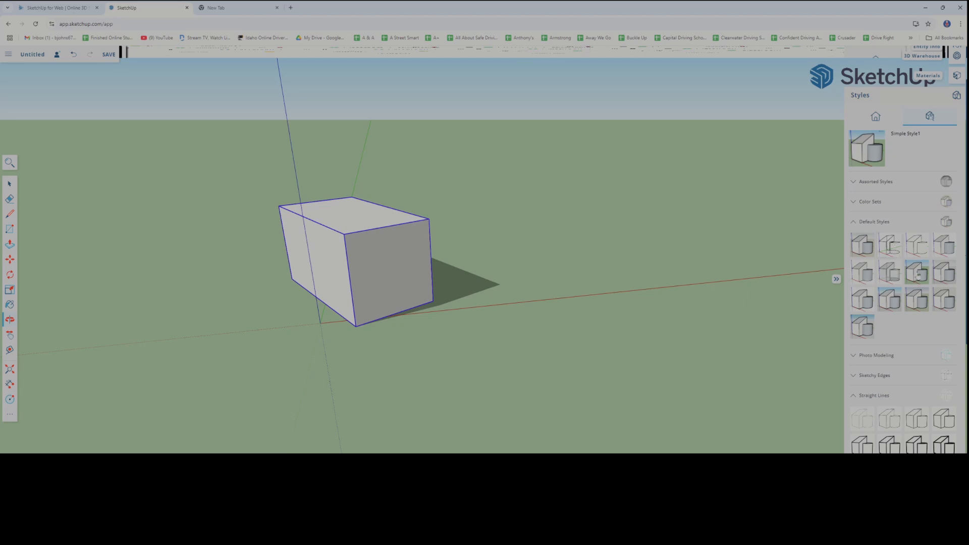
{"action": "left_click", "coordinate": [895, 253]}
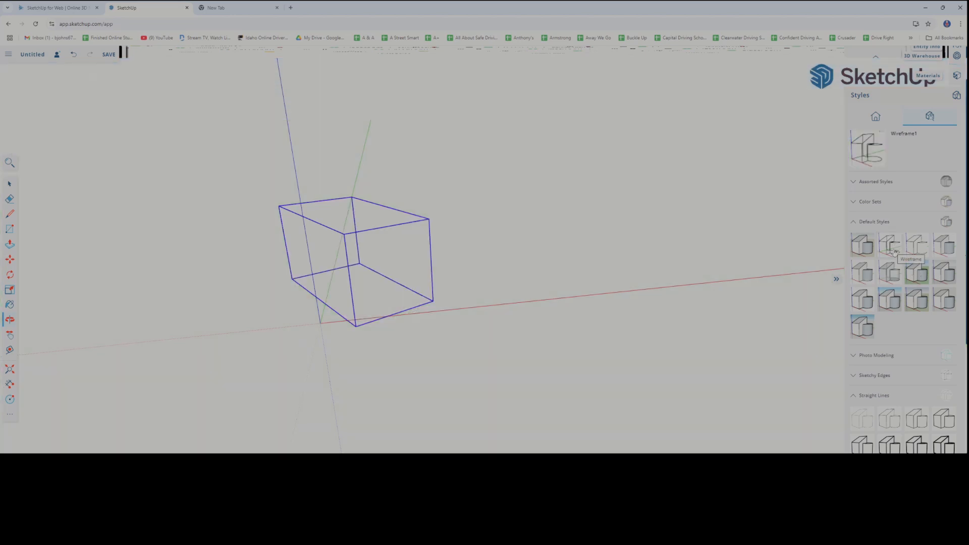
{"action": "left_click", "coordinate": [918, 274]}
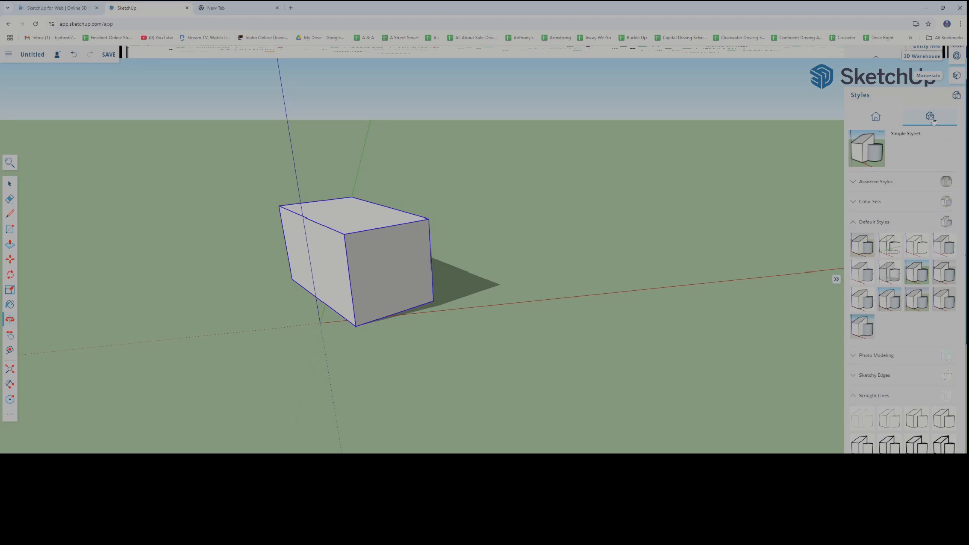
{"action": "left_click", "coordinate": [957, 96]}
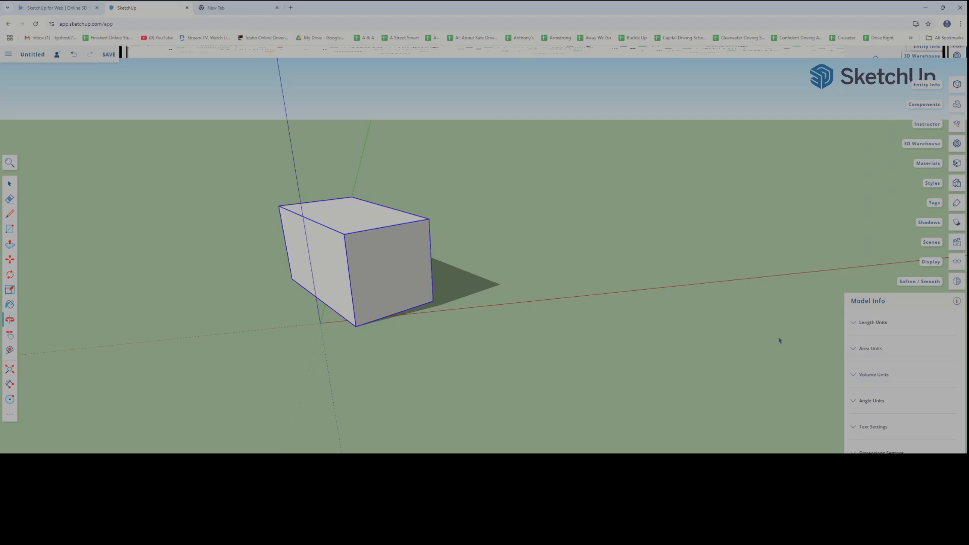
Dimension the lower edge of the box's shaded end face and the vertical edge beside the shadow
{"action": "scroll", "coordinate": [347, 365], "scroll_direction": "up", "scroll_amount": 5}
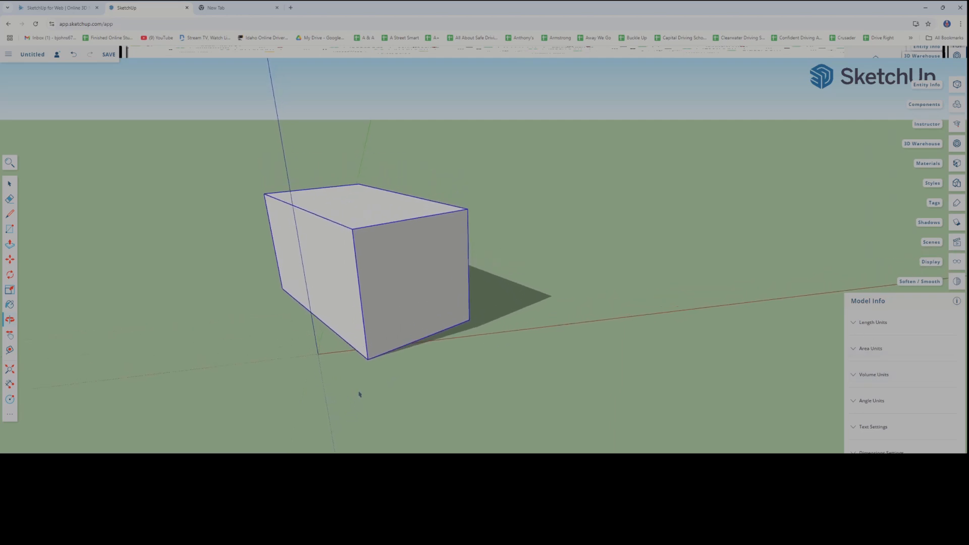
{"action": "left_click", "coordinate": [9, 386]}
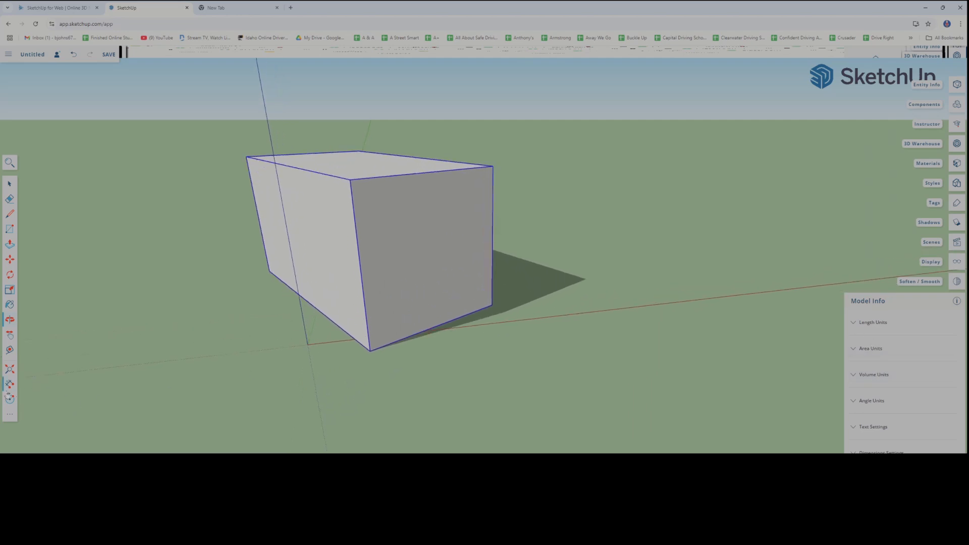
{"action": "left_click", "coordinate": [370, 350]}
{"action": "left_click", "coordinate": [493, 305]}
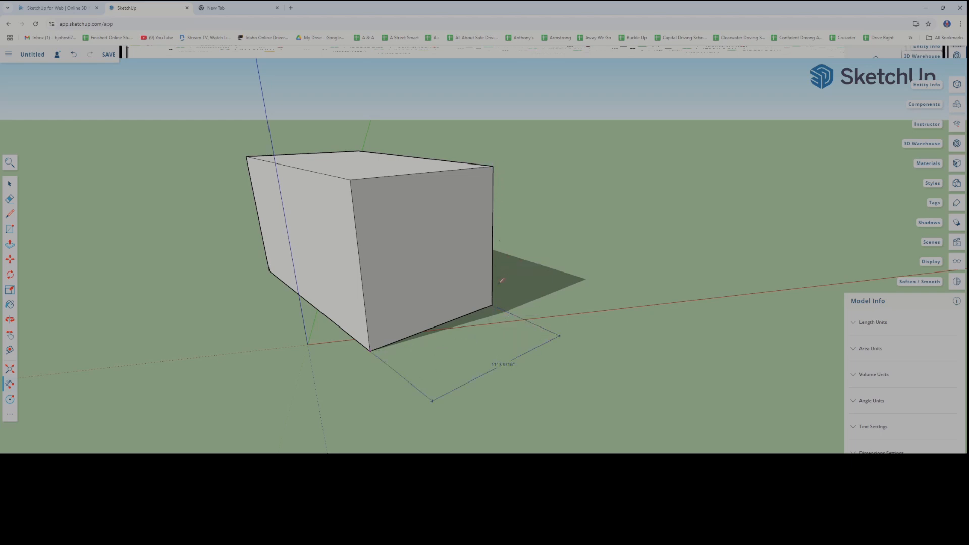
{"action": "left_click", "coordinate": [492, 305]}
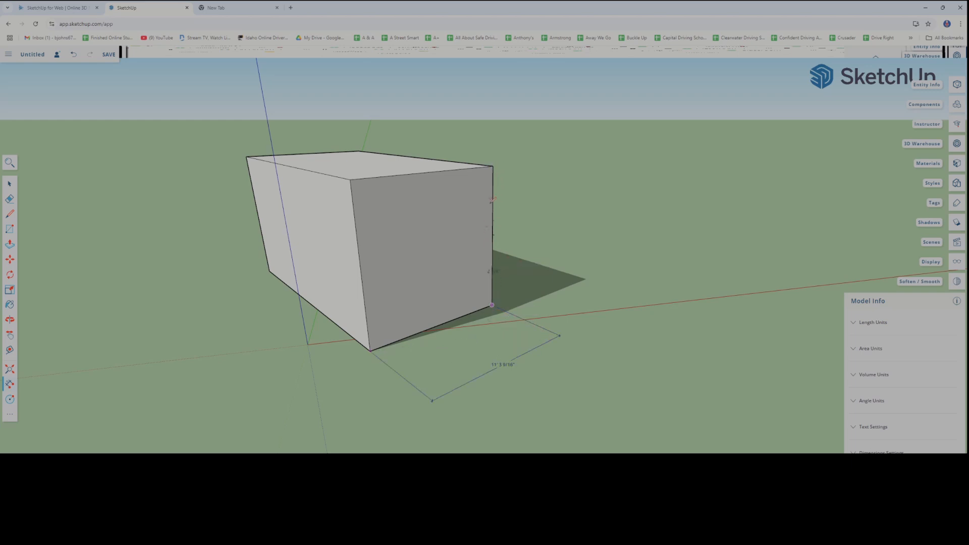
{"action": "left_click", "coordinate": [493, 166]}
{"action": "left_click", "coordinate": [526, 166]}
Open the length unit settings in the model info
{"action": "middle_click_drag", "start_coordinate": [566, 337], "coordinate": [567, 340]}
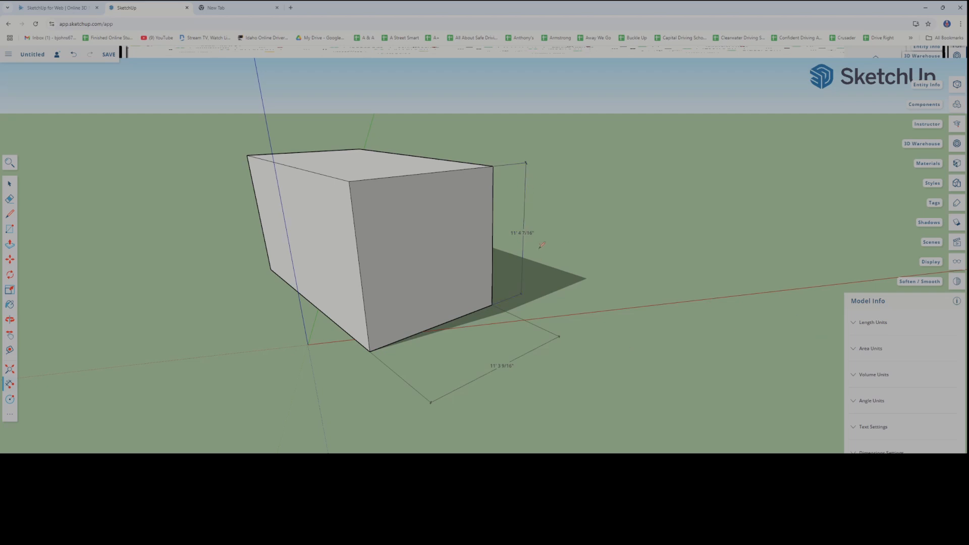
{"action": "left_click", "coordinate": [854, 323]}
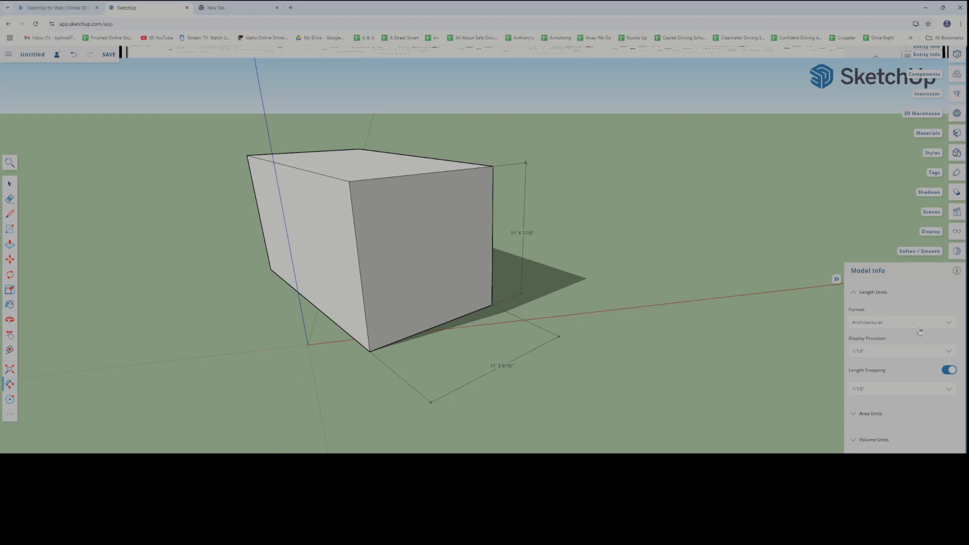
Try the Decimal Feet length format on the box's dimensions, followed by the Millimeter format
{"action": "left_click", "coordinate": [948, 324]}
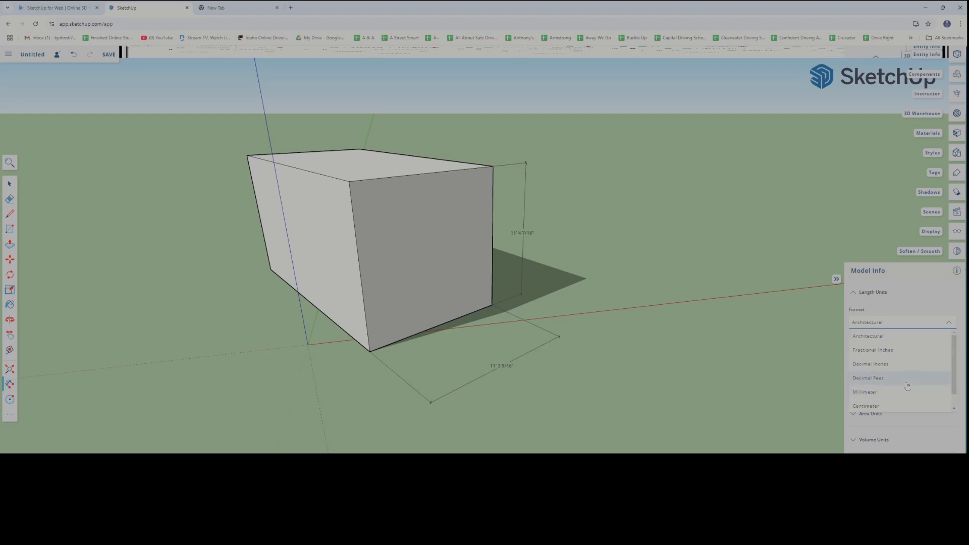
{"action": "left_click", "coordinate": [875, 384]}
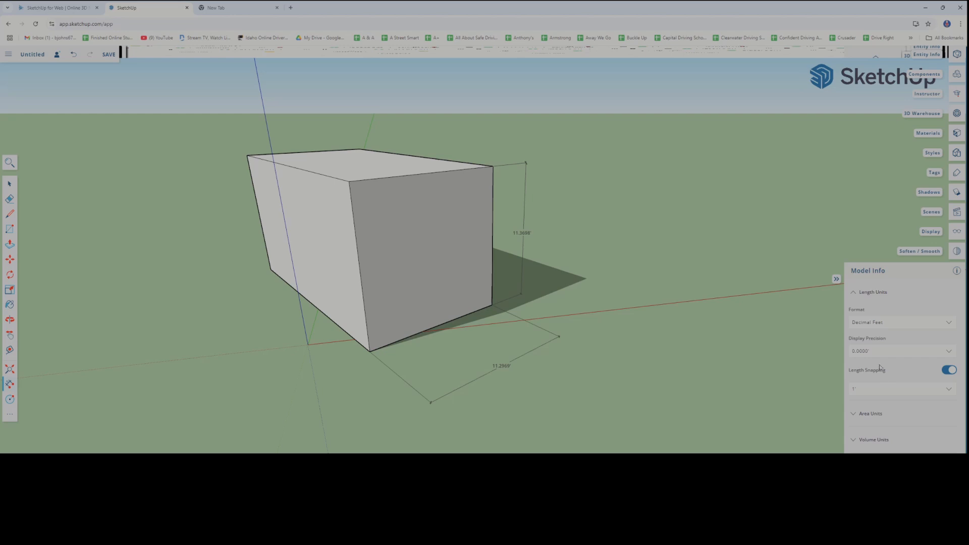
{"action": "left_click", "coordinate": [897, 327]}
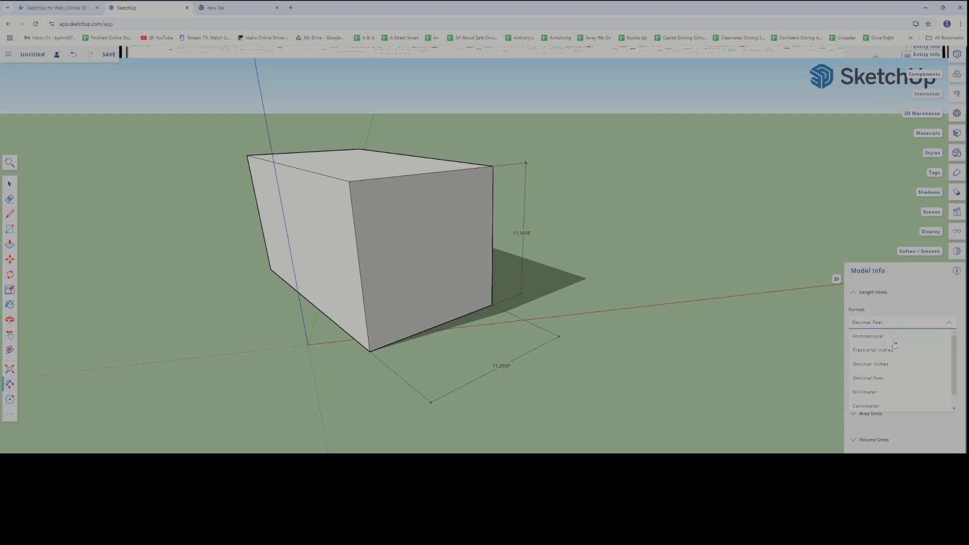
{"action": "left_click", "coordinate": [867, 392]}
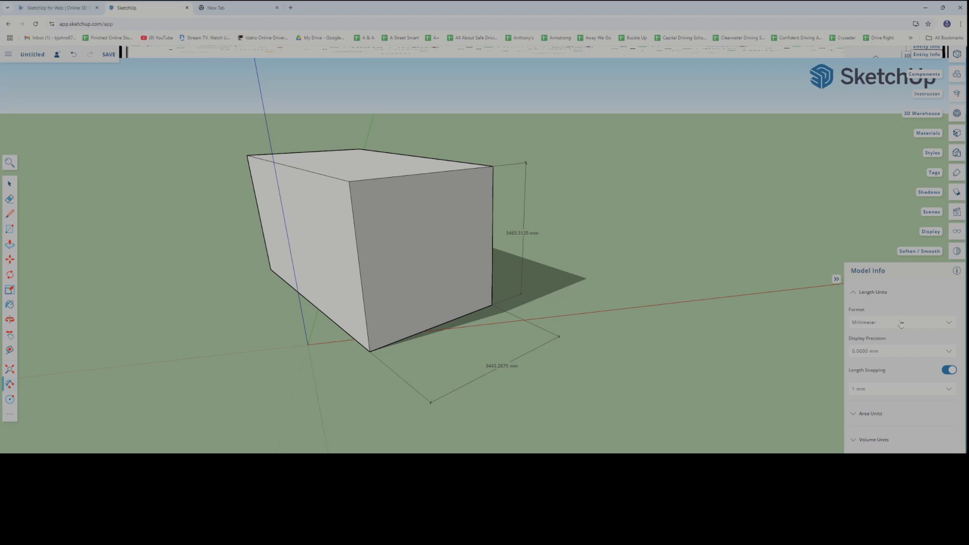
Switch the length format to Architectural, try Fractional Inches, and return it to Architectural
{"action": "left_click", "coordinate": [940, 324]}
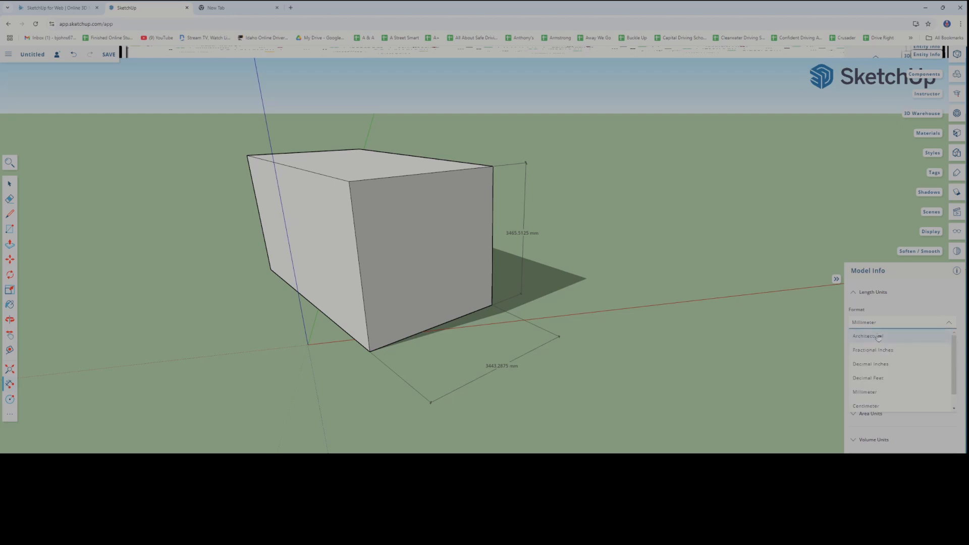
{"action": "left_click", "coordinate": [879, 337]}
{"action": "left_click", "coordinate": [948, 324]}
{"action": "left_click", "coordinate": [909, 351]}
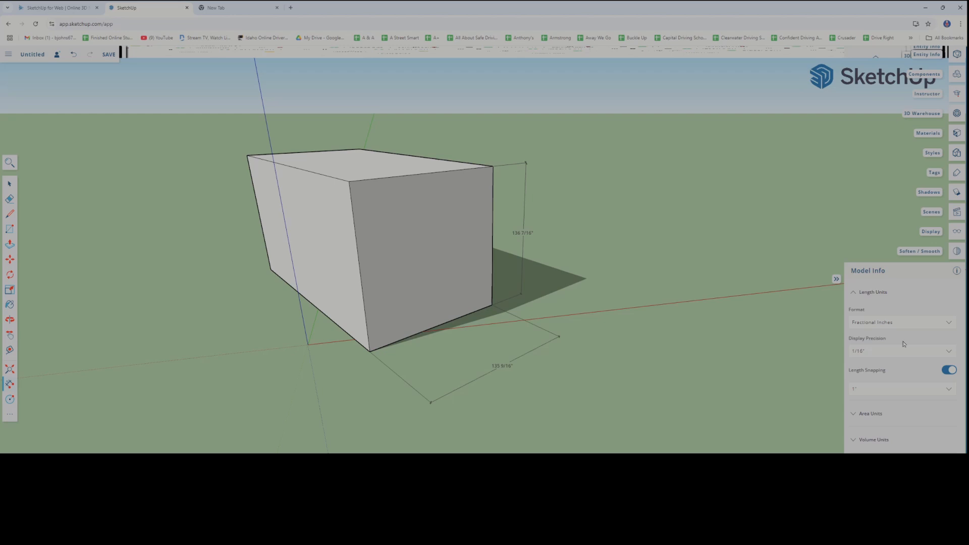
{"action": "left_click", "coordinate": [940, 327]}
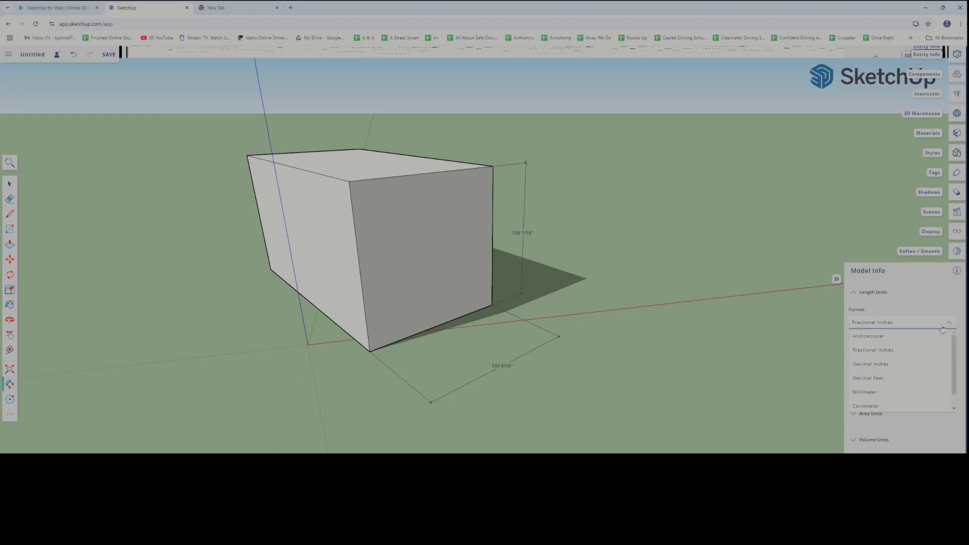
{"action": "left_click", "coordinate": [877, 335]}
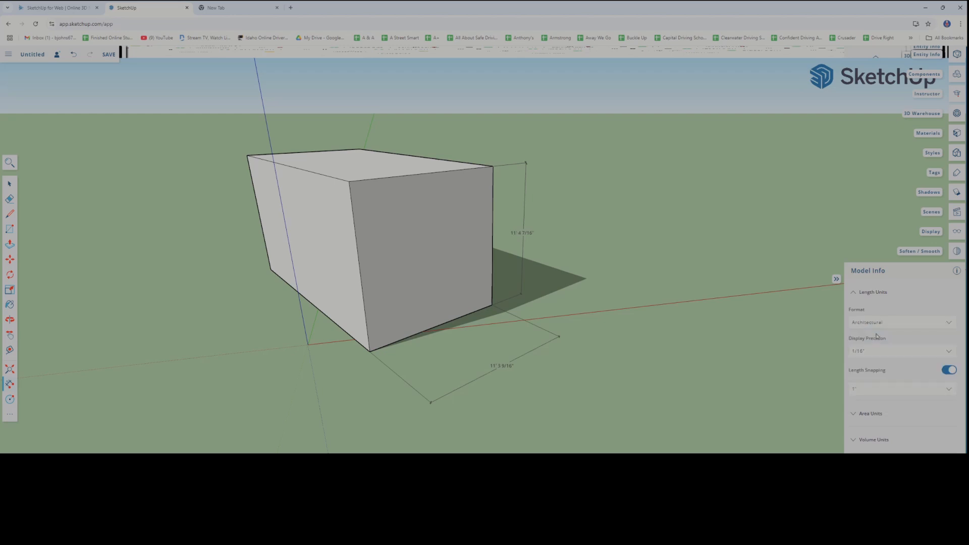
{"action": "left_click", "coordinate": [931, 326]}
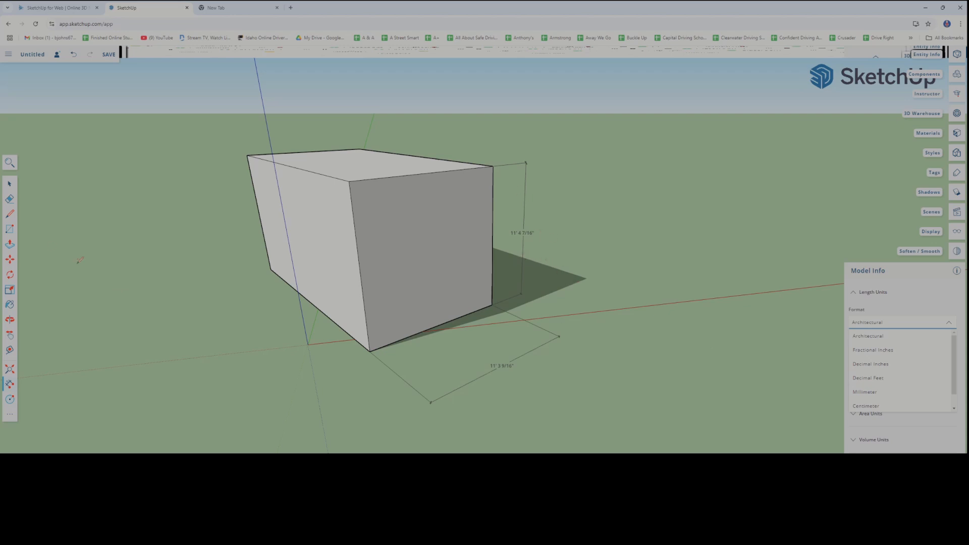
Draw a small square on the ground near the tip of the box's shadow and extrude it into a cube about 305 mm wide and 330 mm high
{"action": "left_click", "coordinate": [10, 229]}
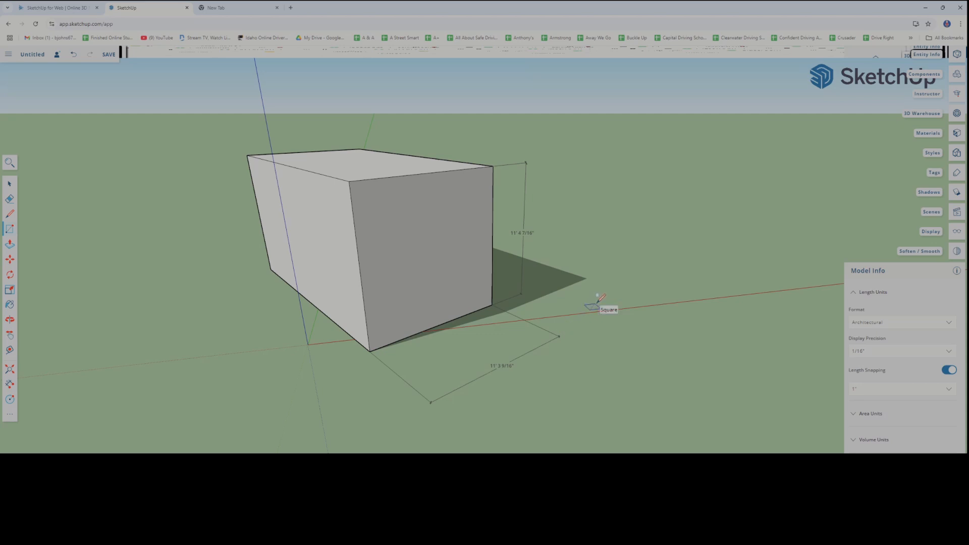
{"action": "left_click", "coordinate": [598, 303]}
{"action": "scroll", "coordinate": [606, 326], "scroll_direction": "up", "scroll_amount": 5}
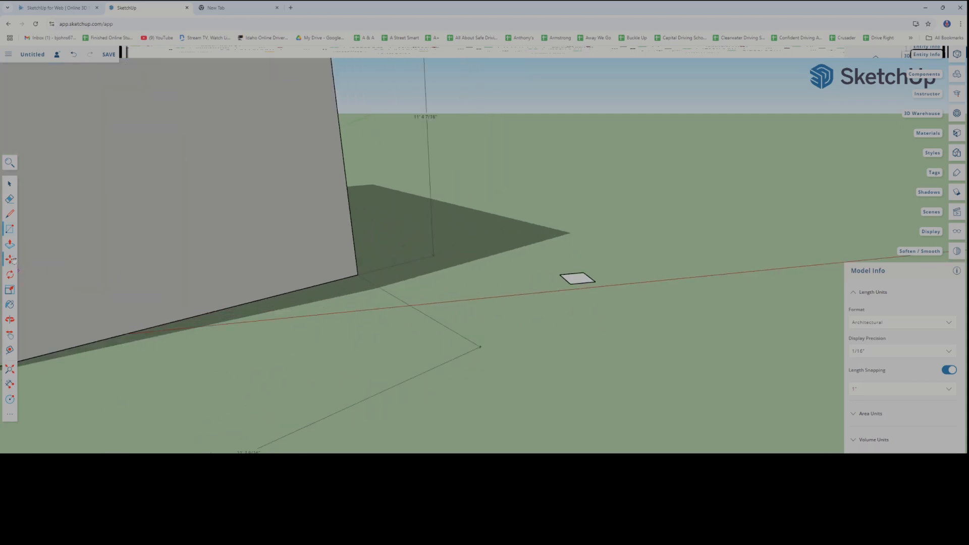
{"action": "key", "text": "p"}
{"action": "left_click", "coordinate": [578, 278]}
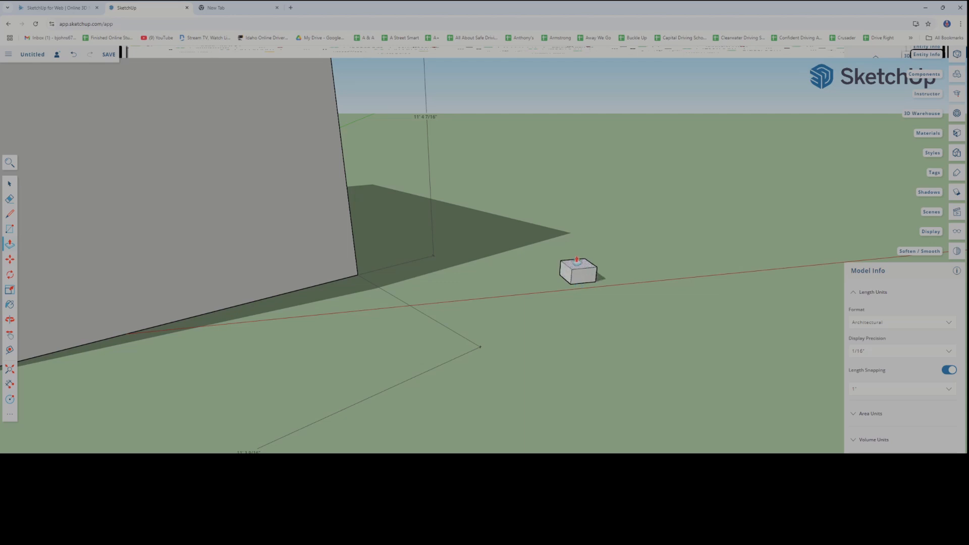
{"action": "left_click", "coordinate": [579, 251]}
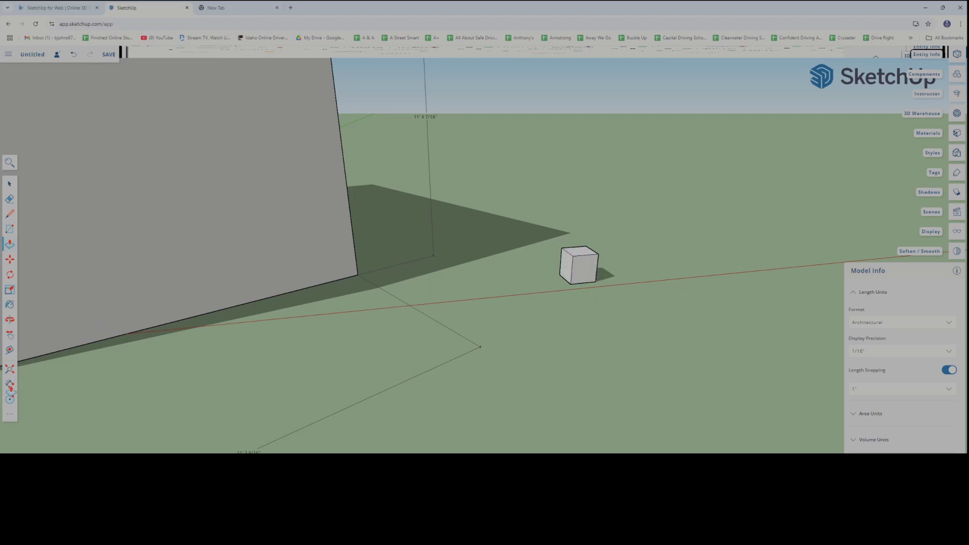
Dimension the vertical edge and the lower edge of the small cube's front face
{"action": "scroll", "coordinate": [568, 289], "scroll_direction": "up", "scroll_amount": 5}
{"action": "middle_click_drag", "start_coordinate": [554, 290], "coordinate": [463, 356], "text": "shift"}
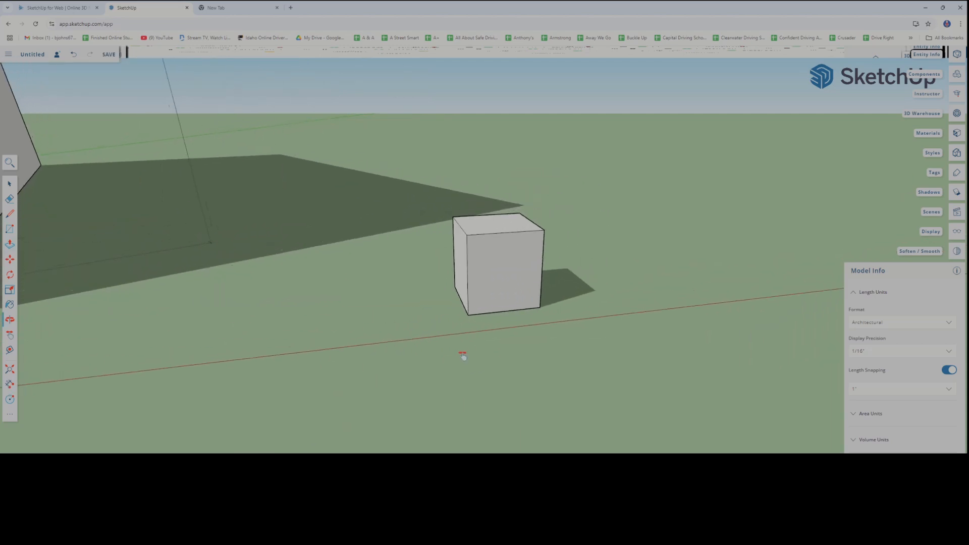
{"action": "scroll", "coordinate": [434, 317], "scroll_direction": "up", "scroll_amount": 3}
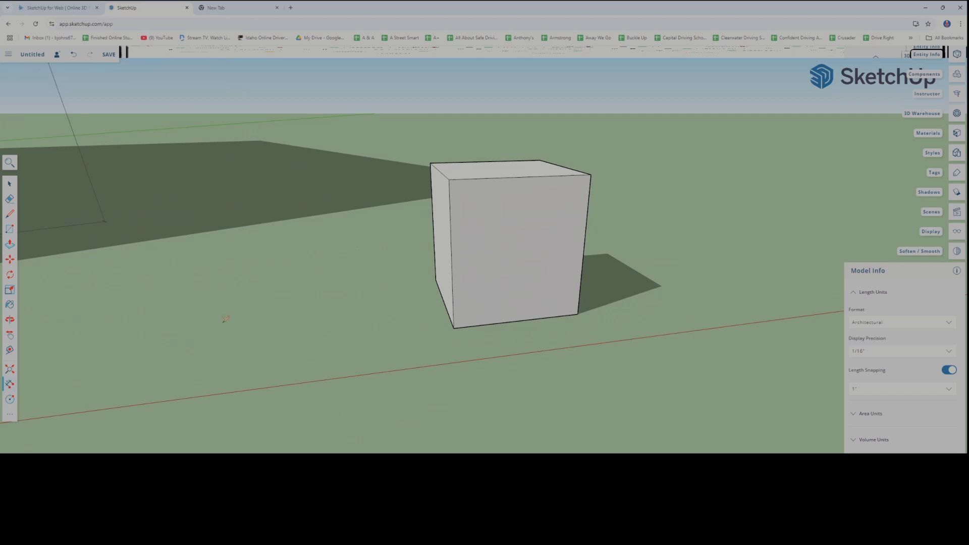
{"action": "left_click", "coordinate": [449, 180]}
{"action": "left_click", "coordinate": [454, 328]}
{"action": "left_click", "coordinate": [404, 333]}
{"action": "left_click", "coordinate": [581, 312]}
{"action": "left_click", "coordinate": [571, 357]}
Set the length format to Millimeter and inspect the small cube's dimensions up close
{"action": "scroll", "coordinate": [571, 357], "scroll_direction": "down", "scroll_amount": 10}
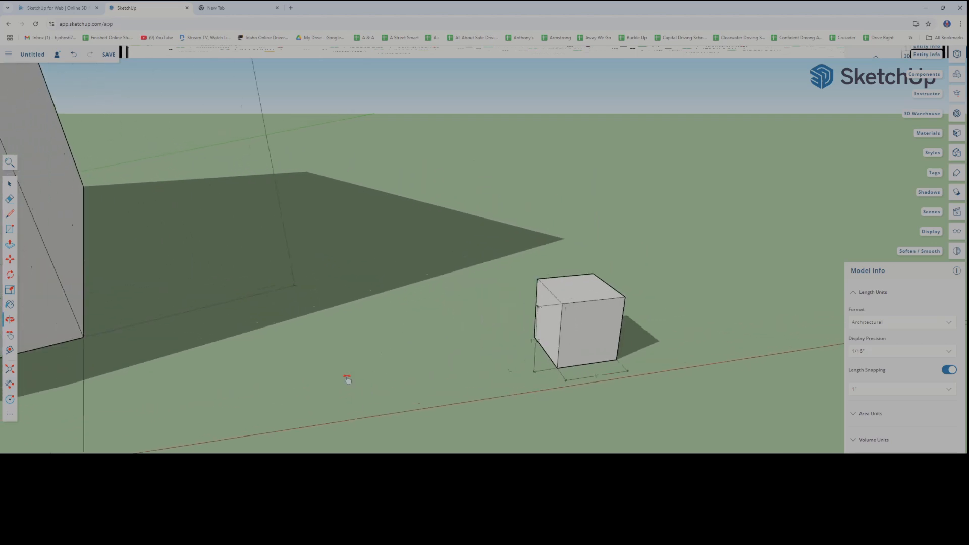
{"action": "scroll", "coordinate": [272, 354], "scroll_direction": "down", "scroll_amount": 5}
{"action": "middle_click_drag", "start_coordinate": [247, 354], "coordinate": [195, 344]}
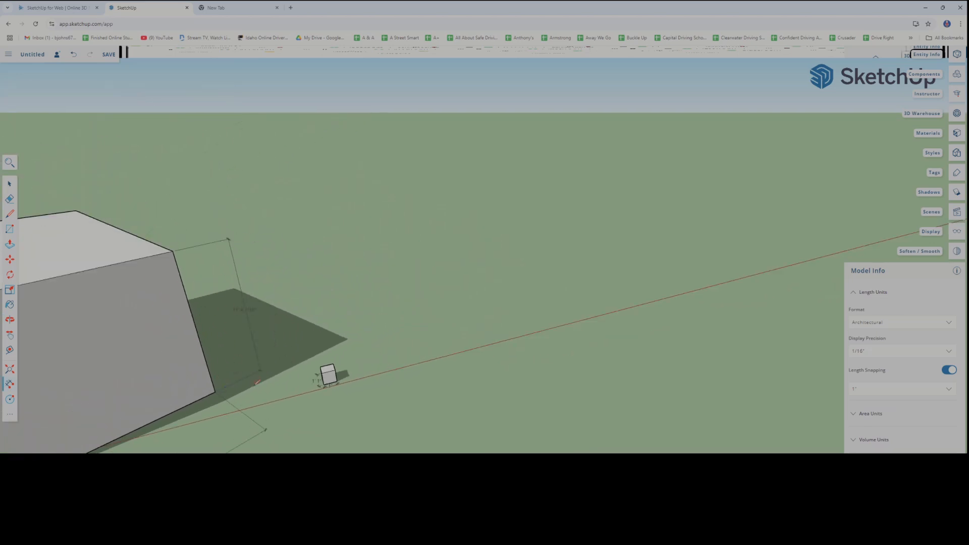
{"action": "scroll", "coordinate": [255, 385], "scroll_direction": "up", "scroll_amount": 3}
{"action": "middle_click_drag", "start_coordinate": [256, 385], "coordinate": [308, 325], "text": "shift"}
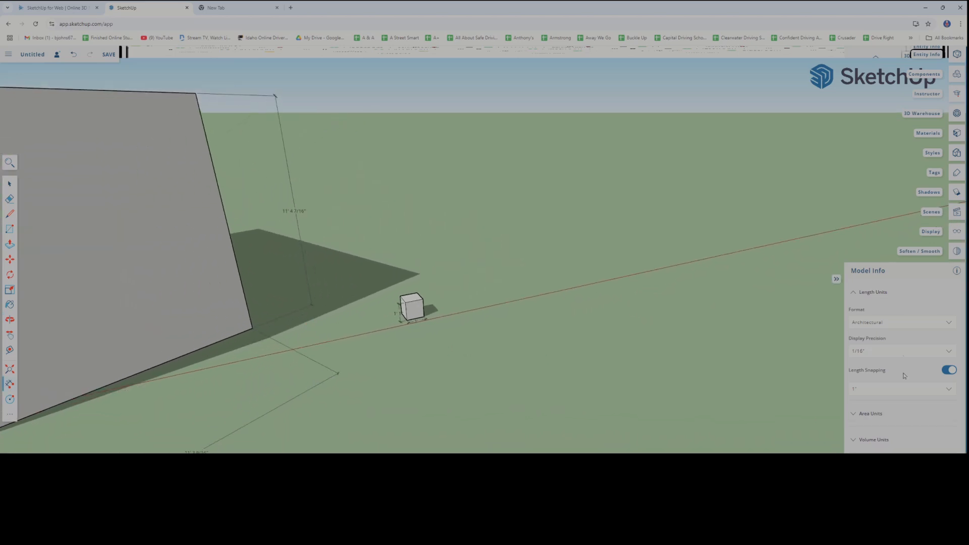
{"action": "left_click", "coordinate": [929, 322]}
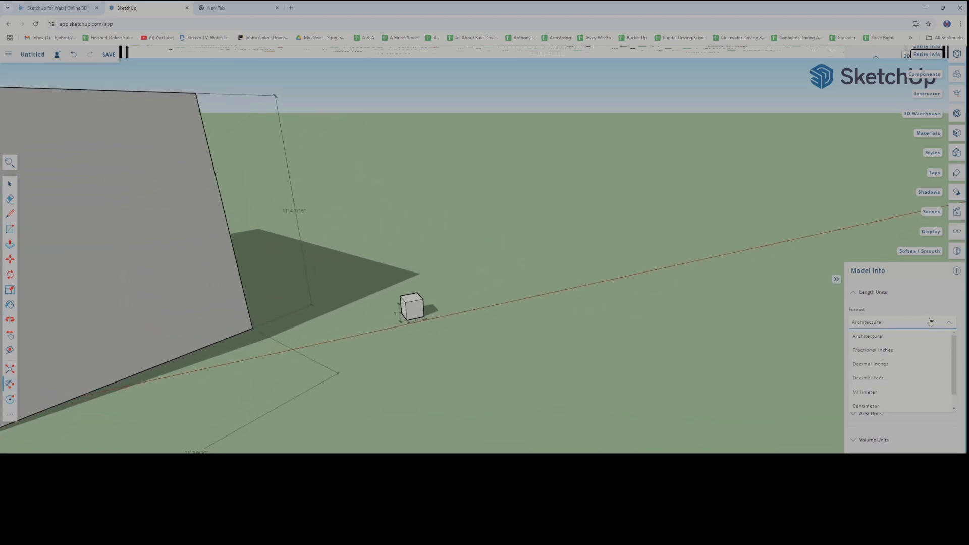
{"action": "left_click", "coordinate": [875, 393]}
{"action": "scroll", "coordinate": [300, 310], "scroll_direction": "up", "scroll_amount": 3}
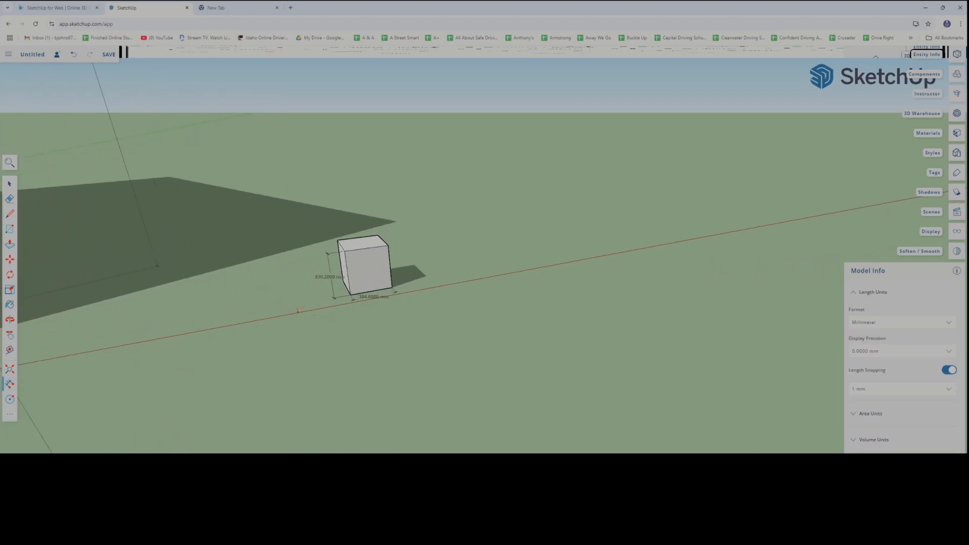
{"action": "scroll", "coordinate": [354, 323], "scroll_direction": "up", "scroll_amount": 5}
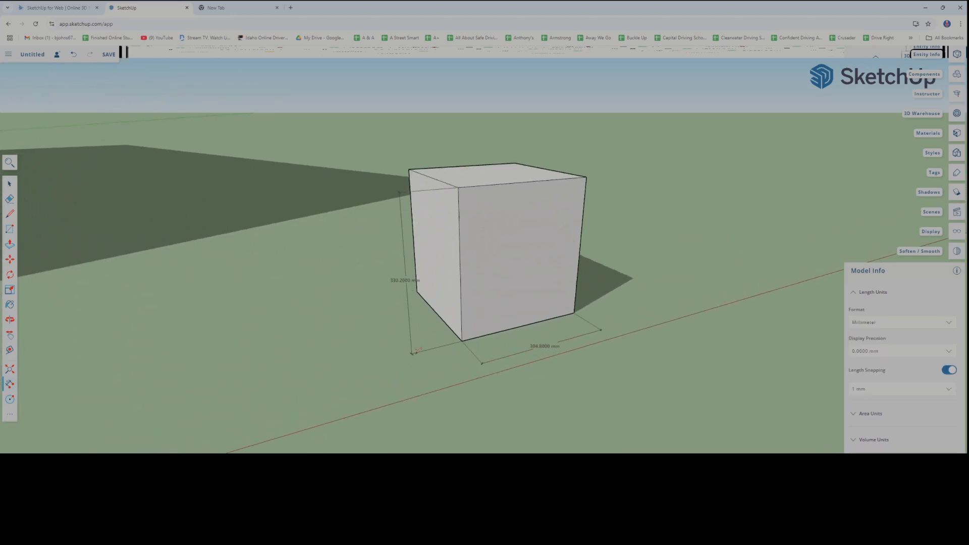
{"action": "scroll", "coordinate": [394, 321], "scroll_direction": "down", "scroll_amount": 3}
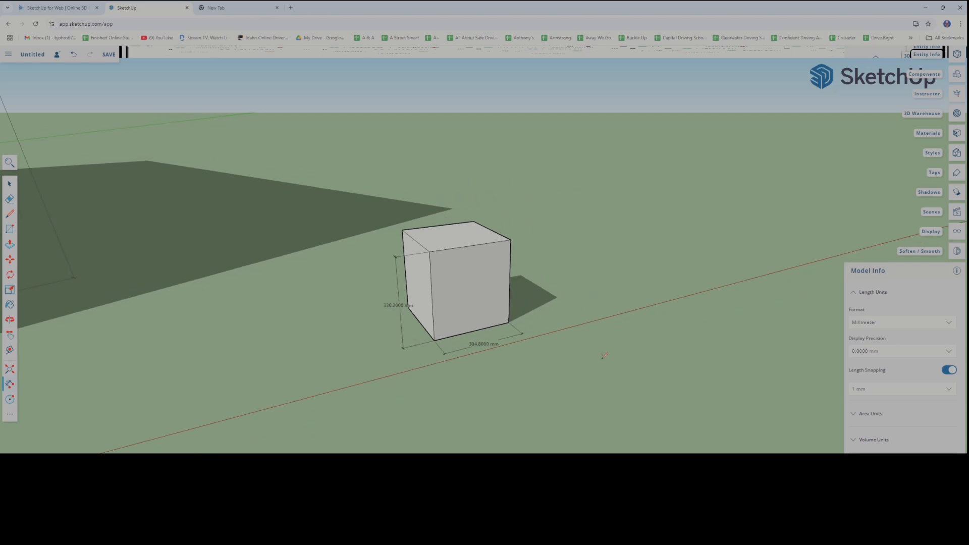
Set the length format to Centimeter and inspect the small cube's dimensions
{"action": "left_click", "coordinate": [899, 324]}
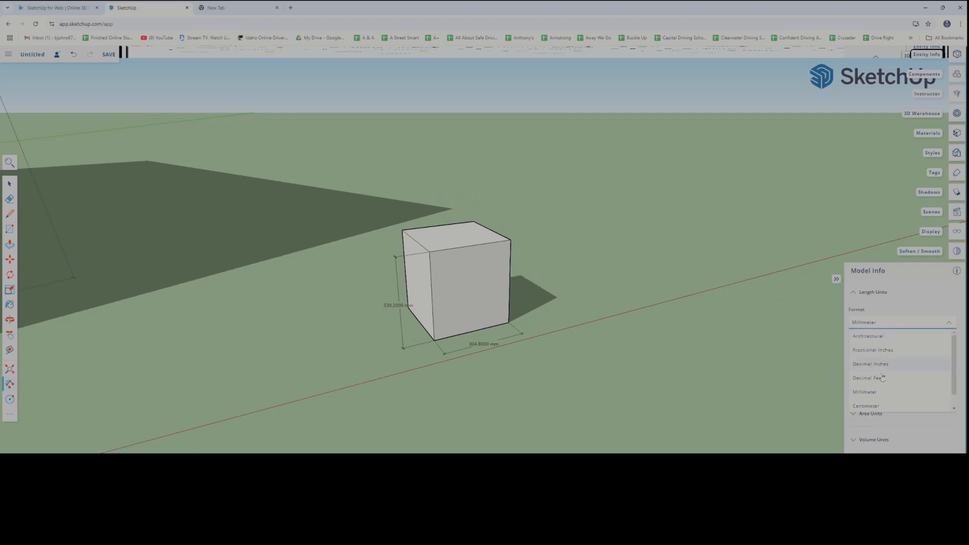
{"action": "left_click", "coordinate": [866, 406]}
{"action": "scroll", "coordinate": [461, 306], "scroll_direction": "up", "scroll_amount": 2}
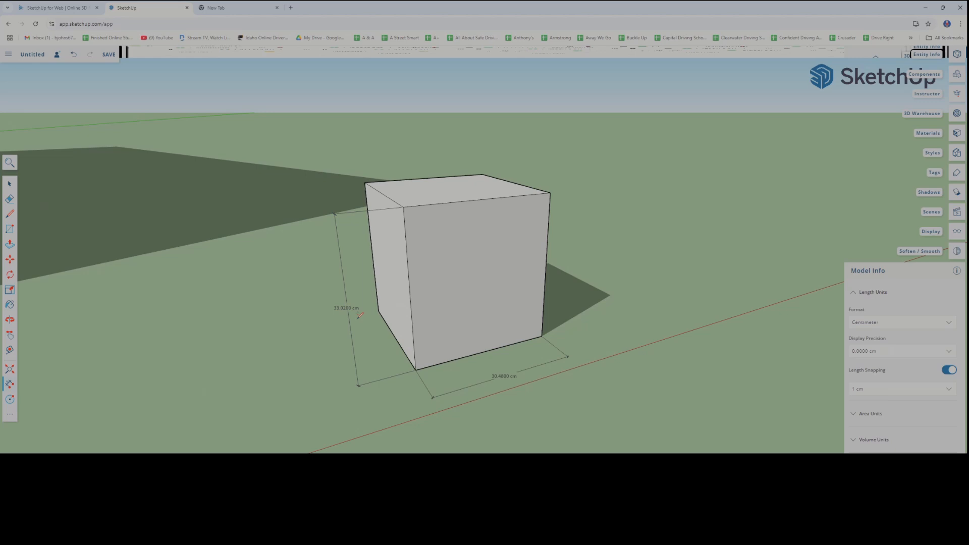
{"action": "scroll", "coordinate": [232, 321], "scroll_direction": "down", "scroll_amount": 2}
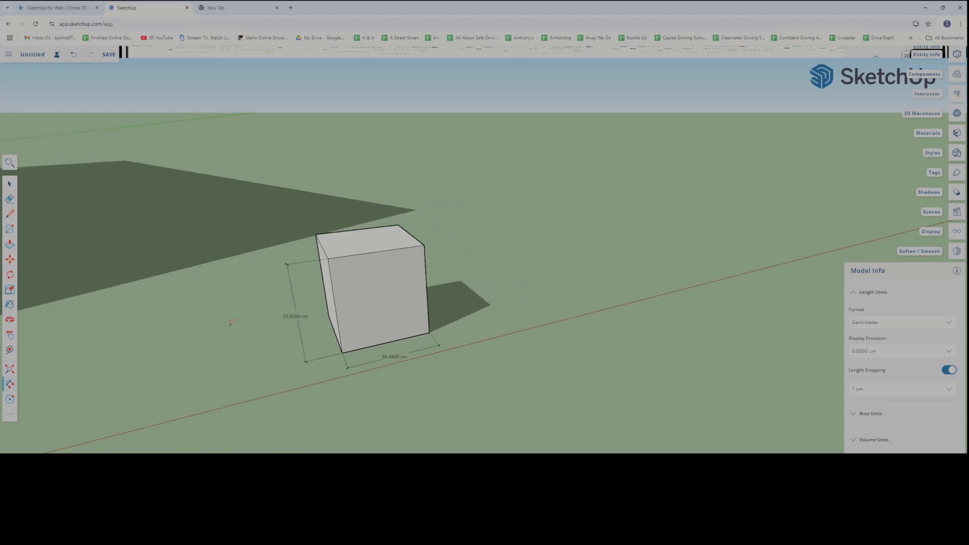
Compare the centimetre dimensions of the large box with those of the small cube
{"action": "middle_click_drag", "start_coordinate": [215, 340], "coordinate": [371, 343], "text": "shift"}
{"action": "scroll", "coordinate": [372, 343], "scroll_direction": "down", "scroll_amount": 2}
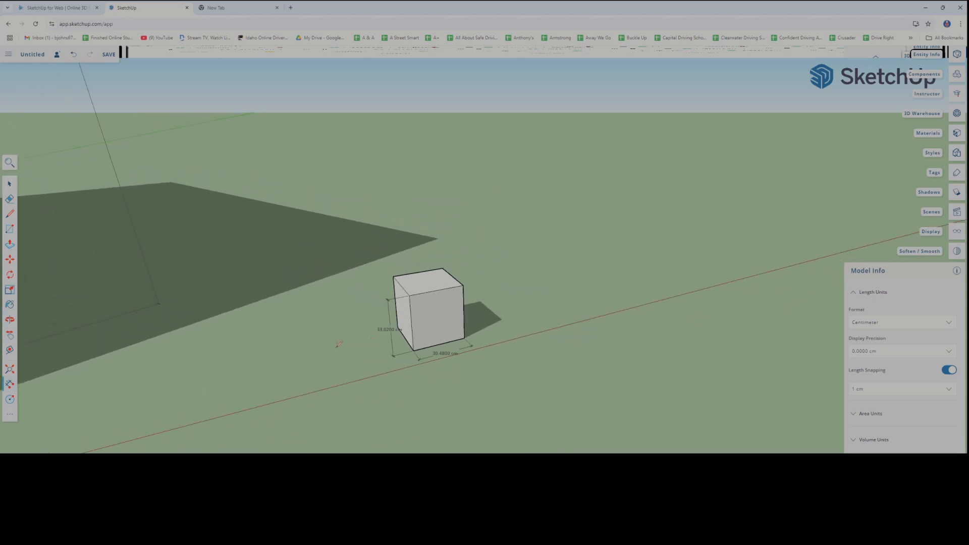
{"action": "scroll", "coordinate": [345, 339], "scroll_direction": "down", "scroll_amount": 1}
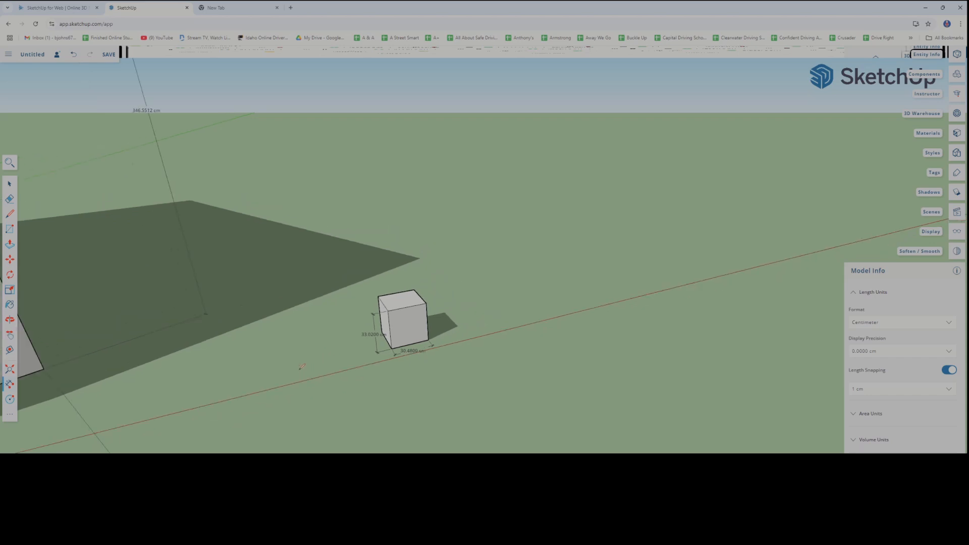
{"action": "scroll", "coordinate": [302, 367], "scroll_direction": "down", "scroll_amount": 4}
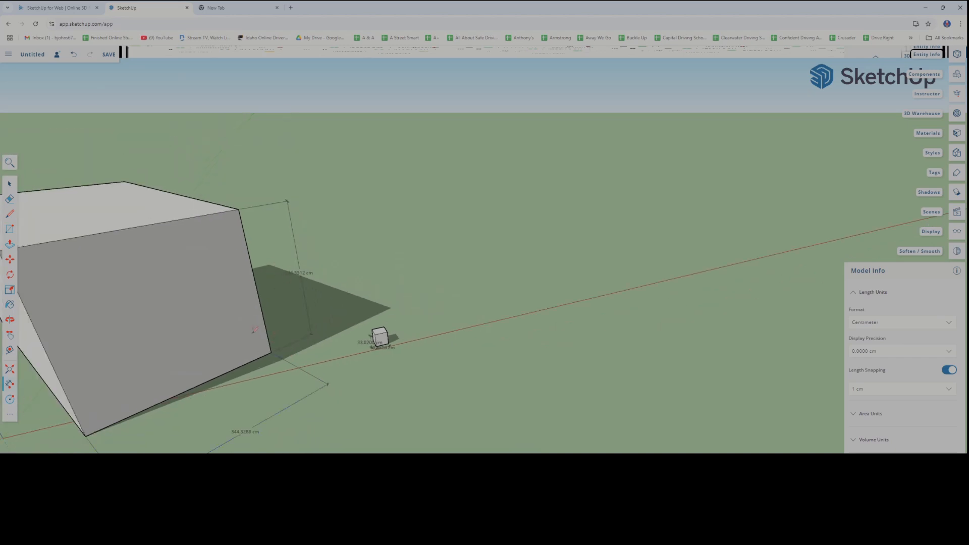
{"action": "scroll", "coordinate": [285, 333], "scroll_direction": "up", "scroll_amount": 2}
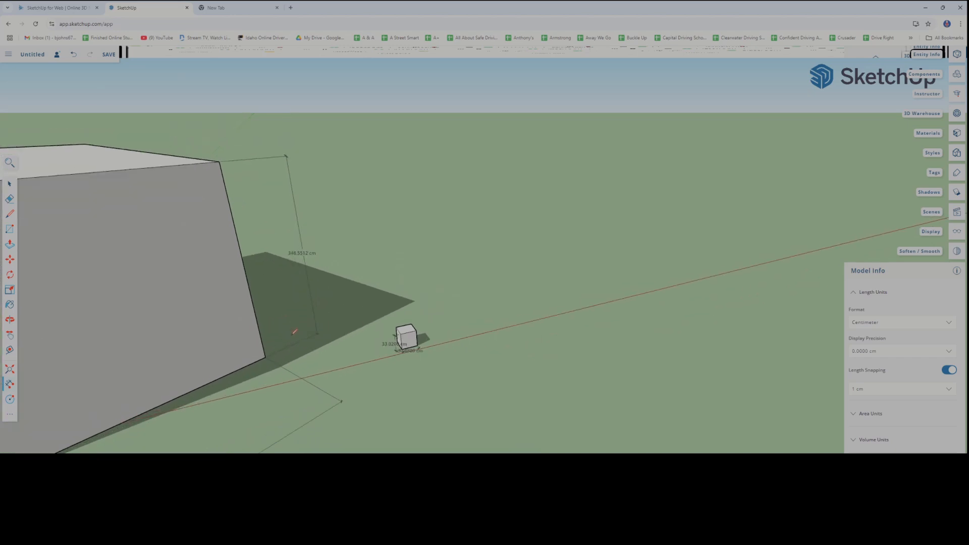
{"action": "scroll", "coordinate": [386, 390], "scroll_direction": "up", "scroll_amount": 6}
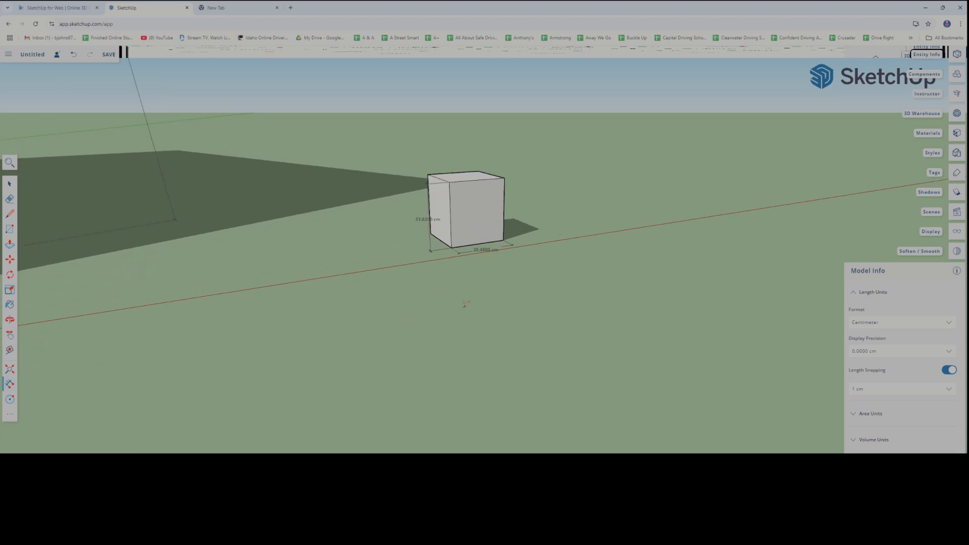
{"action": "middle_click_drag", "start_coordinate": [463, 305], "coordinate": [296, 398], "text": "shift"}
{"action": "scroll", "coordinate": [296, 398], "scroll_direction": "up", "scroll_amount": 2}
{"action": "scroll", "coordinate": [363, 345], "scroll_direction": "up", "scroll_amount": 6}
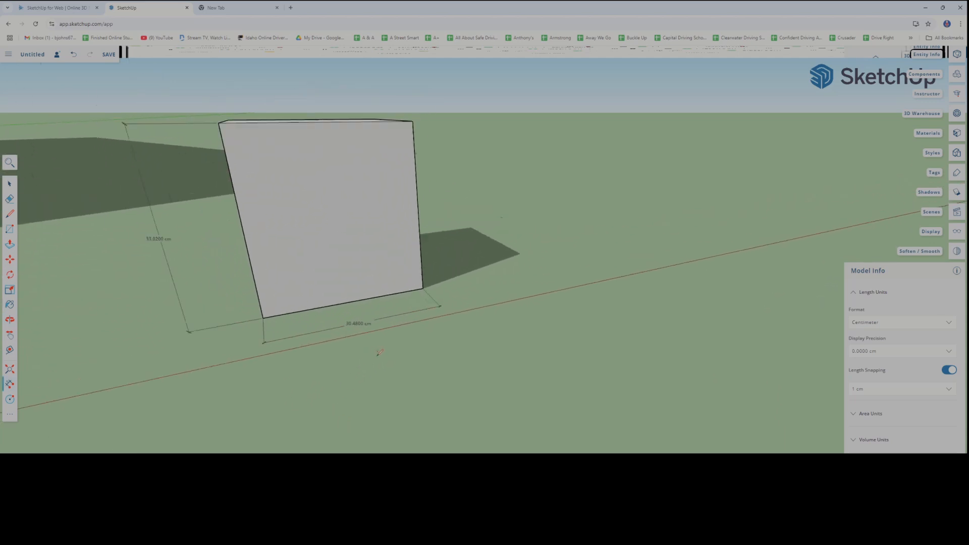
{"action": "scroll", "coordinate": [385, 357], "scroll_direction": "down", "scroll_amount": 3}
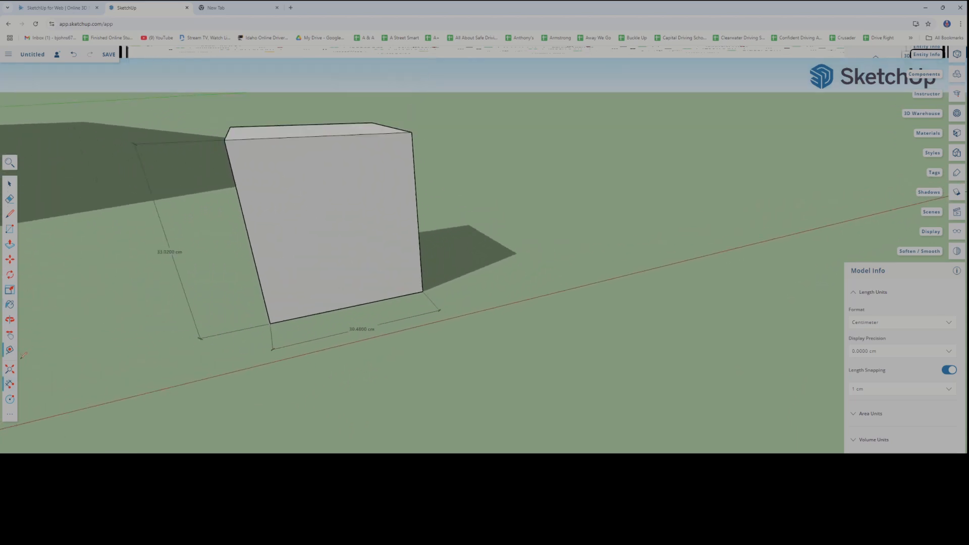
Draw a tiny rectangle about 1.6 cm wide on the ground in front of the small cube and extrude it about 1.6 cm high
{"action": "left_click", "coordinate": [10, 230]}
{"action": "left_click", "coordinate": [388, 391]}
{"action": "left_click", "coordinate": [397, 370]}
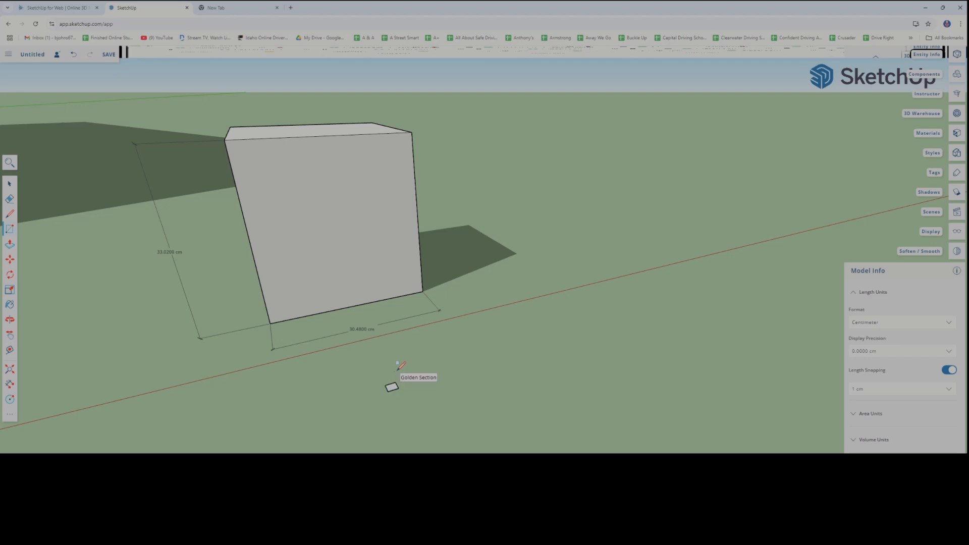
{"action": "scroll", "coordinate": [399, 404], "scroll_direction": "up", "scroll_amount": 5}
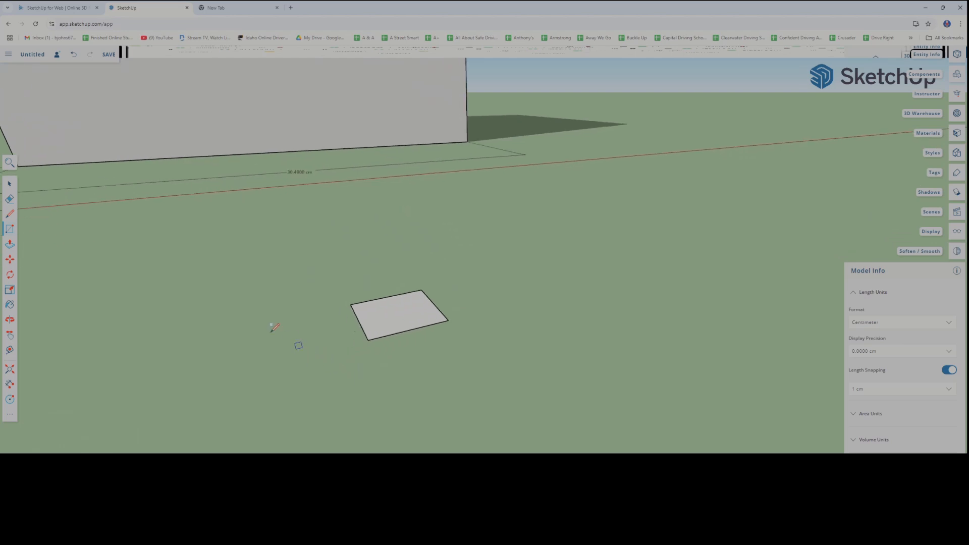
{"action": "left_click", "coordinate": [10, 245]}
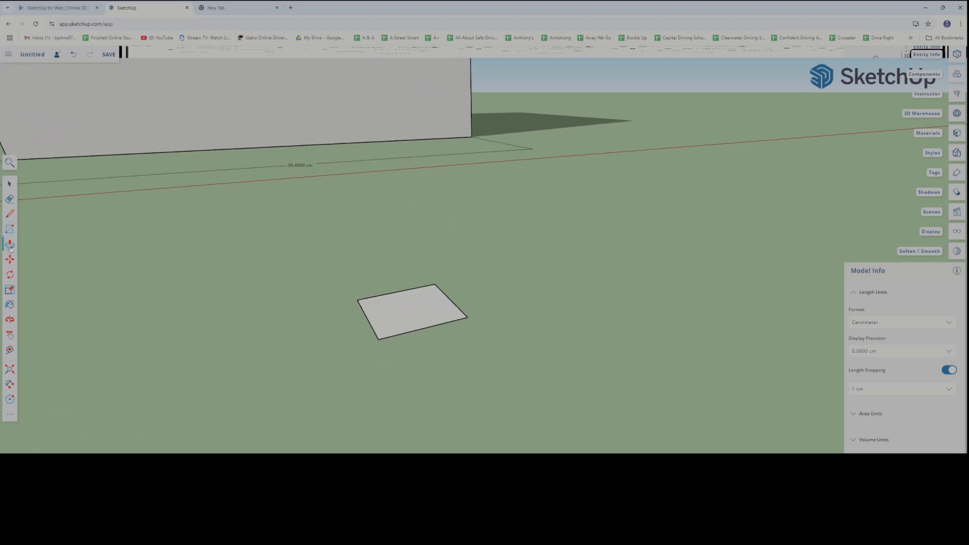
{"action": "left_click_drag", "start_coordinate": [406, 319], "coordinate": [402, 268]}
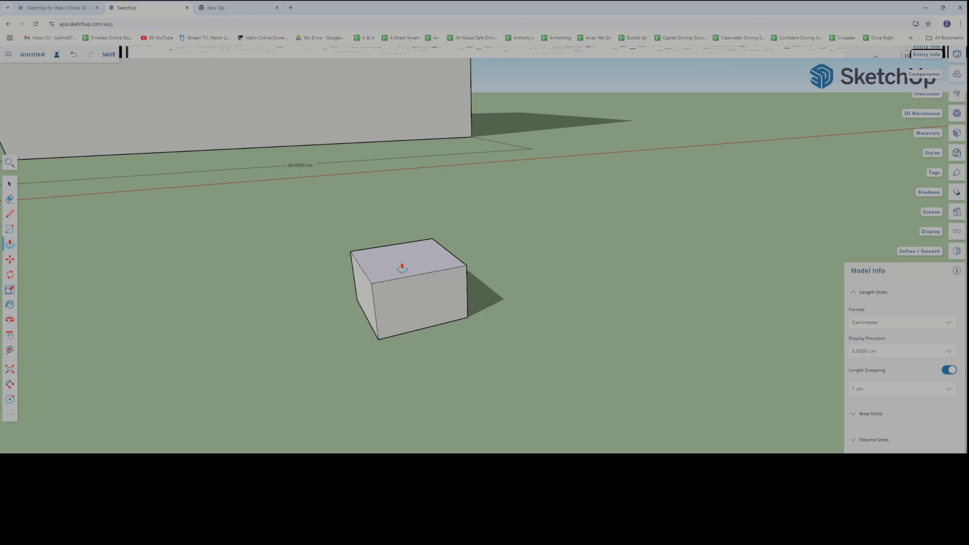
{"action": "left_click_drag", "start_coordinate": [403, 268], "coordinate": [401, 265]}
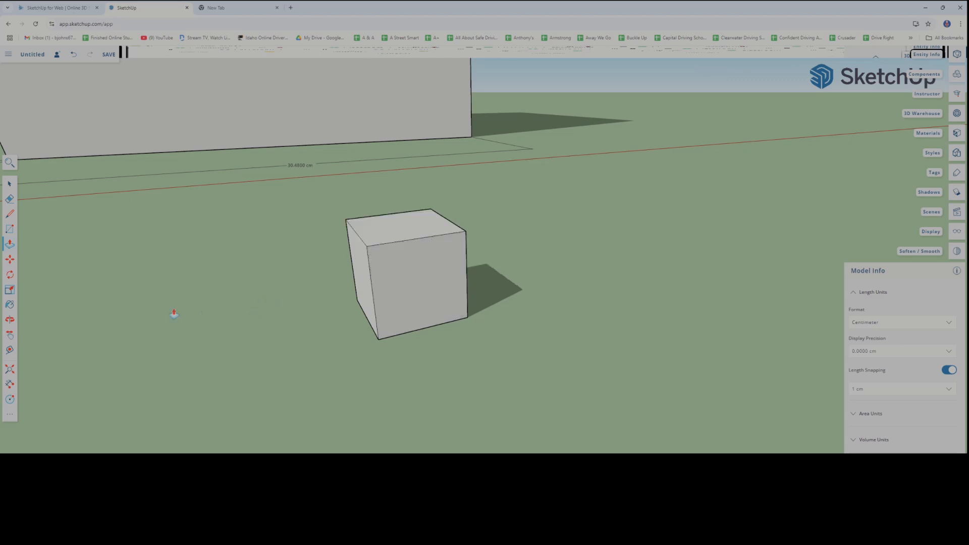
Dimension the lower front edge and the vertical front edge of the tiny cube
{"action": "left_click", "coordinate": [10, 384]}
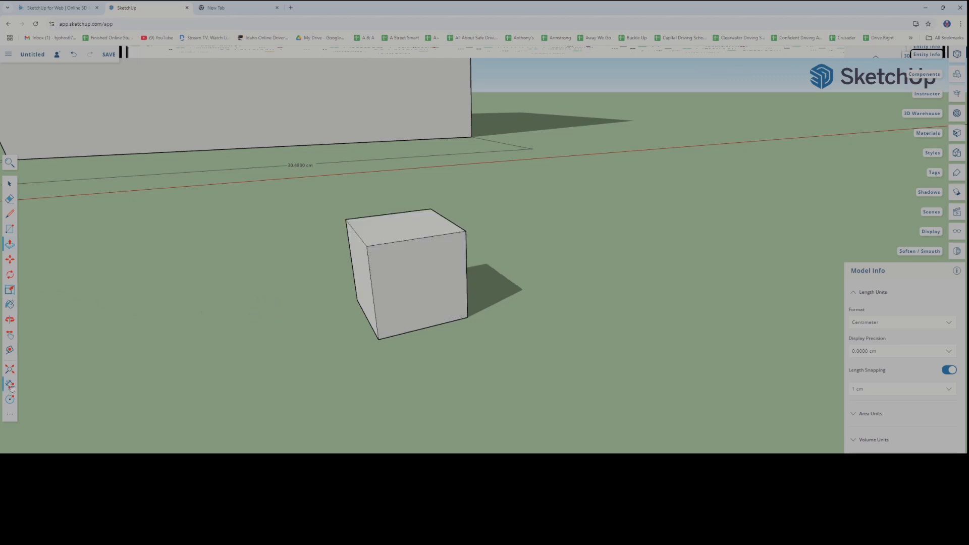
{"action": "left_click", "coordinate": [378, 340]}
{"action": "left_click", "coordinate": [468, 316]}
{"action": "left_click", "coordinate": [485, 336]}
{"action": "left_click", "coordinate": [376, 324]}
Set the length format to Millimeter and the display precision to 0 mm
{"action": "left_click", "coordinate": [891, 323]}
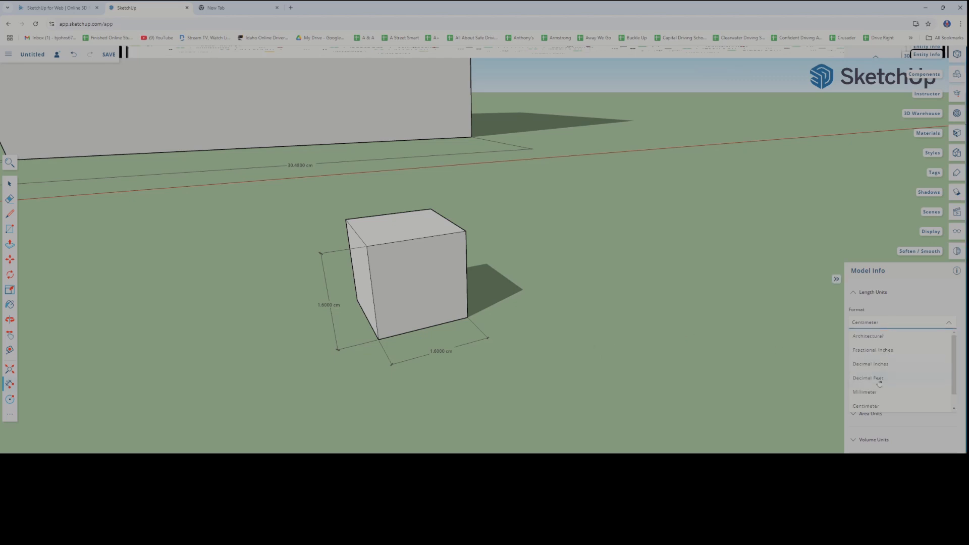
{"action": "left_click", "coordinate": [865, 392]}
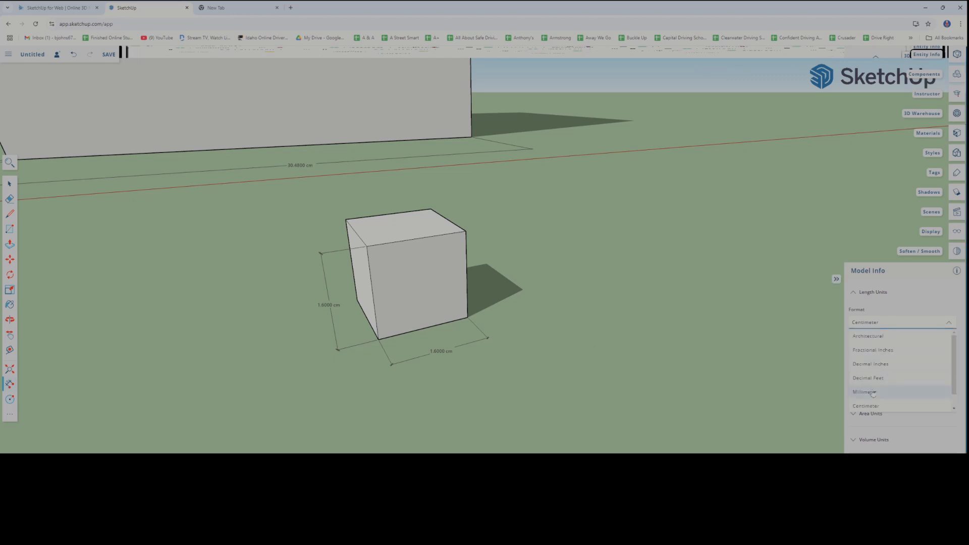
{"action": "left_click", "coordinate": [319, 306]}
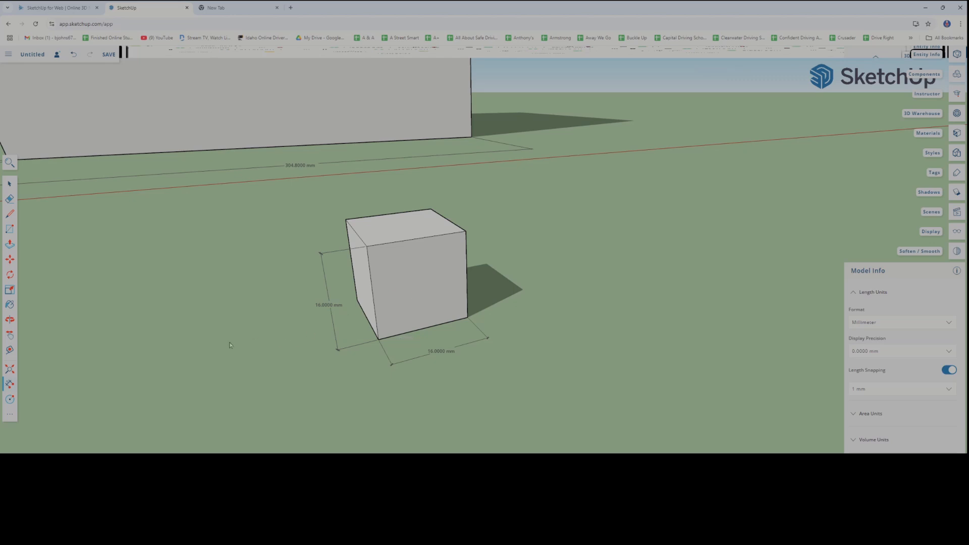
{"action": "mouse_move", "coordinate": [231, 345]}
{"action": "middle_mouse_down"}
{"action": "mouse_move", "coordinate": [485, 386]}
{"action": "mouse_move", "coordinate": [303, 379]}
{"action": "mouse_move", "coordinate": [237, 351]}
{"action": "middle_mouse_up"}
{"action": "mouse_move", "coordinate": [452, 415]}
{"action": "middle_mouse_down"}
{"action": "mouse_move", "coordinate": [349, 371]}
{"action": "mouse_move", "coordinate": [393, 384]}
{"action": "middle_mouse_up"}
{"action": "scroll", "coordinate": [387, 387], "scroll_direction": "down", "scroll_amount": 3}
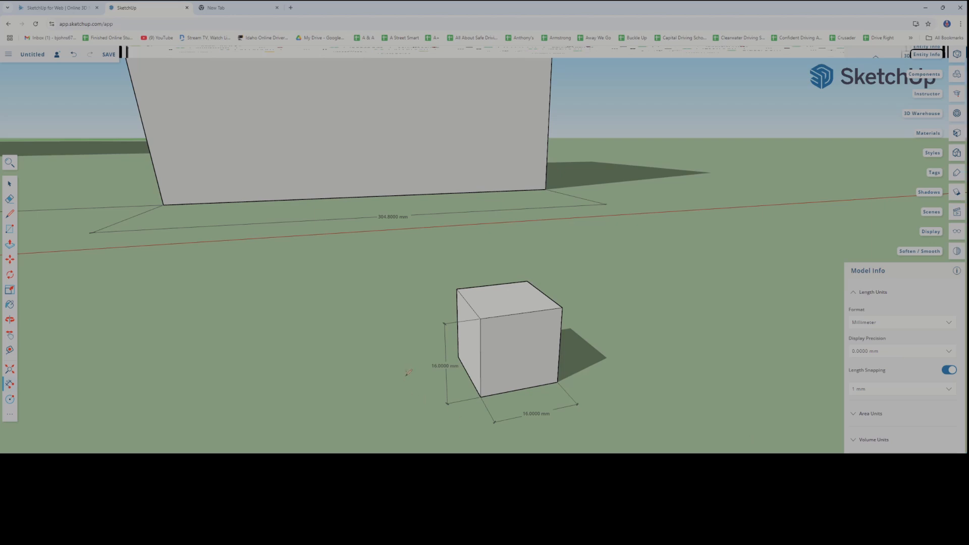
{"action": "left_click", "coordinate": [948, 352]}
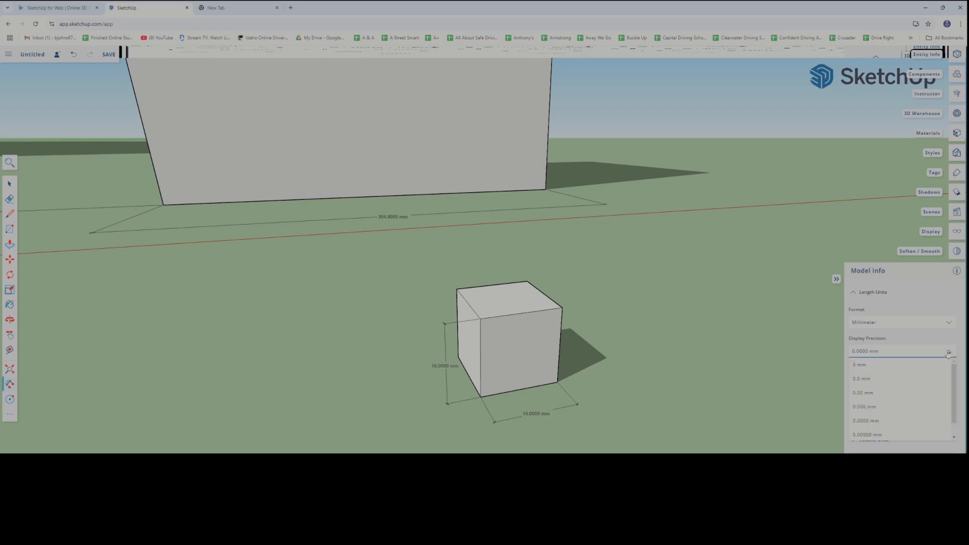
{"action": "left_click", "coordinate": [864, 369]}
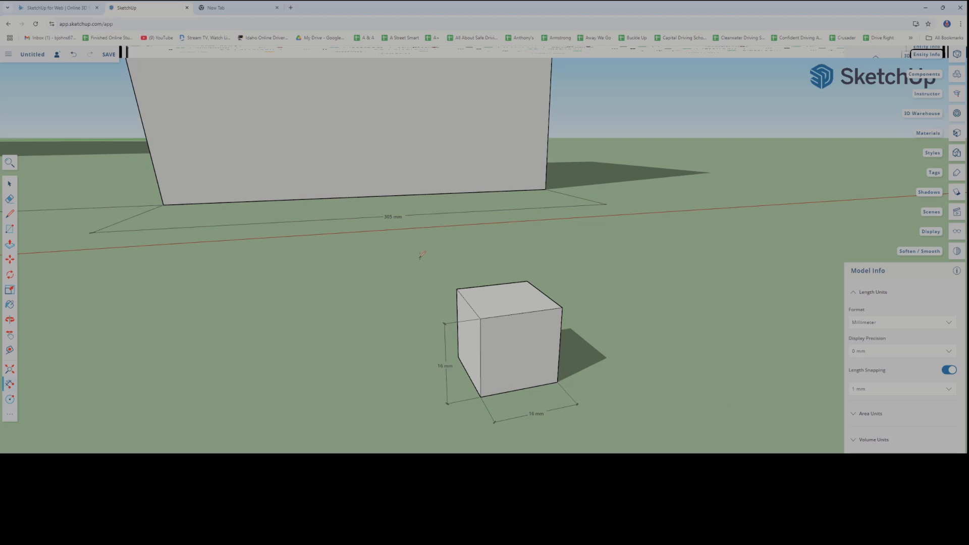
Compare the whole-millimetre dimensions of the large box, the small cube and the tiny cube
{"action": "scroll", "coordinate": [422, 255], "scroll_direction": "down", "scroll_amount": 3}
{"action": "scroll", "coordinate": [395, 224], "scroll_direction": "up", "scroll_amount": 4}
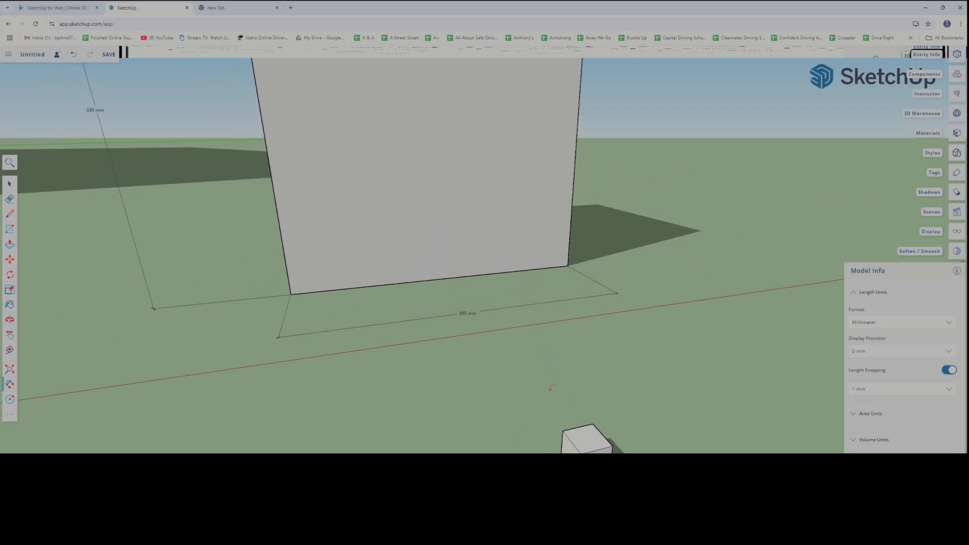
{"action": "scroll", "coordinate": [404, 247], "scroll_direction": "down", "scroll_amount": 1}
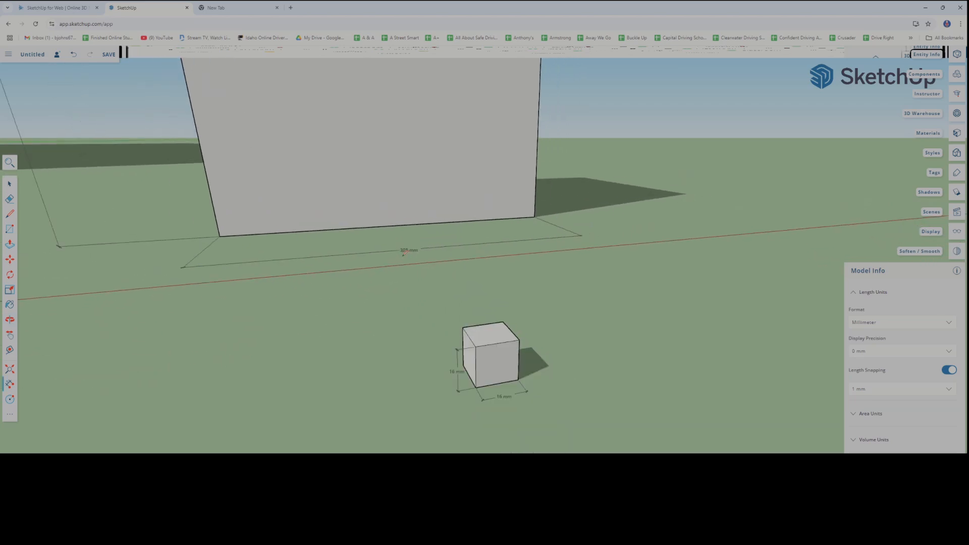
{"action": "scroll", "coordinate": [403, 263], "scroll_direction": "up", "scroll_amount": 3}
{"action": "scroll", "coordinate": [401, 264], "scroll_direction": "down", "scroll_amount": 1}
{"action": "middle_click_drag", "start_coordinate": [338, 262], "coordinate": [473, 360], "text": "shift"}
{"action": "scroll", "coordinate": [406, 308], "scroll_direction": "down", "scroll_amount": 6}
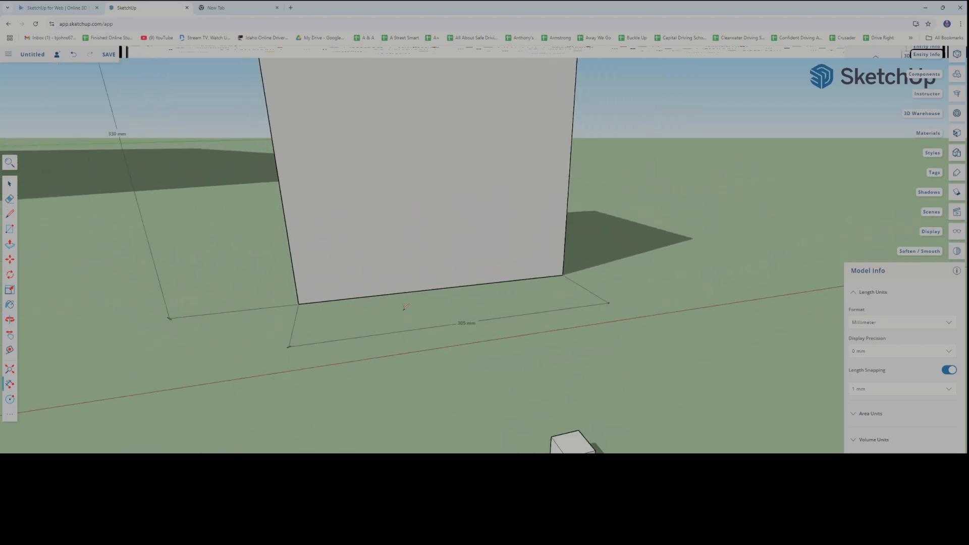
{"action": "middle_click_drag", "start_coordinate": [404, 309], "coordinate": [439, 343], "text": "shift"}
{"action": "scroll", "coordinate": [438, 343], "scroll_direction": "down", "scroll_amount": 2}
{"action": "scroll", "coordinate": [302, 306], "scroll_direction": "up", "scroll_amount": 10}
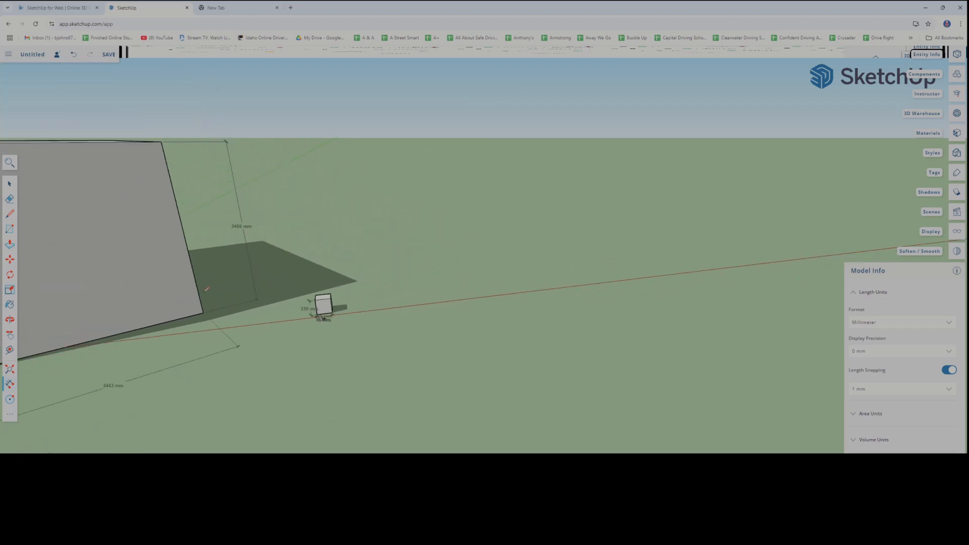
{"action": "middle_click_drag", "start_coordinate": [314, 338], "coordinate": [312, 335], "text": "shift"}
{"action": "scroll", "coordinate": [351, 272], "scroll_direction": "down", "scroll_amount": 5}
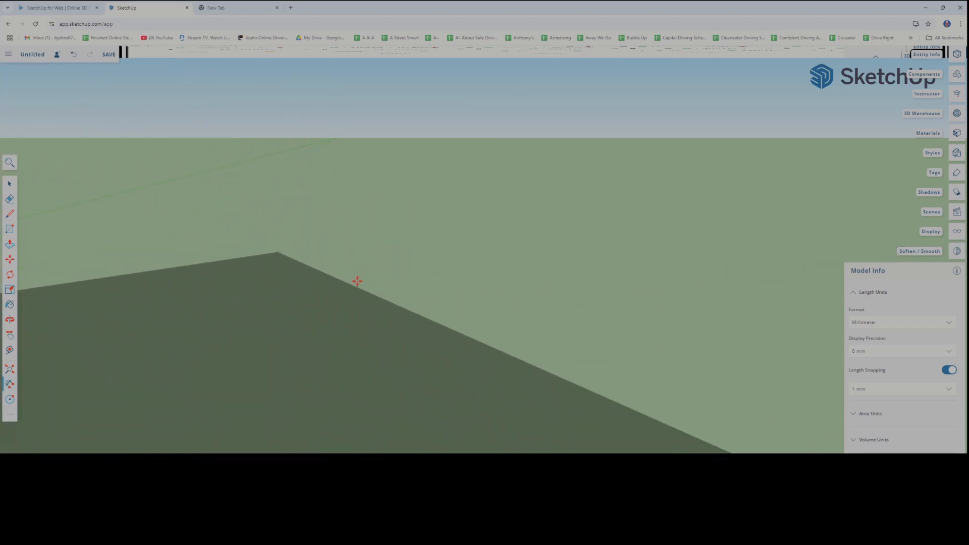
{"action": "scroll", "coordinate": [360, 275], "scroll_direction": "down", "scroll_amount": 5}
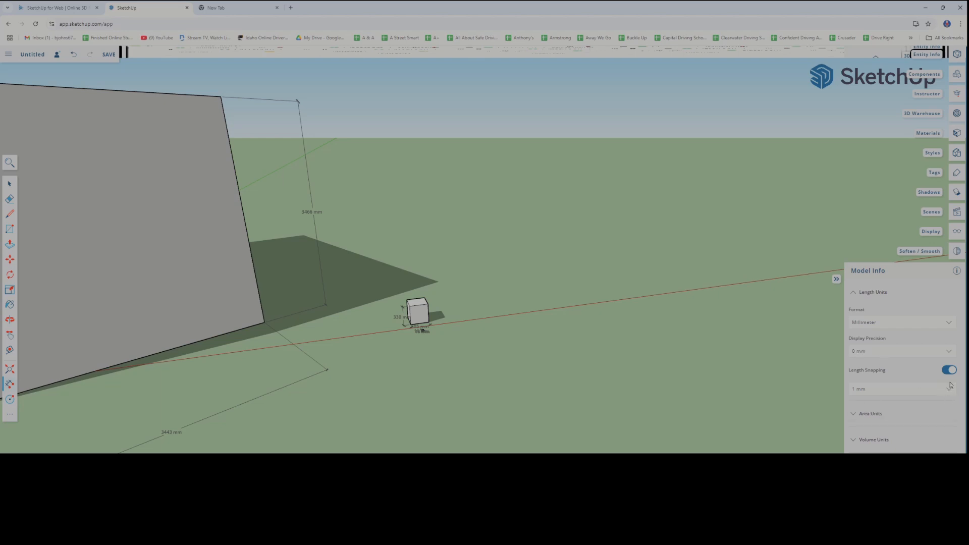
Toggle length snapping off and back on, choosing the 1 mm snapping increment
{"action": "middle_click_drag", "start_coordinate": [434, 415], "coordinate": [508, 434], "text": "shift"}
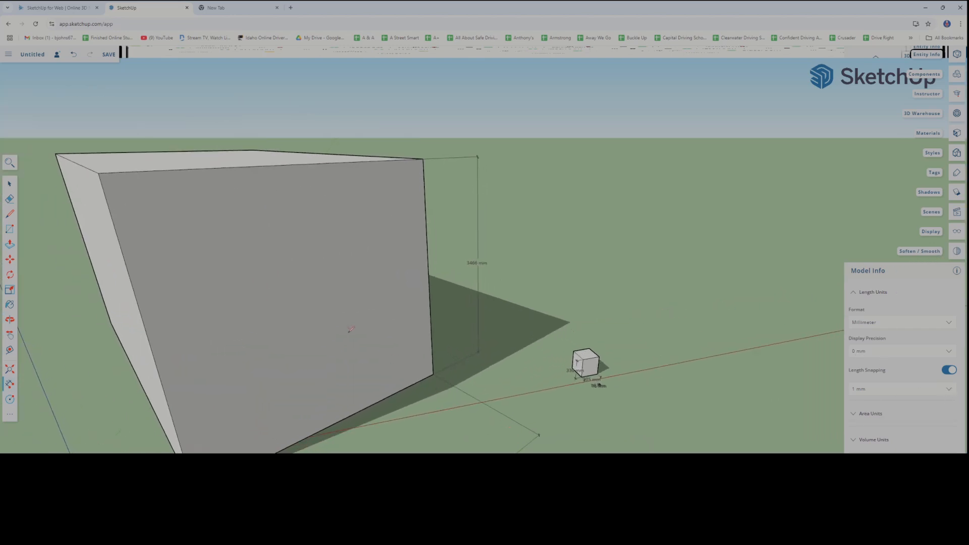
{"action": "key", "text": "l"}
{"action": "left_click", "coordinate": [98, 173]}
{"action": "left_click", "coordinate": [949, 370]}
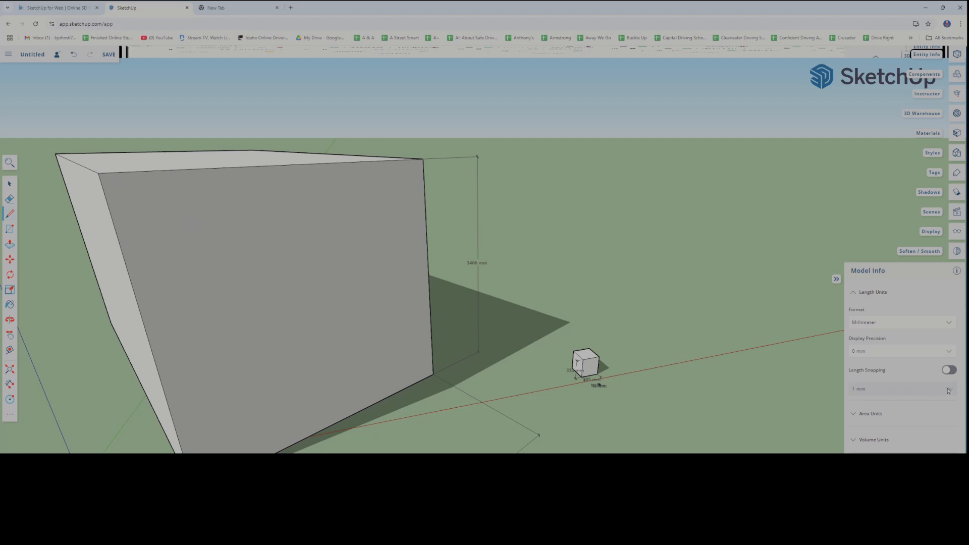
{"action": "left_click", "coordinate": [949, 370]}
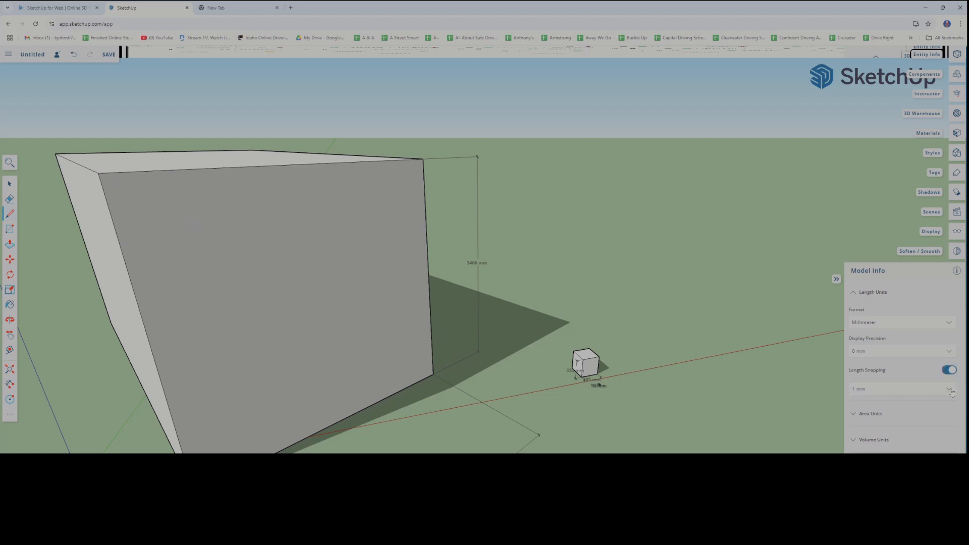
{"action": "left_click", "coordinate": [950, 391]}
{"action": "left_click", "coordinate": [881, 402]}
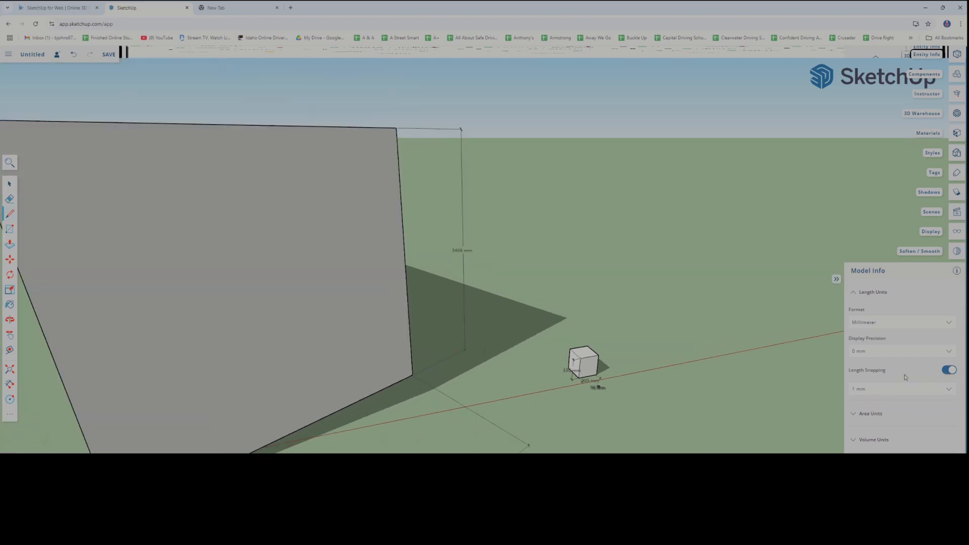
{"action": "left_click", "coordinate": [949, 370]}
{"action": "left_click", "coordinate": [949, 370]}
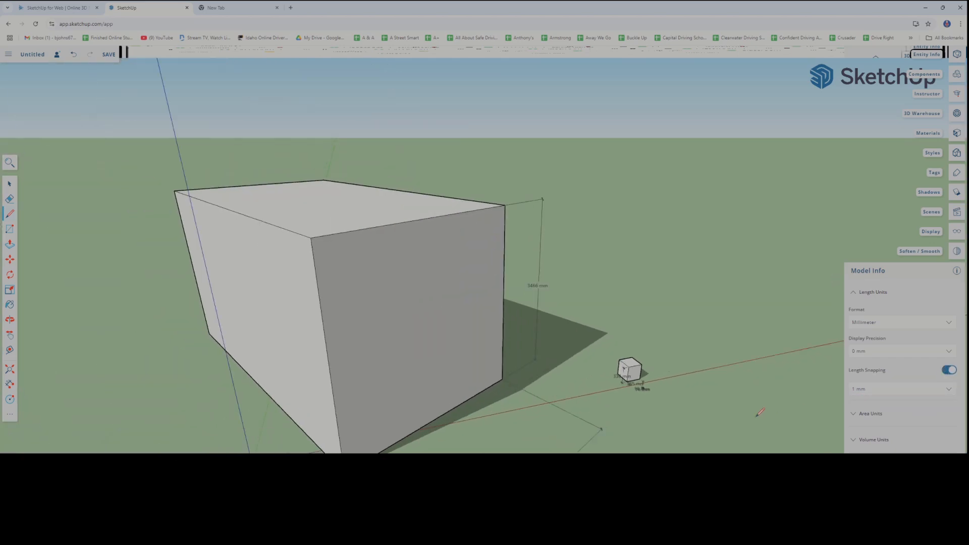
Look through the remaining Model Info sections, including the dimension settings, and close the panel
{"action": "scroll", "coordinate": [761, 412], "scroll_direction": "down", "scroll_amount": 2}
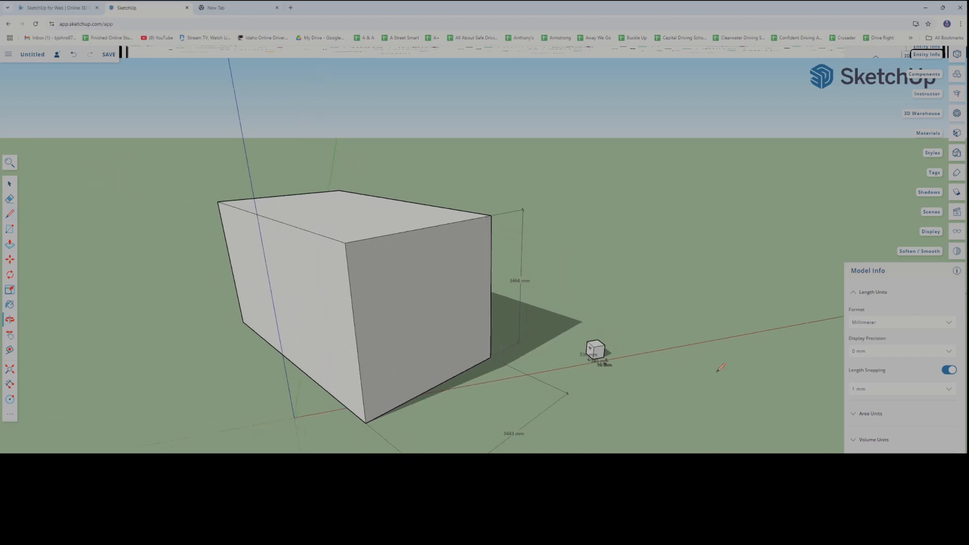
{"action": "scroll", "coordinate": [896, 418], "scroll_direction": "down", "scroll_amount": 1}
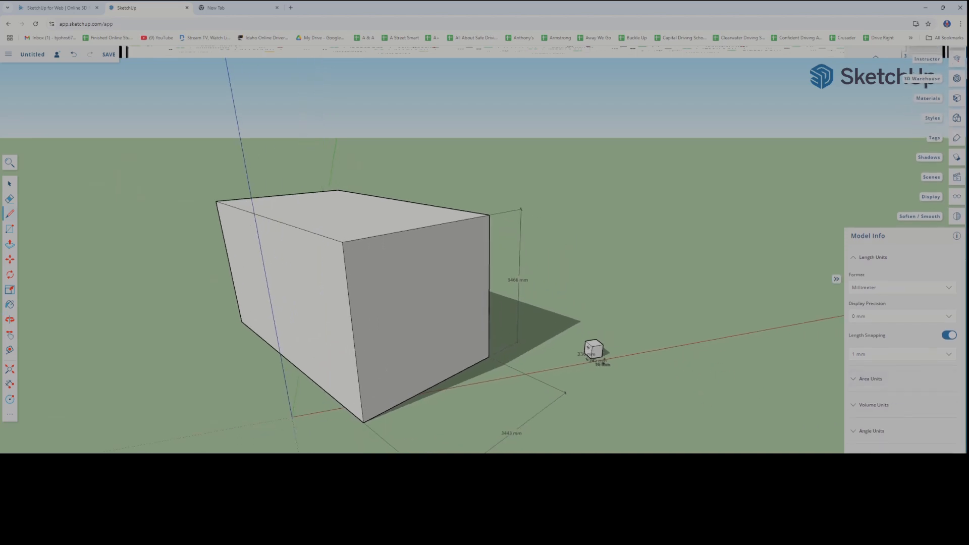
{"action": "scroll", "coordinate": [760, 429], "scroll_direction": "down", "scroll_amount": 2}
{"action": "scroll", "coordinate": [895, 418], "scroll_direction": "down", "scroll_amount": 3}
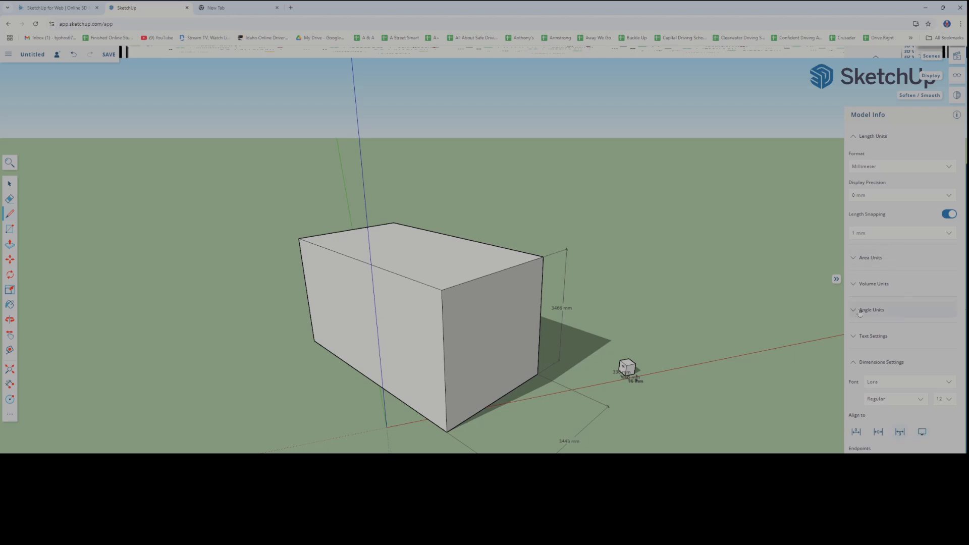
{"action": "scroll", "coordinate": [878, 247], "scroll_direction": "up", "scroll_amount": 3}
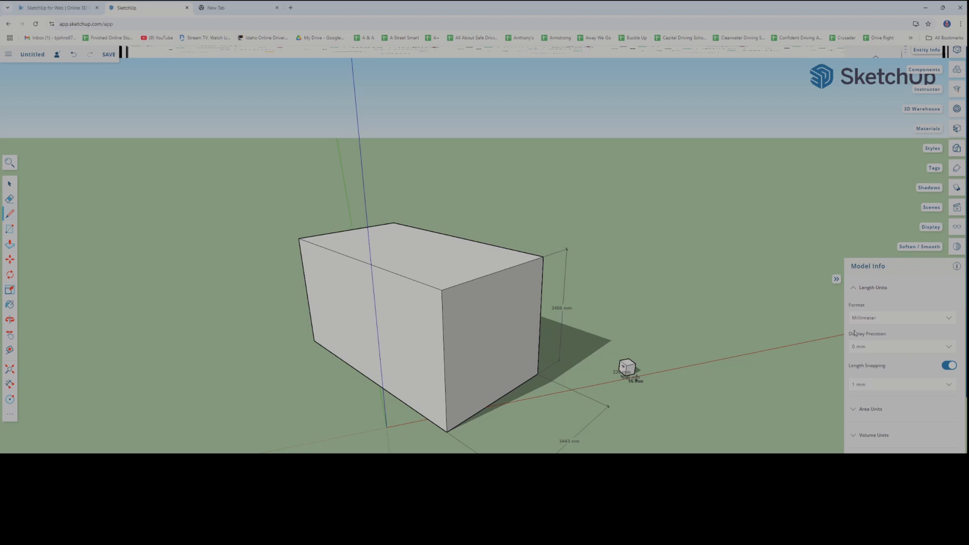
{"action": "left_click", "coordinate": [954, 267]}
Examine the large box next to the small cube and compare their sizes and dimensions
{"action": "scroll", "coordinate": [664, 343], "scroll_direction": "down", "scroll_amount": 3}
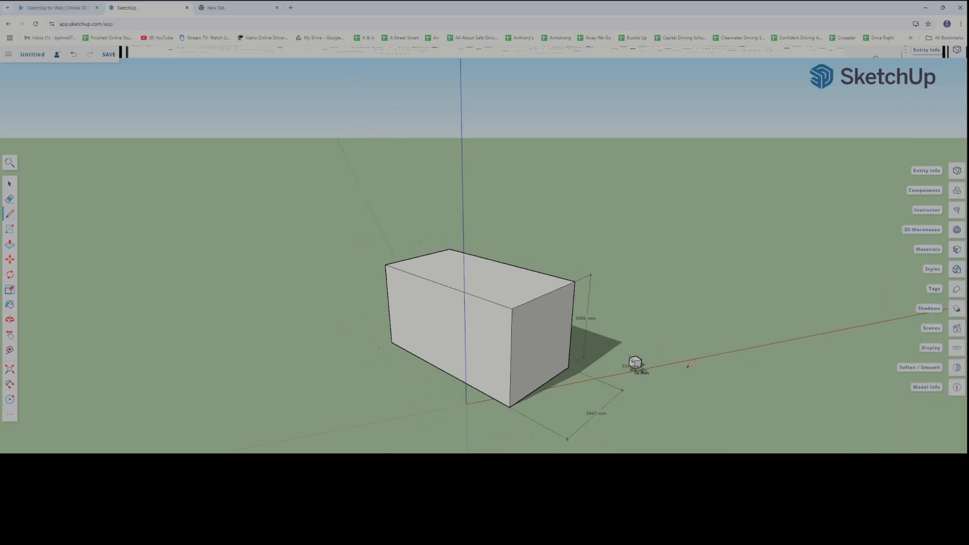
{"action": "scroll", "coordinate": [687, 366], "scroll_direction": "up", "scroll_amount": 6}
{"action": "middle_click_drag", "start_coordinate": [673, 370], "coordinate": [634, 370]}
{"action": "scroll", "coordinate": [637, 373], "scroll_direction": "up", "scroll_amount": 4}
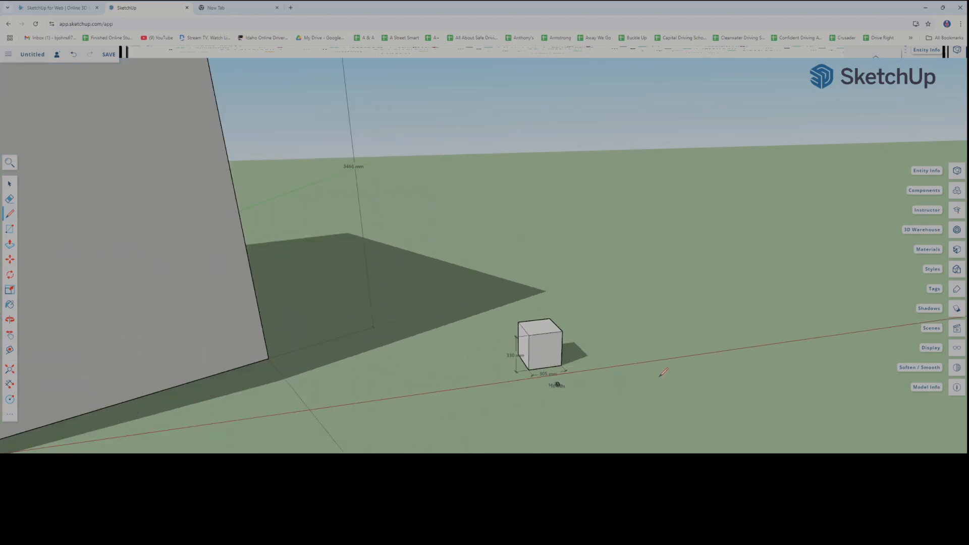
{"action": "scroll", "coordinate": [658, 378], "scroll_direction": "down", "scroll_amount": 3}
{"action": "scroll", "coordinate": [221, 208], "scroll_direction": "down", "scroll_amount": 2}
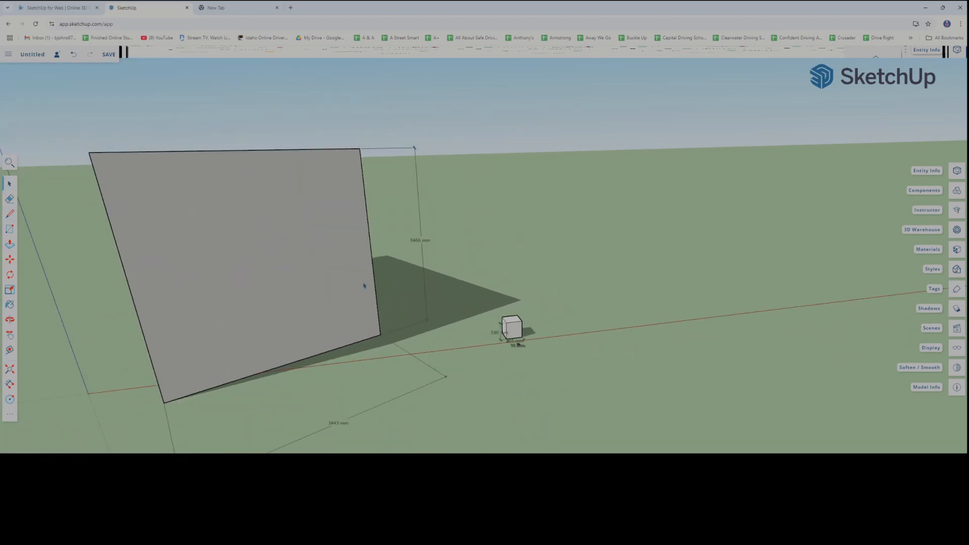
{"action": "scroll", "coordinate": [543, 344], "scroll_direction": "up", "scroll_amount": 2}
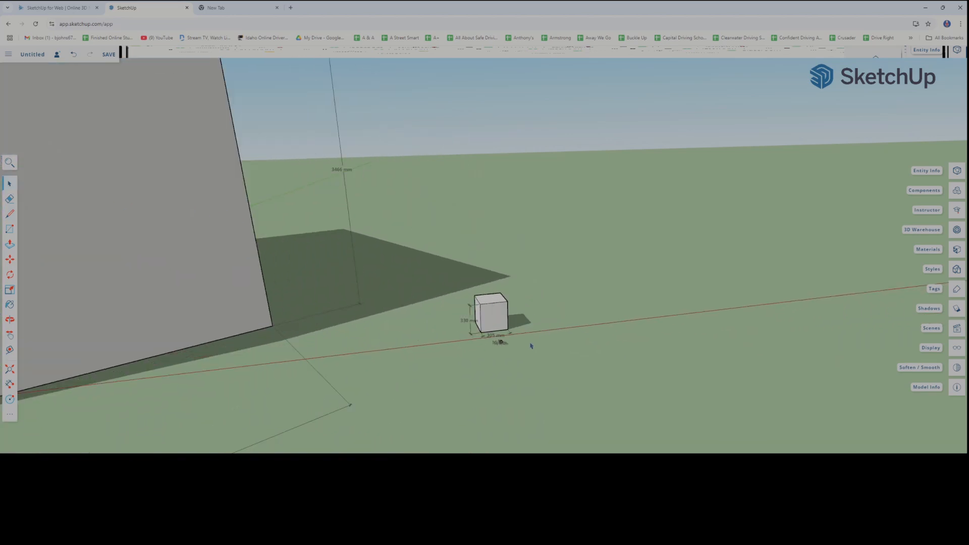
{"action": "scroll", "coordinate": [531, 346], "scroll_direction": "down", "scroll_amount": 2}
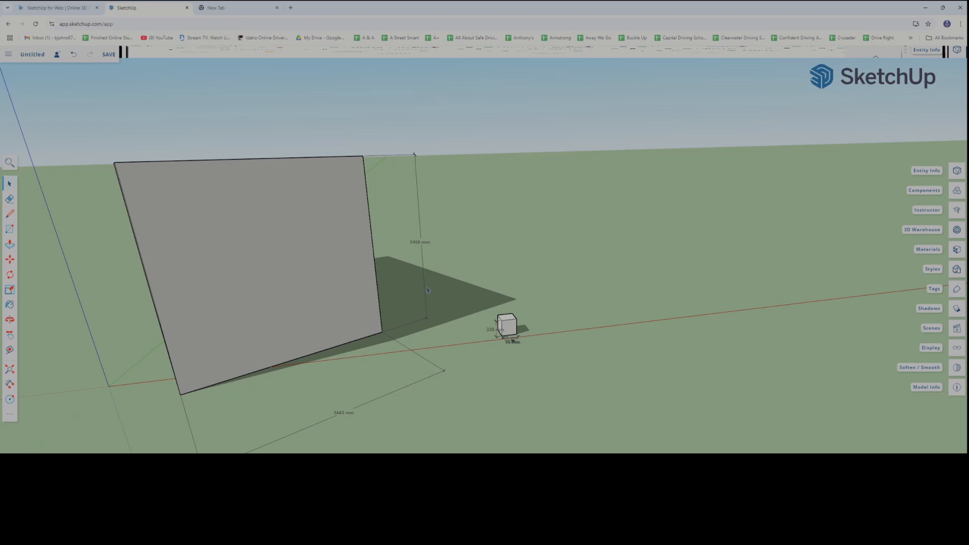
{"action": "mouse_move", "coordinate": [404, 305]}
{"action": "middle_mouse_down"}
{"action": "mouse_move", "coordinate": [480, 323]}
{"action": "mouse_move", "coordinate": [385, 318]}
{"action": "mouse_move", "coordinate": [397, 321]}
{"action": "middle_mouse_up"}
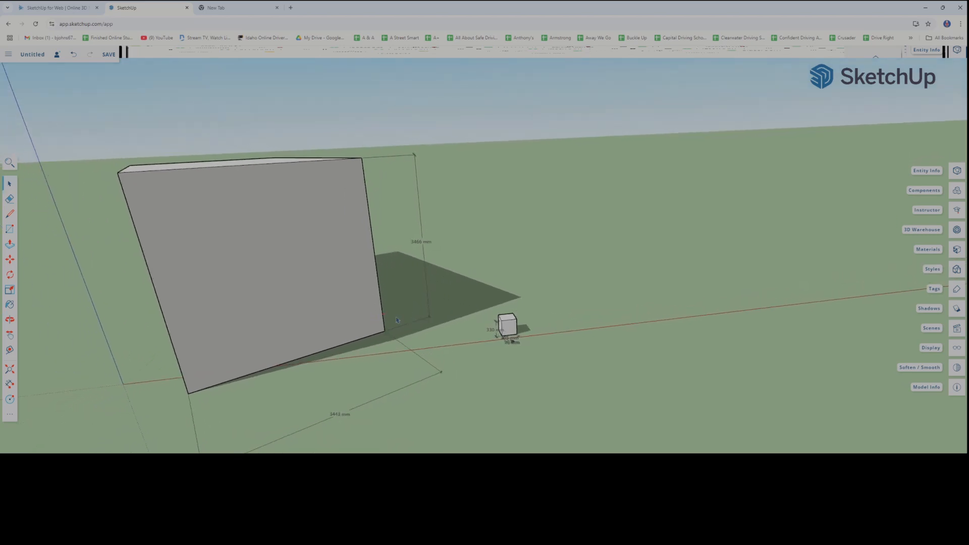
Inspect the tiny cube's millimetre dimensions up close against the small cube behind it
{"action": "scroll", "coordinate": [481, 341], "scroll_direction": "up", "scroll_amount": 6}
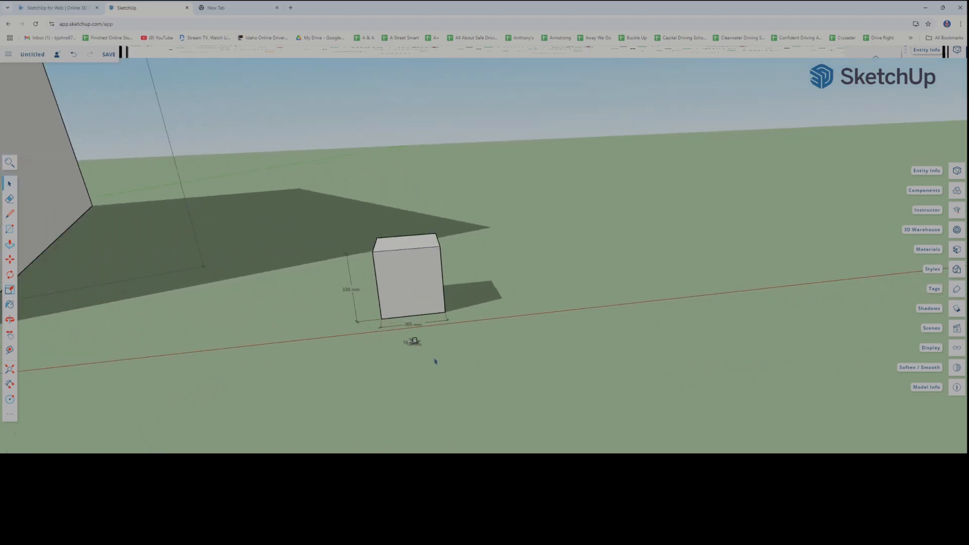
{"action": "scroll", "coordinate": [414, 350], "scroll_direction": "up", "scroll_amount": 3}
{"action": "middle_click_drag", "start_coordinate": [411, 348], "coordinate": [387, 361]}
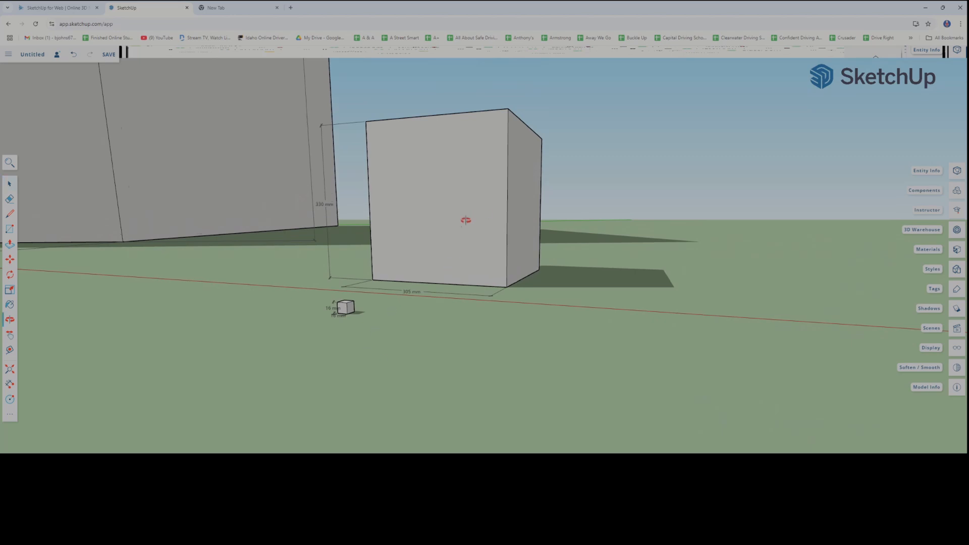
{"action": "scroll", "coordinate": [337, 310], "scroll_direction": "up", "scroll_amount": 5}
{"action": "scroll", "coordinate": [335, 310], "scroll_direction": "up", "scroll_amount": 4}
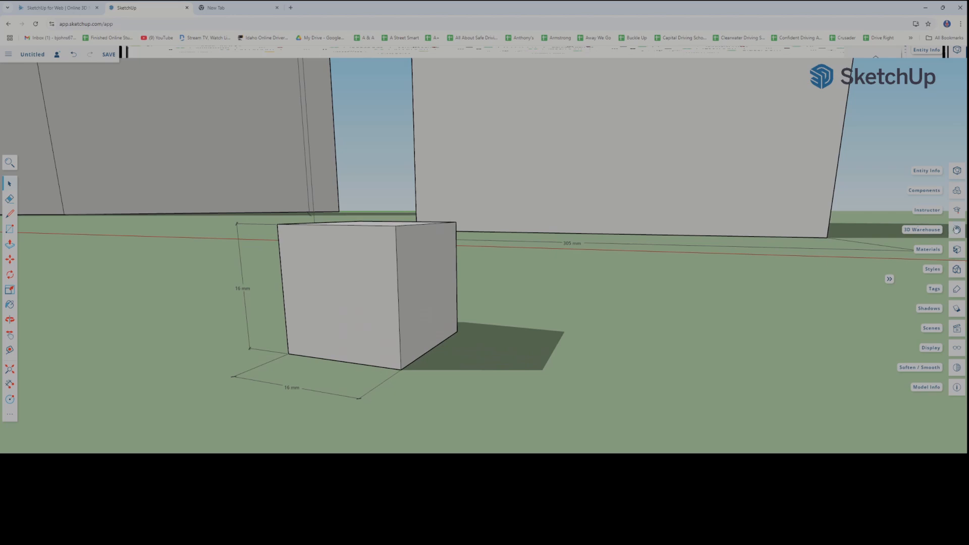
Paint the tiny cube's shaded side face with the red Color A03 from the Colors materials
{"action": "left_click", "coordinate": [958, 249]}
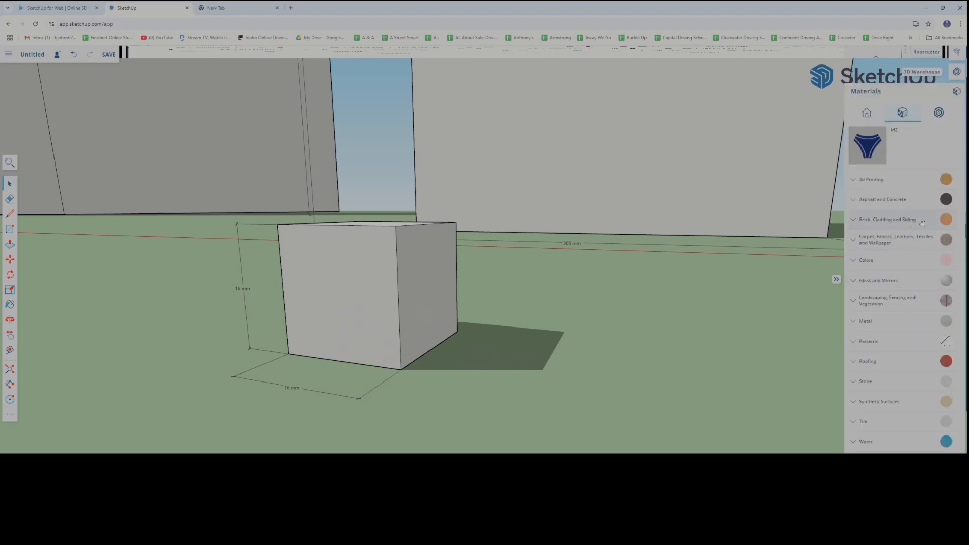
{"action": "left_click", "coordinate": [946, 263]}
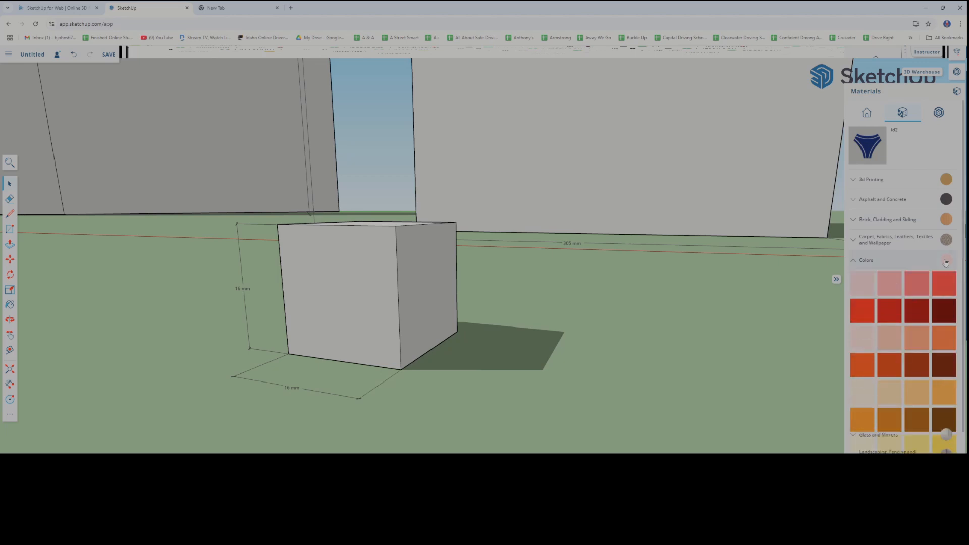
{"action": "left_click", "coordinate": [917, 283]}
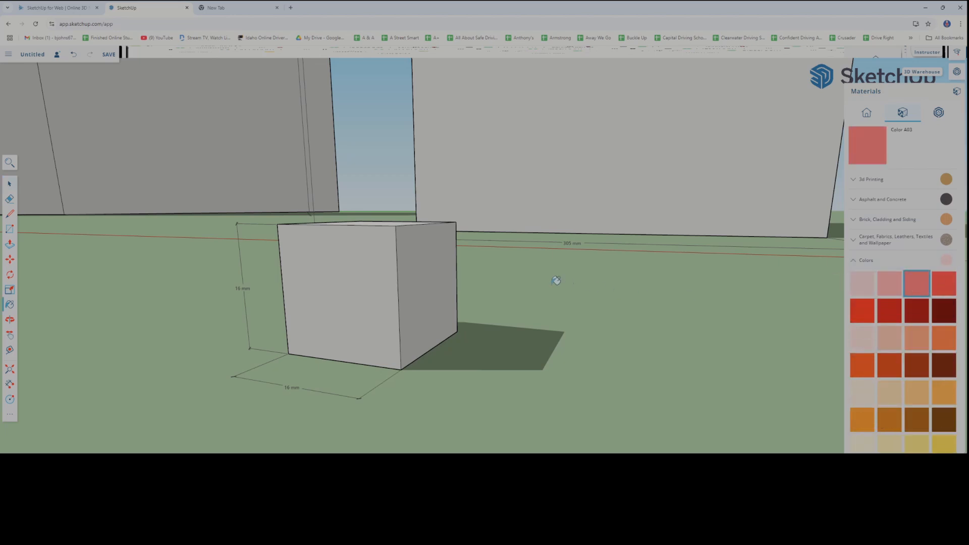
{"action": "left_click", "coordinate": [439, 284]}
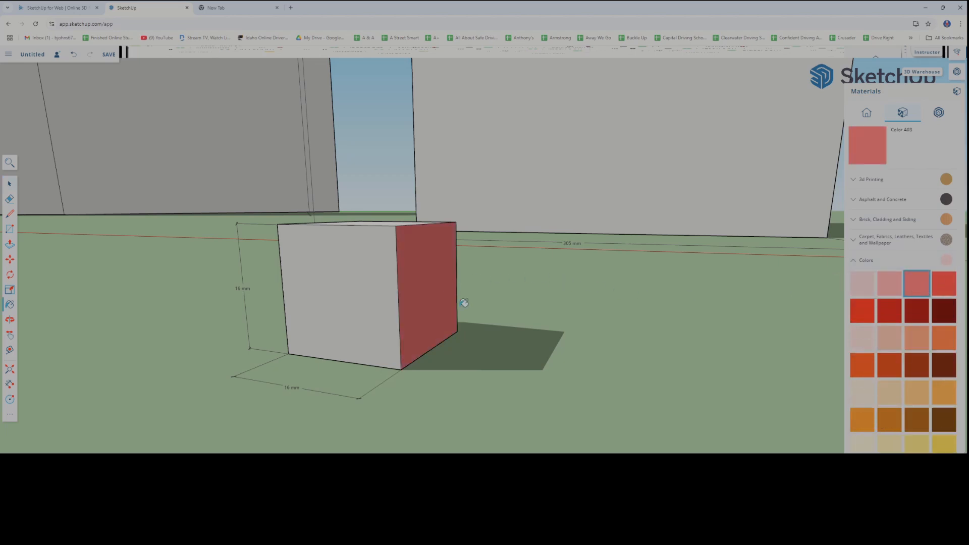
Apply the Carpet Berber Pattern Gray material to the front faces of the tiny cube and the medium box behind it
{"action": "left_click", "coordinate": [876, 240]}
{"action": "left_click", "coordinate": [890, 263]}
{"action": "left_click", "coordinate": [356, 277]}
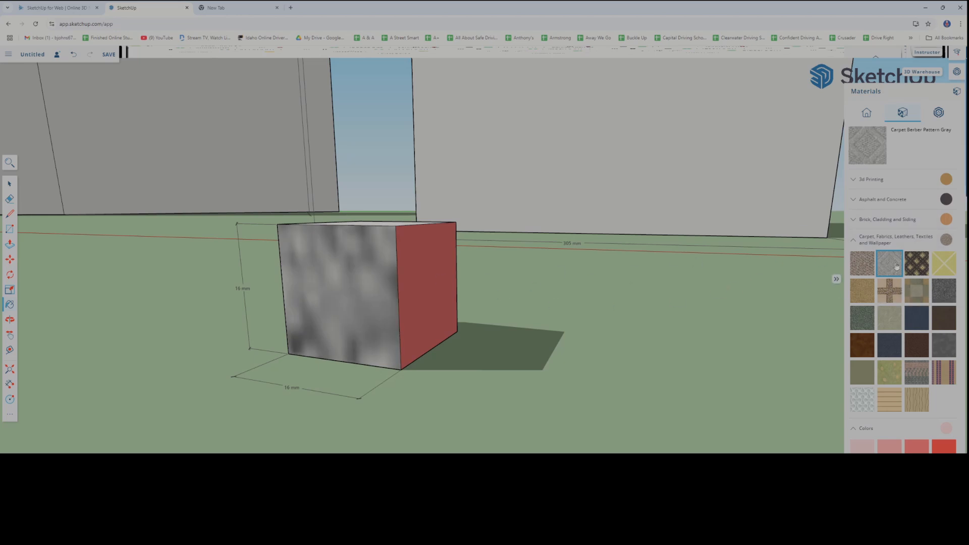
{"action": "left_click", "coordinate": [636, 149]}
{"action": "scroll", "coordinate": [646, 267], "scroll_direction": "down", "scroll_amount": 8}
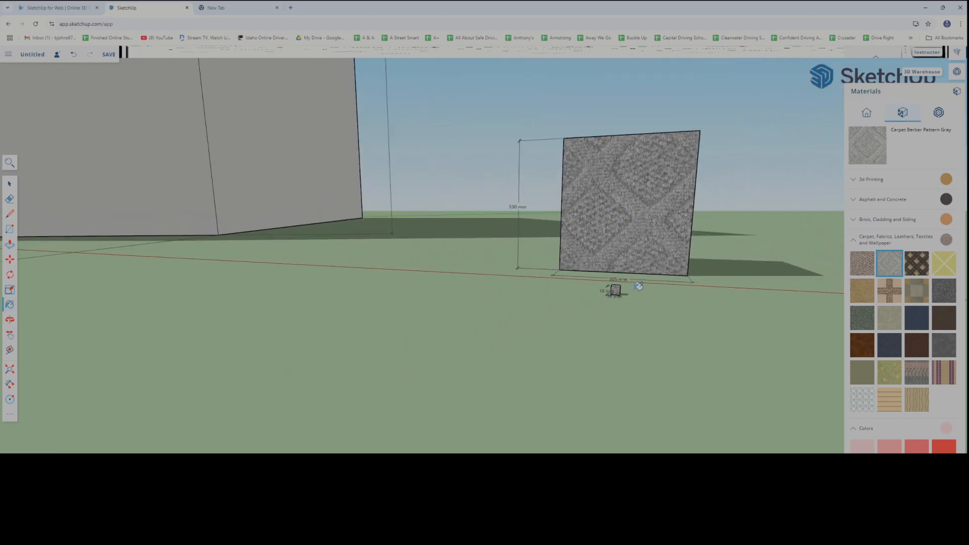
{"action": "scroll", "coordinate": [638, 287], "scroll_direction": "up", "scroll_amount": 6}
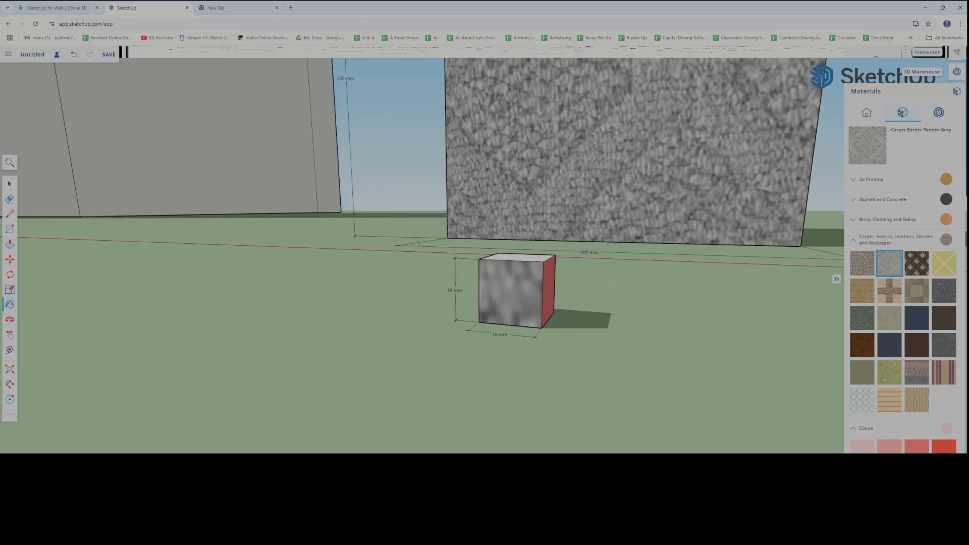
Apply the Brick Antique 01 material to the top face of the tiny cube
{"action": "left_click", "coordinate": [854, 239]}
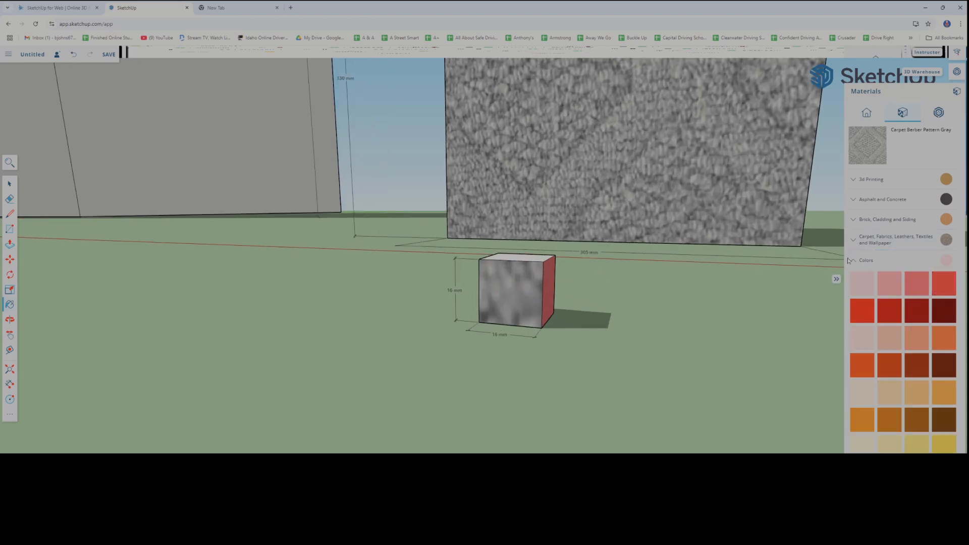
{"action": "left_click", "coordinate": [853, 219]}
{"action": "left_click", "coordinate": [890, 242]}
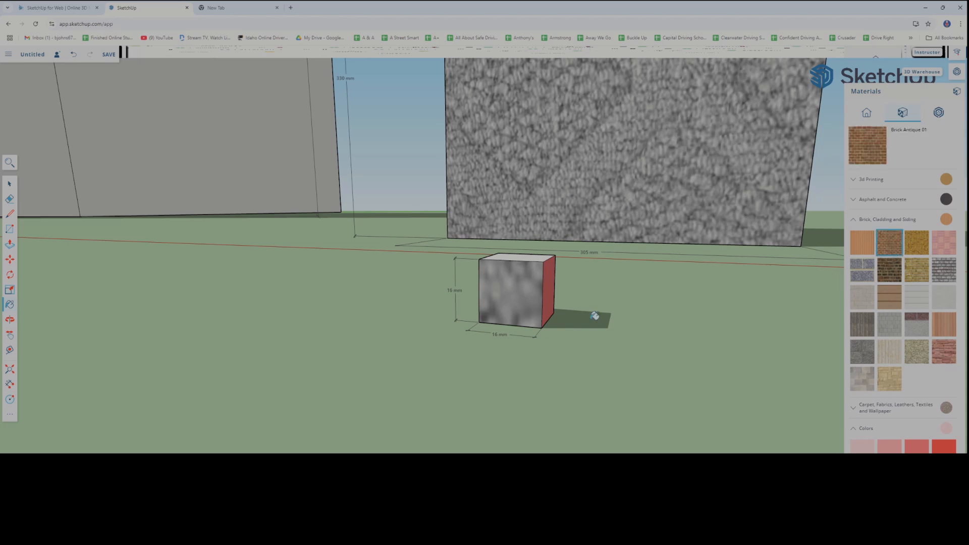
{"action": "mouse_move", "coordinate": [454, 378]}
{"action": "left_mouse_down"}
{"action": "mouse_move", "coordinate": [537, 318]}
{"action": "mouse_move", "coordinate": [523, 312]}
{"action": "left_mouse_up"}
{"action": "key", "text": "b"}
{"action": "left_click", "coordinate": [522, 259]}
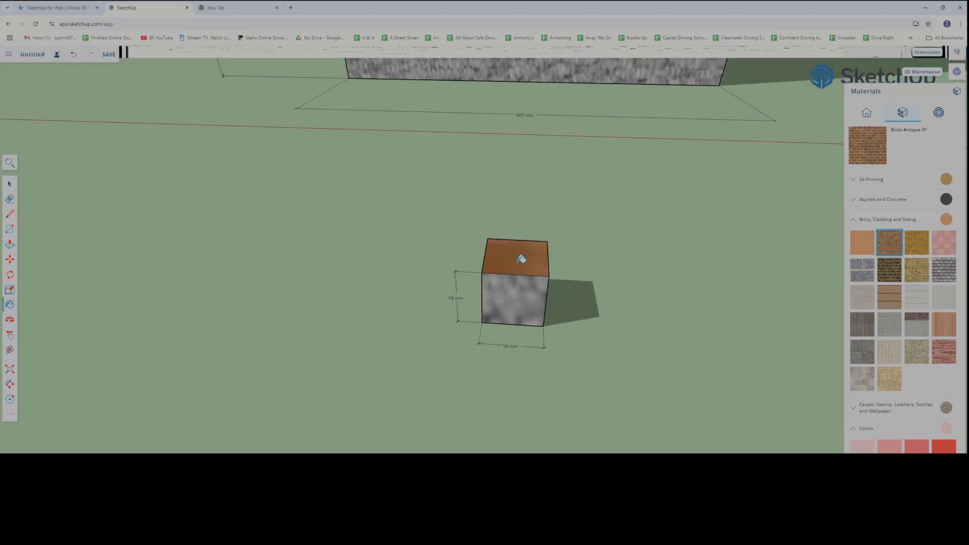
{"action": "middle_click_drag", "start_coordinate": [528, 304], "coordinate": [538, 322]}
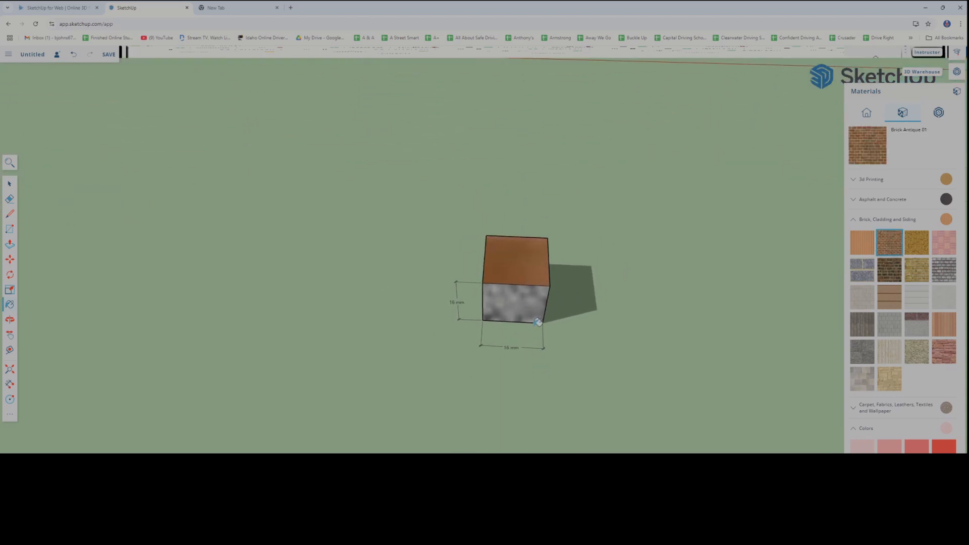
Paint the medium box's side face next to the carpet face with Brick Antique 01
{"action": "scroll", "coordinate": [536, 290], "scroll_direction": "down", "scroll_amount": 7}
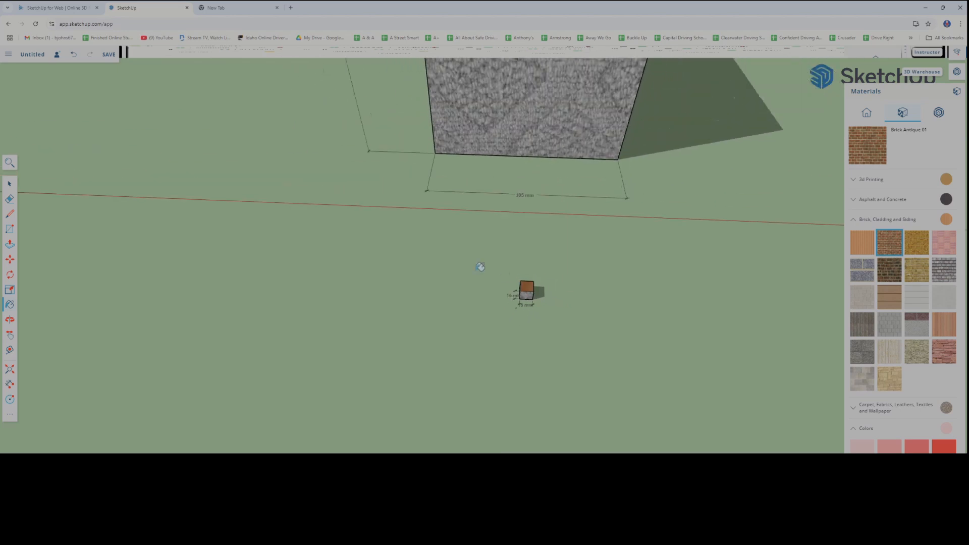
{"action": "mouse_move", "coordinate": [480, 268]}
{"action": "middle_mouse_down"}
{"action": "mouse_move", "coordinate": [638, 214]}
{"action": "mouse_move", "coordinate": [548, 203]}
{"action": "middle_mouse_up"}
{"action": "left_click", "coordinate": [287, 188]}
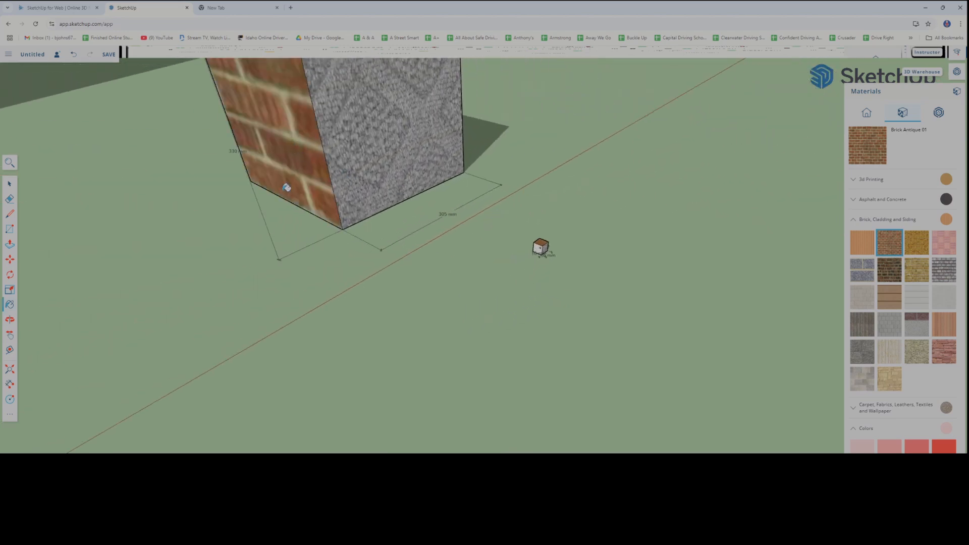
Cover the sides and top of the largest box with Brick Antique 01
{"action": "middle_click_drag", "start_coordinate": [233, 219], "coordinate": [396, 204]}
{"action": "scroll", "coordinate": [281, 216], "scroll_direction": "down", "scroll_amount": 3}
{"action": "scroll", "coordinate": [281, 216], "scroll_direction": "down", "scroll_amount": 5}
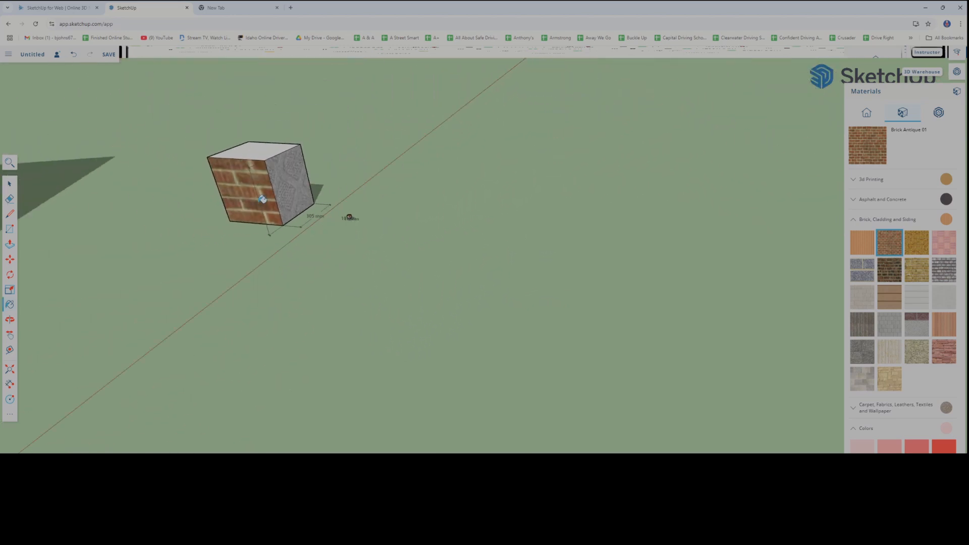
{"action": "scroll", "coordinate": [144, 211], "scroll_direction": "down", "scroll_amount": 2}
{"action": "left_click", "coordinate": [72, 228]}
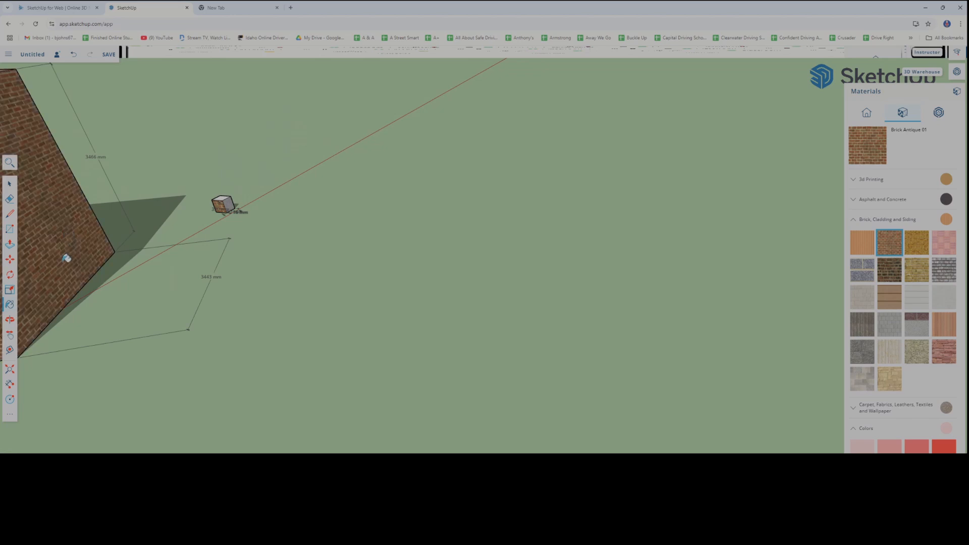
{"action": "middle_click_drag", "start_coordinate": [65, 255], "coordinate": [74, 260]}
{"action": "middle_click_drag", "start_coordinate": [104, 226], "coordinate": [17, 183]}
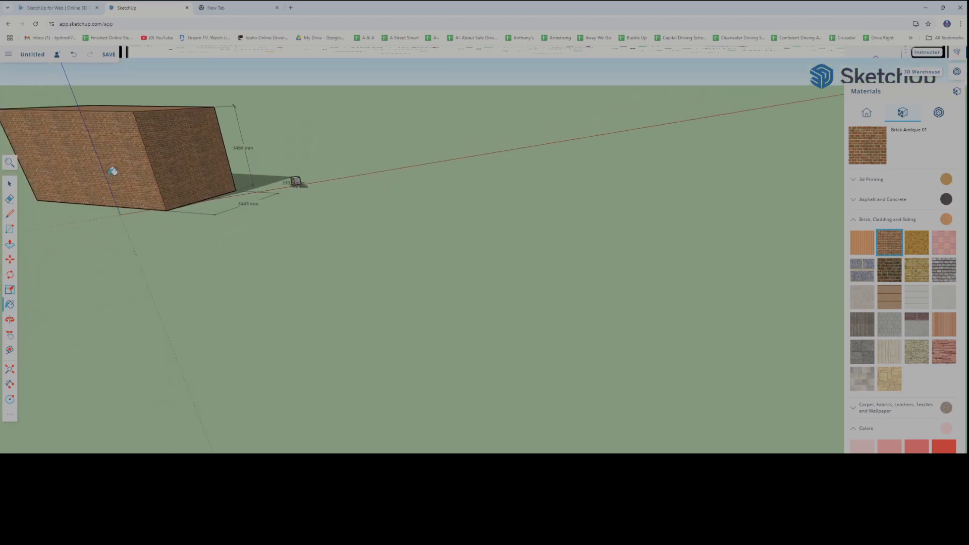
Examine the scale of the brick texture on the largest box in comparison with the smaller boxes
{"action": "scroll", "coordinate": [171, 237], "scroll_direction": "down", "scroll_amount": 2}
{"action": "scroll", "coordinate": [259, 268], "scroll_direction": "up", "scroll_amount": 5}
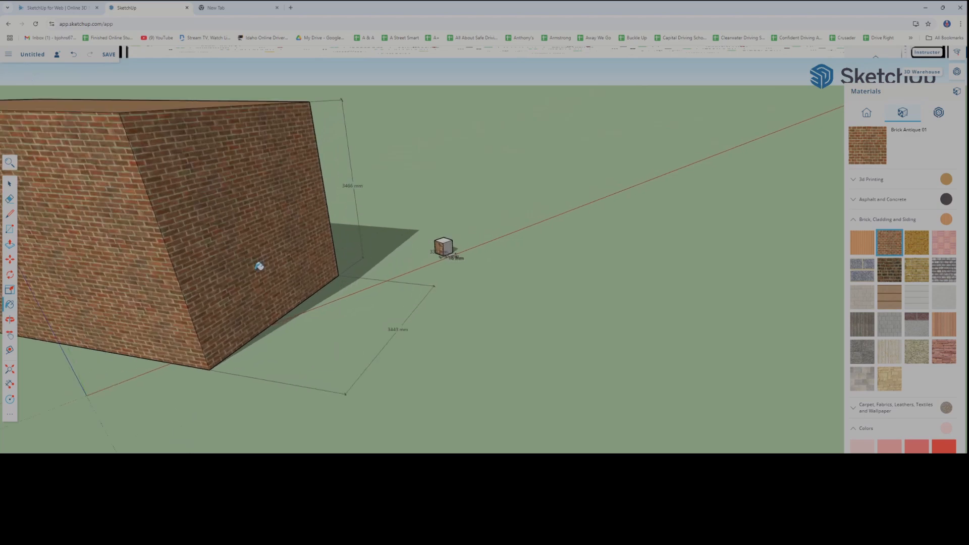
{"action": "scroll", "coordinate": [259, 266], "scroll_direction": "down", "scroll_amount": 2}
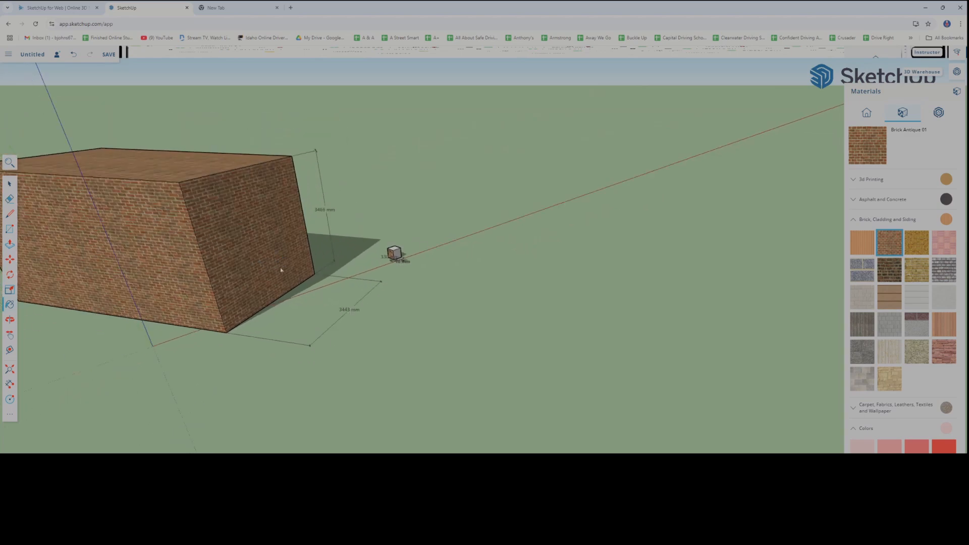
{"action": "middle_click_drag", "start_coordinate": [282, 270], "coordinate": [314, 261]}
{"action": "scroll", "coordinate": [333, 263], "scroll_direction": "up", "scroll_amount": 6}
{"action": "scroll", "coordinate": [317, 268], "scroll_direction": "down", "scroll_amount": 2}
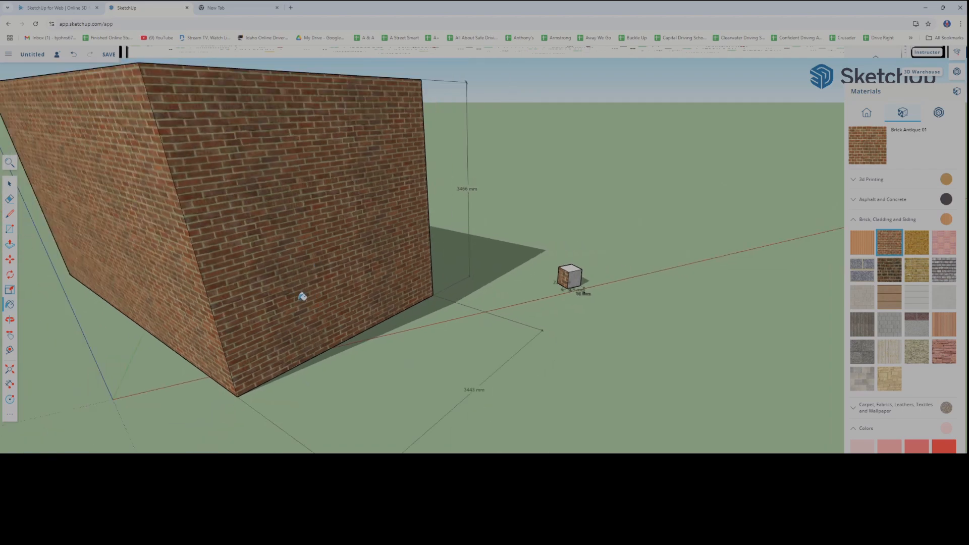
{"action": "scroll", "coordinate": [269, 365], "scroll_direction": "up", "scroll_amount": 2}
{"action": "scroll", "coordinate": [268, 363], "scroll_direction": "down", "scroll_amount": 4}
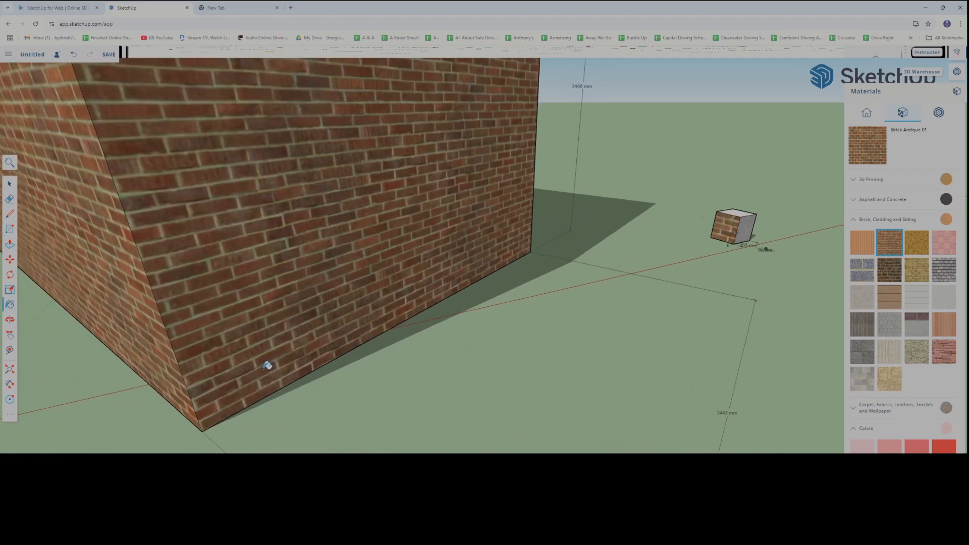
{"action": "scroll", "coordinate": [268, 362], "scroll_direction": "down", "scroll_amount": 2}
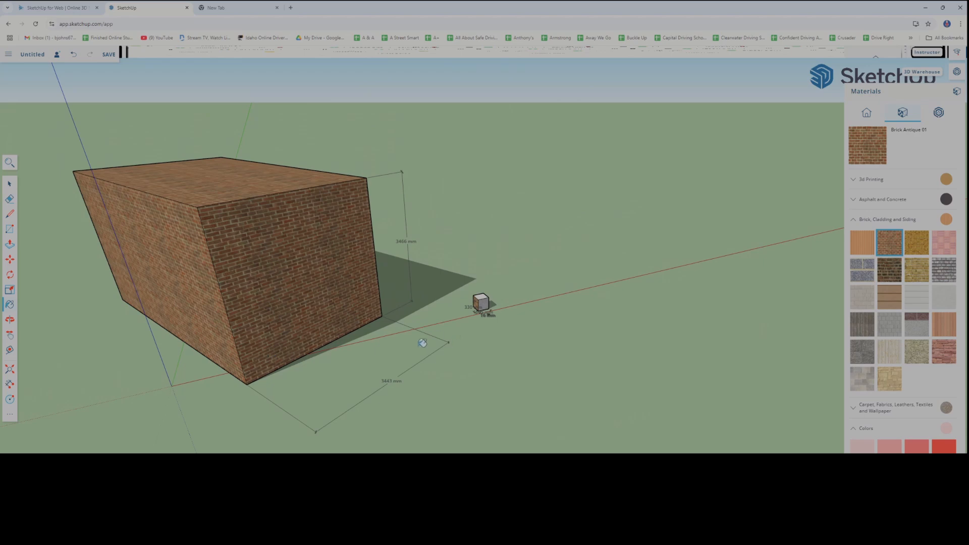
Try Brick Antique 01 and Brick Basket on the tiny cube's unpainted side face
{"action": "scroll", "coordinate": [493, 338], "scroll_direction": "up", "scroll_amount": 8}
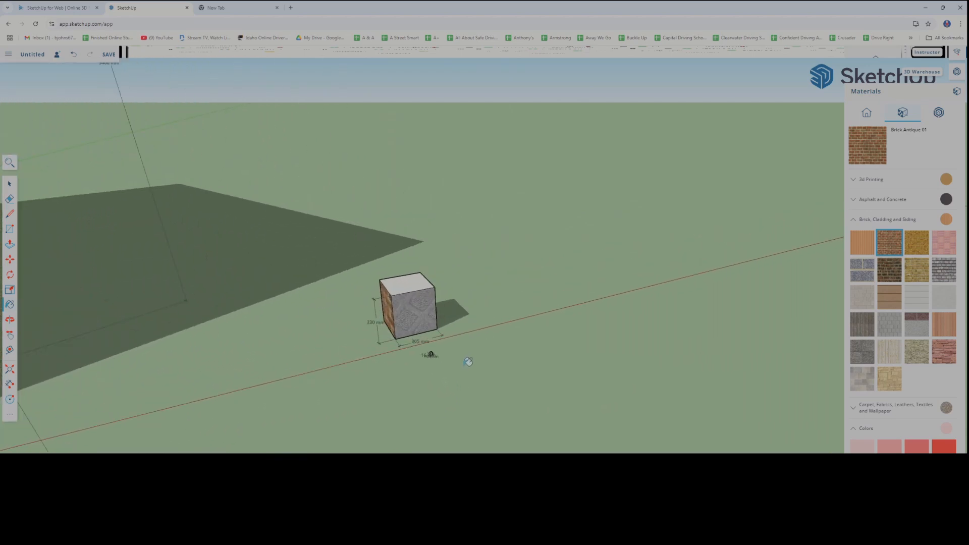
{"action": "scroll", "coordinate": [468, 362], "scroll_direction": "up", "scroll_amount": 3}
{"action": "middle_click_drag", "start_coordinate": [360, 325], "coordinate": [494, 402], "text": "shift"}
{"action": "scroll", "coordinate": [439, 415], "scroll_direction": "up", "scroll_amount": 3}
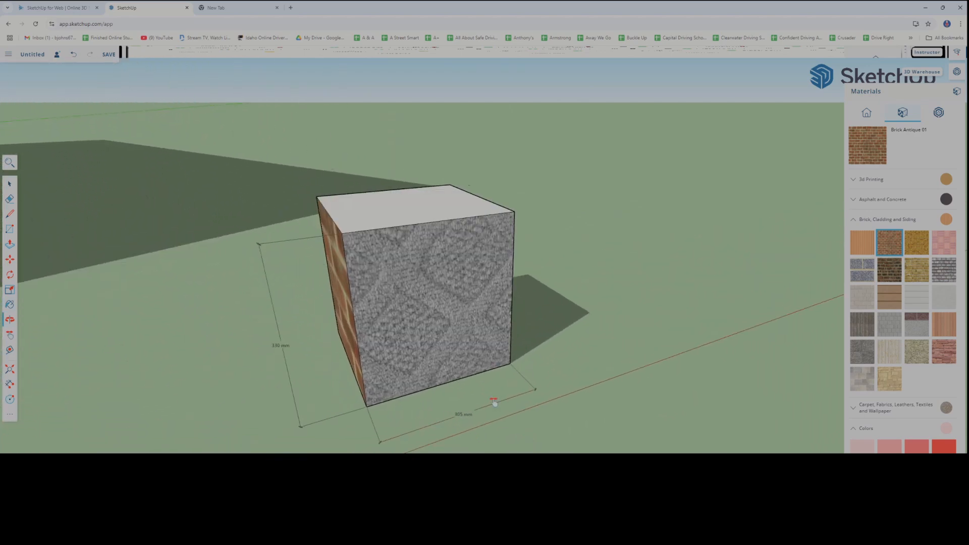
{"action": "scroll", "coordinate": [455, 396], "scroll_direction": "up", "scroll_amount": 6}
{"action": "mouse_move", "coordinate": [353, 372]}
{"action": "middle_mouse_down"}
{"action": "mouse_move", "coordinate": [389, 389]}
{"action": "mouse_move", "coordinate": [419, 382]}
{"action": "middle_mouse_up"}
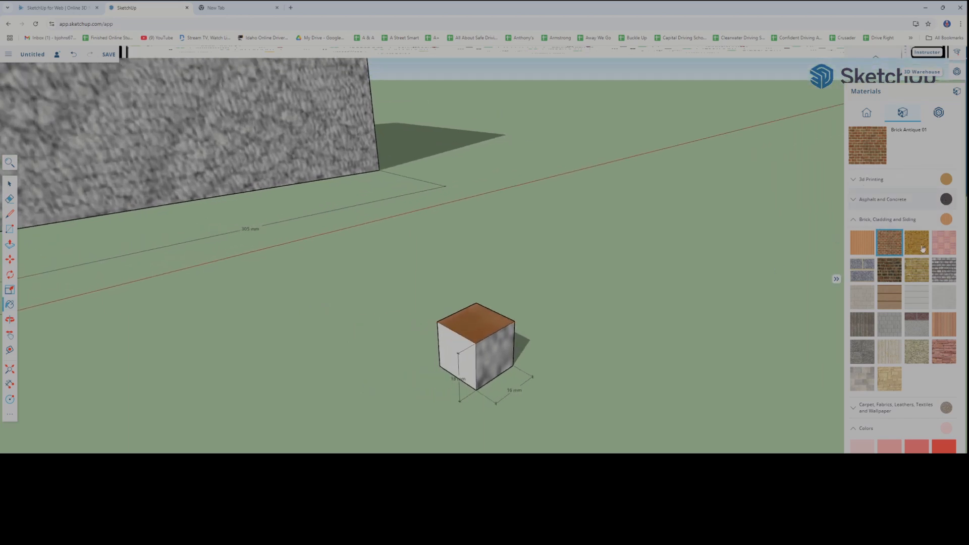
{"action": "left_click", "coordinate": [461, 356]}
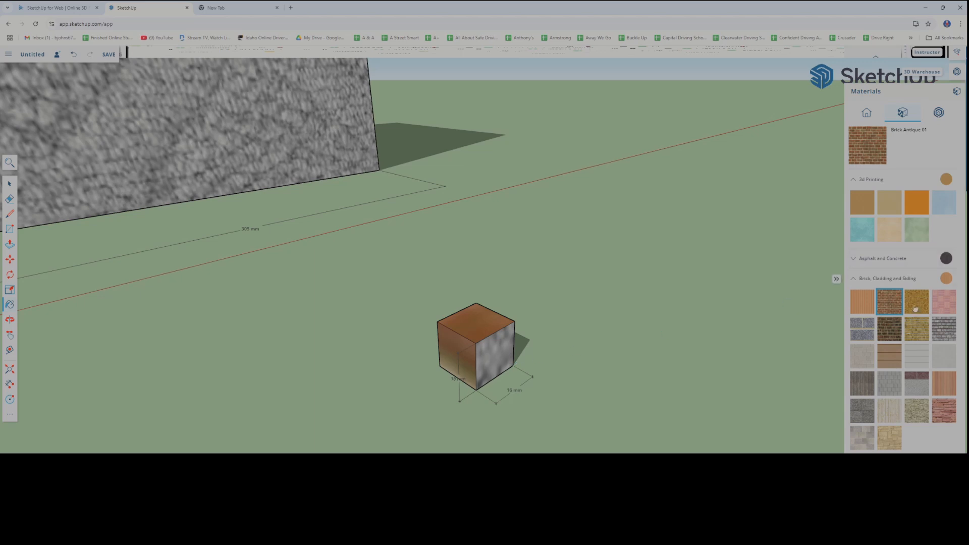
{"action": "left_click", "coordinate": [942, 302]}
{"action": "left_click", "coordinate": [459, 351]}
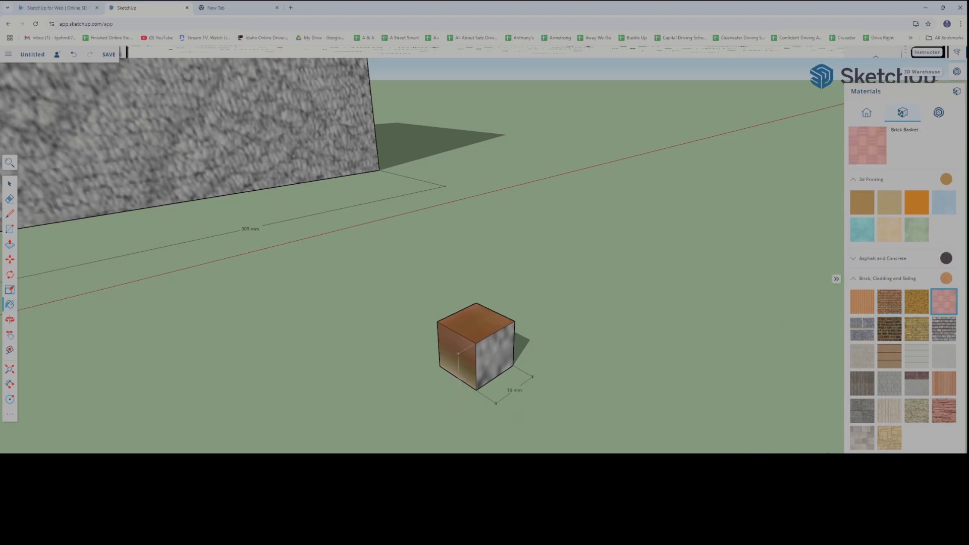
Collapse the brick materials and paint the tiny cube's side face with Resin Turquoise from 3d Printing
{"action": "middle_click_drag", "start_coordinate": [828, 450], "coordinate": [868, 453]}
{"action": "left_click", "coordinate": [862, 279]}
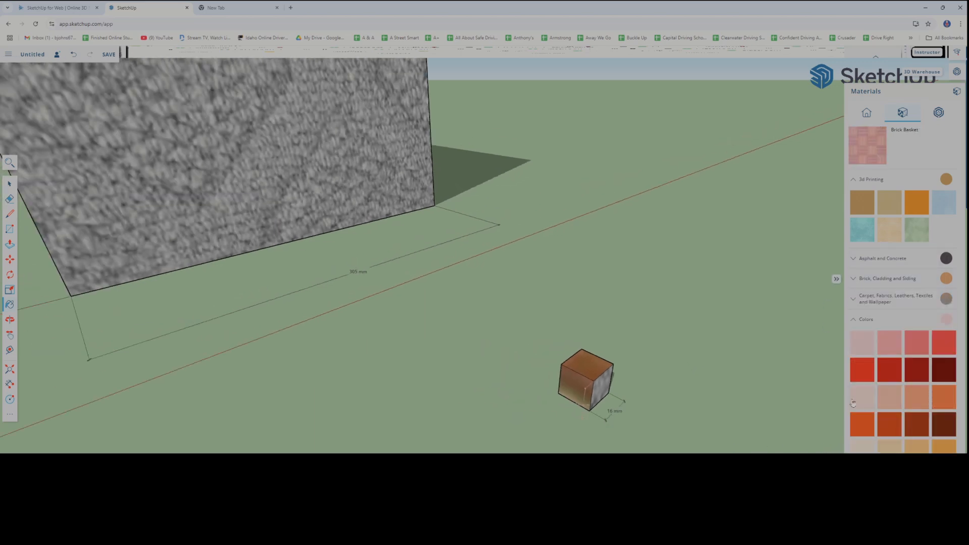
{"action": "left_click", "coordinate": [861, 238]}
{"action": "left_click", "coordinate": [571, 388]}
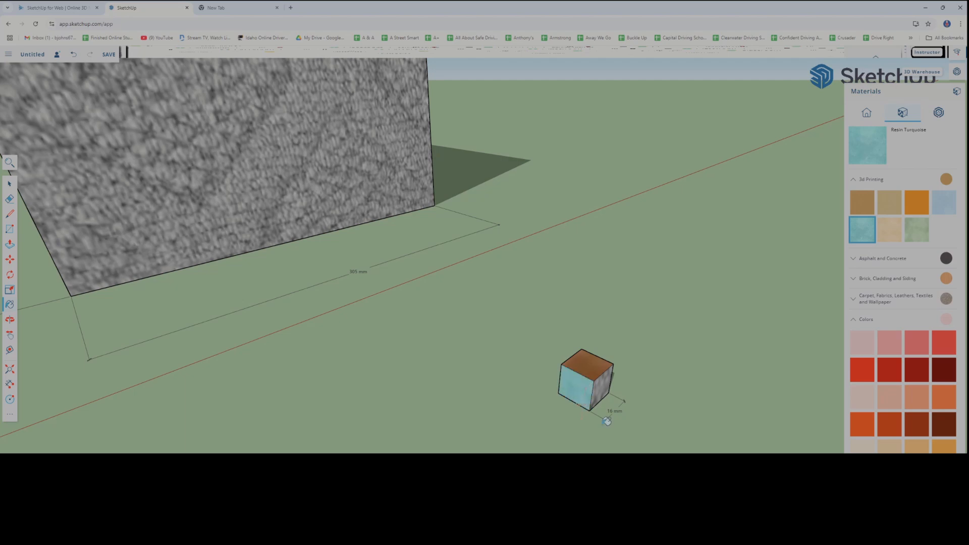
Paint the tiny cube's remaining side face with a light green from the Colors materials
{"action": "scroll", "coordinate": [899, 377], "scroll_direction": "down", "scroll_amount": 6}
{"action": "left_click", "coordinate": [898, 377]}
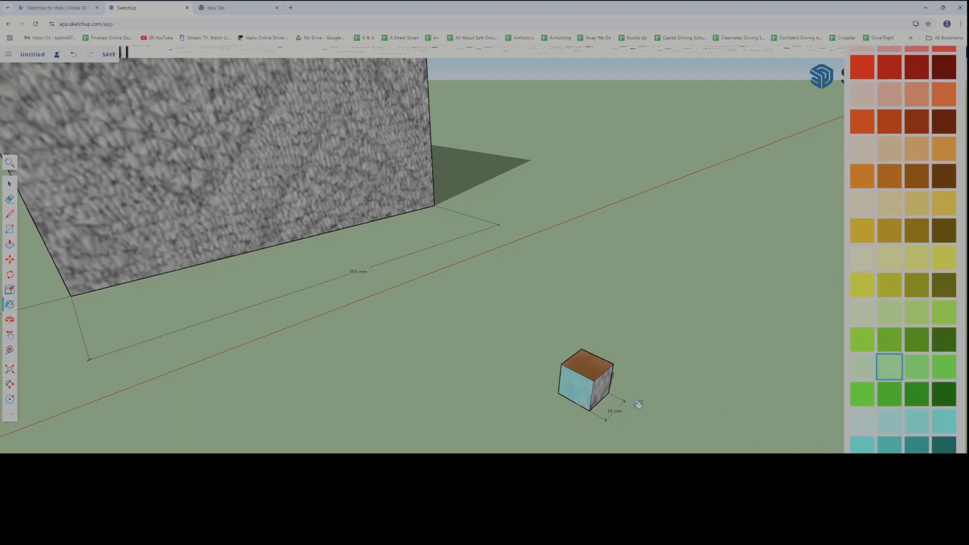
{"action": "middle_click_drag", "start_coordinate": [656, 400], "coordinate": [665, 340]}
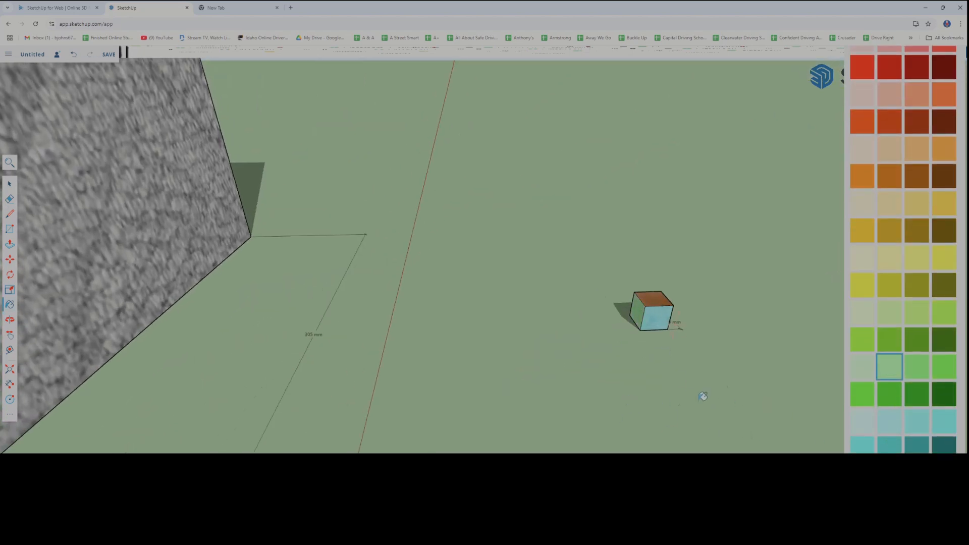
Paint the tiny cube's underside with the light yellow stone from the Stone materials
{"action": "middle_click_drag", "start_coordinate": [701, 396], "coordinate": [445, 376]}
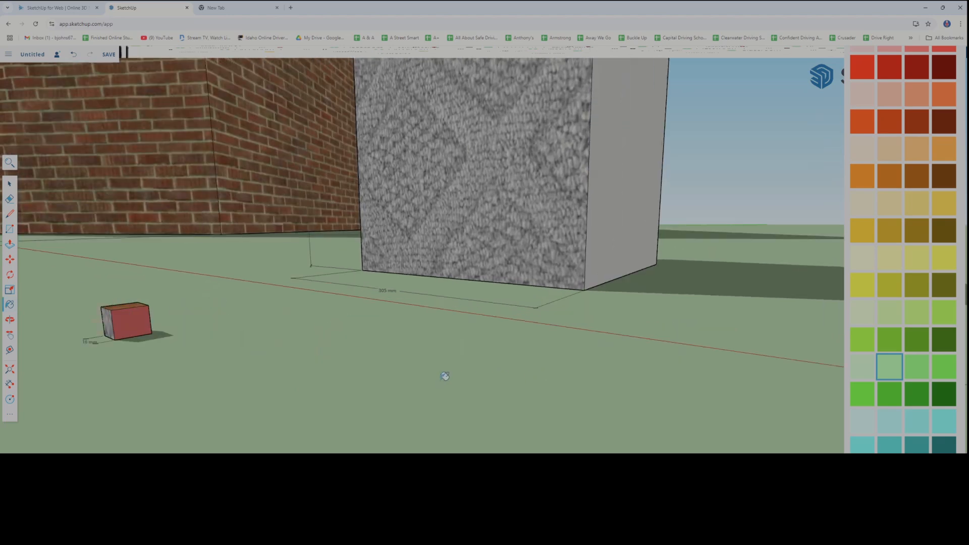
{"action": "mouse_move", "coordinate": [335, 391]}
{"action": "middle_mouse_down"}
{"action": "mouse_move", "coordinate": [289, 404]}
{"action": "mouse_move", "coordinate": [493, 402]}
{"action": "mouse_move", "coordinate": [478, 416]}
{"action": "mouse_move", "coordinate": [612, 429]}
{"action": "mouse_move", "coordinate": [665, 390]}
{"action": "mouse_move", "coordinate": [721, 391]}
{"action": "middle_mouse_up"}
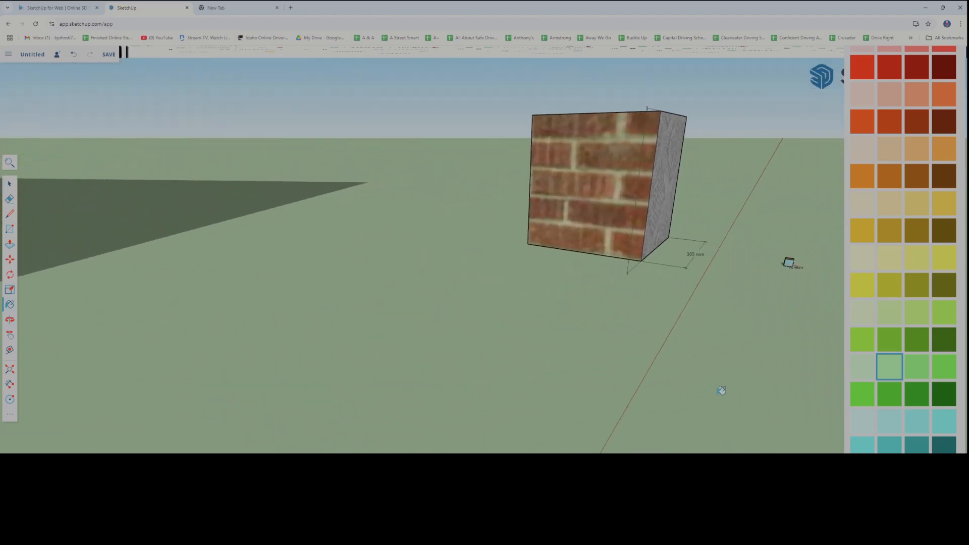
{"action": "middle_click_drag", "start_coordinate": [798, 365], "coordinate": [562, 450], "text": "shift"}
{"action": "scroll", "coordinate": [576, 366], "scroll_direction": "up", "scroll_amount": 5}
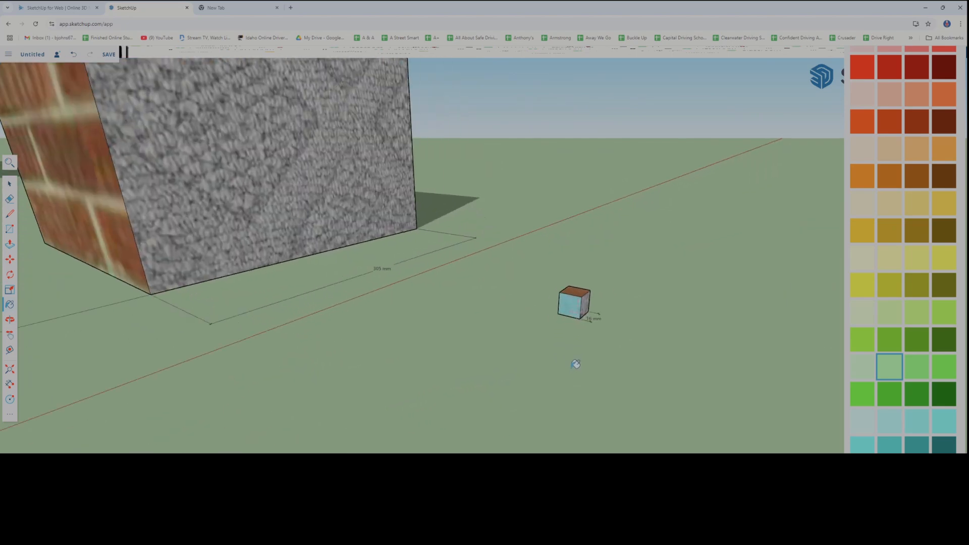
{"action": "mouse_move", "coordinate": [575, 364]}
{"action": "middle_mouse_down"}
{"action": "mouse_move", "coordinate": [539, 356]}
{"action": "mouse_move", "coordinate": [666, 364]}
{"action": "mouse_move", "coordinate": [651, 353]}
{"action": "mouse_move", "coordinate": [584, 392]}
{"action": "mouse_move", "coordinate": [575, 282]}
{"action": "mouse_move", "coordinate": [580, 321]}
{"action": "mouse_move", "coordinate": [612, 362]}
{"action": "mouse_move", "coordinate": [606, 303]}
{"action": "mouse_move", "coordinate": [569, 431]}
{"action": "mouse_move", "coordinate": [584, 350]}
{"action": "mouse_move", "coordinate": [578, 396]}
{"action": "middle_mouse_up"}
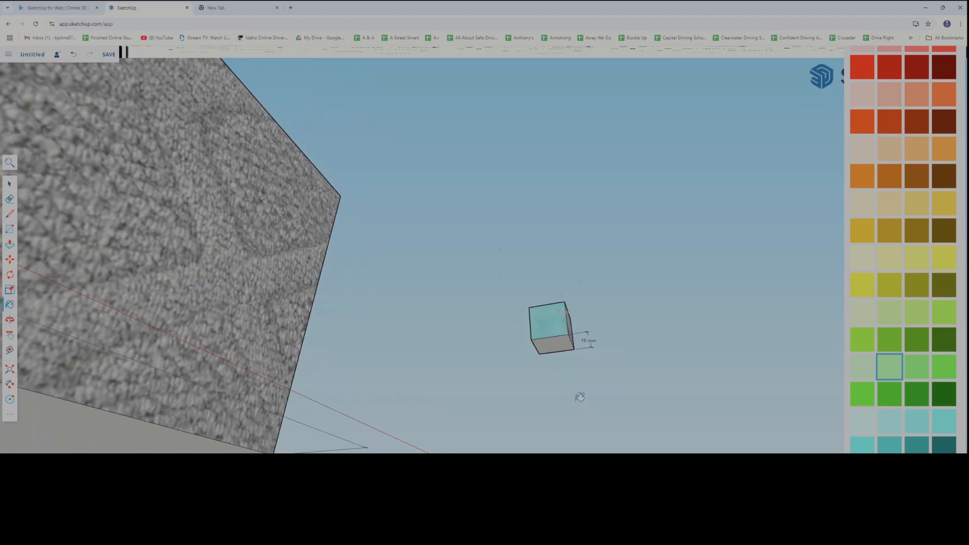
{"action": "scroll", "coordinate": [576, 386], "scroll_direction": "up", "scroll_amount": 5}
{"action": "scroll", "coordinate": [575, 376], "scroll_direction": "down", "scroll_amount": 1}
{"action": "scroll", "coordinate": [892, 426], "scroll_direction": "down", "scroll_amount": 10}
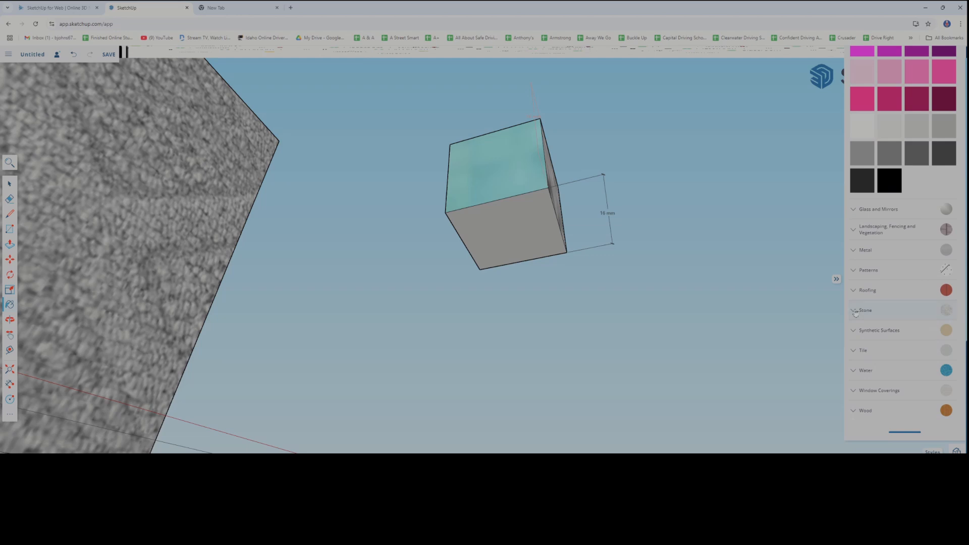
{"action": "left_click", "coordinate": [855, 311]}
{"action": "left_click", "coordinate": [867, 333]}
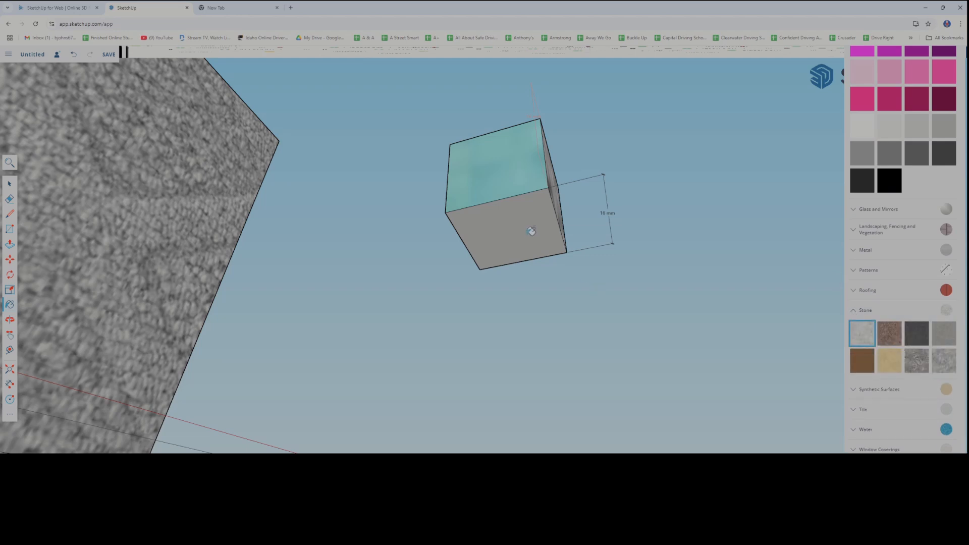
{"action": "left_click", "coordinate": [890, 361]}
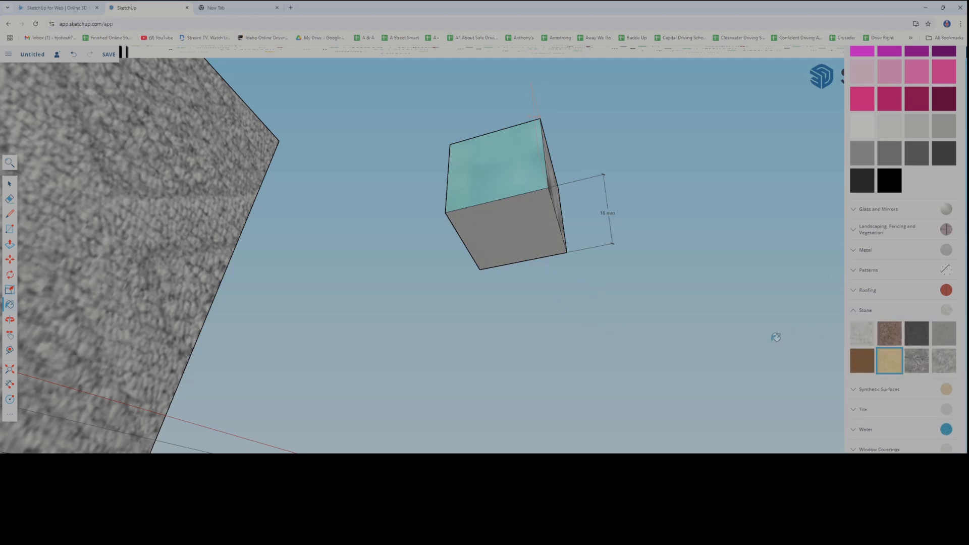
{"action": "left_click", "coordinate": [524, 226]}
Paint the medium box's plain side face, next to the grey carpet-textured one, with the reddish-brown granite from the Stone materials
{"action": "scroll", "coordinate": [590, 299], "scroll_direction": "down", "scroll_amount": 4}
{"action": "middle_click_drag", "start_coordinate": [608, 290], "coordinate": [473, 341]}
{"action": "scroll", "coordinate": [548, 332], "scroll_direction": "down", "scroll_amount": 2}
{"action": "middle_click_drag", "start_coordinate": [560, 312], "coordinate": [470, 328]}
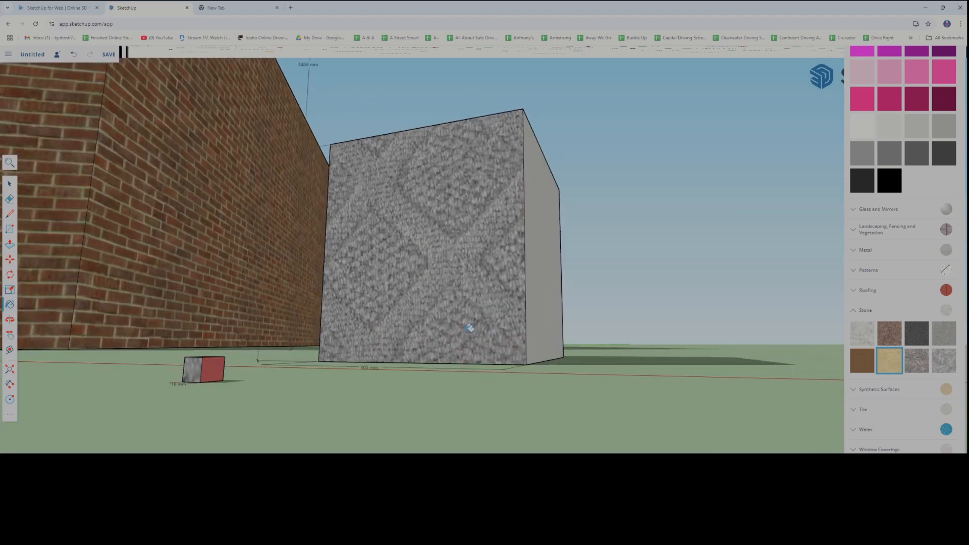
{"action": "scroll", "coordinate": [470, 328], "scroll_direction": "down", "scroll_amount": 3}
{"action": "middle_click_drag", "start_coordinate": [480, 332], "coordinate": [487, 320]}
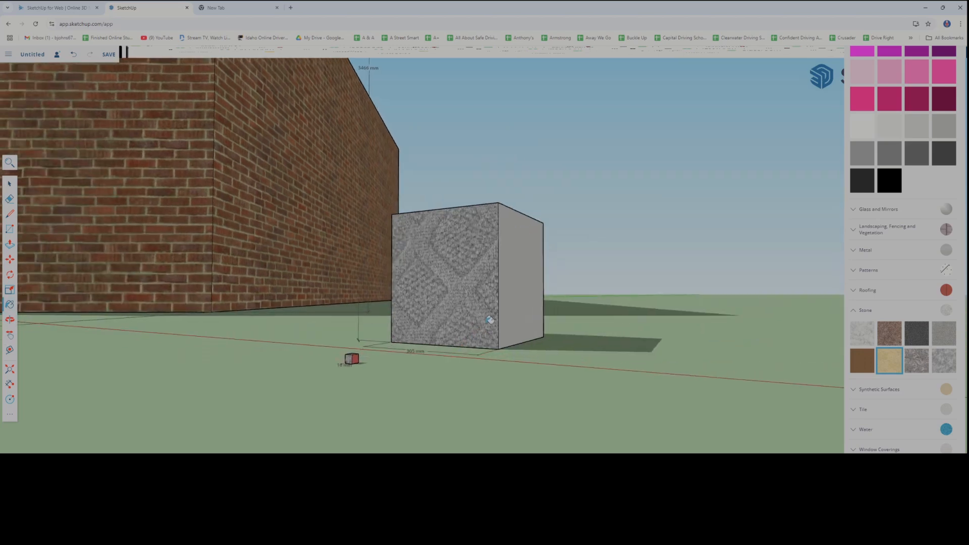
{"action": "scroll", "coordinate": [487, 320], "scroll_direction": "up", "scroll_amount": 3}
{"action": "left_click", "coordinate": [891, 338]}
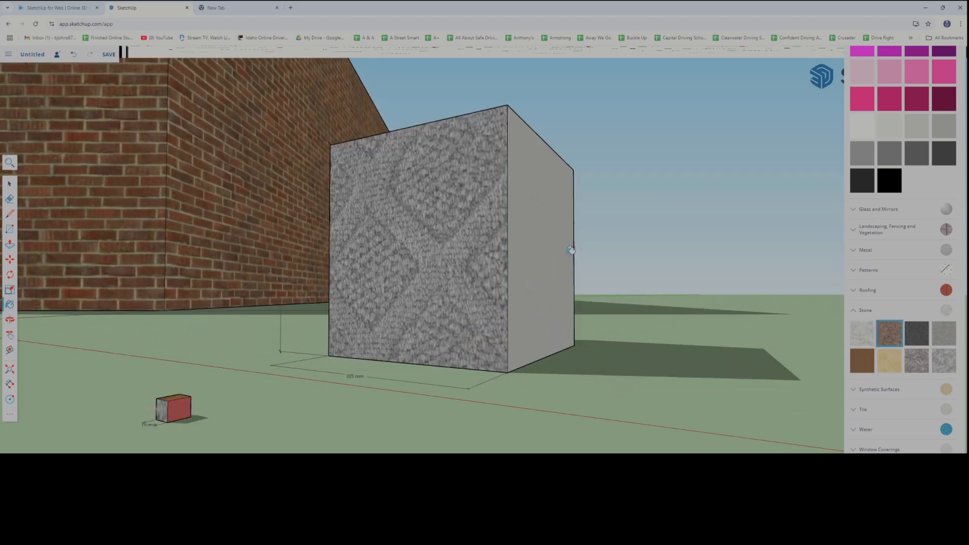
{"action": "left_click", "coordinate": [531, 249]}
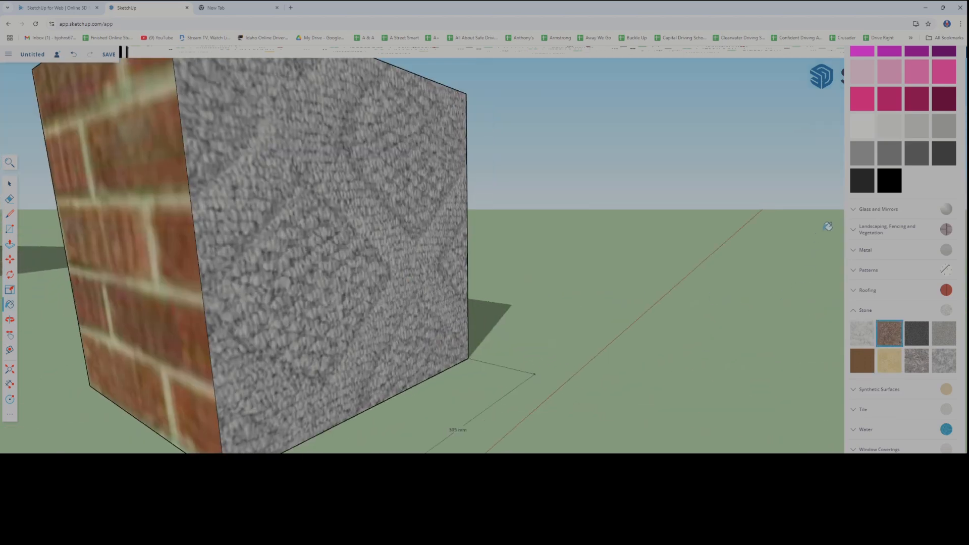
Paint the medium box's underside with the near-black grey from the Colors materials
{"action": "scroll", "coordinate": [245, 284], "scroll_direction": "down", "scroll_amount": 4}
{"action": "middle_click_drag", "start_coordinate": [240, 299], "coordinate": [147, 304]}
{"action": "left_click", "coordinate": [147, 304]}
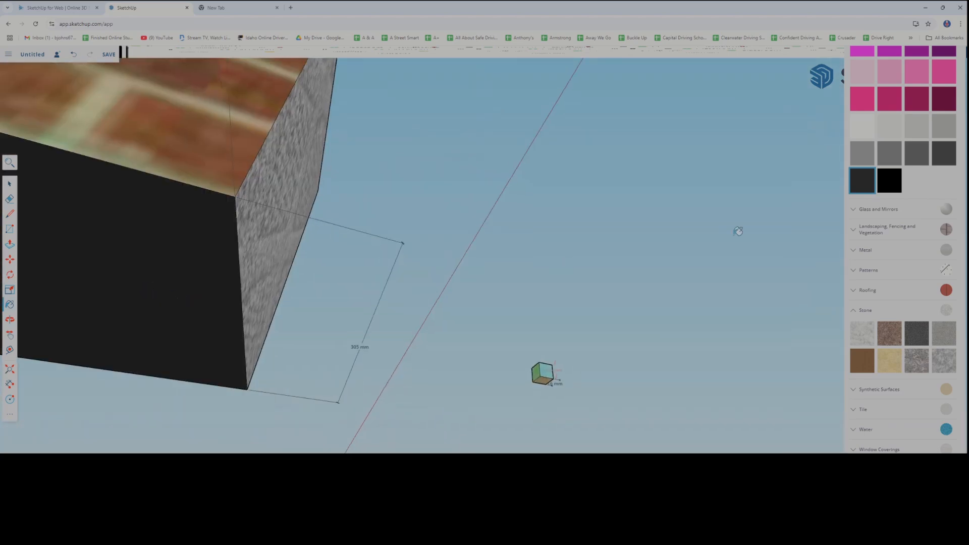
Paint the medium box's remaining unpainted side face with the light blue material from Water
{"action": "left_click", "coordinate": [922, 432]}
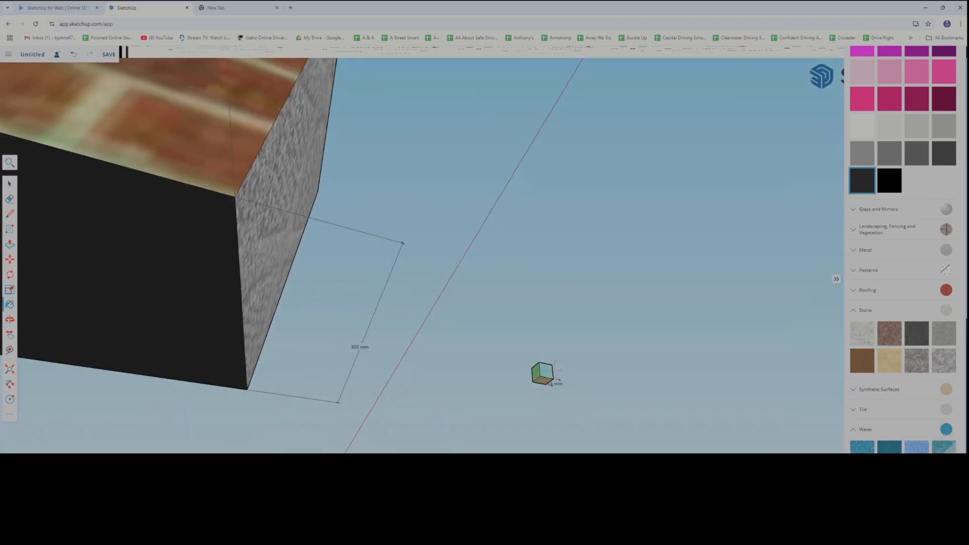
{"action": "left_click", "coordinate": [917, 448]}
{"action": "mouse_move", "coordinate": [429, 341]}
{"action": "middle_mouse_down"}
{"action": "mouse_move", "coordinate": [636, 380]}
{"action": "mouse_move", "coordinate": [423, 341]}
{"action": "mouse_move", "coordinate": [450, 355]}
{"action": "mouse_move", "coordinate": [359, 251]}
{"action": "middle_mouse_up"}
{"action": "left_click", "coordinate": [359, 251]}
Paint the medium box's top face with the light yellow stone from the Stone materials
{"action": "mouse_move", "coordinate": [276, 325]}
{"action": "middle_mouse_down"}
{"action": "mouse_move", "coordinate": [412, 372]}
{"action": "mouse_move", "coordinate": [401, 385]}
{"action": "mouse_move", "coordinate": [452, 263]}
{"action": "mouse_move", "coordinate": [486, 354]}
{"action": "middle_mouse_up"}
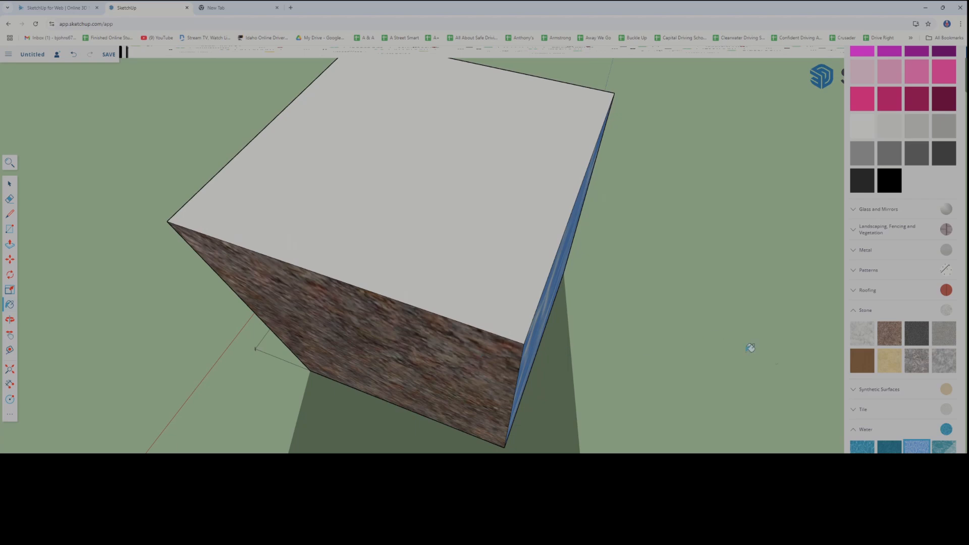
{"action": "left_click", "coordinate": [890, 361]}
{"action": "left_click", "coordinate": [454, 204]}
Examine the three painted boxes from several angles and distances to compare how their material textures are scaled
{"action": "middle_click_drag", "start_coordinate": [428, 362], "coordinate": [612, 348]}
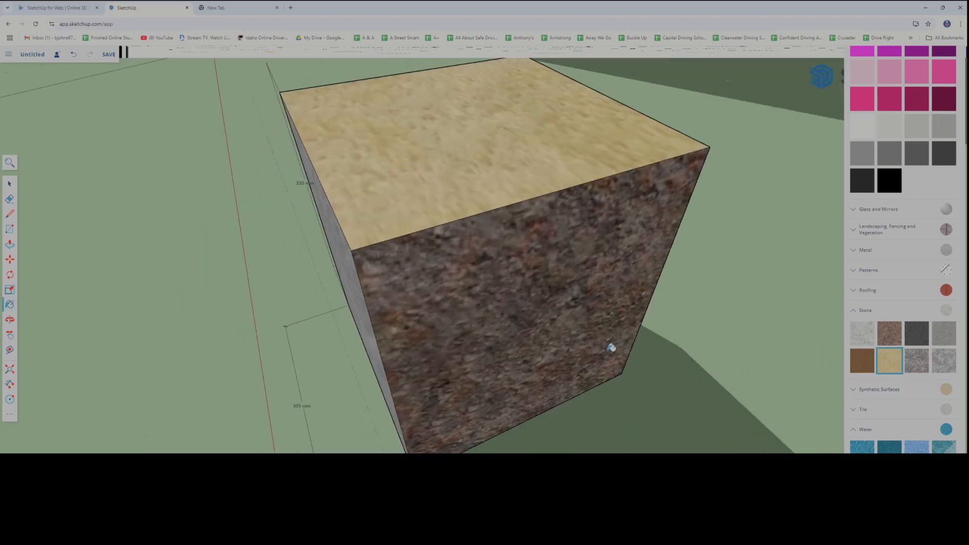
{"action": "scroll", "coordinate": [560, 359], "scroll_direction": "down", "scroll_amount": 4}
{"action": "middle_click_drag", "start_coordinate": [505, 355], "coordinate": [673, 322]}
{"action": "scroll", "coordinate": [597, 374], "scroll_direction": "down", "scroll_amount": 5}
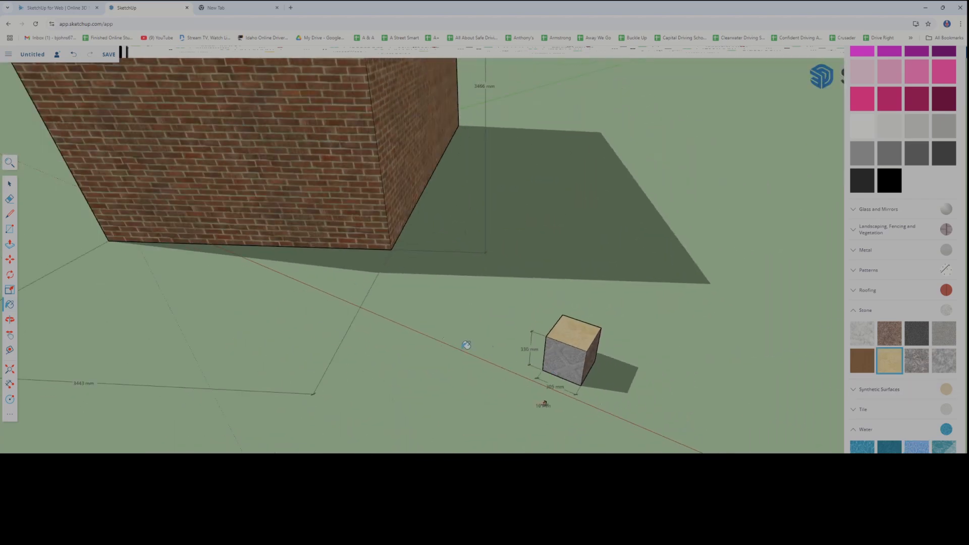
{"action": "mouse_move", "coordinate": [467, 345]}
{"action": "middle_mouse_down"}
{"action": "mouse_move", "coordinate": [340, 325]}
{"action": "mouse_move", "coordinate": [489, 329]}
{"action": "mouse_move", "coordinate": [392, 335]}
{"action": "mouse_move", "coordinate": [482, 285]}
{"action": "mouse_move", "coordinate": [431, 314]}
{"action": "middle_mouse_up"}
{"action": "scroll", "coordinate": [431, 319], "scroll_direction": "down", "scroll_amount": 4}
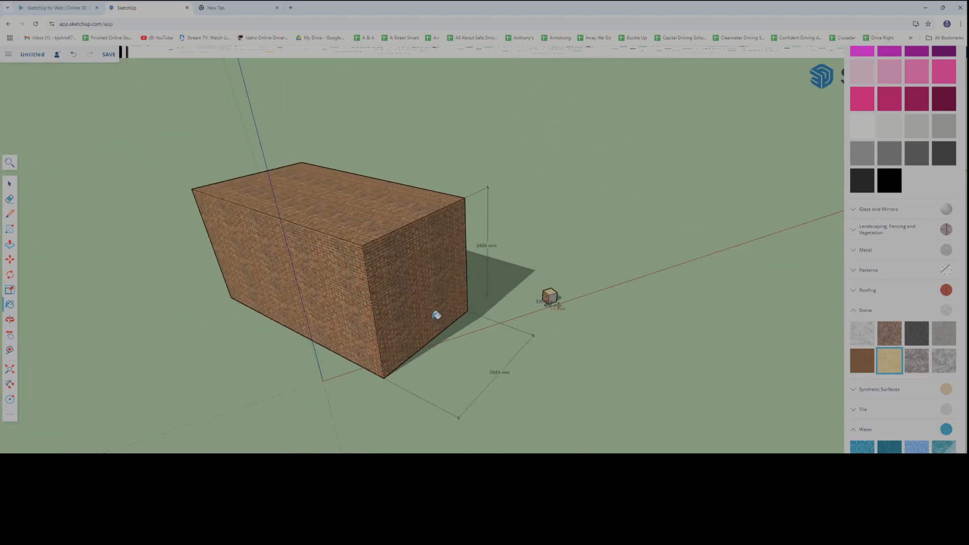
{"action": "mouse_move", "coordinate": [437, 304]}
{"action": "middle_mouse_down"}
{"action": "mouse_move", "coordinate": [429, 323]}
{"action": "mouse_move", "coordinate": [393, 343]}
{"action": "mouse_move", "coordinate": [513, 353]}
{"action": "mouse_move", "coordinate": [498, 313]}
{"action": "mouse_move", "coordinate": [476, 320]}
{"action": "mouse_move", "coordinate": [489, 357]}
{"action": "mouse_move", "coordinate": [457, 374]}
{"action": "mouse_move", "coordinate": [486, 355]}
{"action": "mouse_move", "coordinate": [430, 325]}
{"action": "mouse_move", "coordinate": [465, 338]}
{"action": "mouse_move", "coordinate": [442, 325]}
{"action": "mouse_move", "coordinate": [444, 316]}
{"action": "mouse_move", "coordinate": [461, 324]}
{"action": "middle_mouse_up"}
{"action": "scroll", "coordinate": [489, 357], "scroll_direction": "up", "scroll_amount": 3}
{"action": "scroll", "coordinate": [489, 358], "scroll_direction": "up", "scroll_amount": 2}
{"action": "scroll", "coordinate": [482, 361], "scroll_direction": "up", "scroll_amount": 4}
{"action": "scroll", "coordinate": [457, 311], "scroll_direction": "up", "scroll_amount": 1}
{"action": "scroll", "coordinate": [457, 311], "scroll_direction": "up", "scroll_amount": 2}
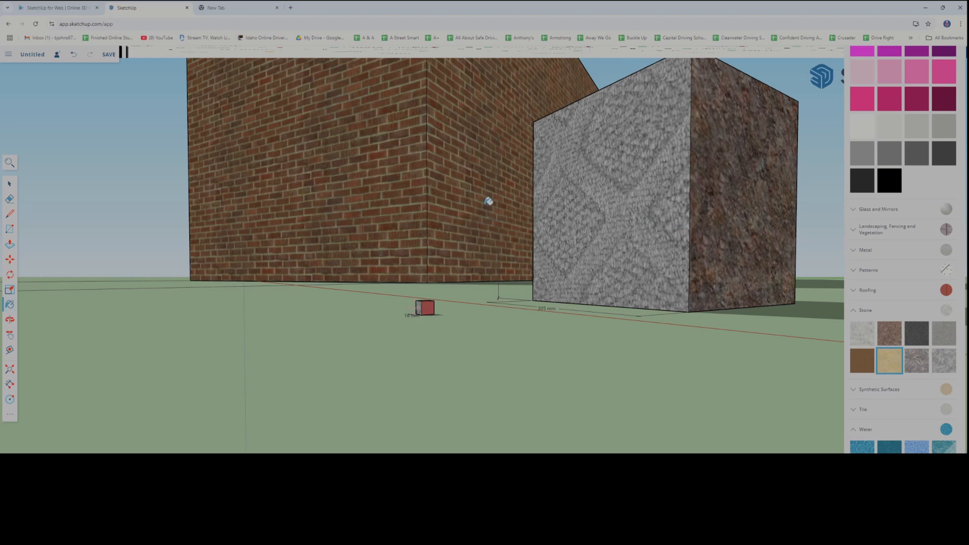